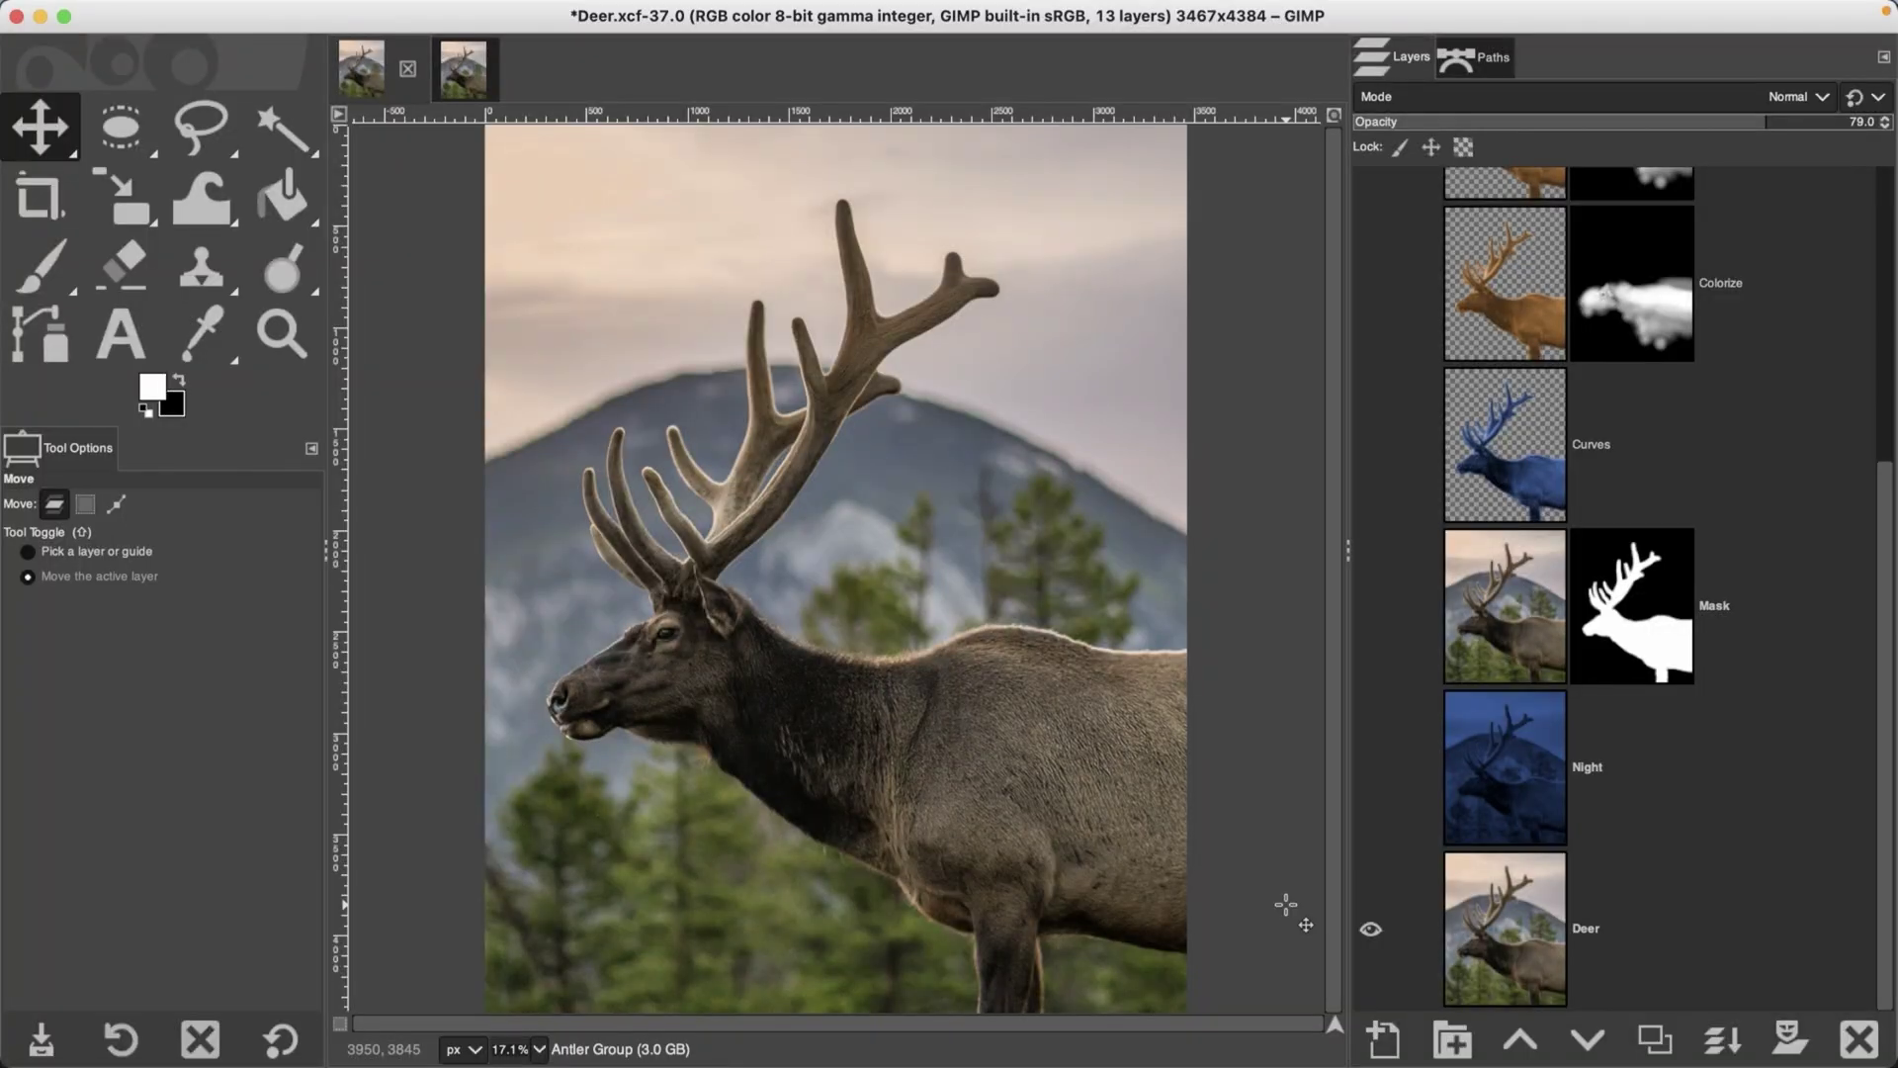
Step: Show all layers of the finished Deer.xcf composite and switch to the imported Deer photo
shift+click(1371, 931)
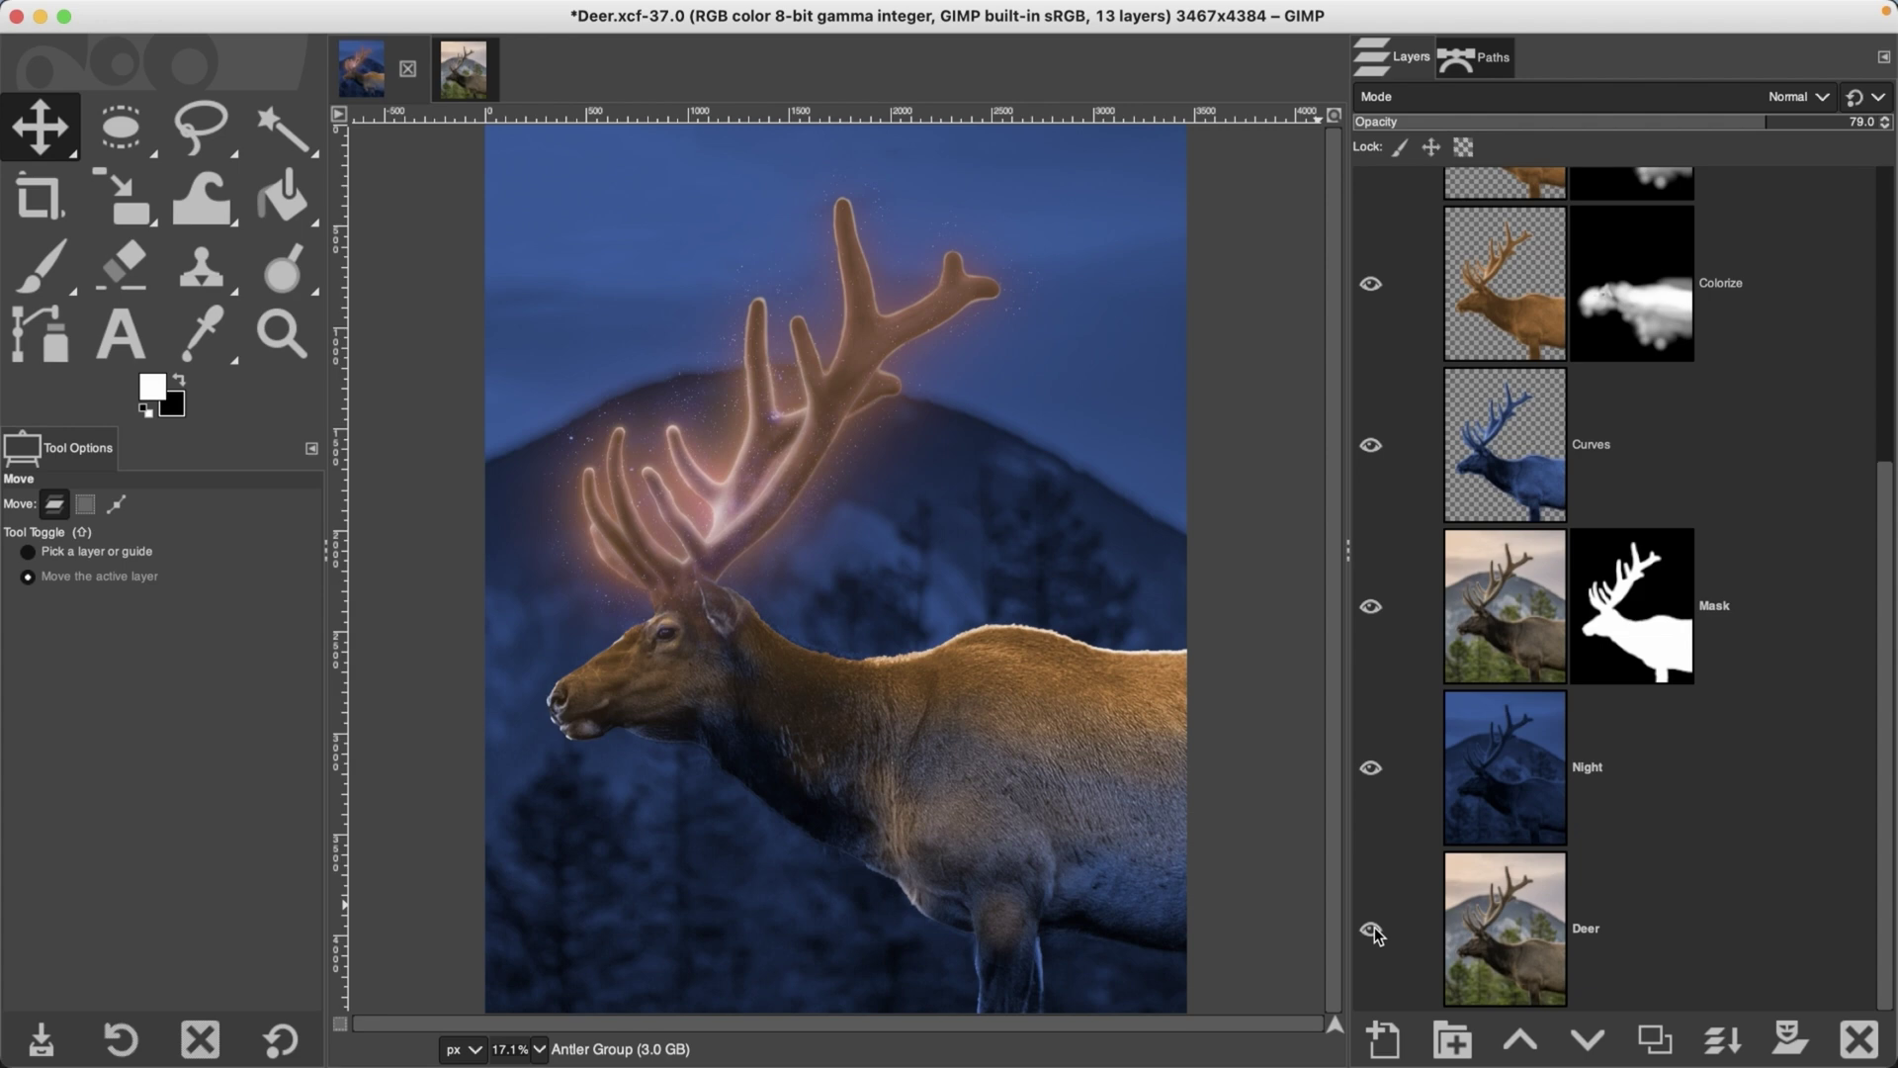
click(477, 89)
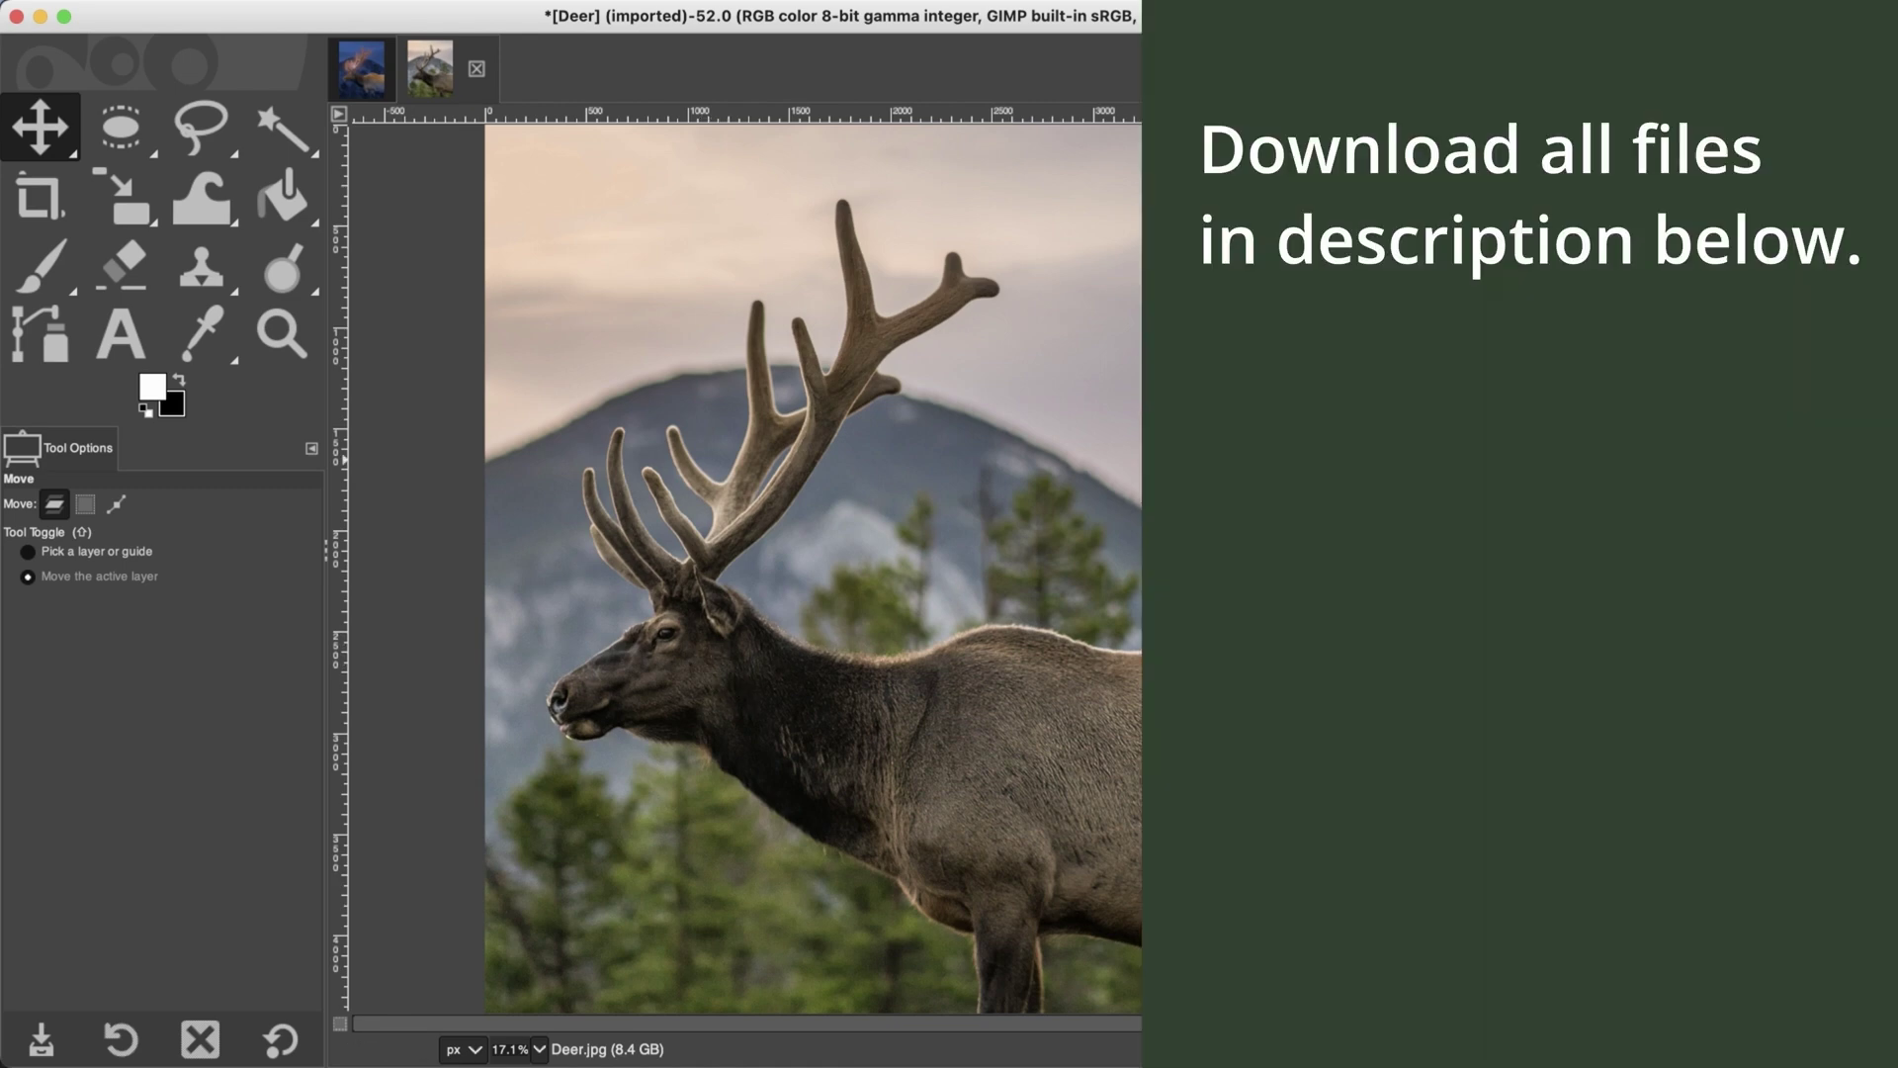
Step: Duplicate the deer photo layer and name the copy Night
key(super+shift+d)
double_click(1613, 247)
text(Night)
key(Return)
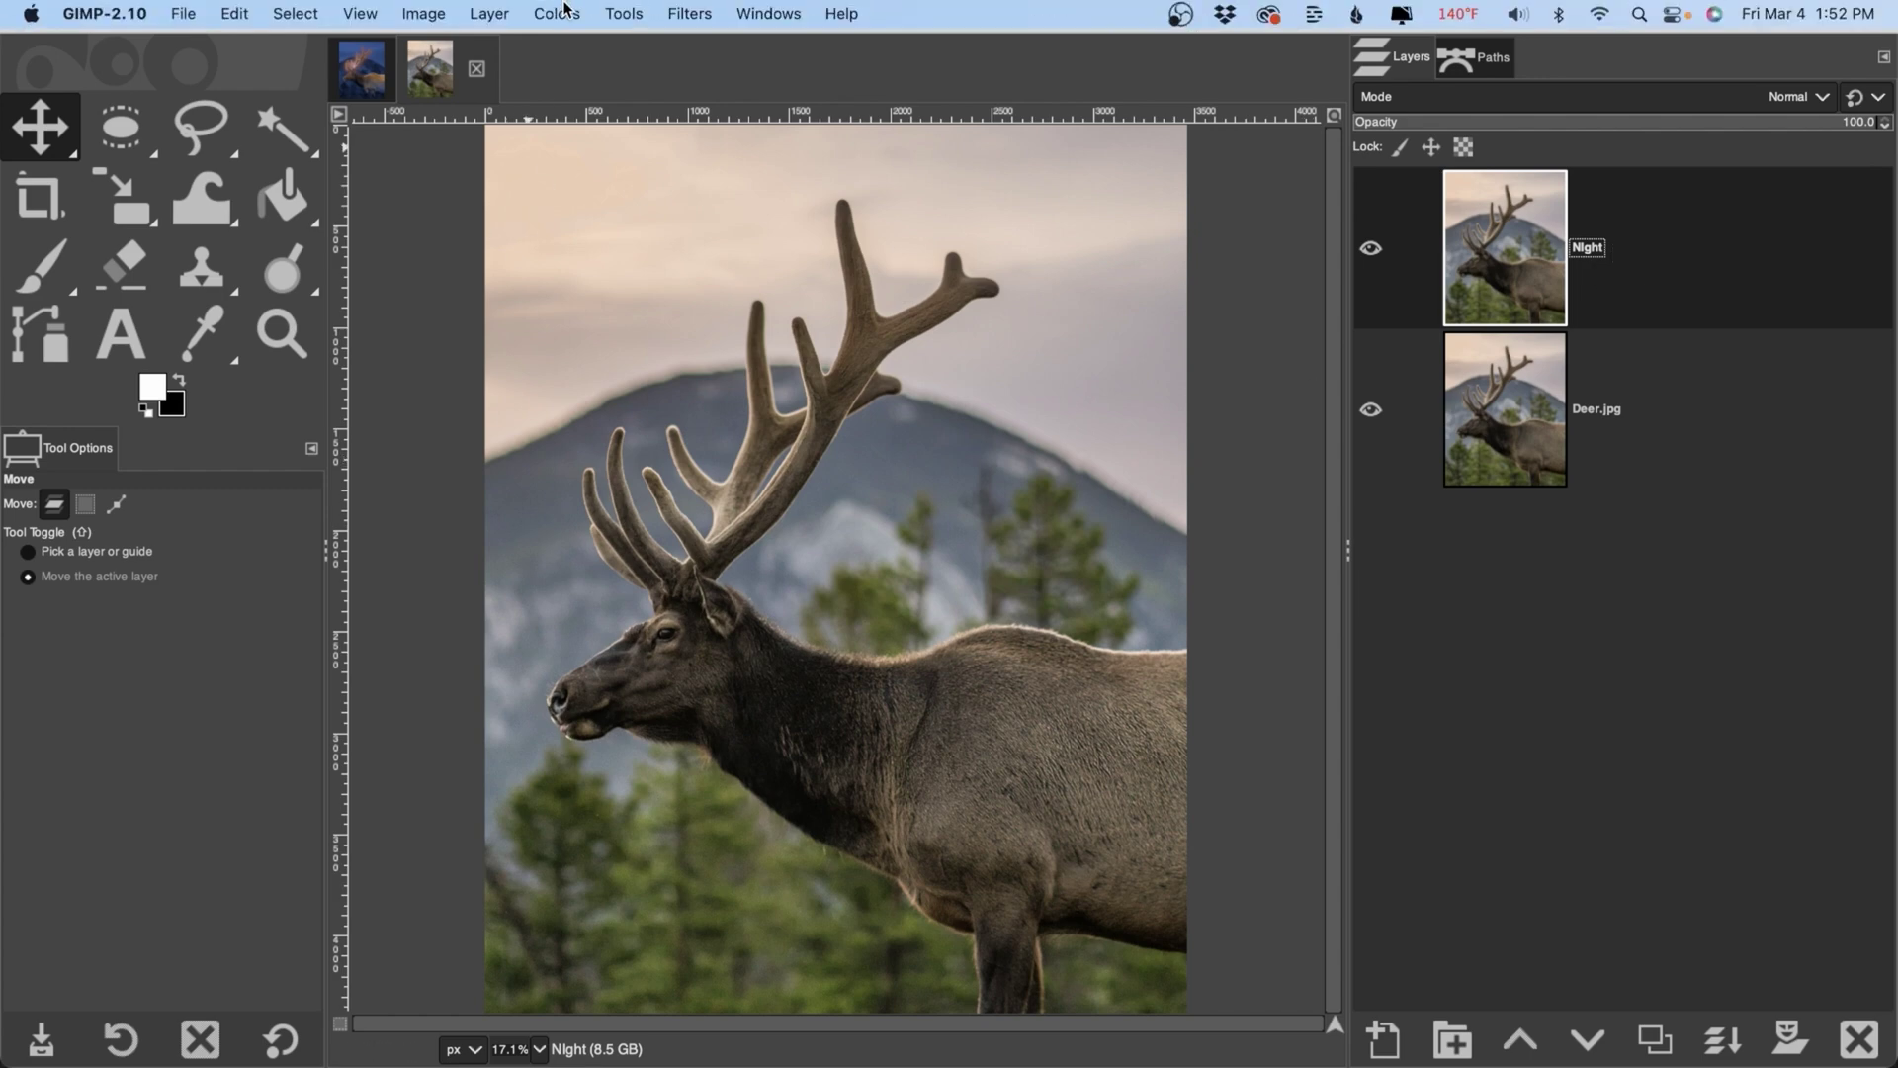
Step: Colorize the Night layer with the blue color 3b6bb6
click(566, 8)
click(596, 603)
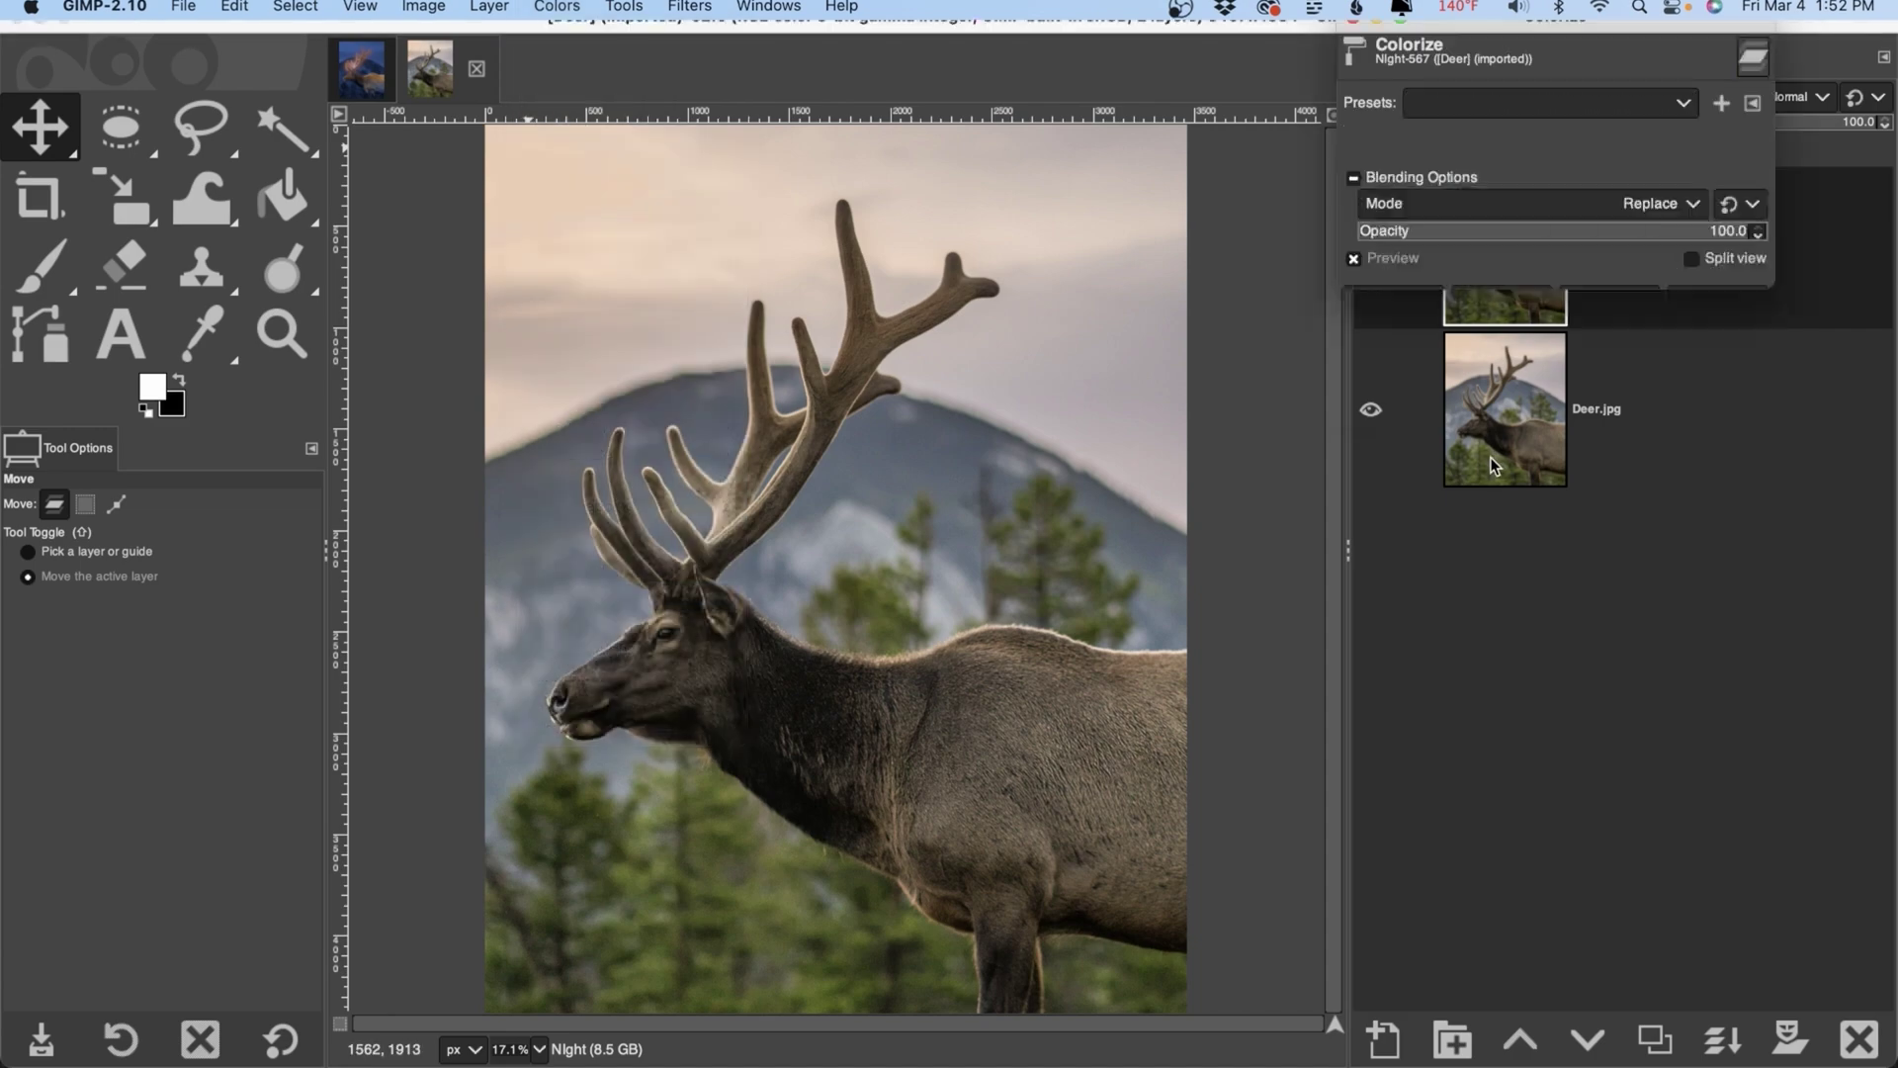
click(1510, 203)
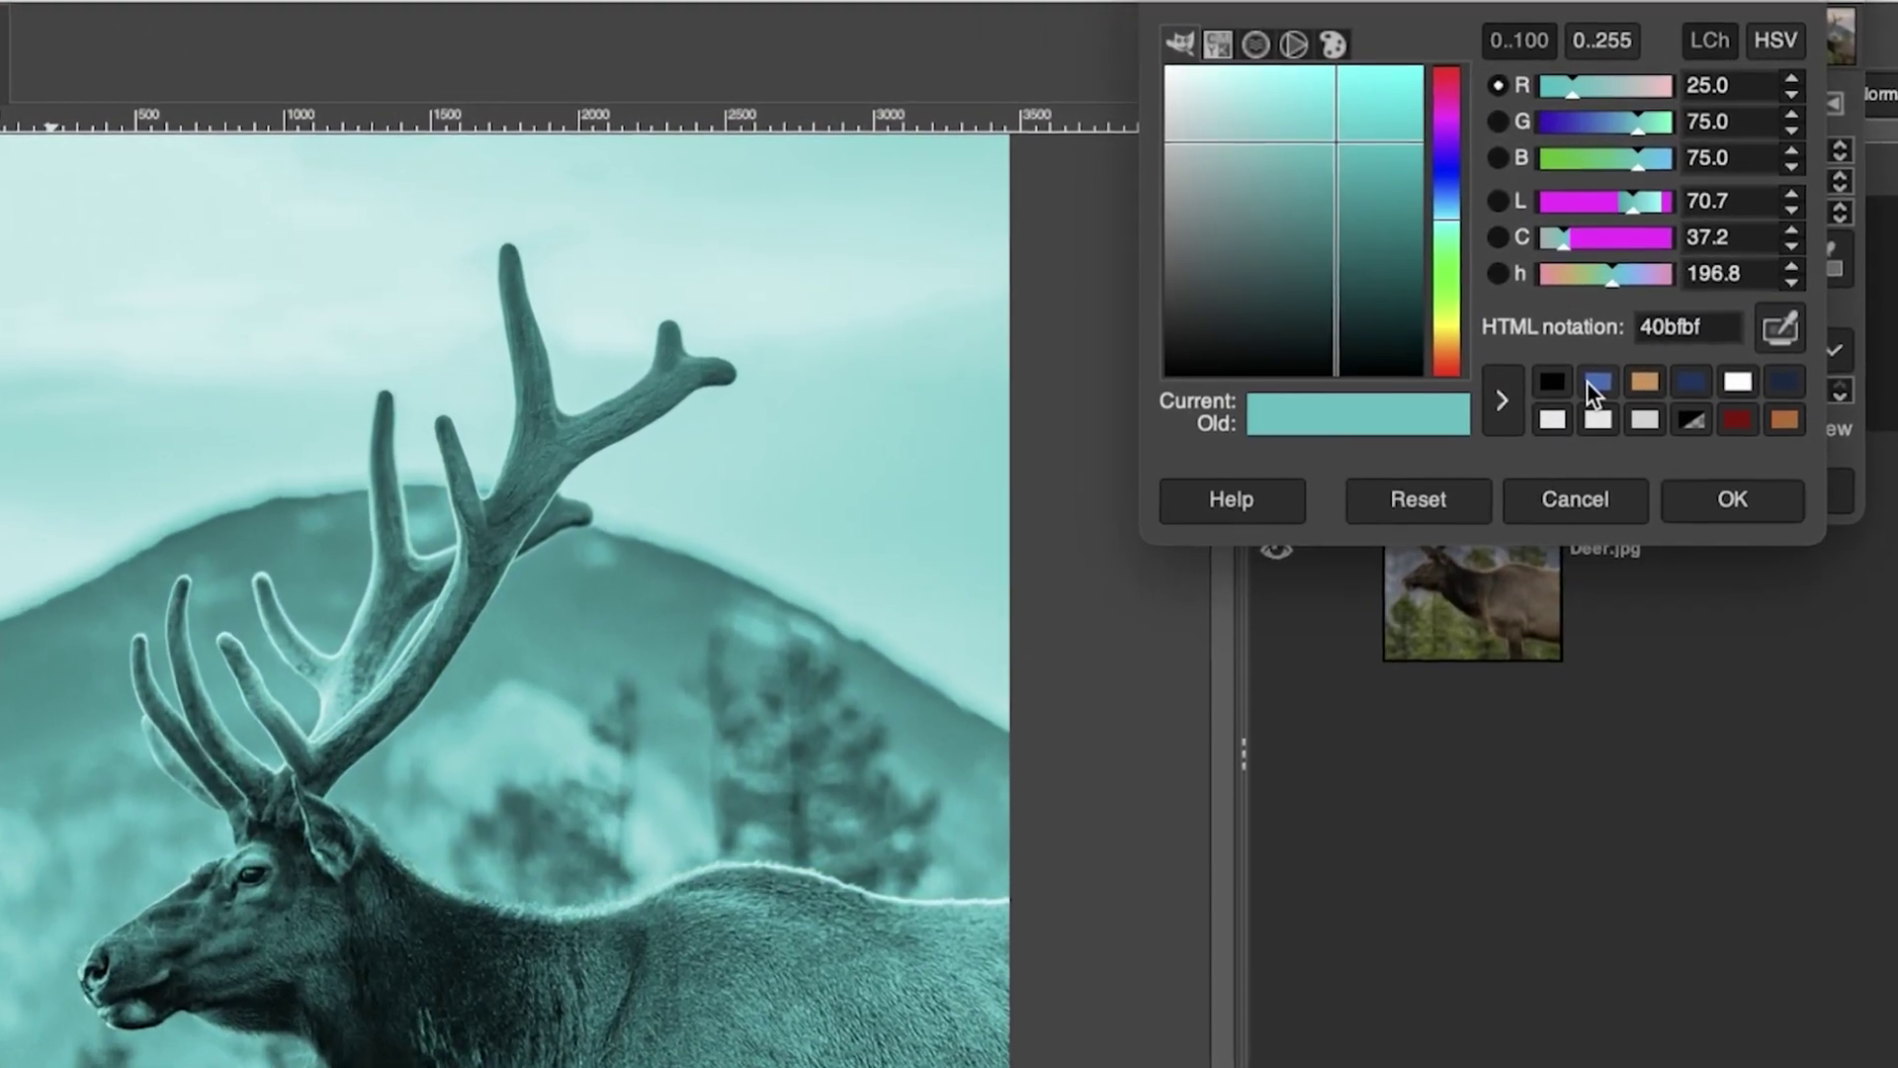
click(1589, 384)
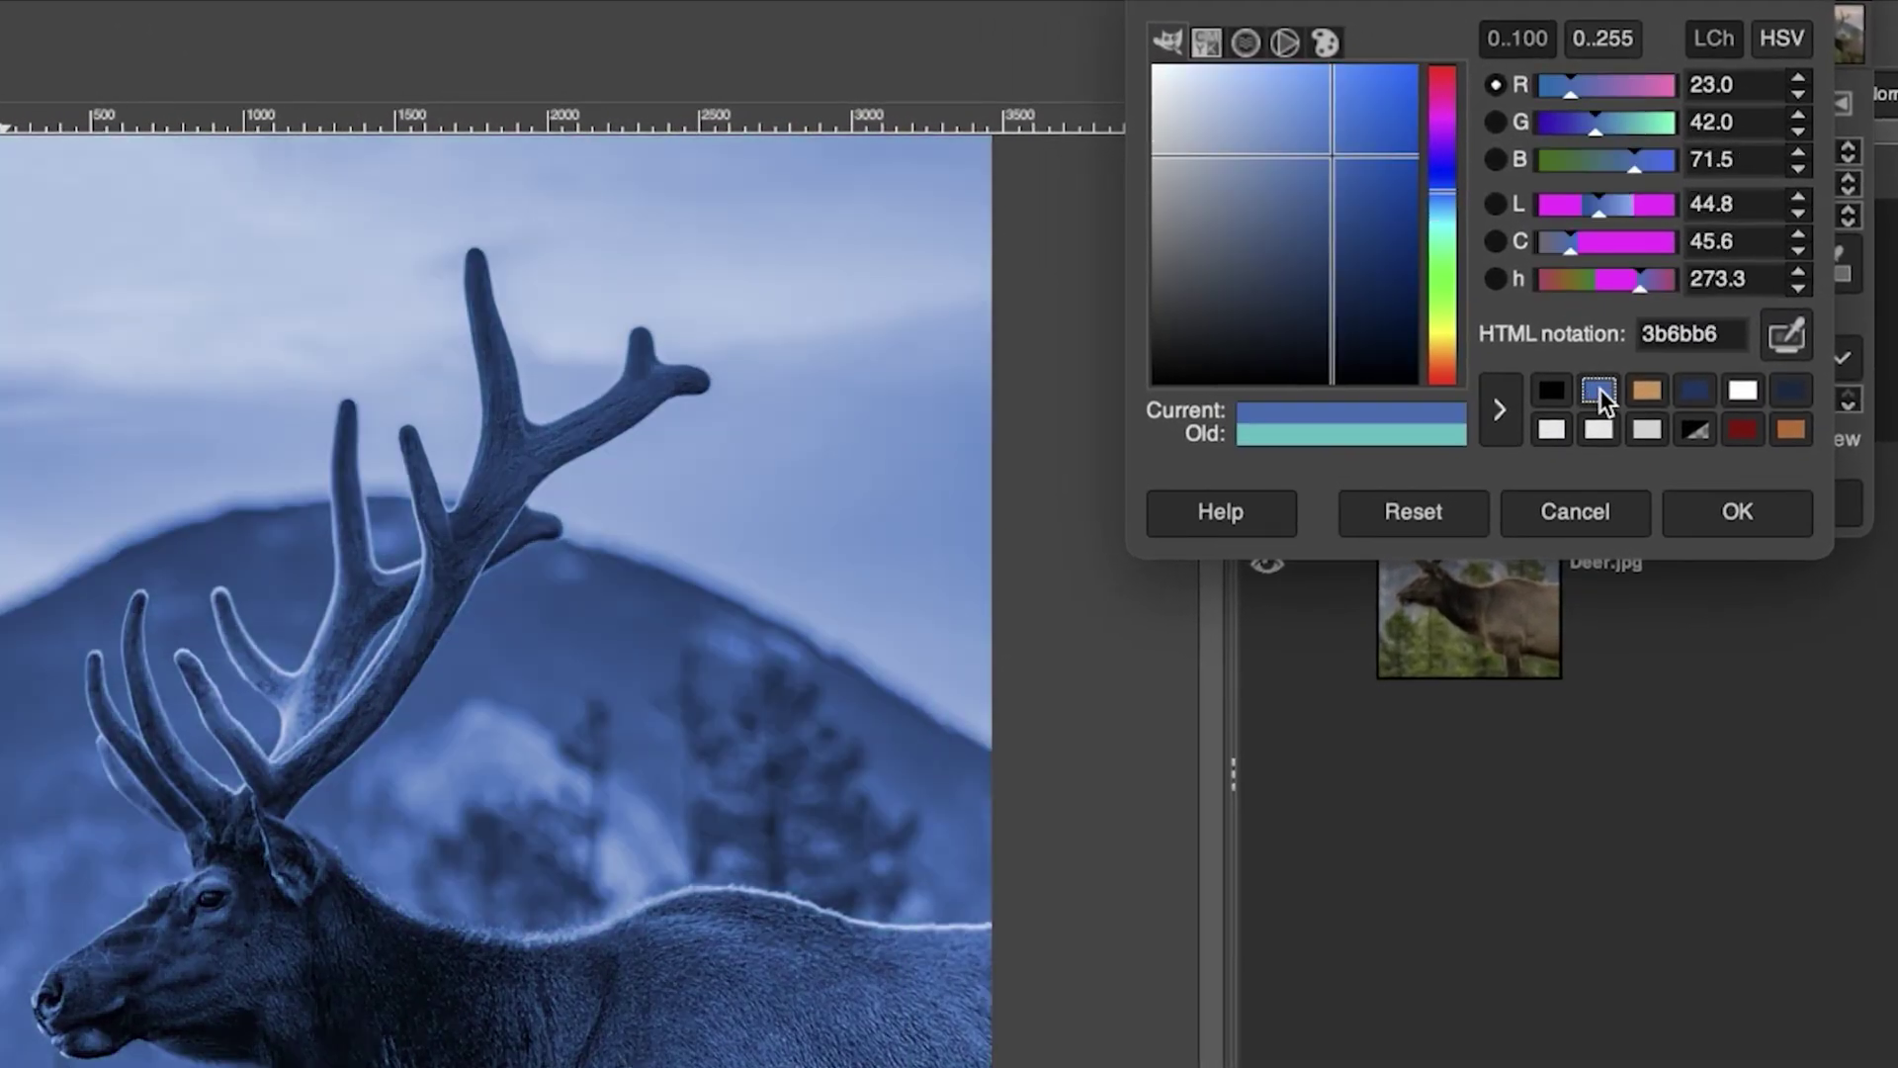
drag(1725, 333, 1610, 330)
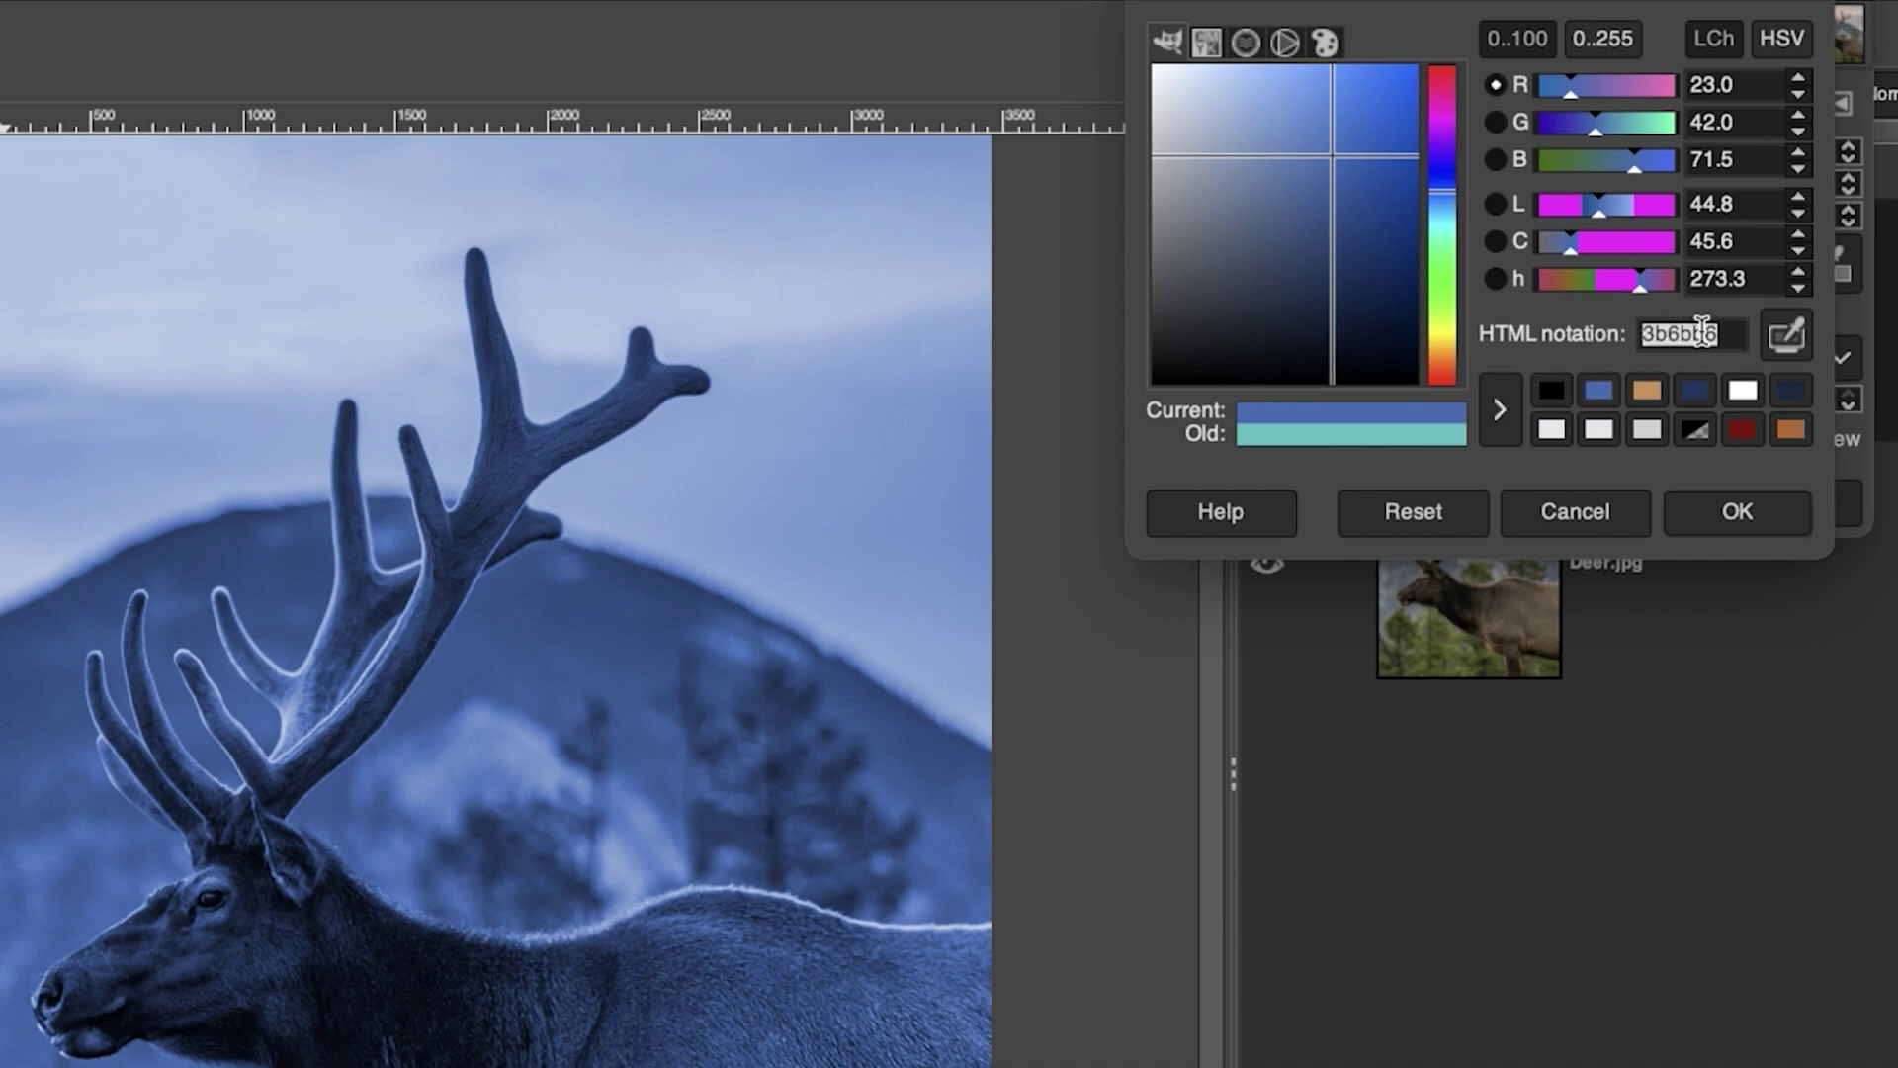
click(1702, 333)
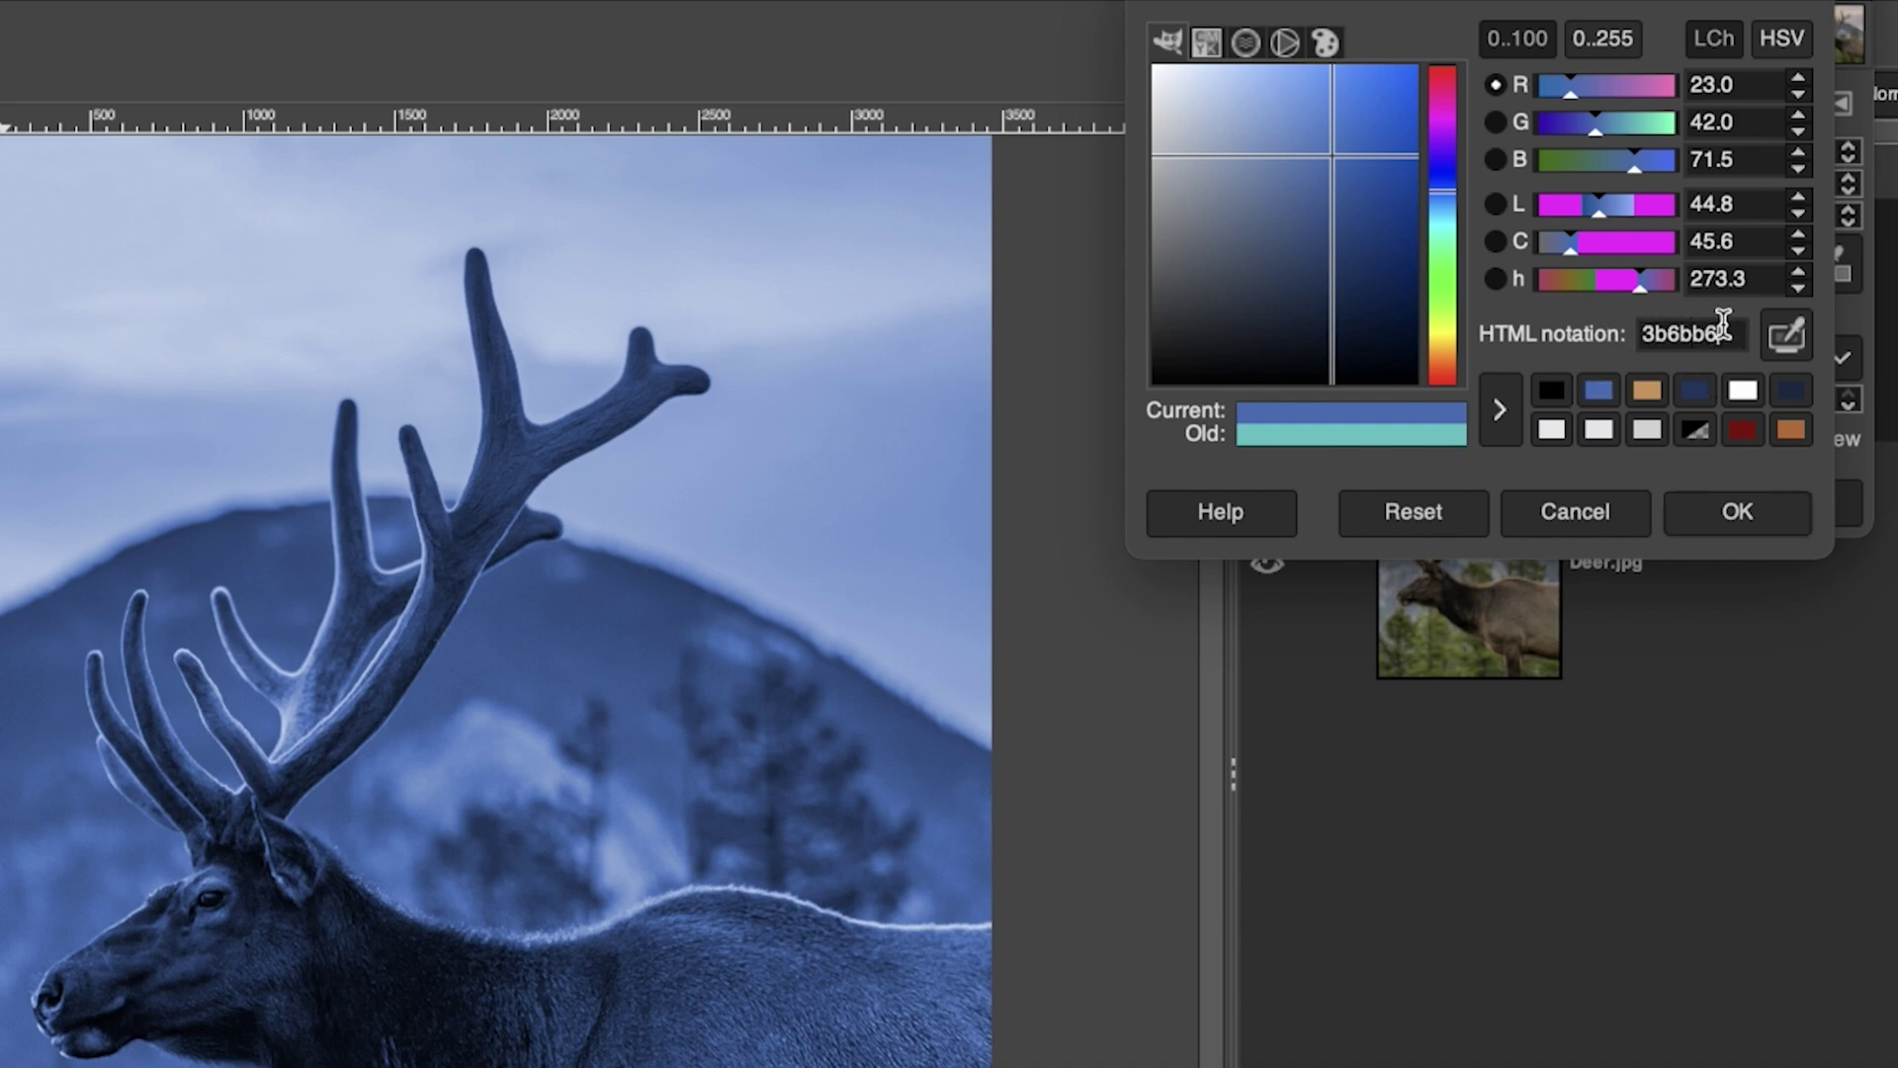
click(1721, 497)
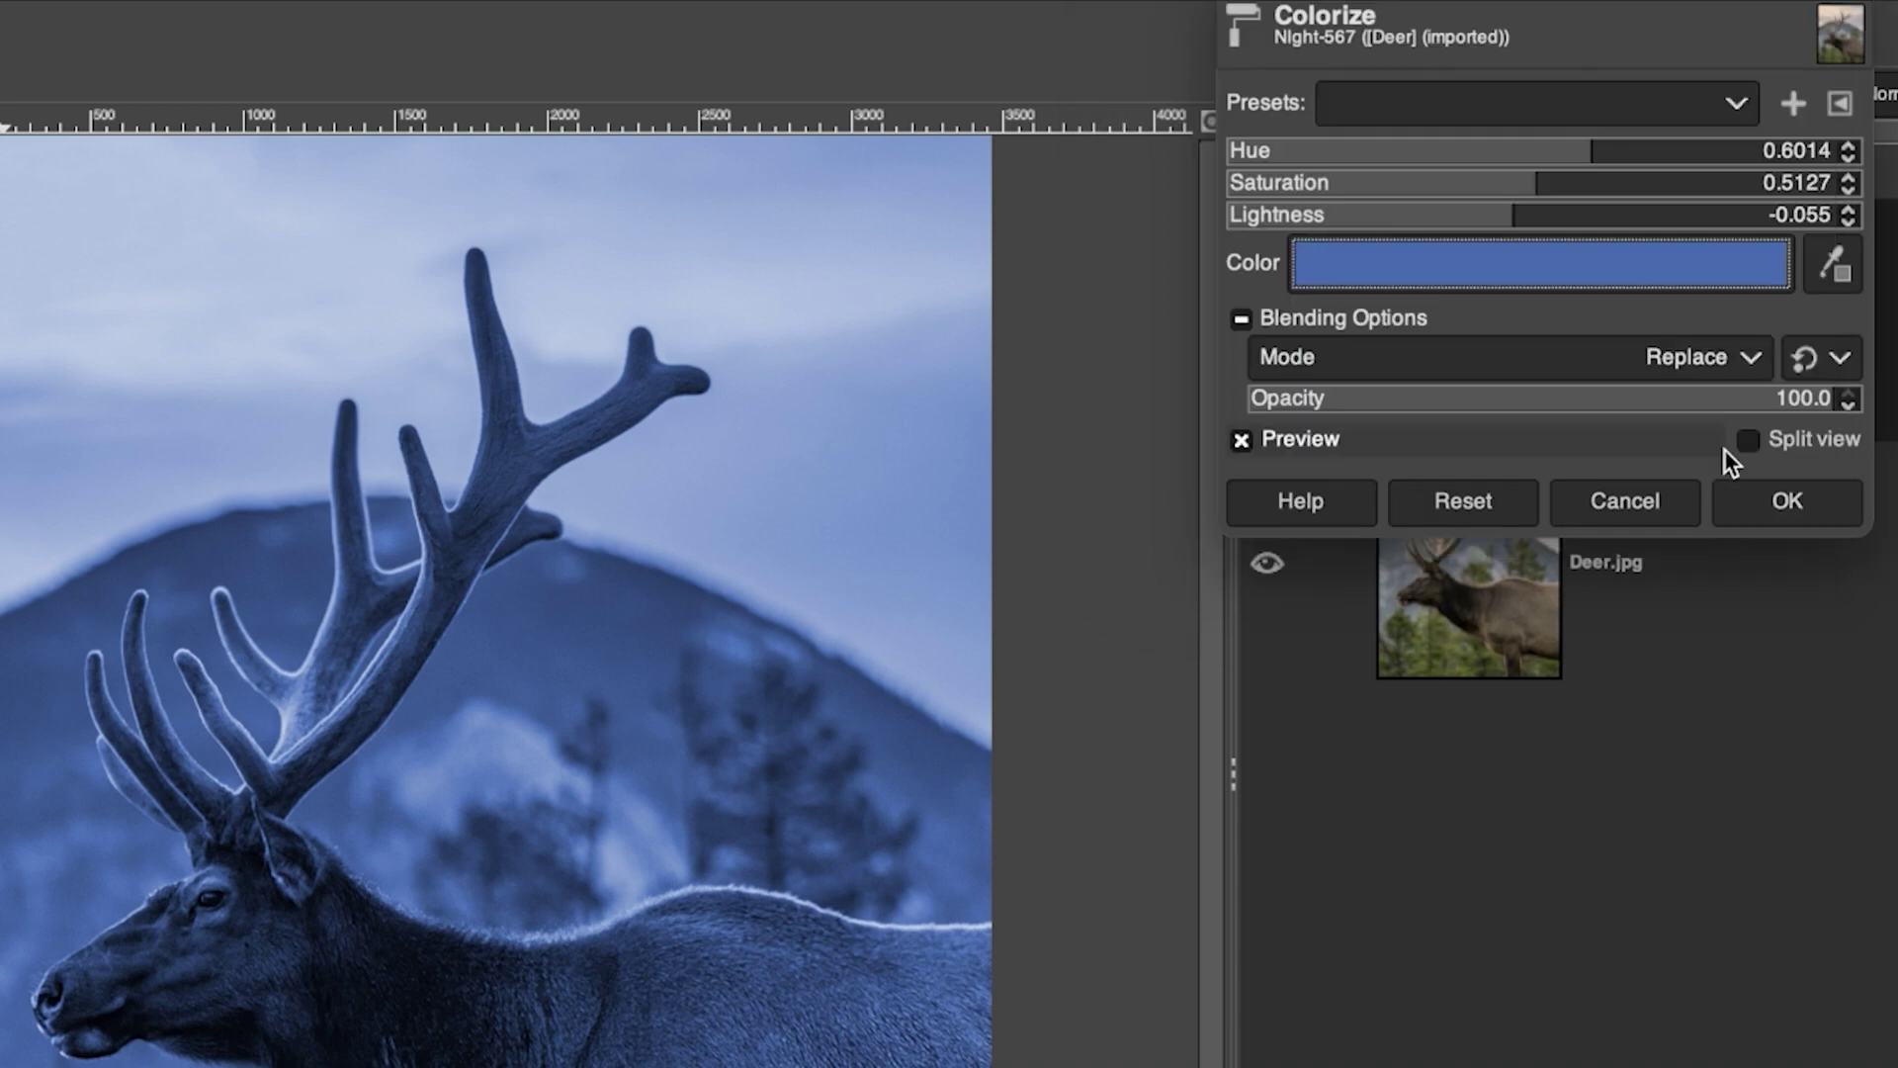
click(1788, 501)
Step: Duplicate the Deer.jpg layer and move the copy above the Night layer
click(1481, 541)
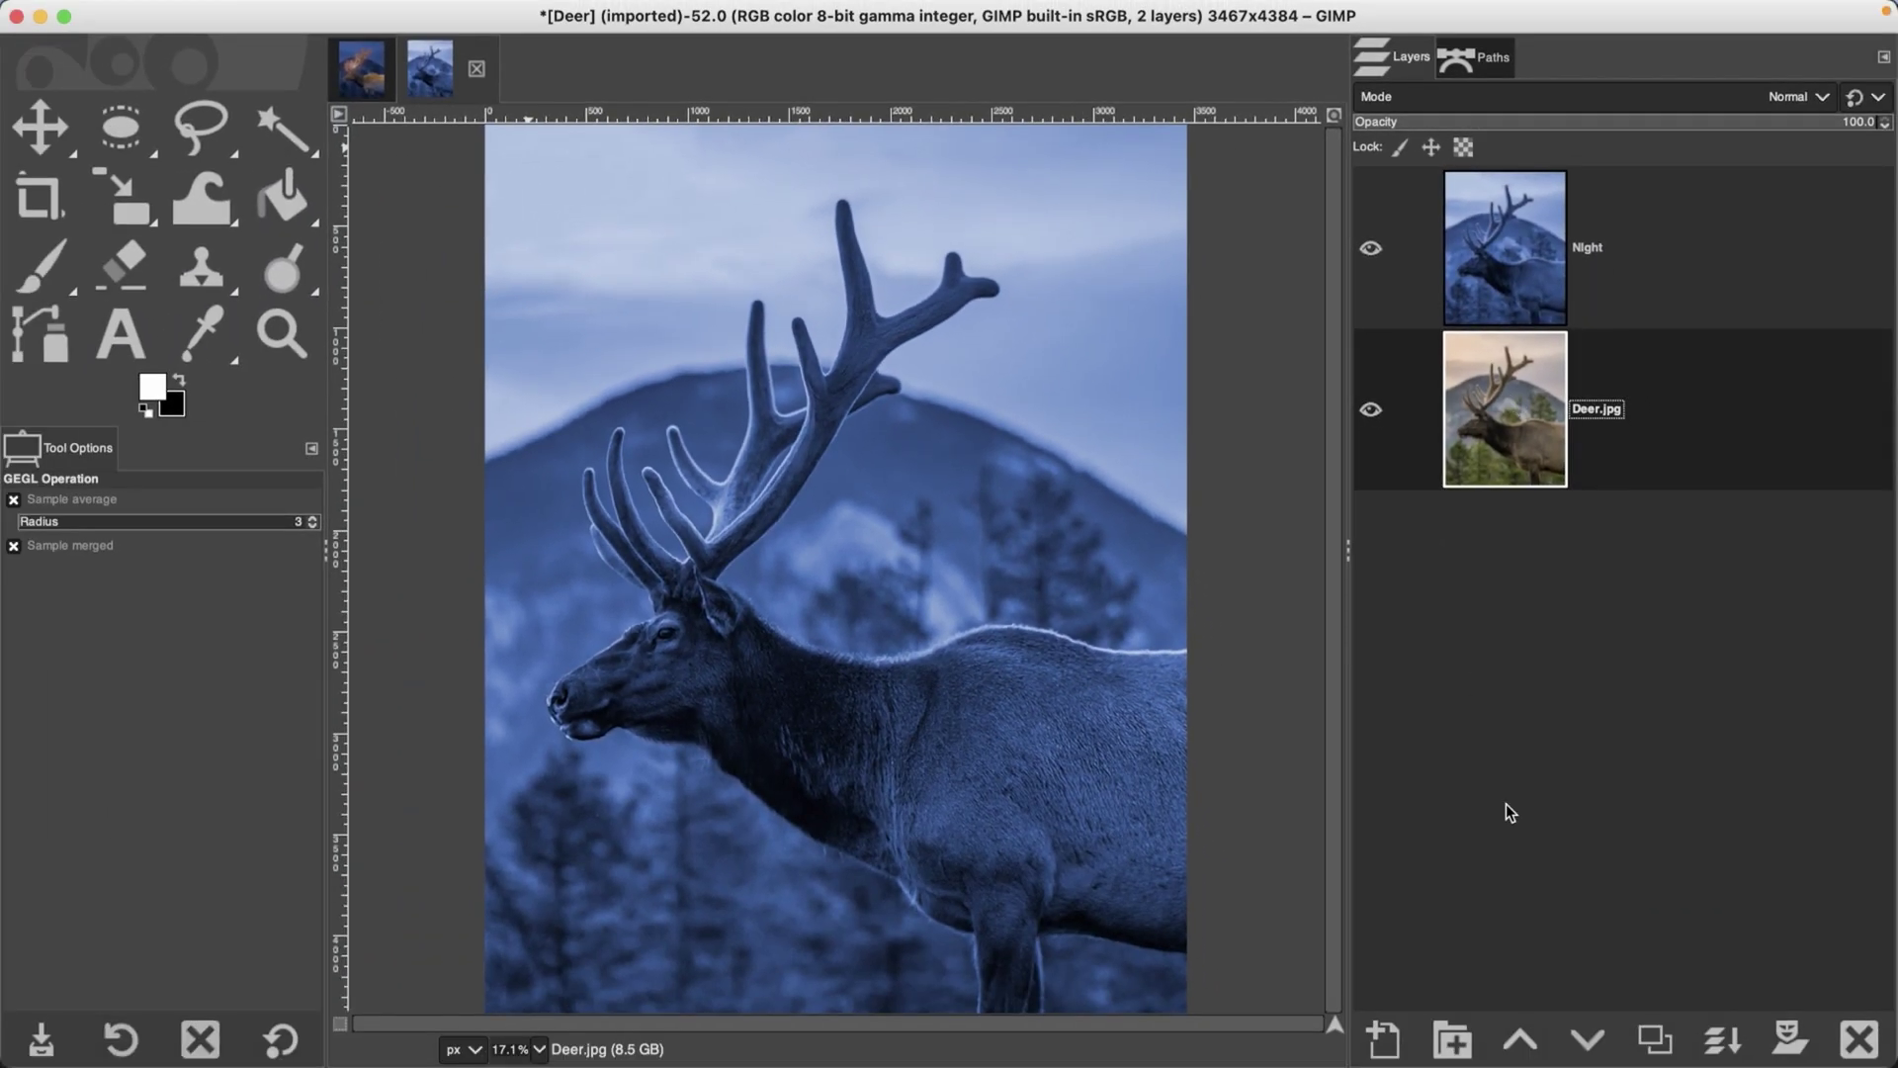
click(1654, 1038)
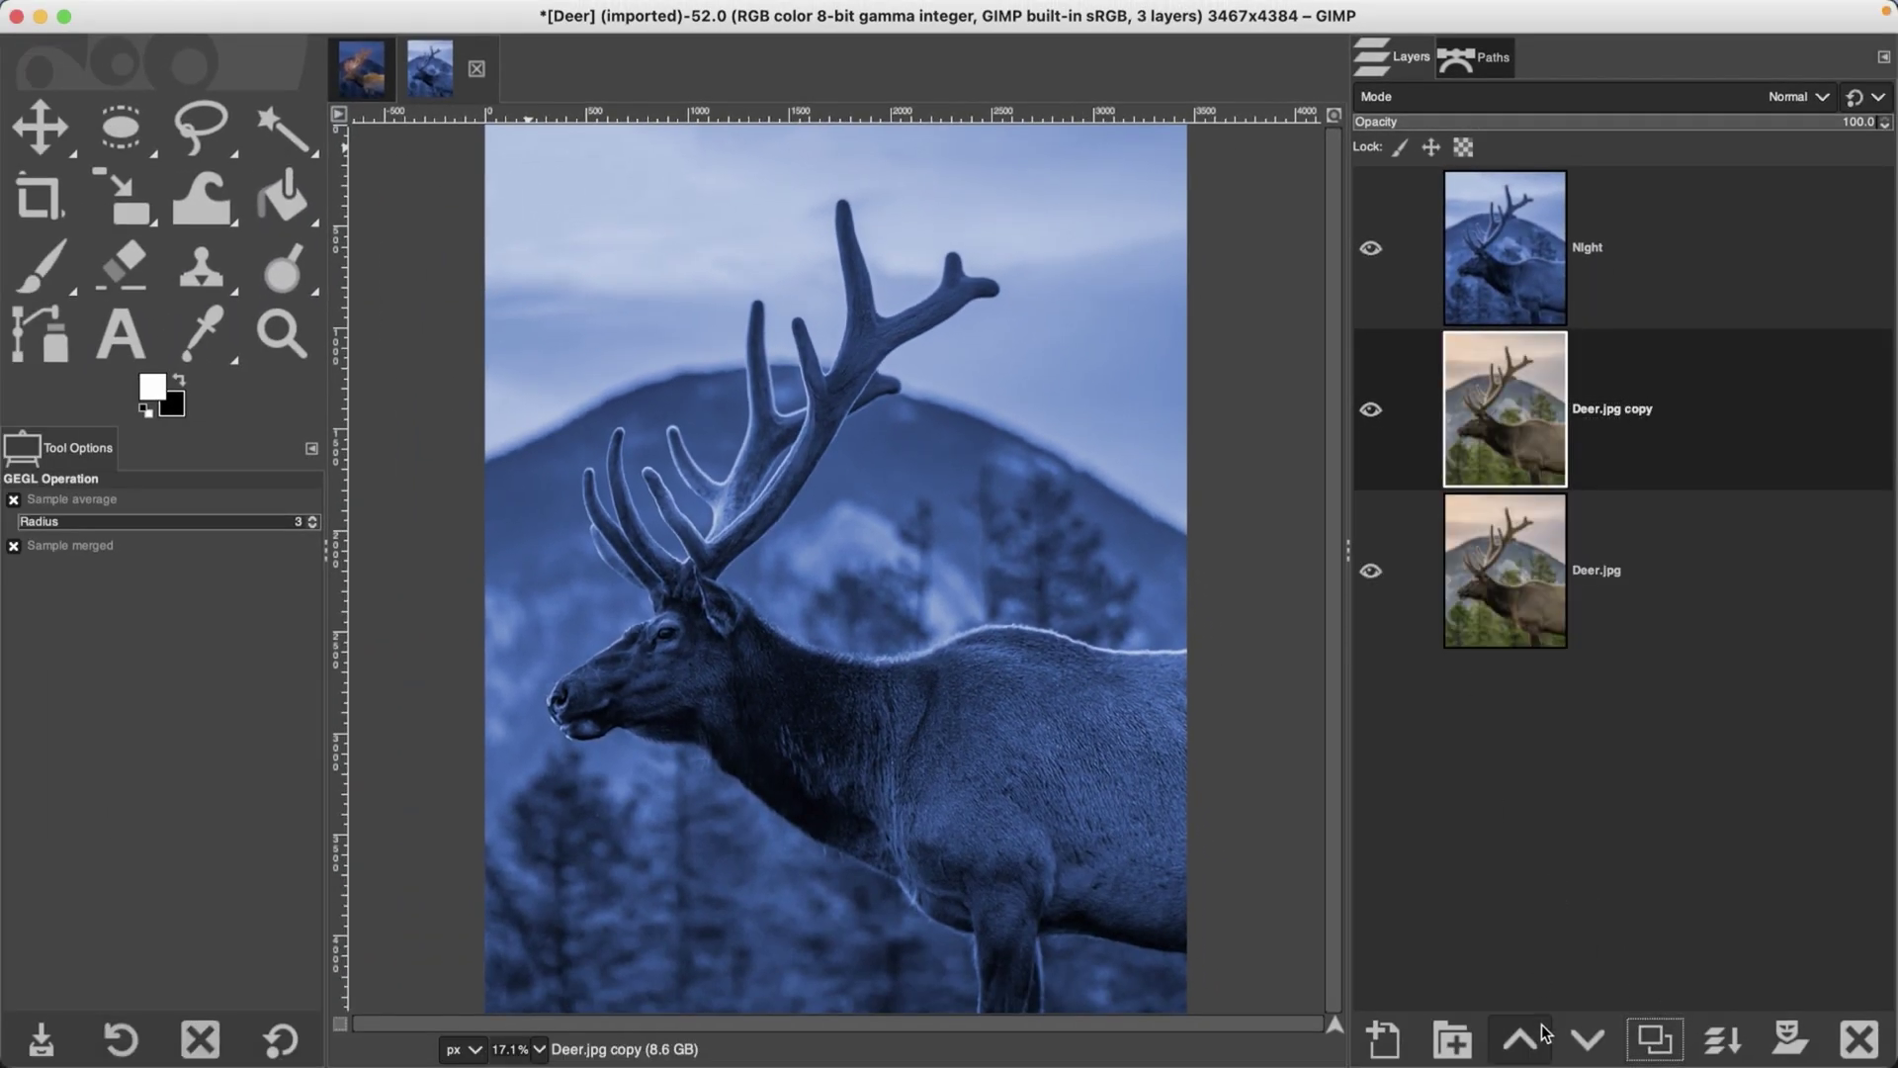
click(1532, 1040)
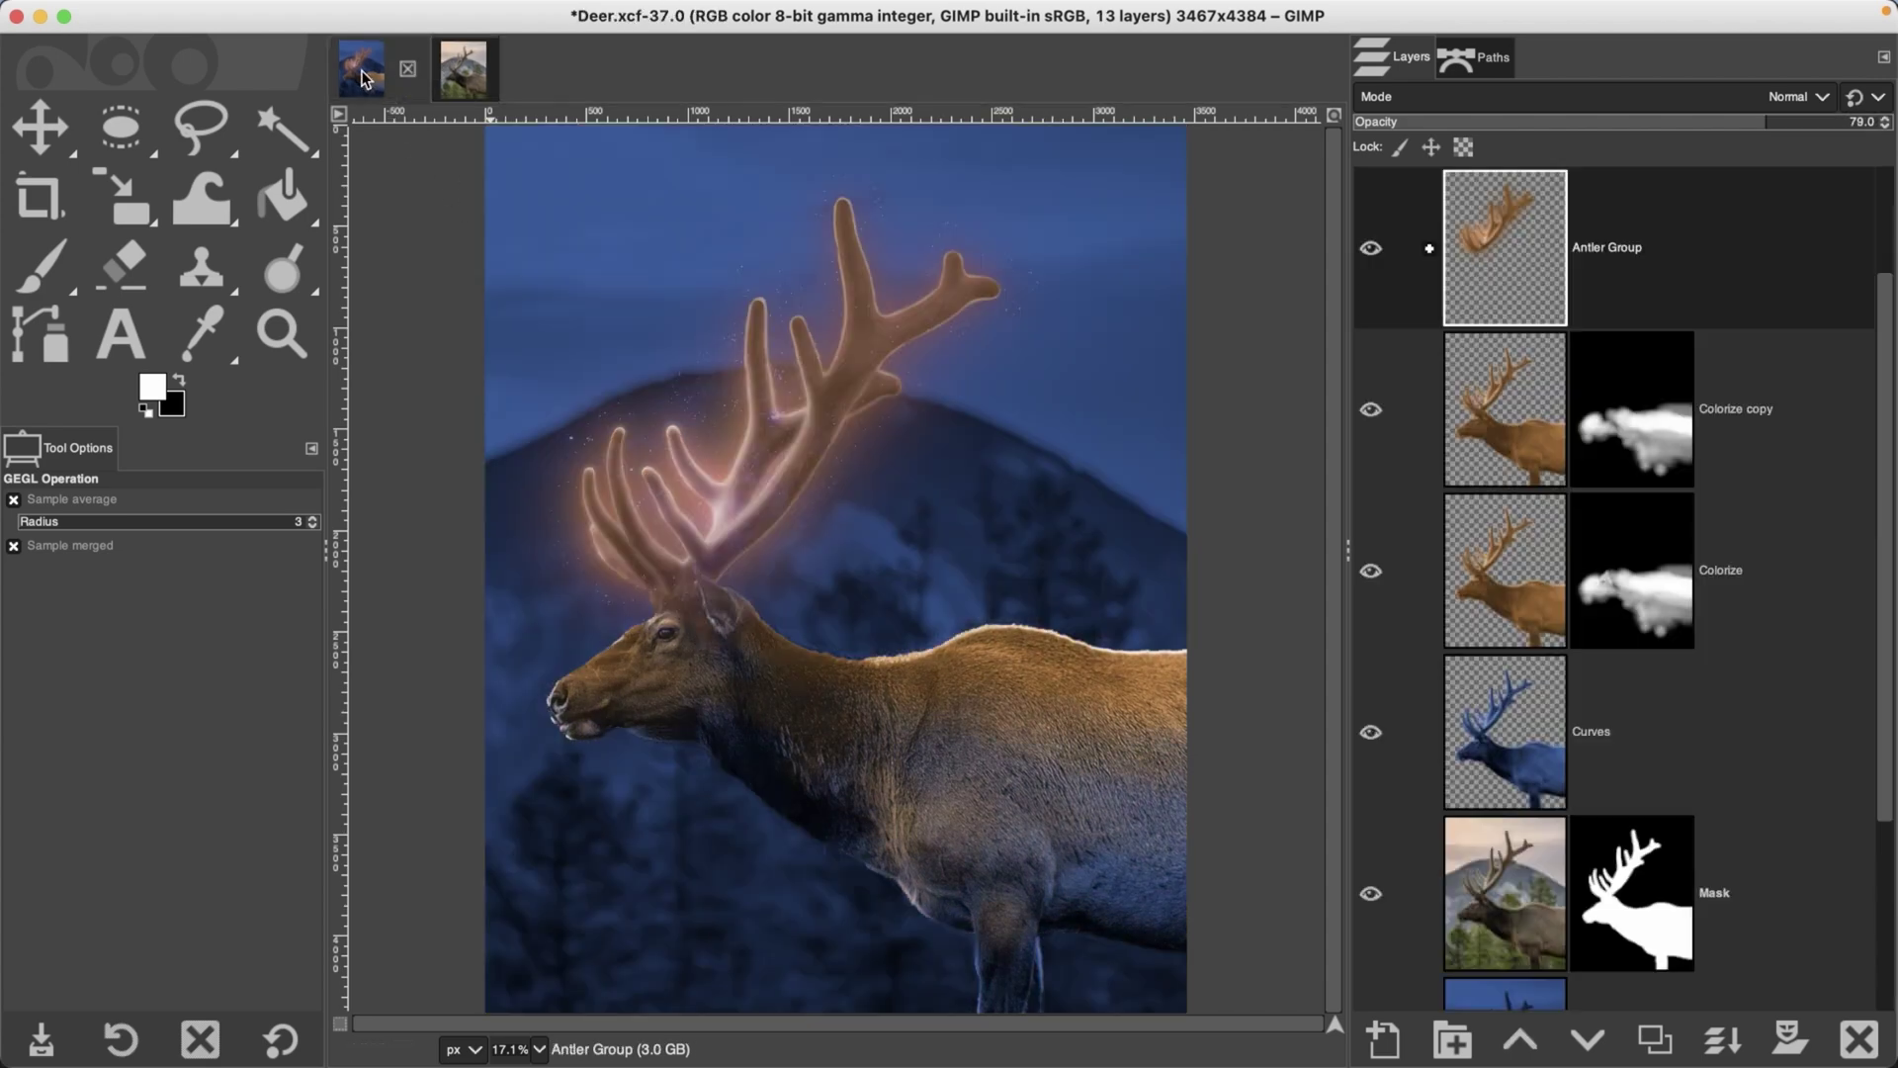
Step: Copy the Mask layer with its elk-shaped layer mask from the finished Deer.xcf image into the imported Deer image
click(362, 69)
click(1486, 875)
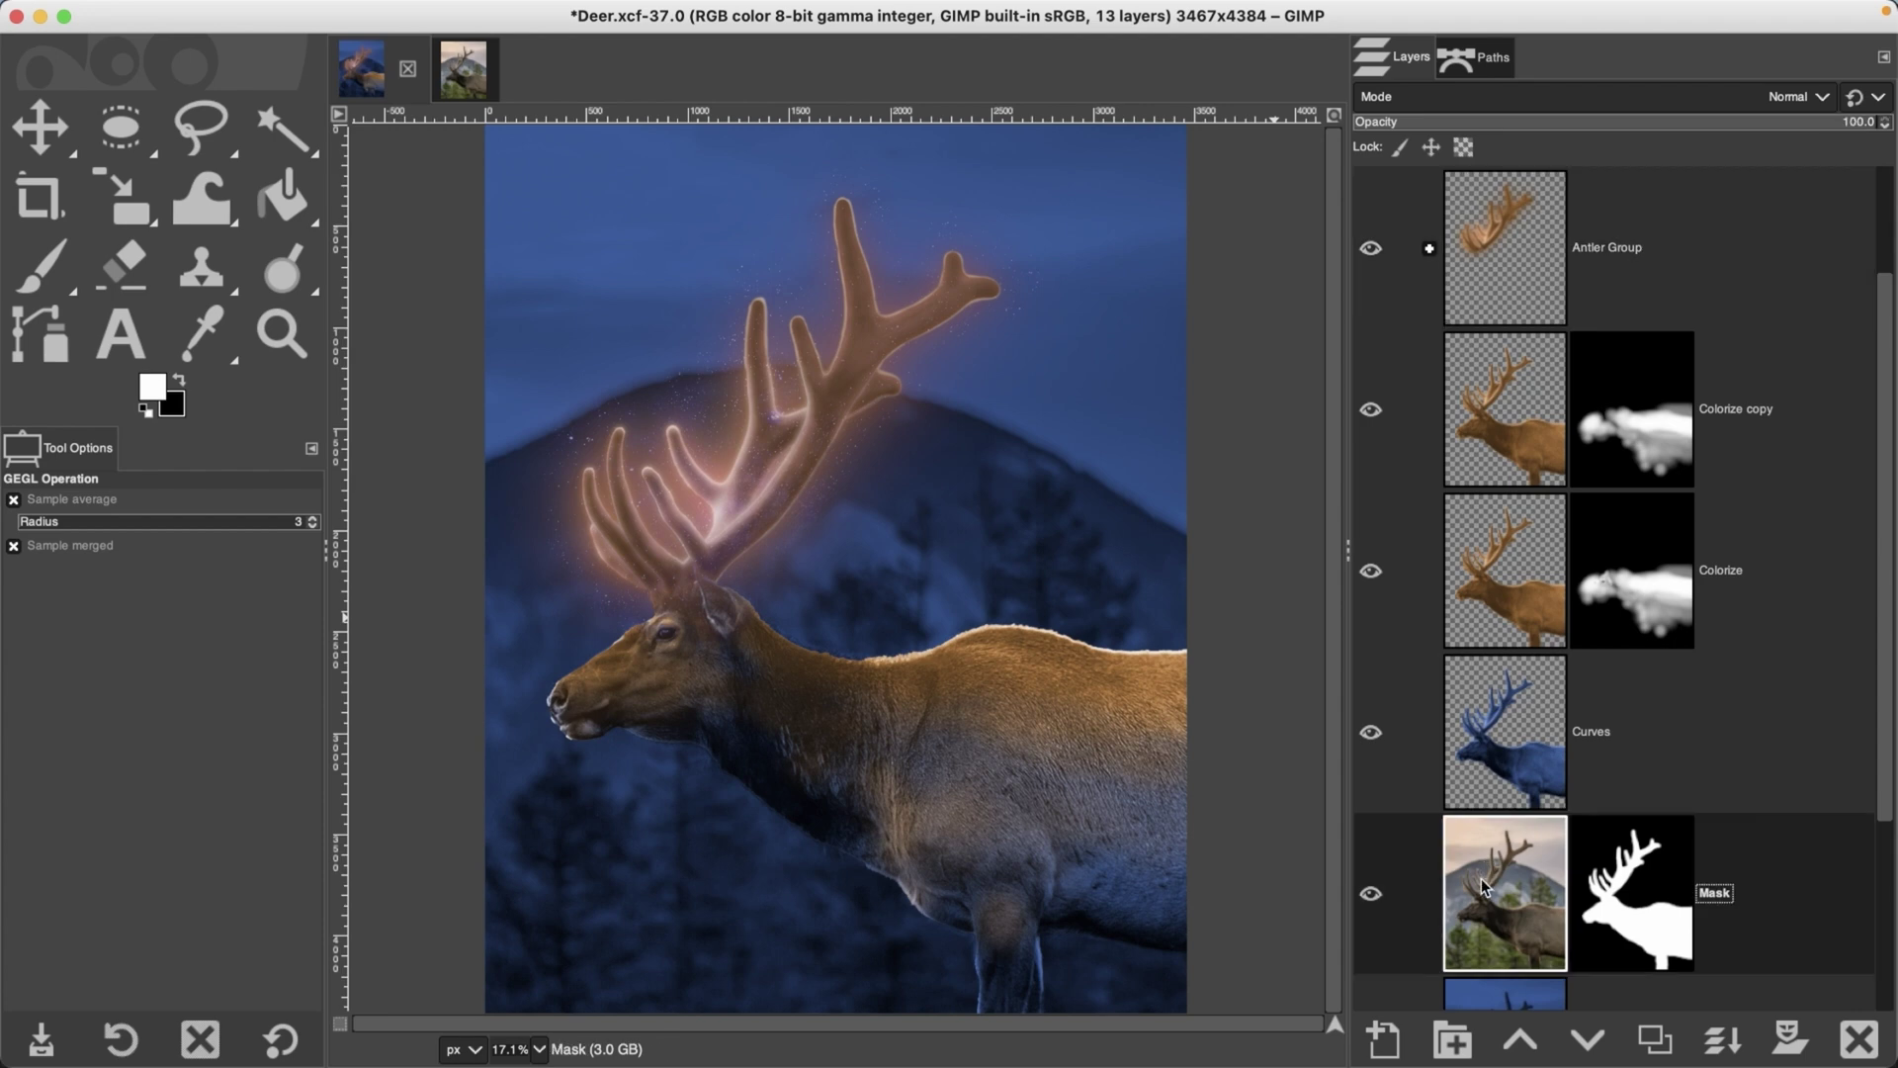
drag(1498, 886, 1054, 653)
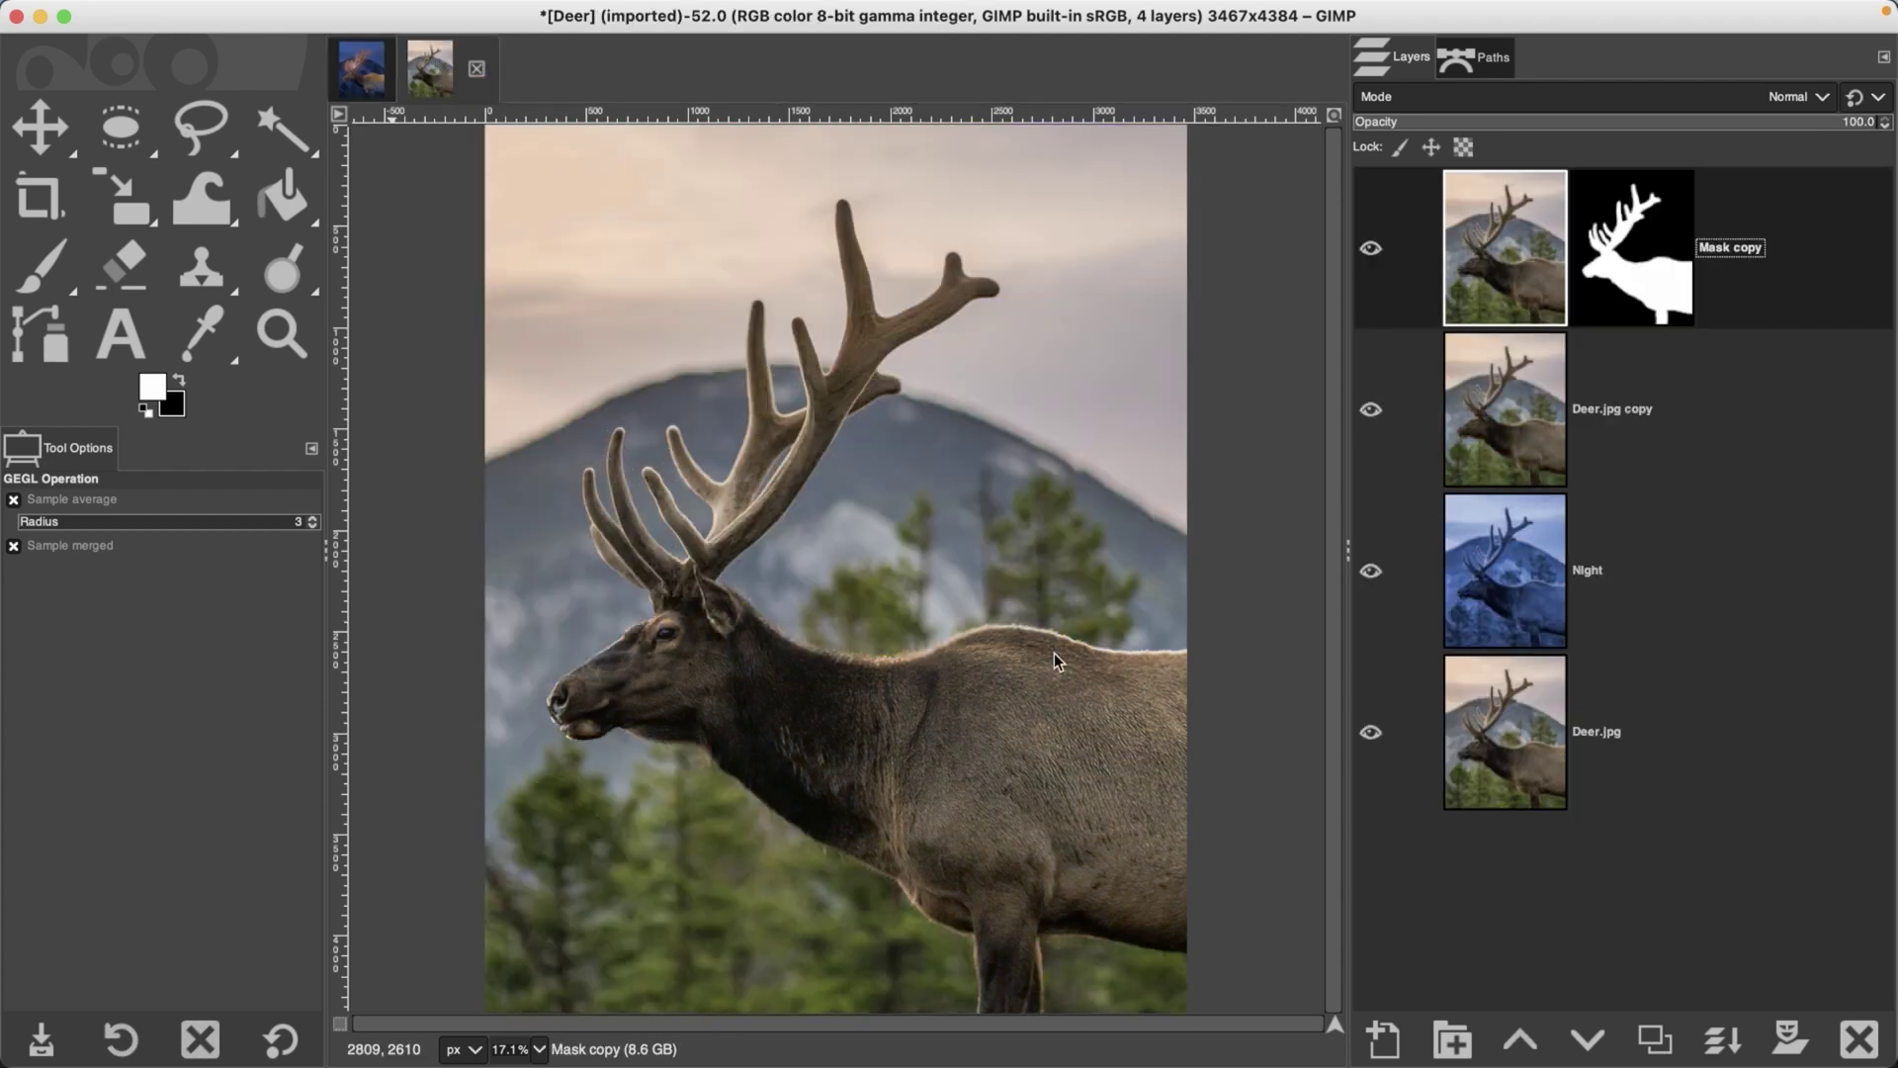
Step: Delete the Deer.jpg copy layer below the masked elk layer
click(1508, 416)
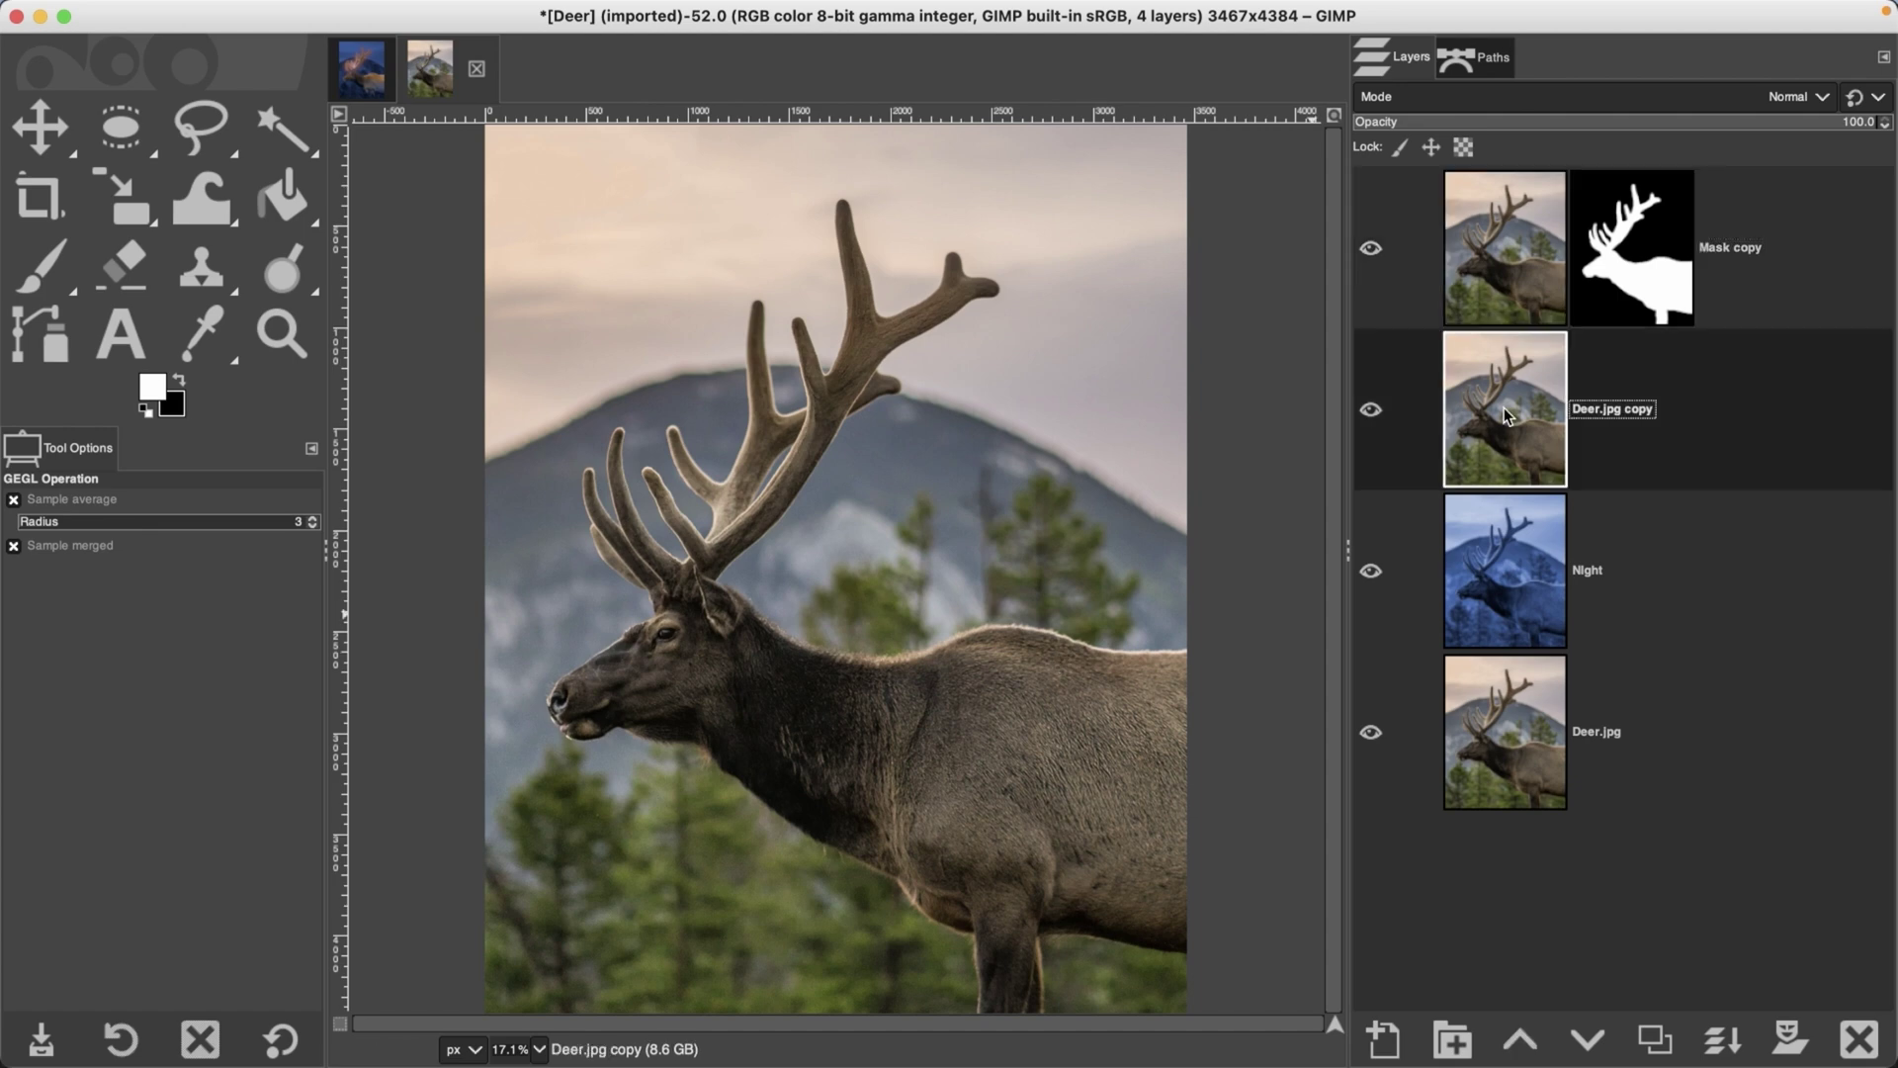
click(1799, 1018)
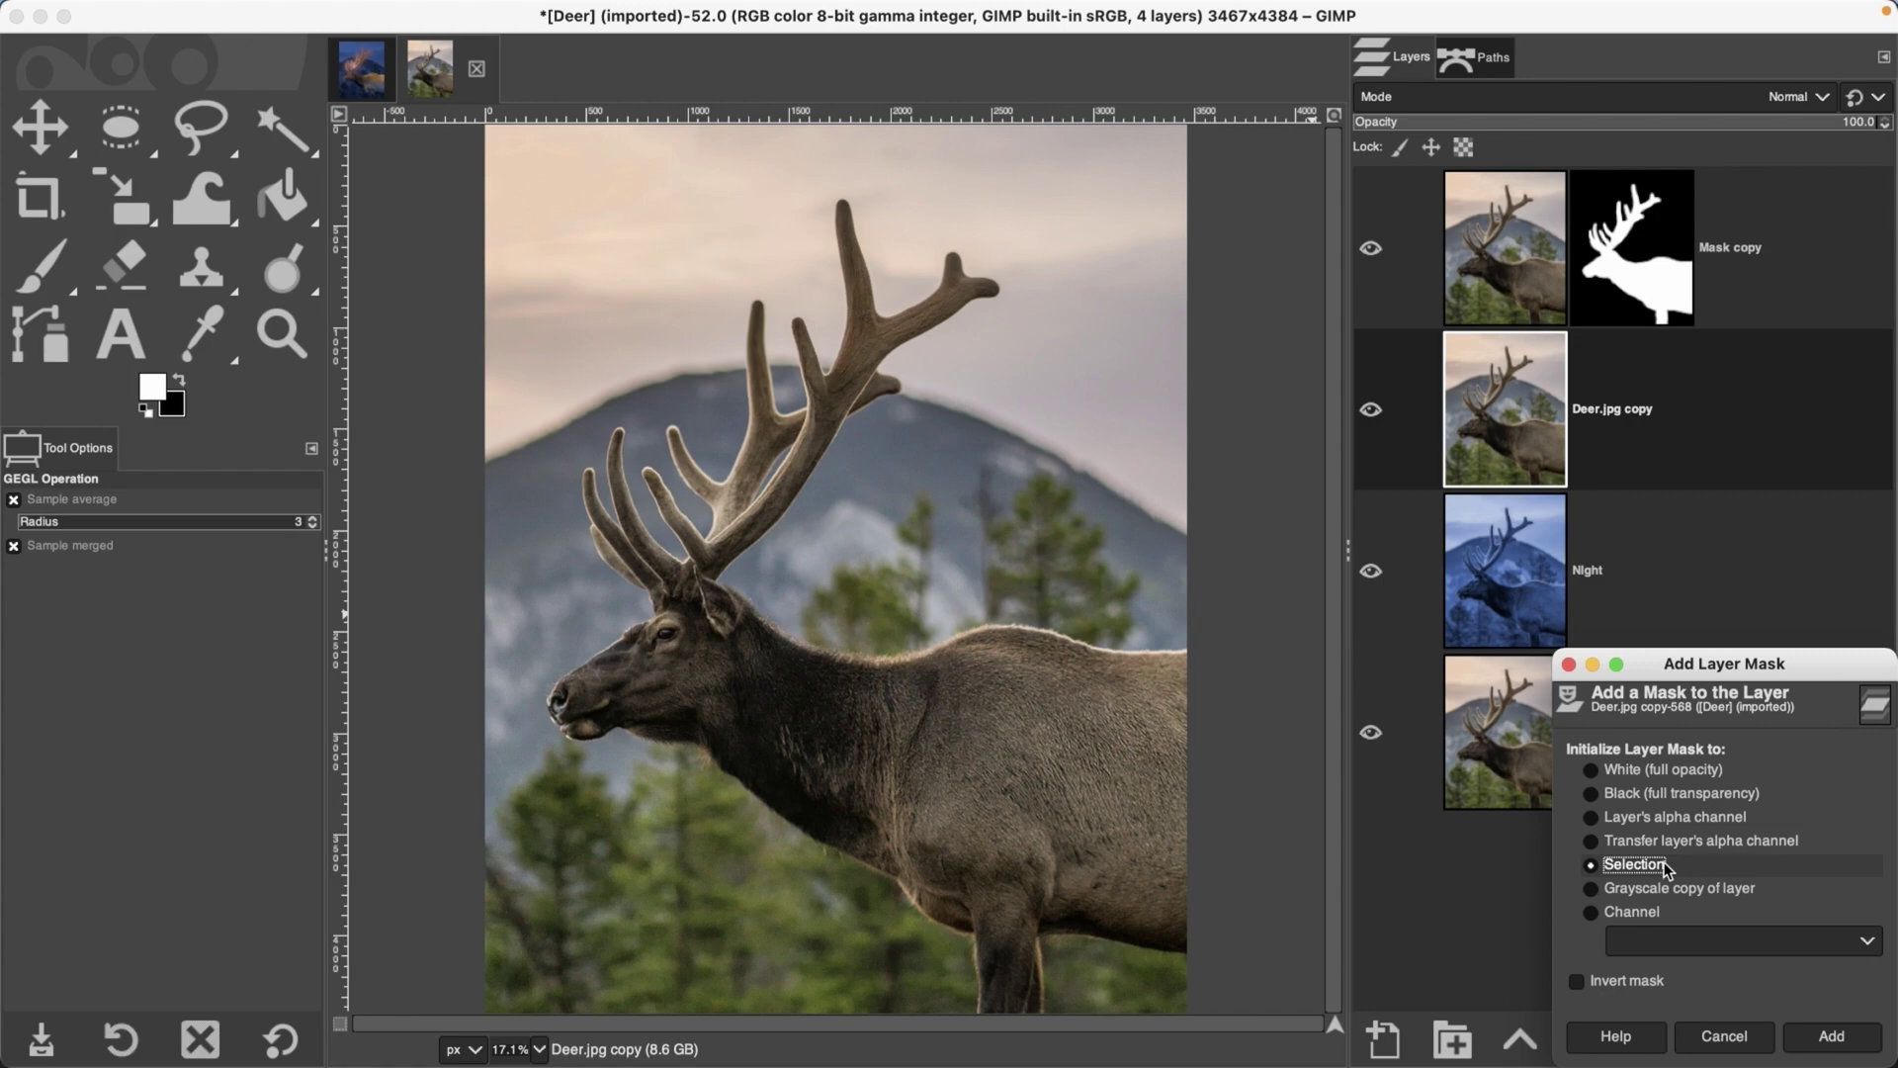
click(1724, 1036)
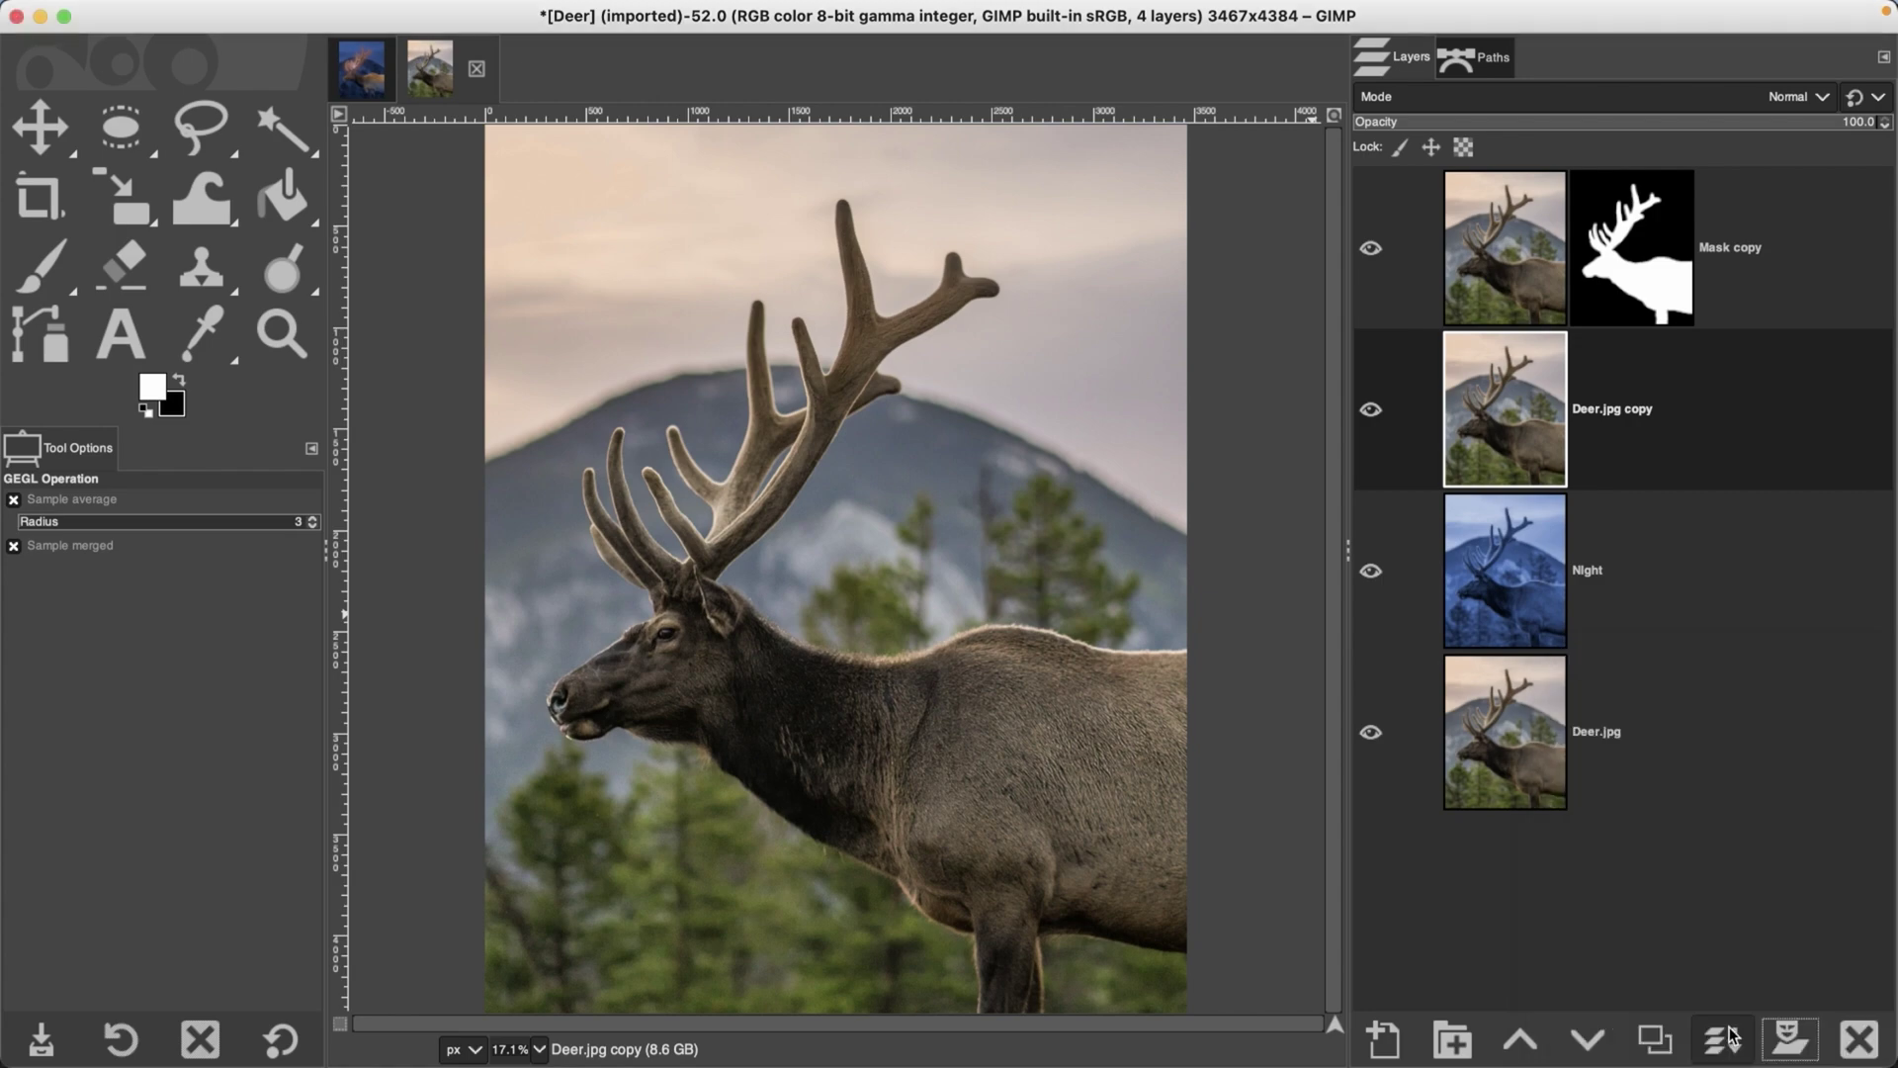
click(1859, 1038)
Step: Toggle the visibility of the Night and Deer.jpg layers off and on to check the masked elk
click(1373, 403)
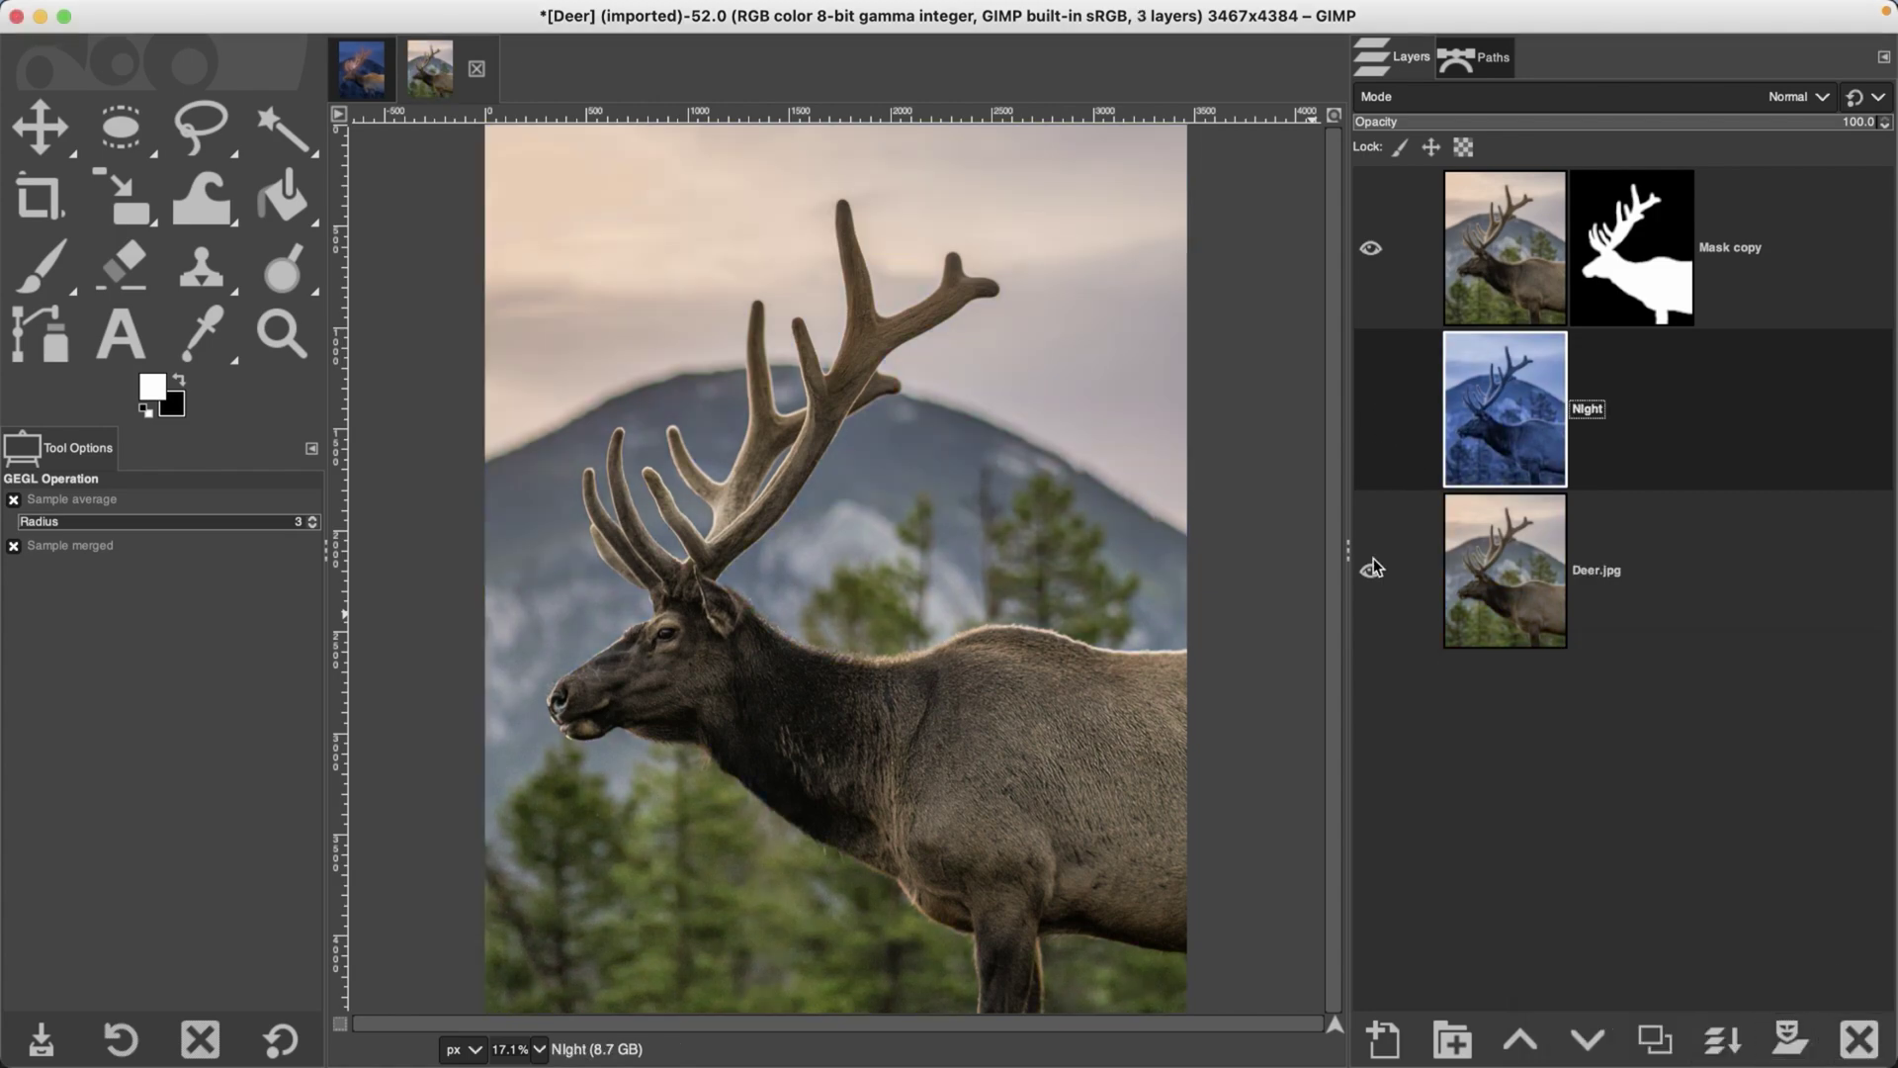
click(1373, 564)
click(1373, 563)
click(1370, 408)
Step: Duplicate the Mask copy layer and apply the duplicate's layer mask
click(1486, 269)
click(1655, 1038)
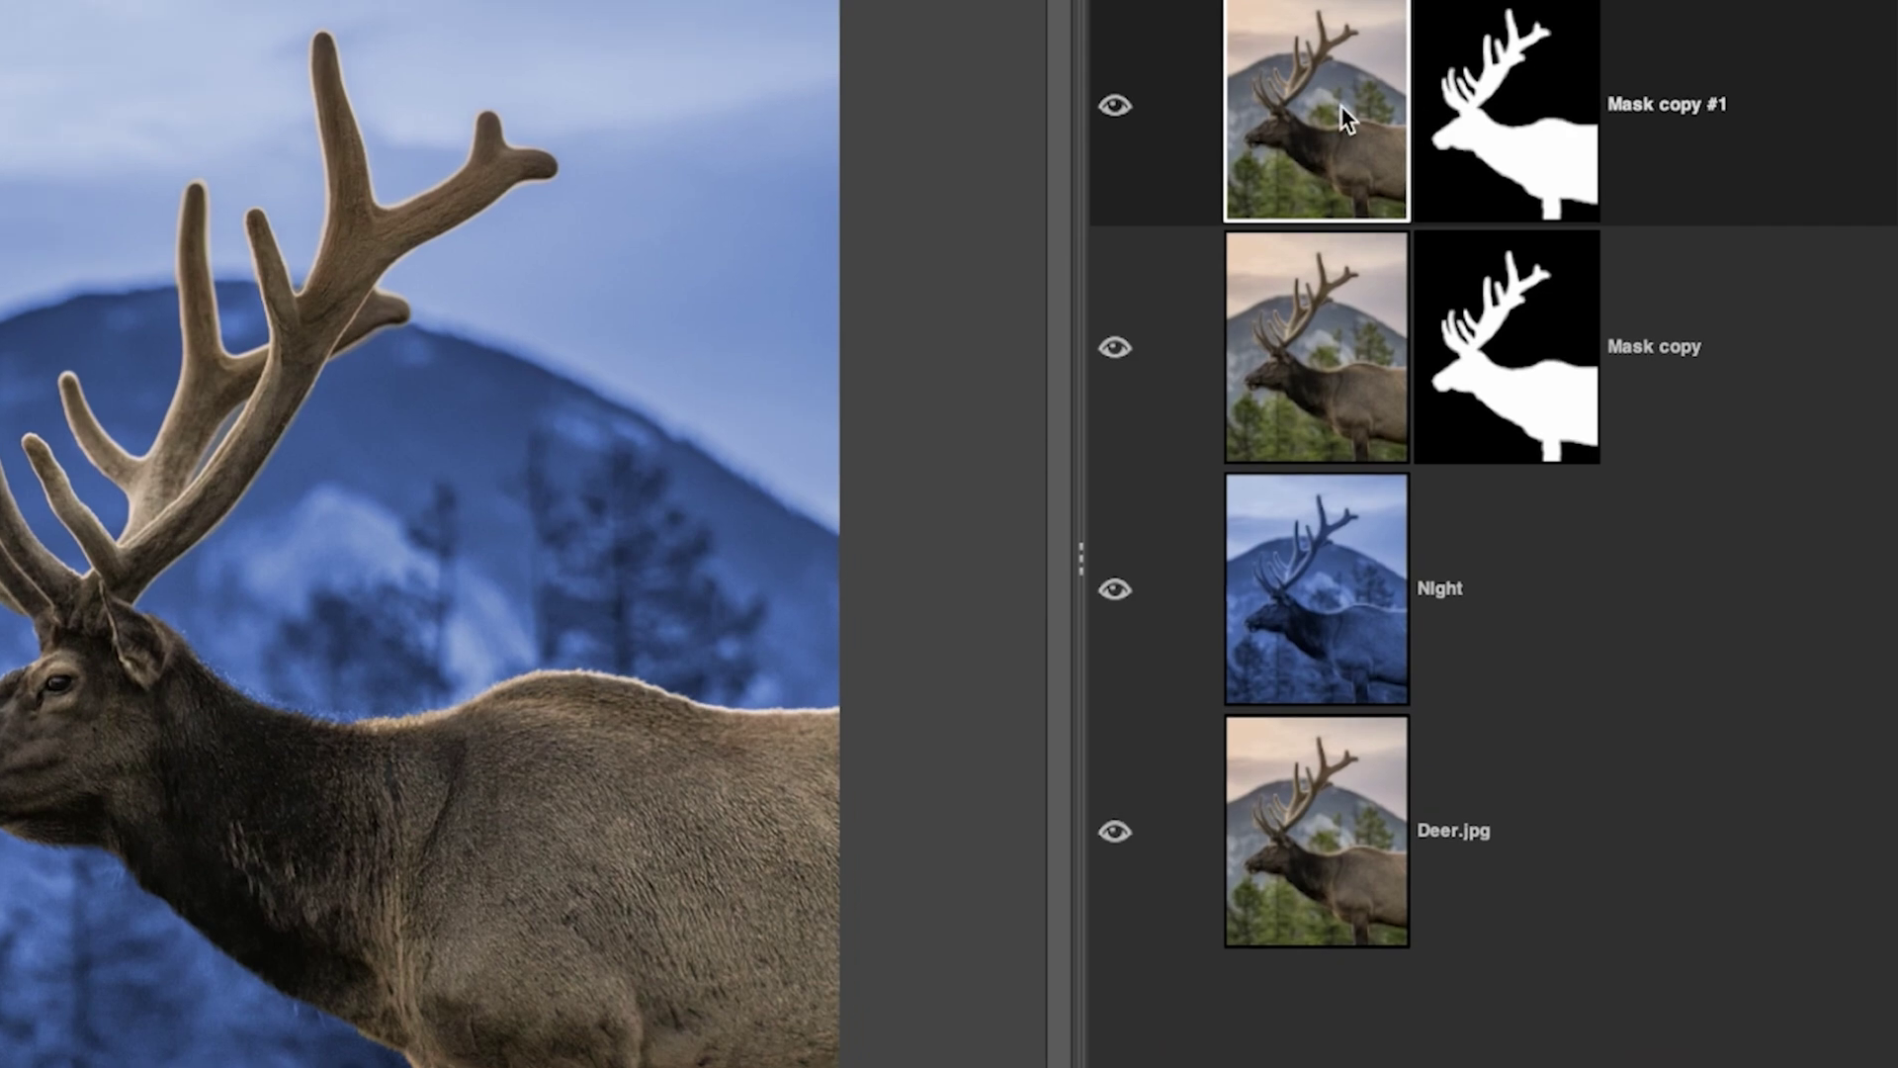
right_click(1406, 156)
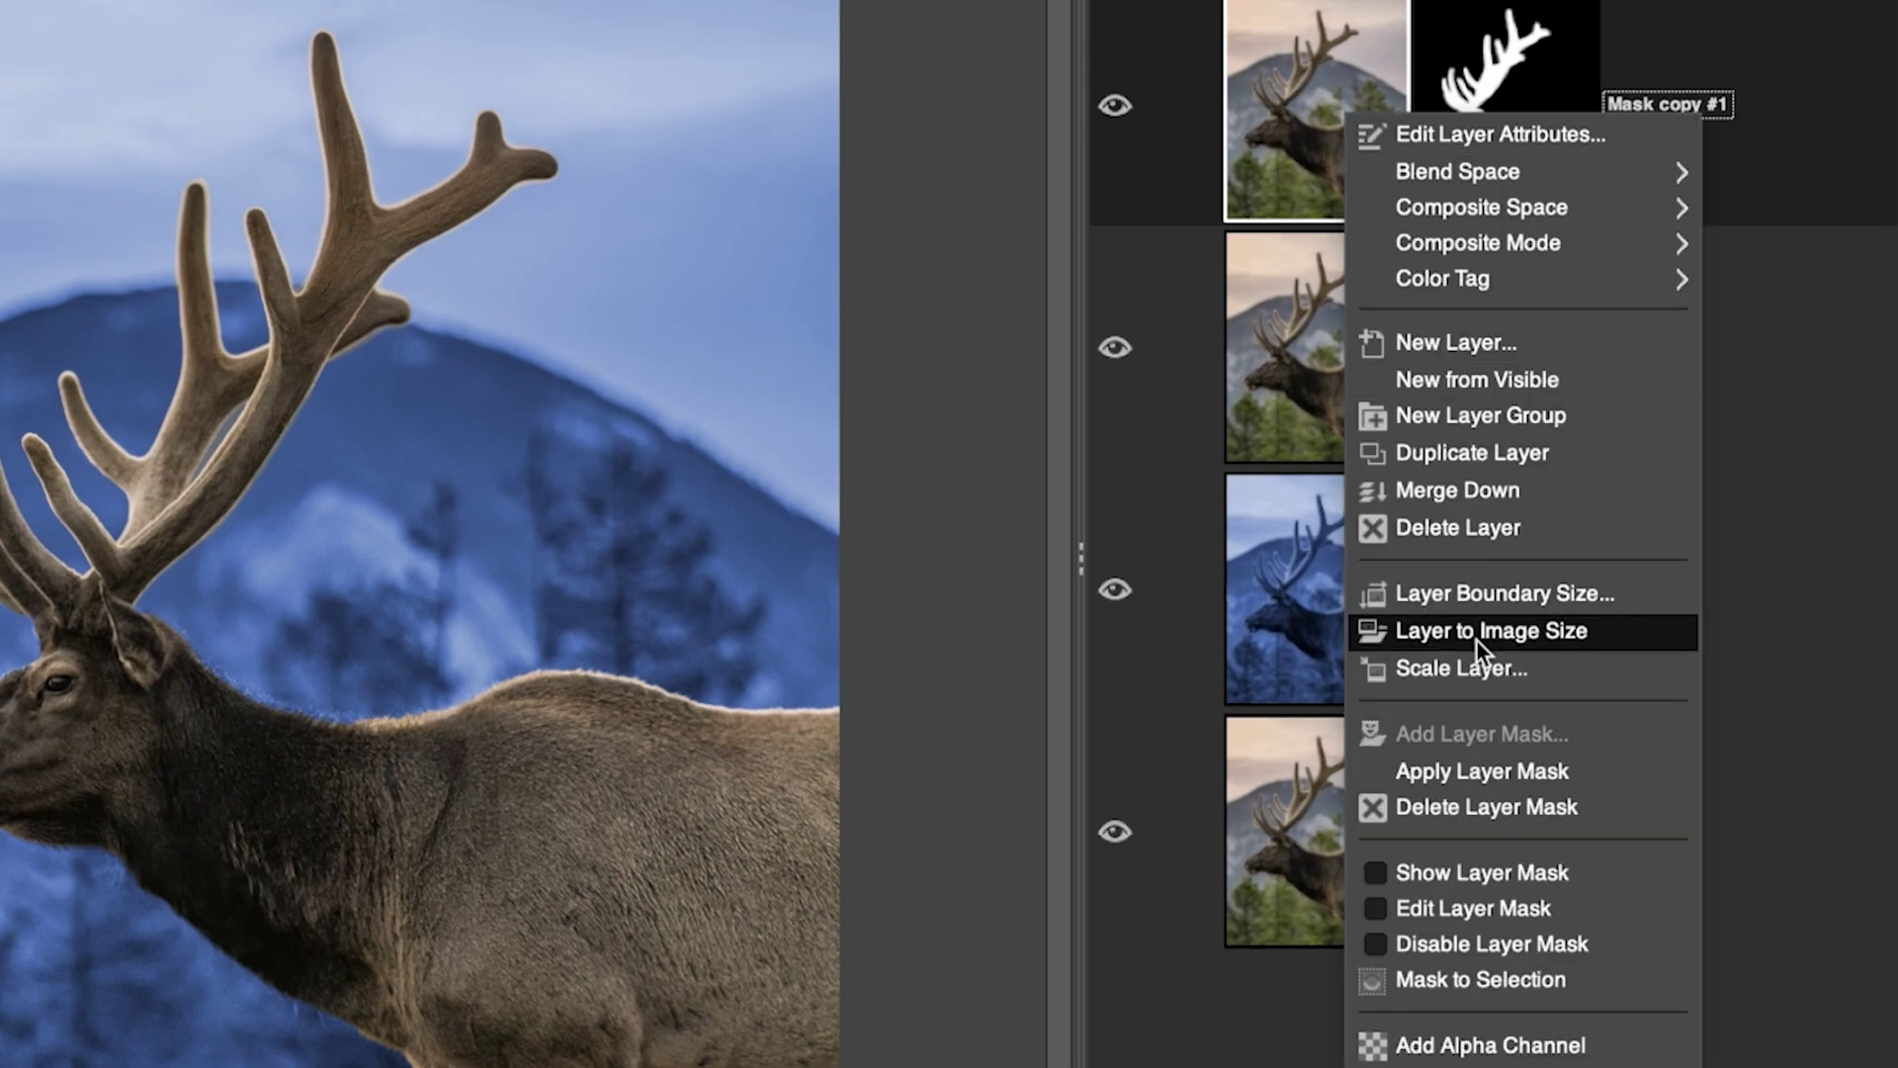
click(1493, 770)
Step: Hide the layers below the elk cut-out to inspect it, and show them again
click(1114, 347)
click(1114, 590)
click(1114, 830)
click(1114, 830)
click(1114, 590)
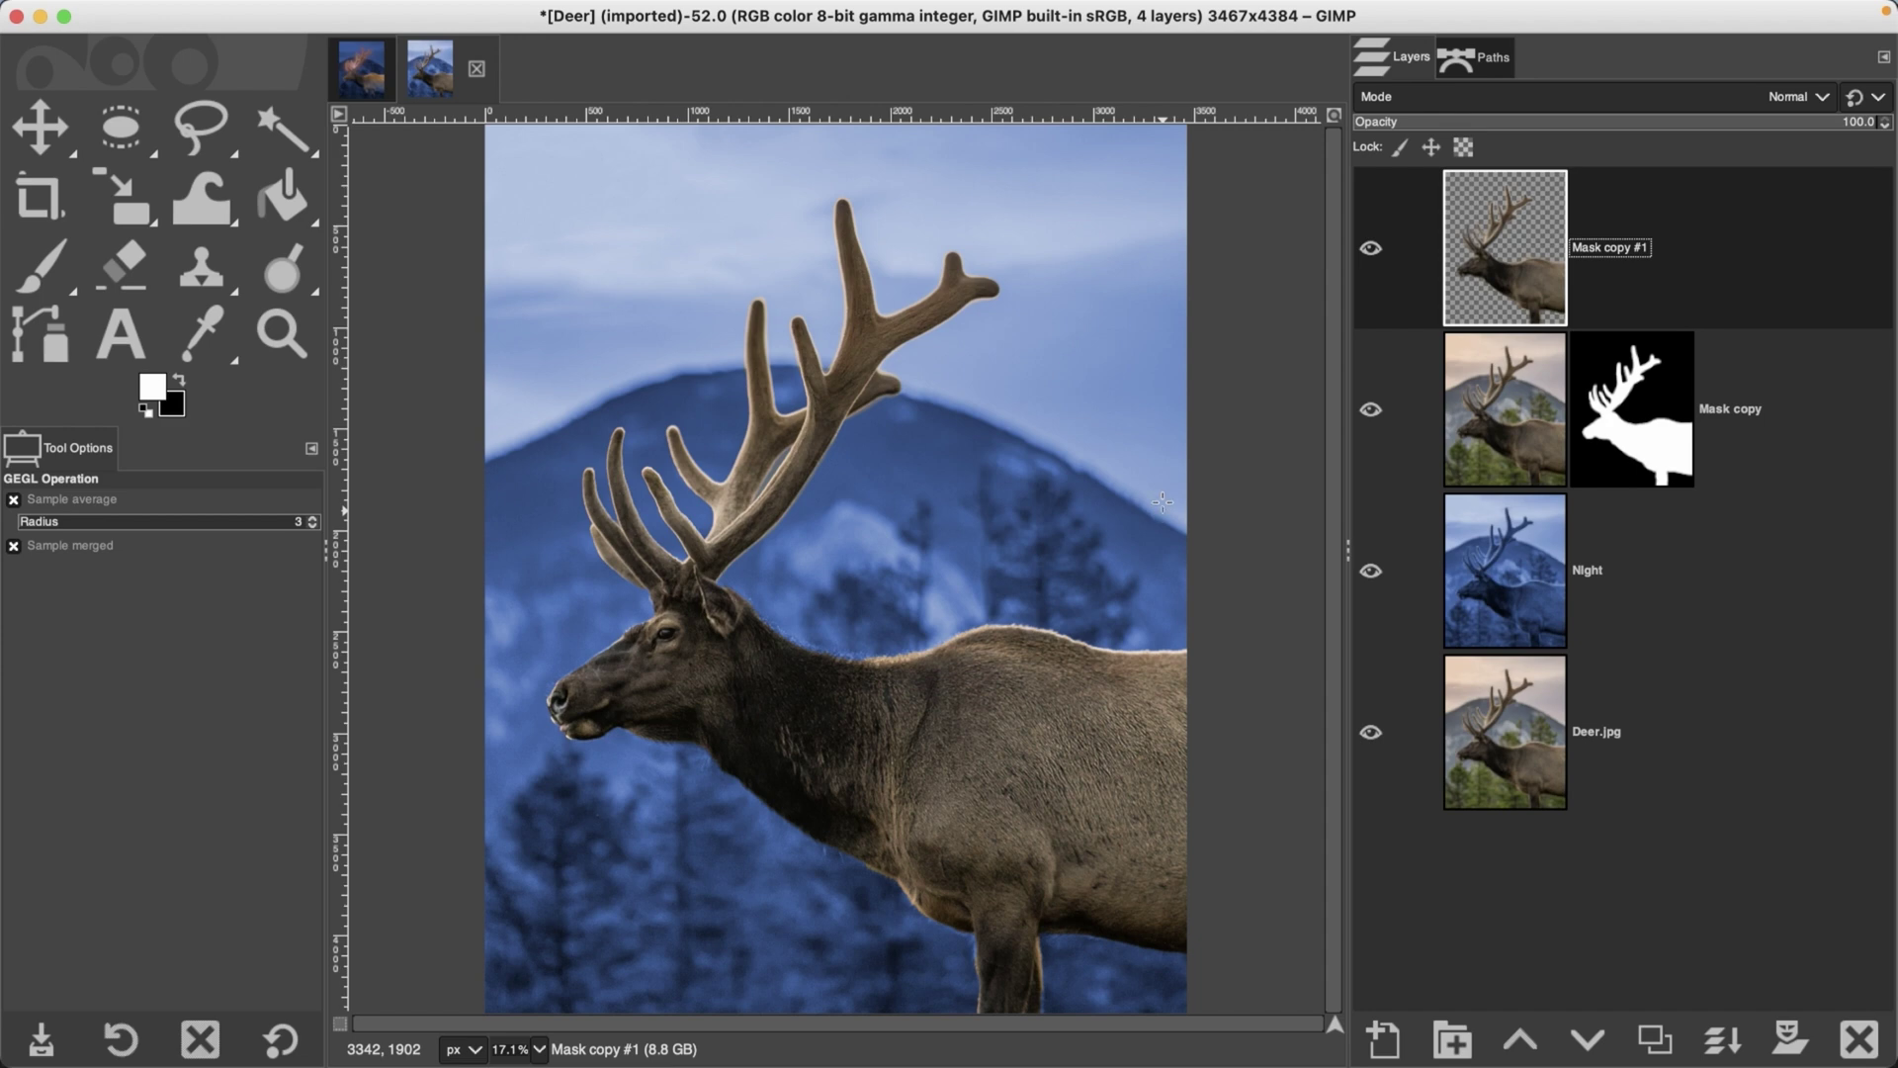
Step: Colorize the elk cut-out layer Mask copy #1 with the same blue, 3b6bb6
click(556, 13)
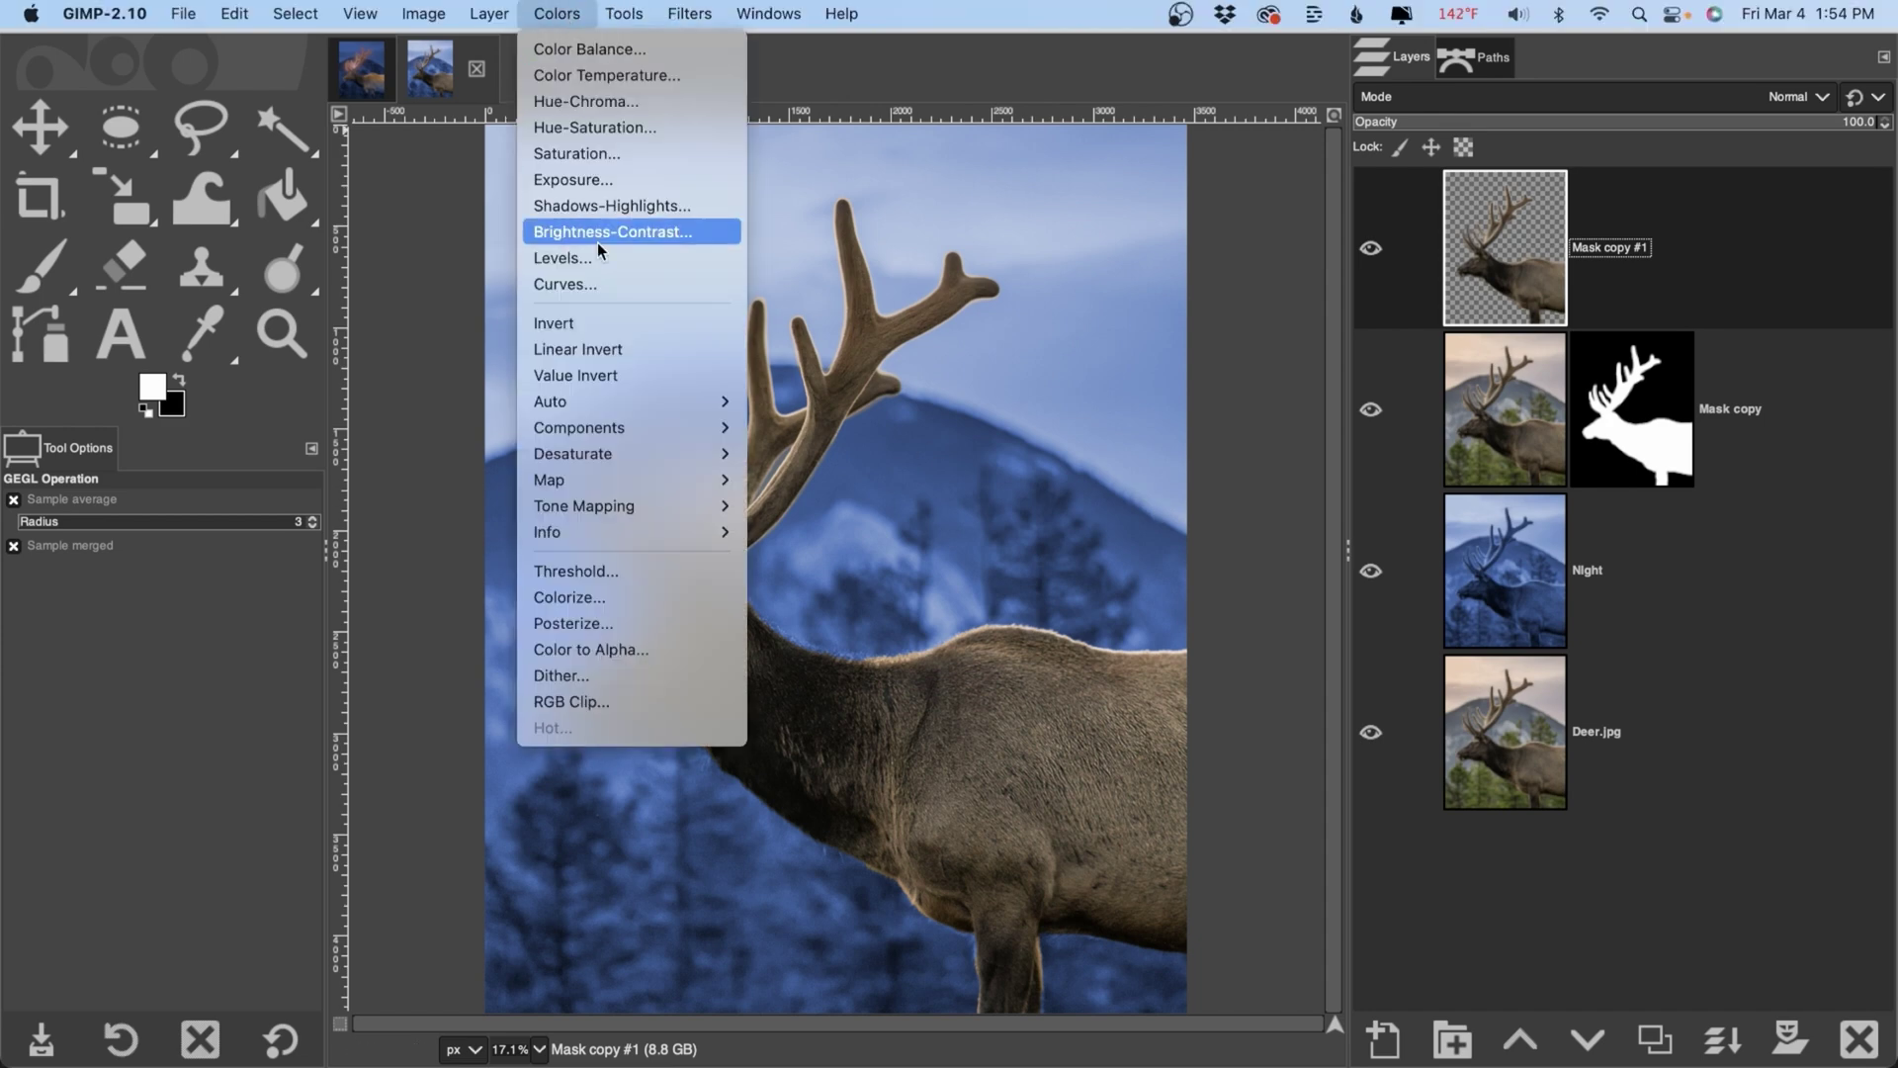
click(569, 597)
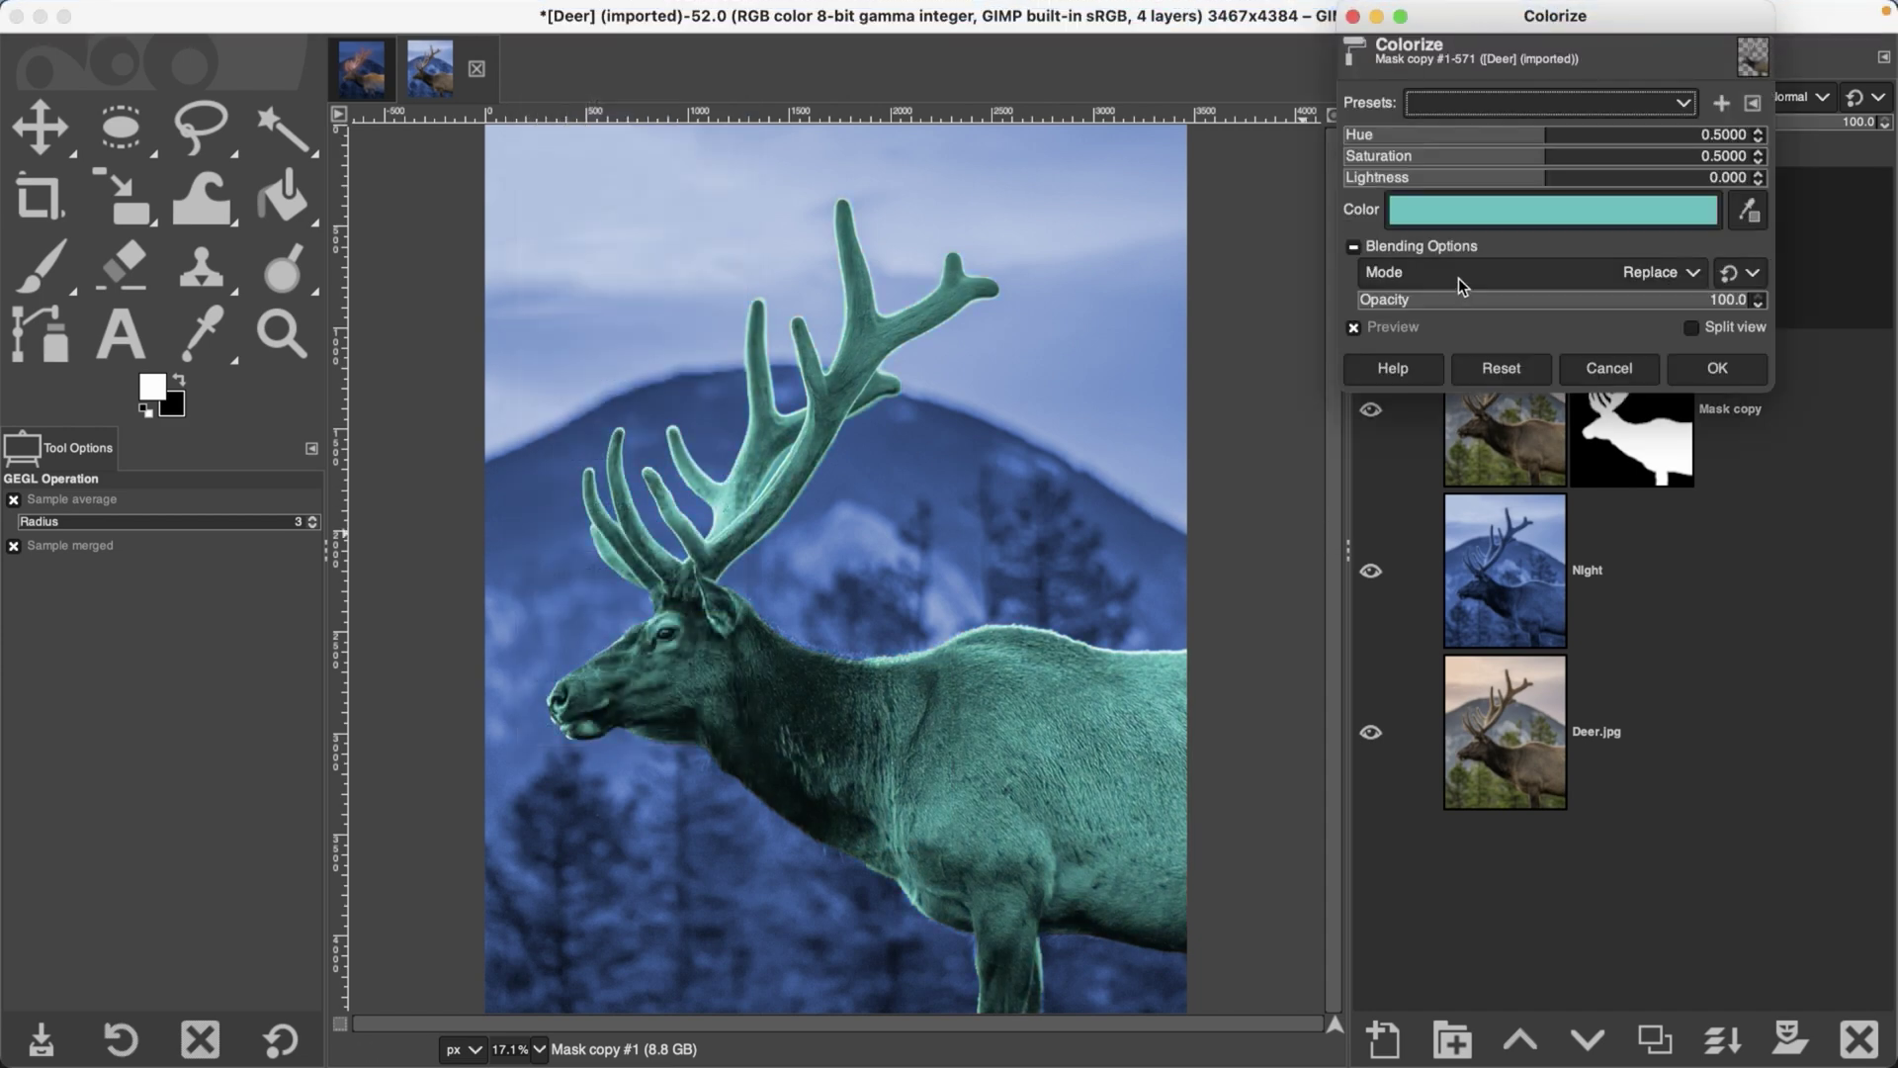
click(1495, 219)
click(1563, 295)
click(1658, 376)
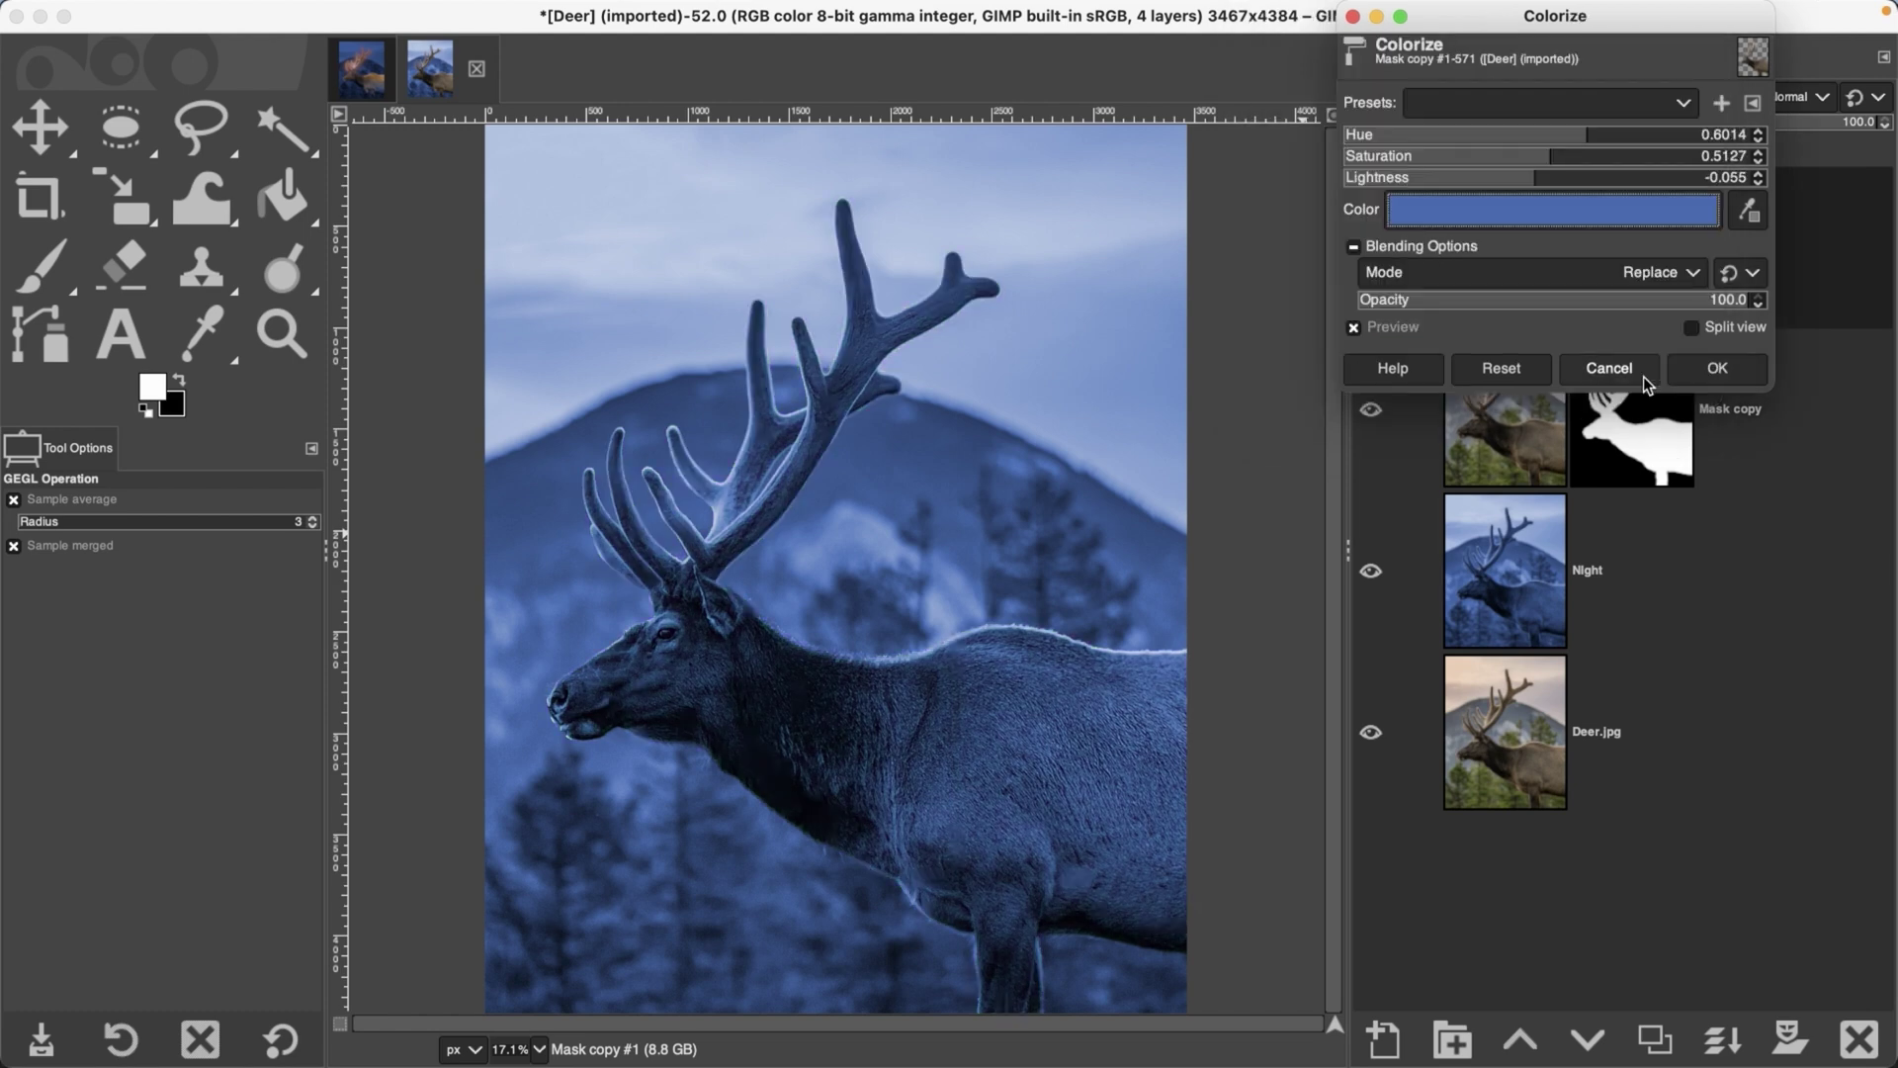
click(1694, 368)
Step: Duplicate the blue elk cut-out layer and name the copy Antlers
click(1653, 1038)
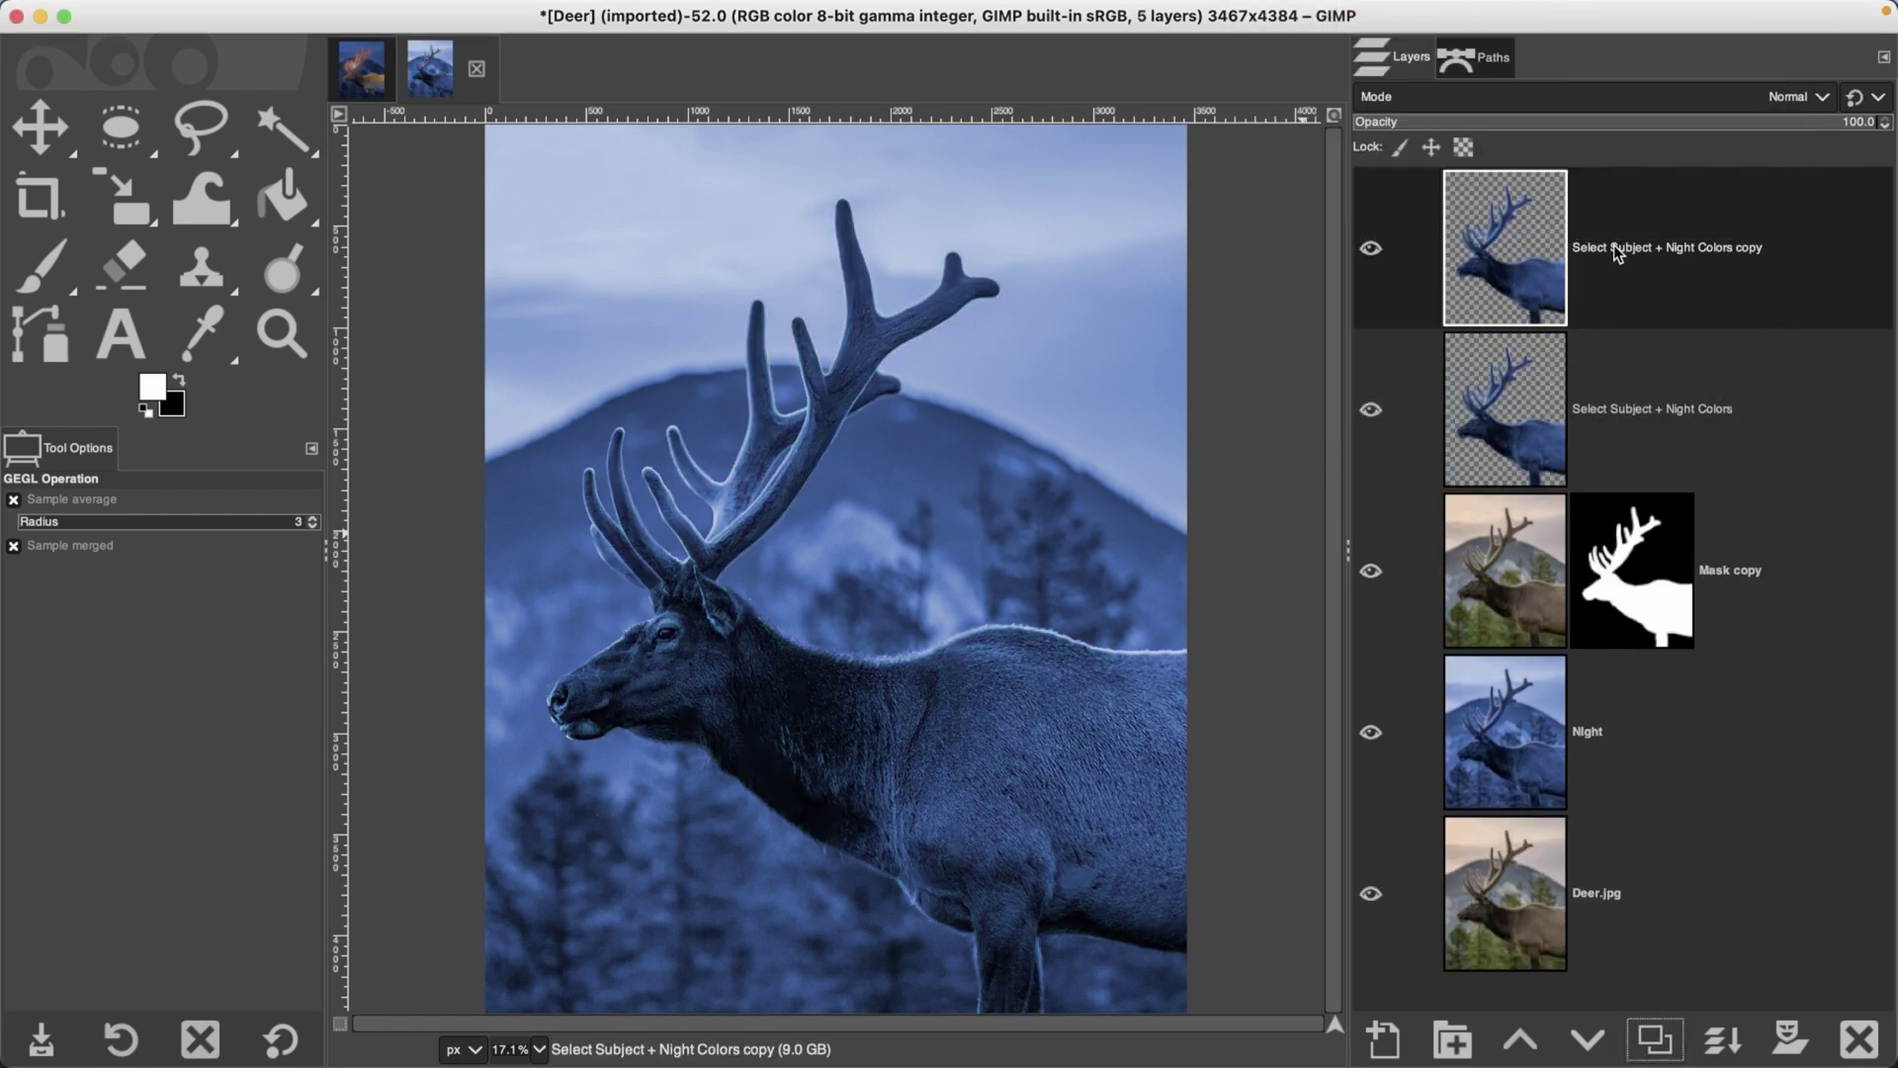
double_click(1629, 283)
text(Antlers)
key(Return)
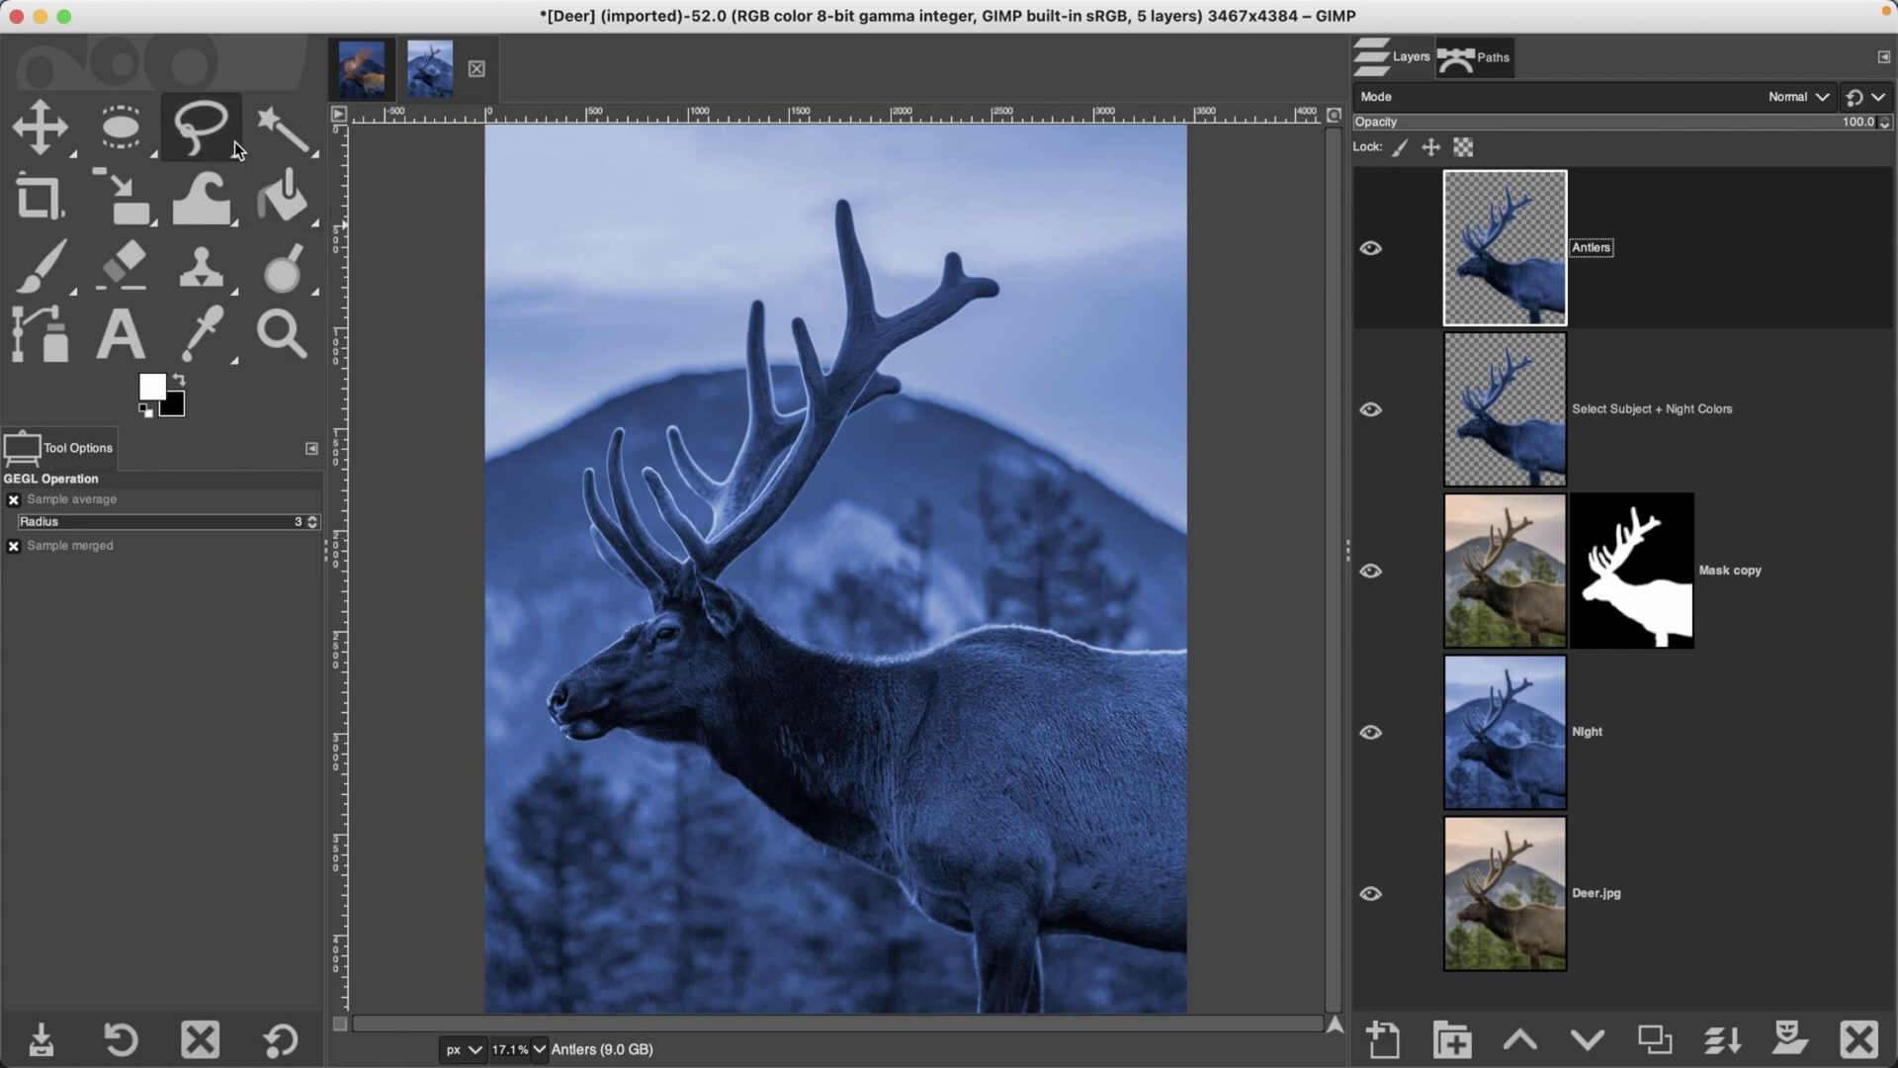
Step: Draw a closed Free Select outline around the antlers, following their base on the elk's head
right_click(211, 133)
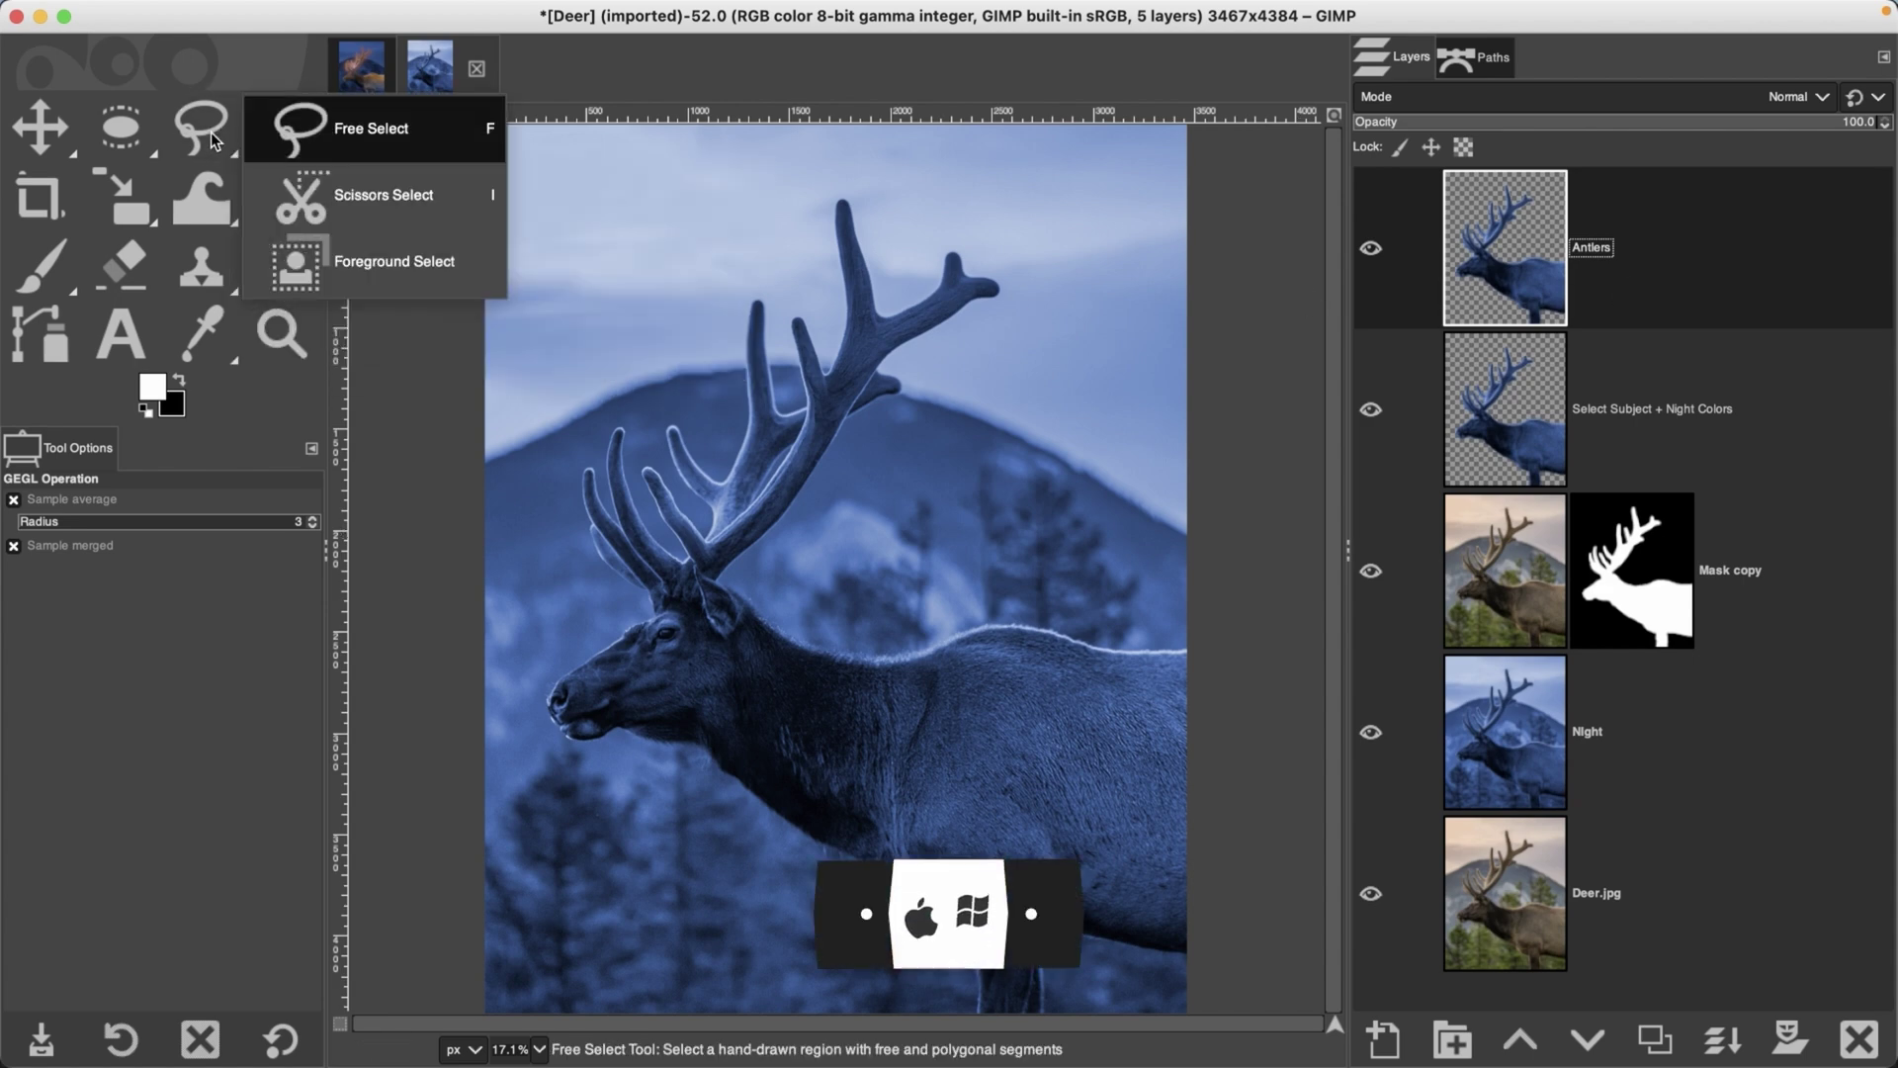
click(491, 136)
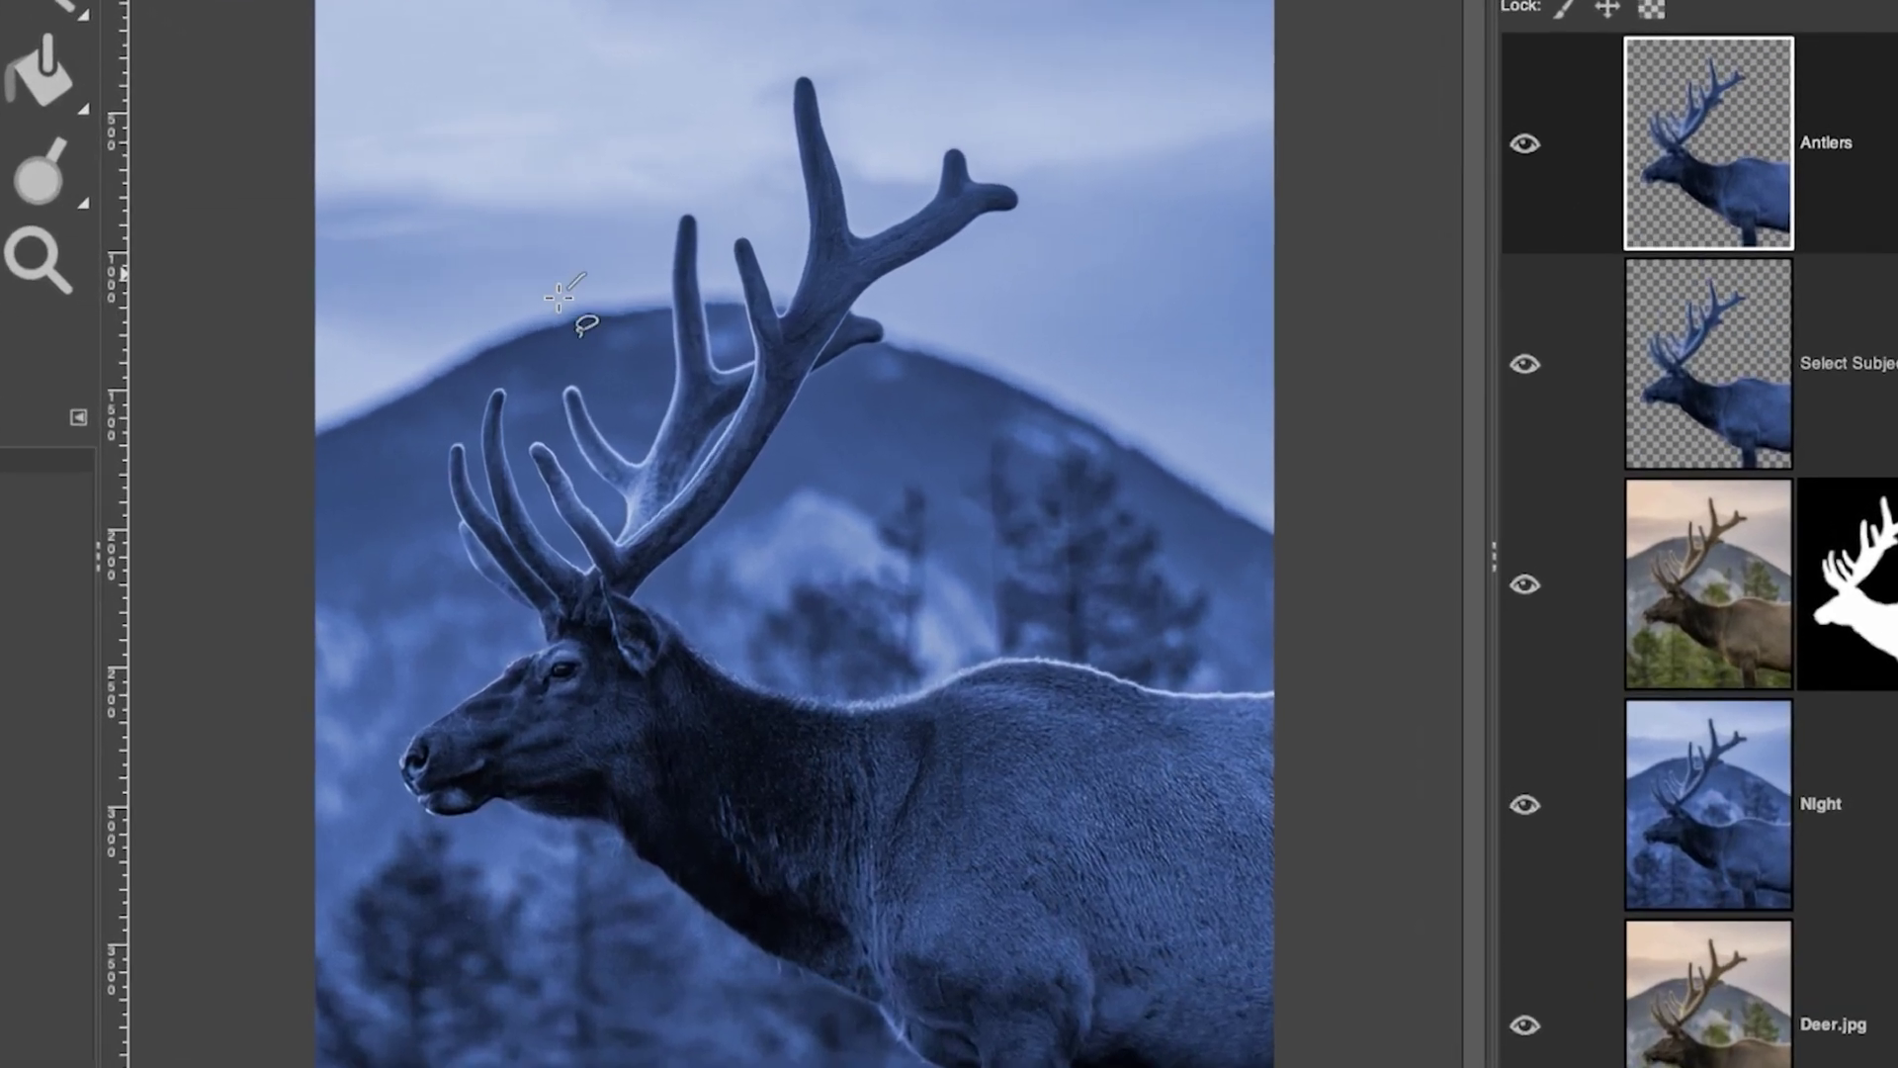
mouse_move(636, 309)
mouse_down()
mouse_move(471, 476)
mouse_move(523, 610)
mouse_move(595, 626)
mouse_move(512, 642)
mouse_move(573, 631)
mouse_move(565, 576)
mouse_move(589, 600)
mouse_move(847, 492)
mouse_move(1092, 76)
mouse_move(735, 18)
mouse_move(588, 139)
mouse_move(550, 244)
mouse_up()
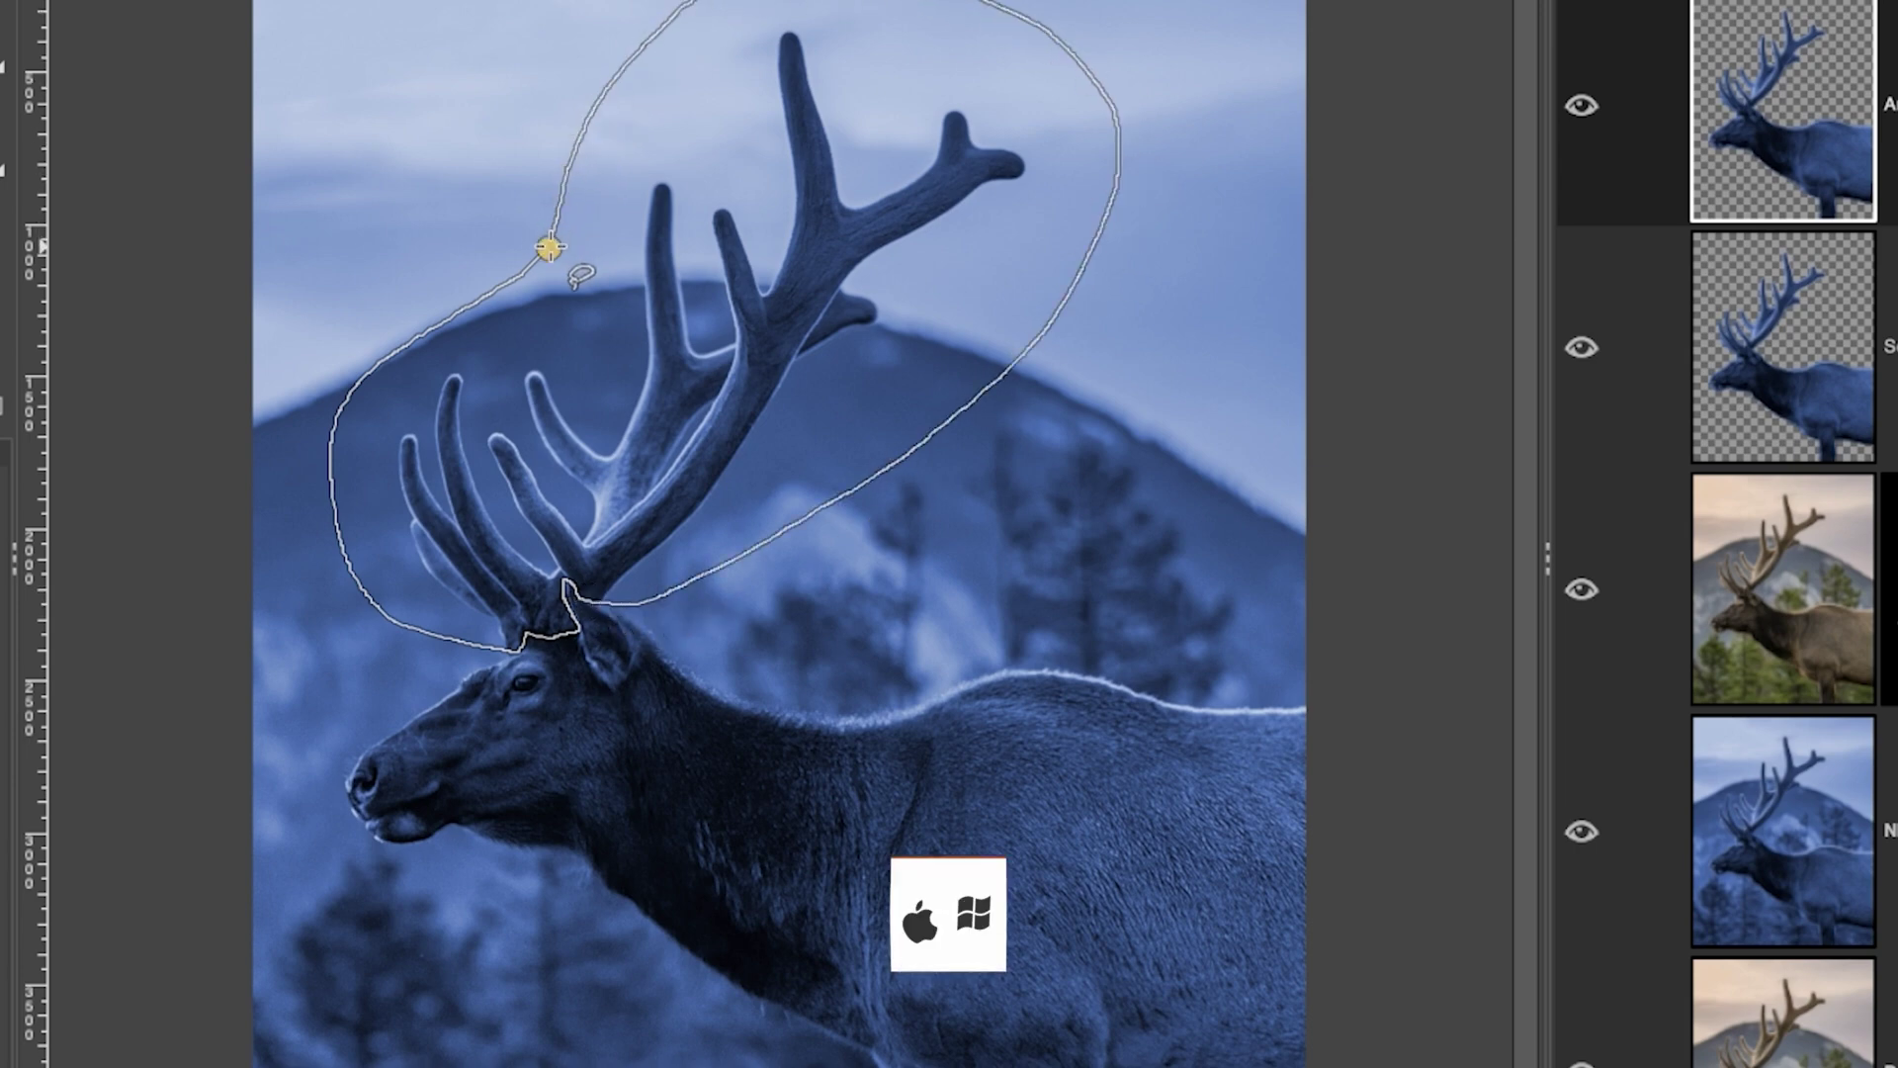
key(Return)
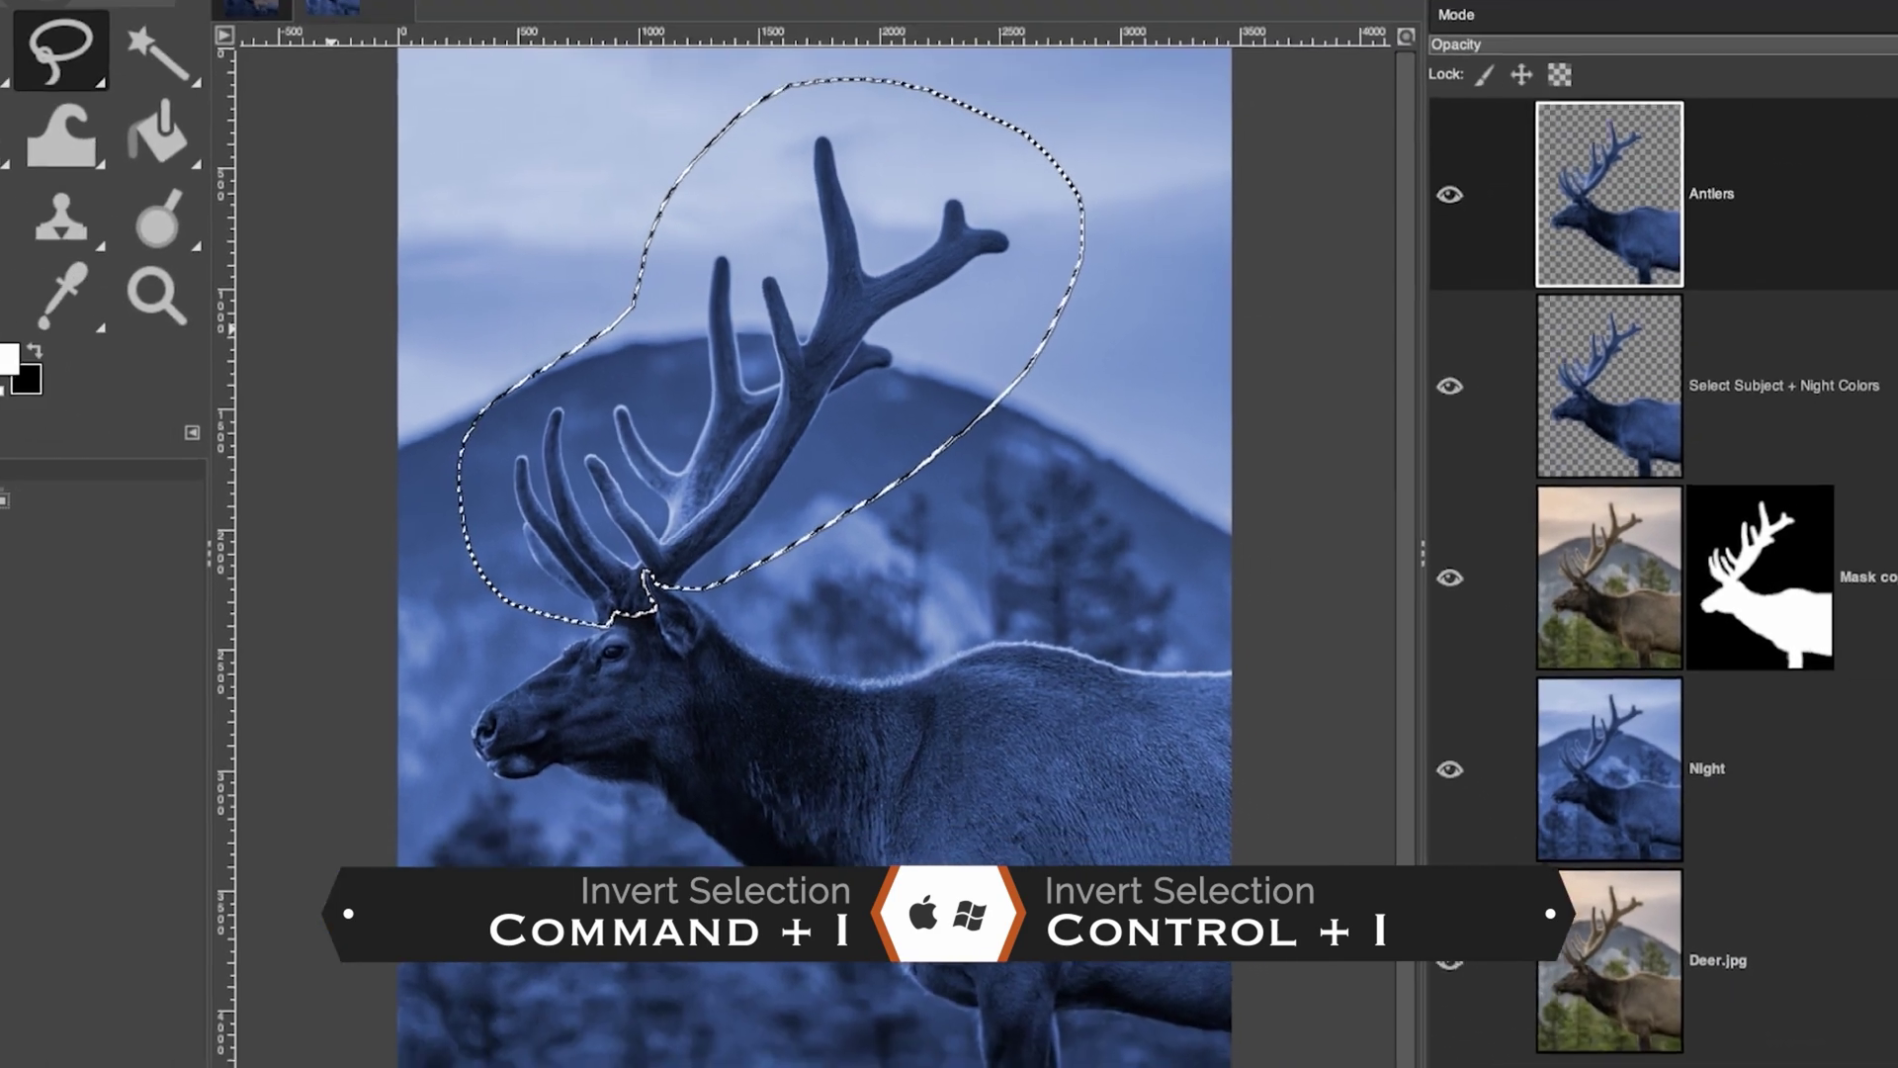
Step: Invert the selection, delete everything but the antlers from the Antlers layer, and clear the selection
click(424, 12)
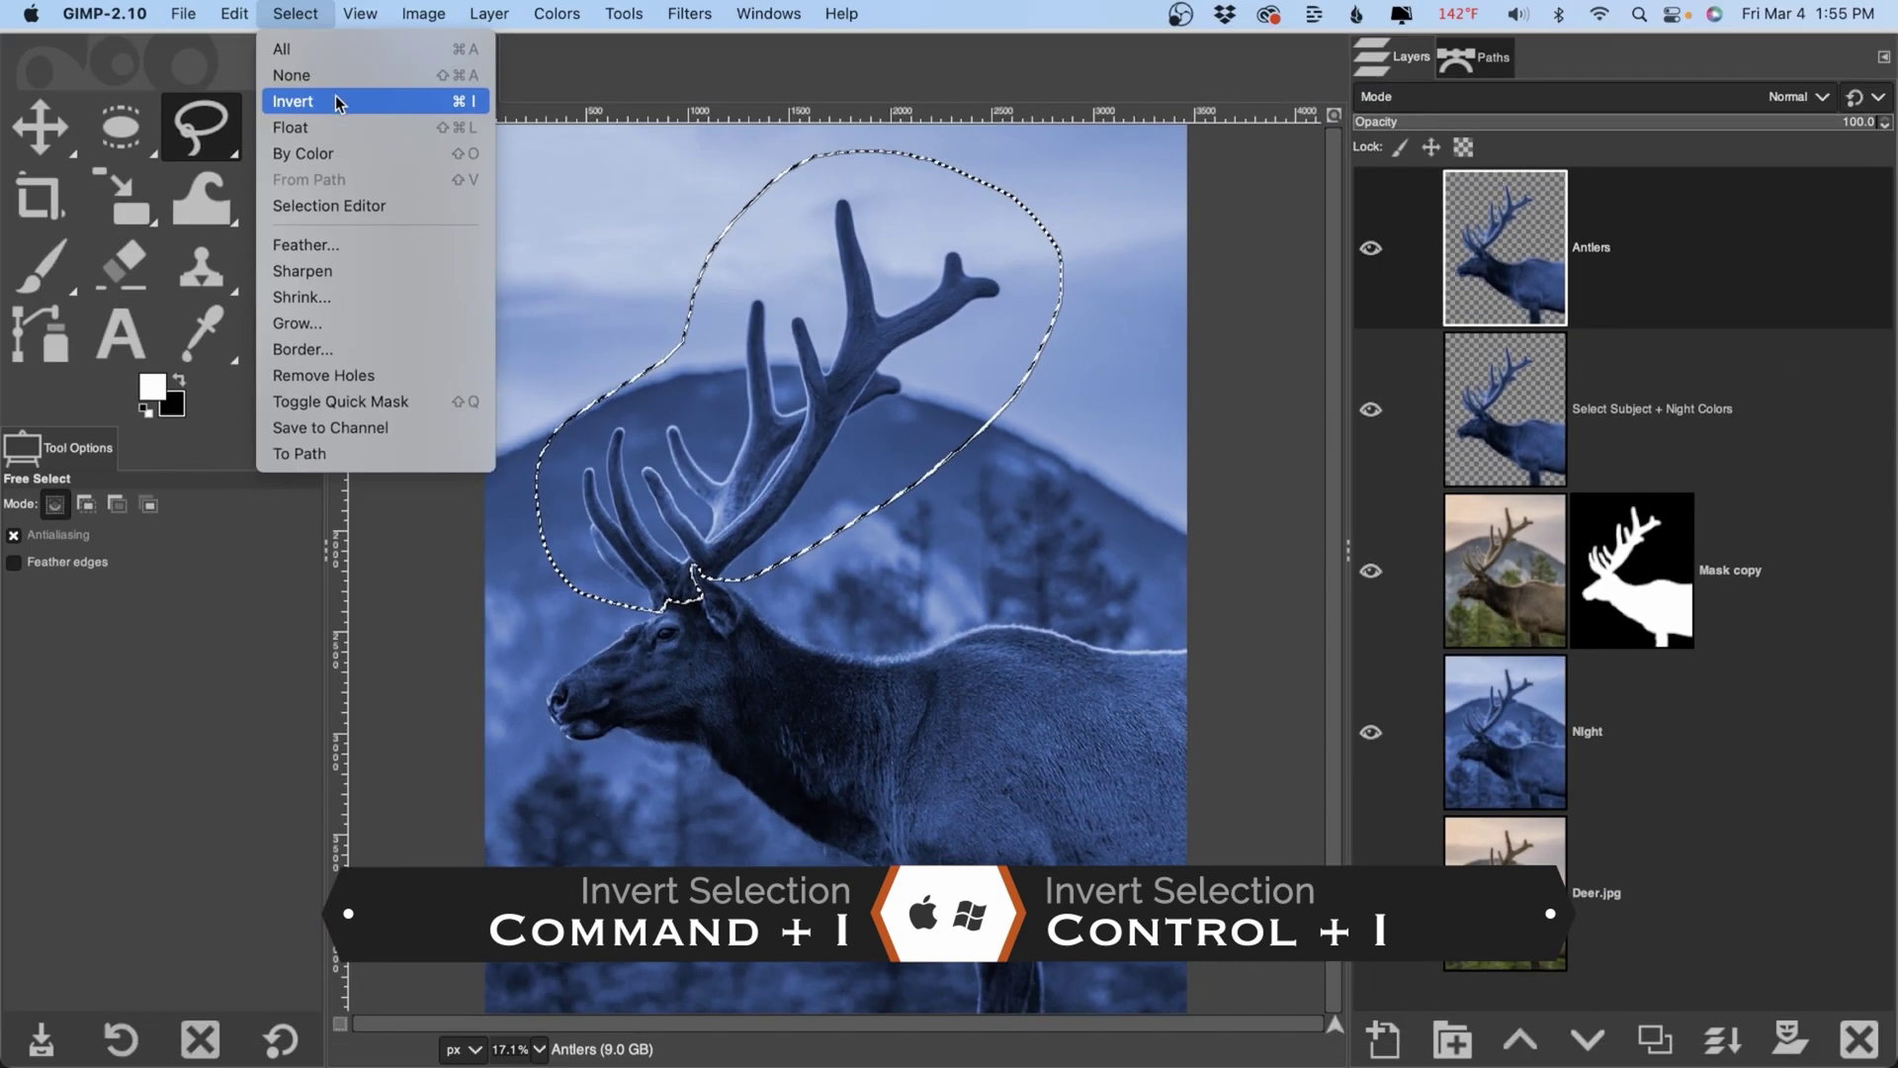
click(296, 103)
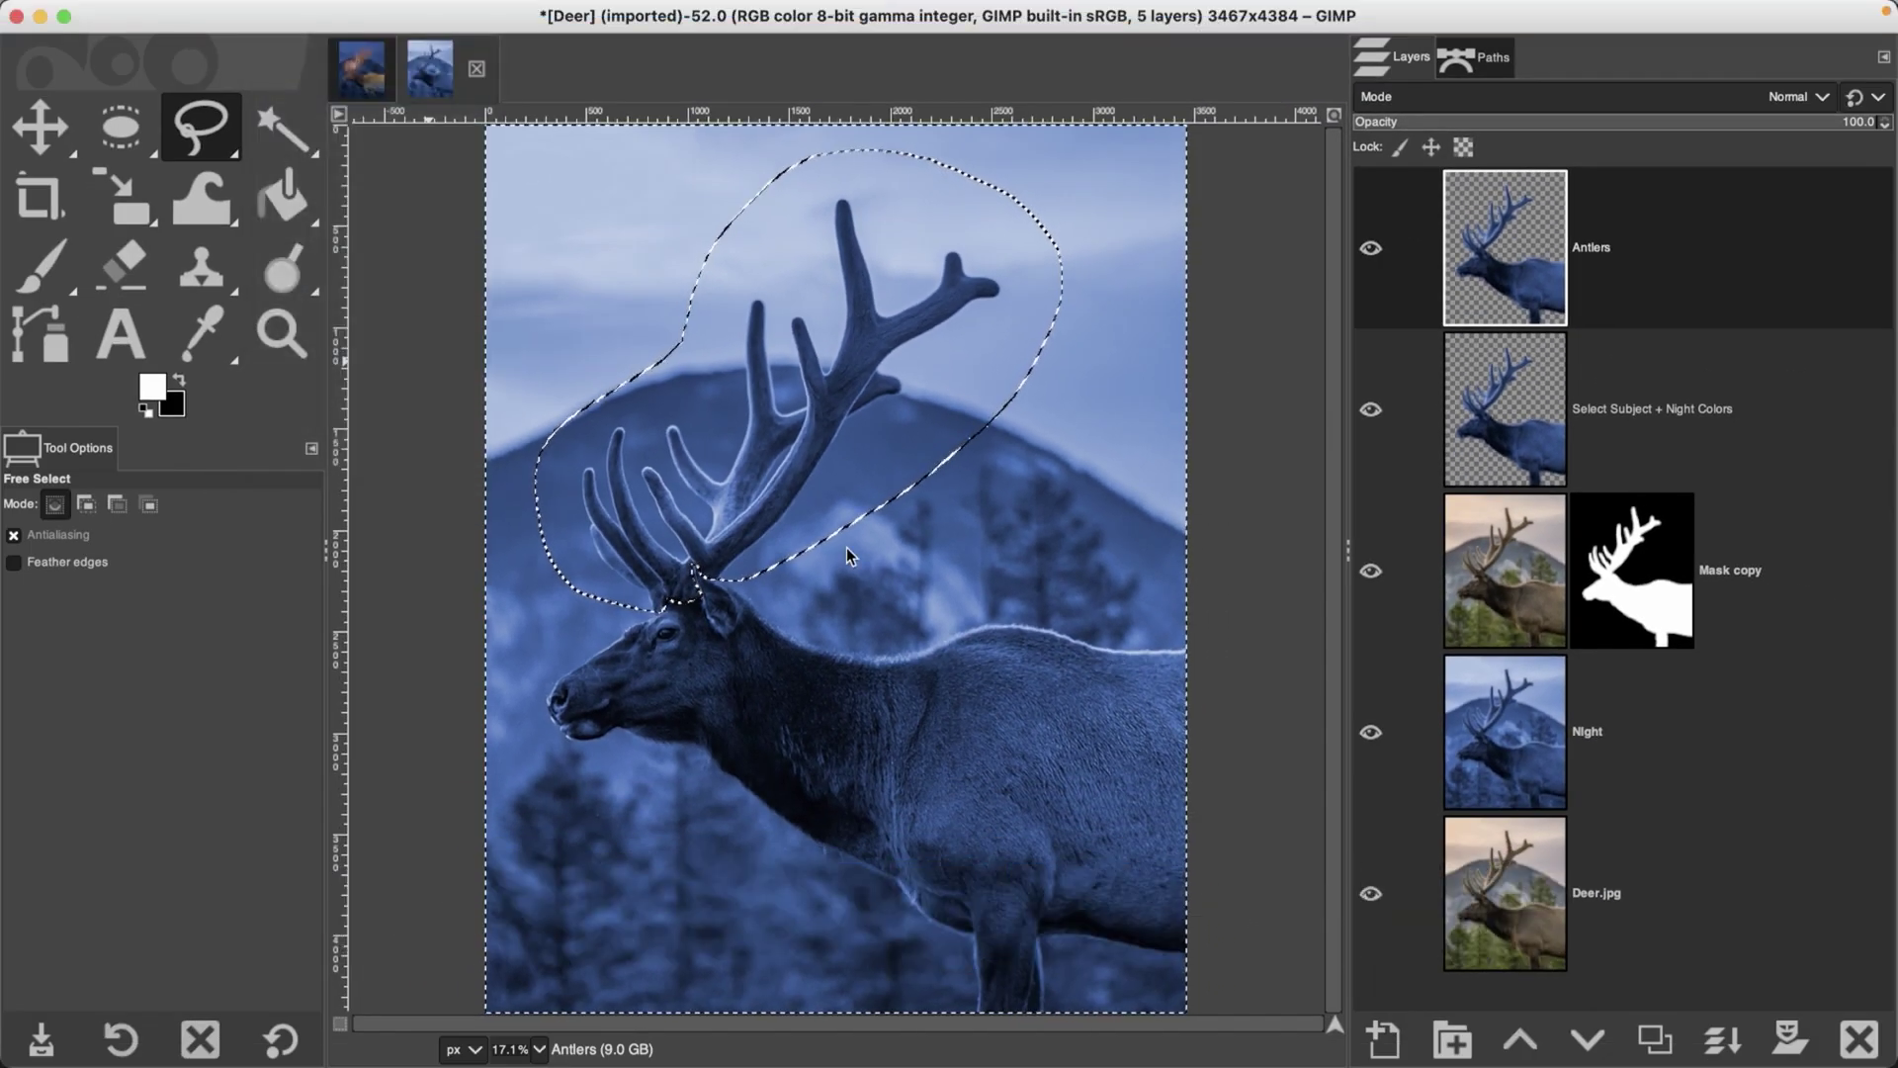
key(Delete)
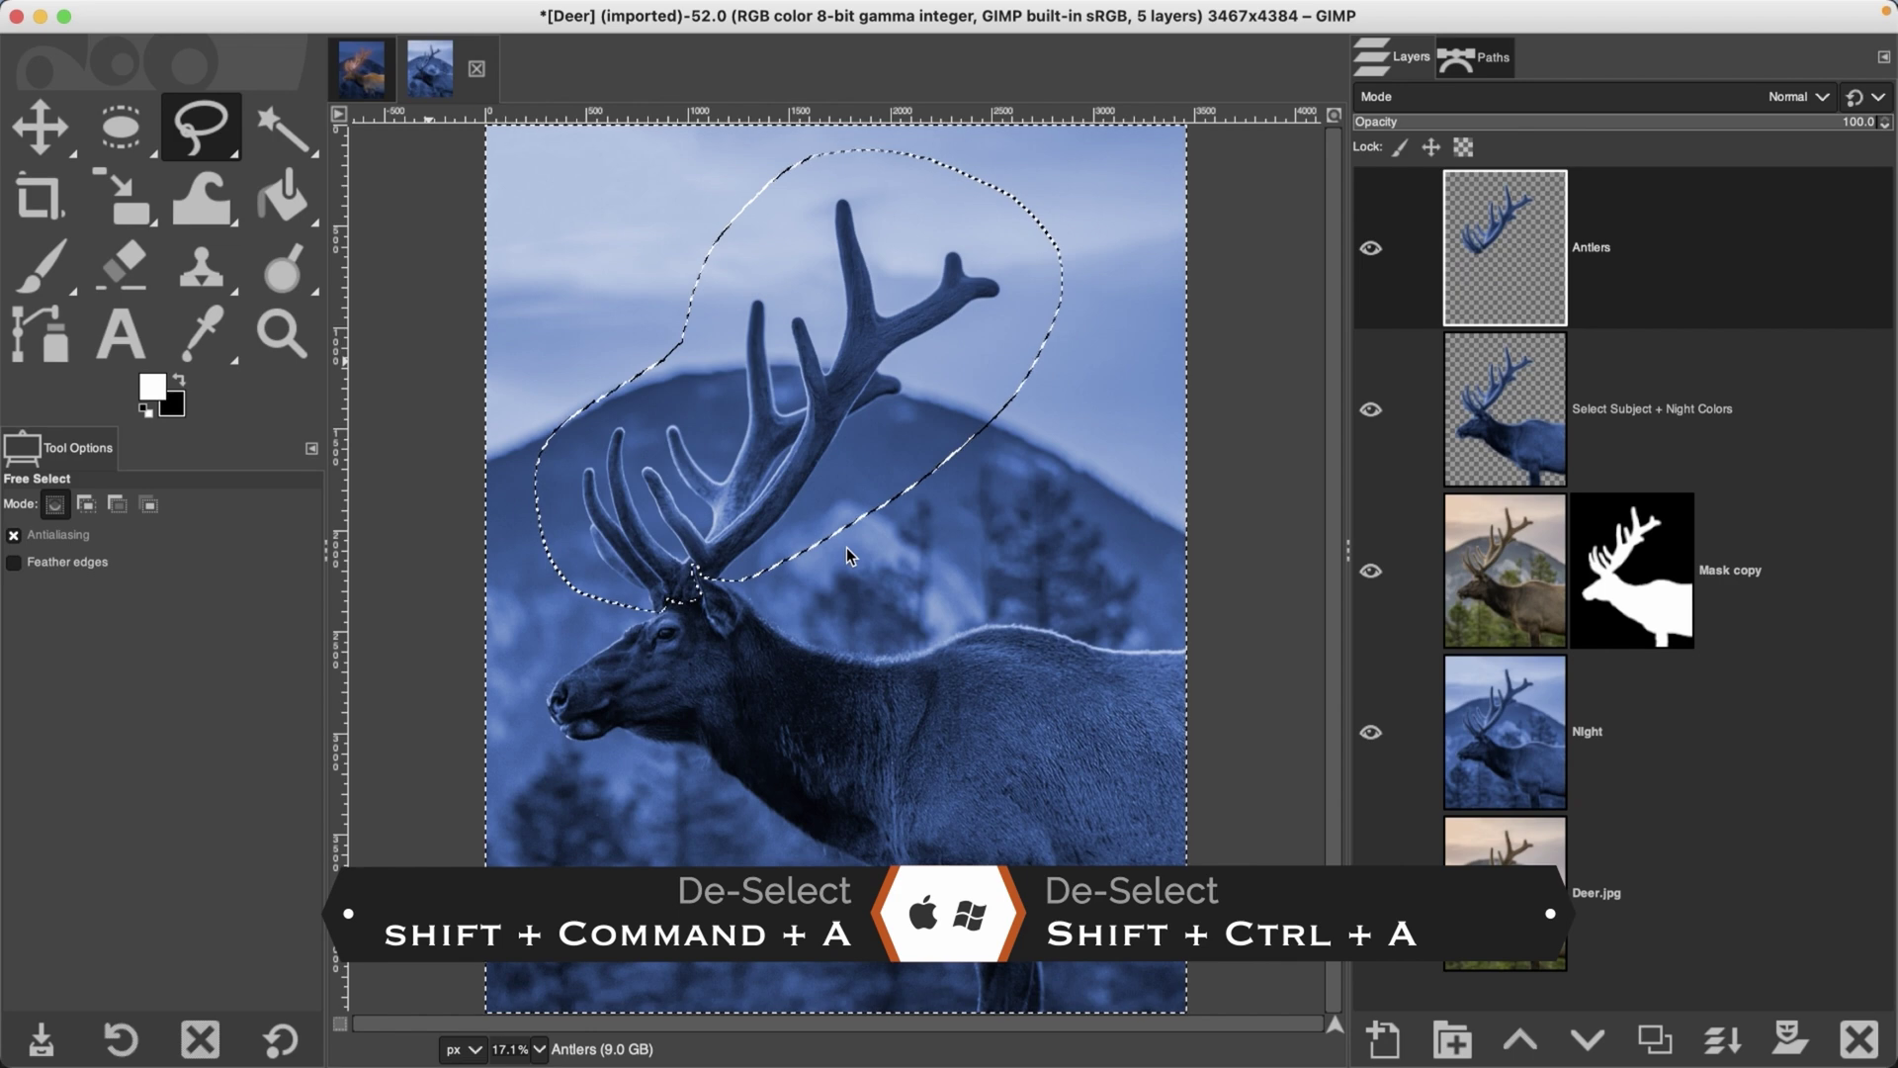
key(shift+super+a)
Step: Hide all layers below Antlers to inspect the isolated antlers, and show them again except Deer.jpg
click(1371, 409)
click(1370, 570)
click(1371, 733)
click(1372, 892)
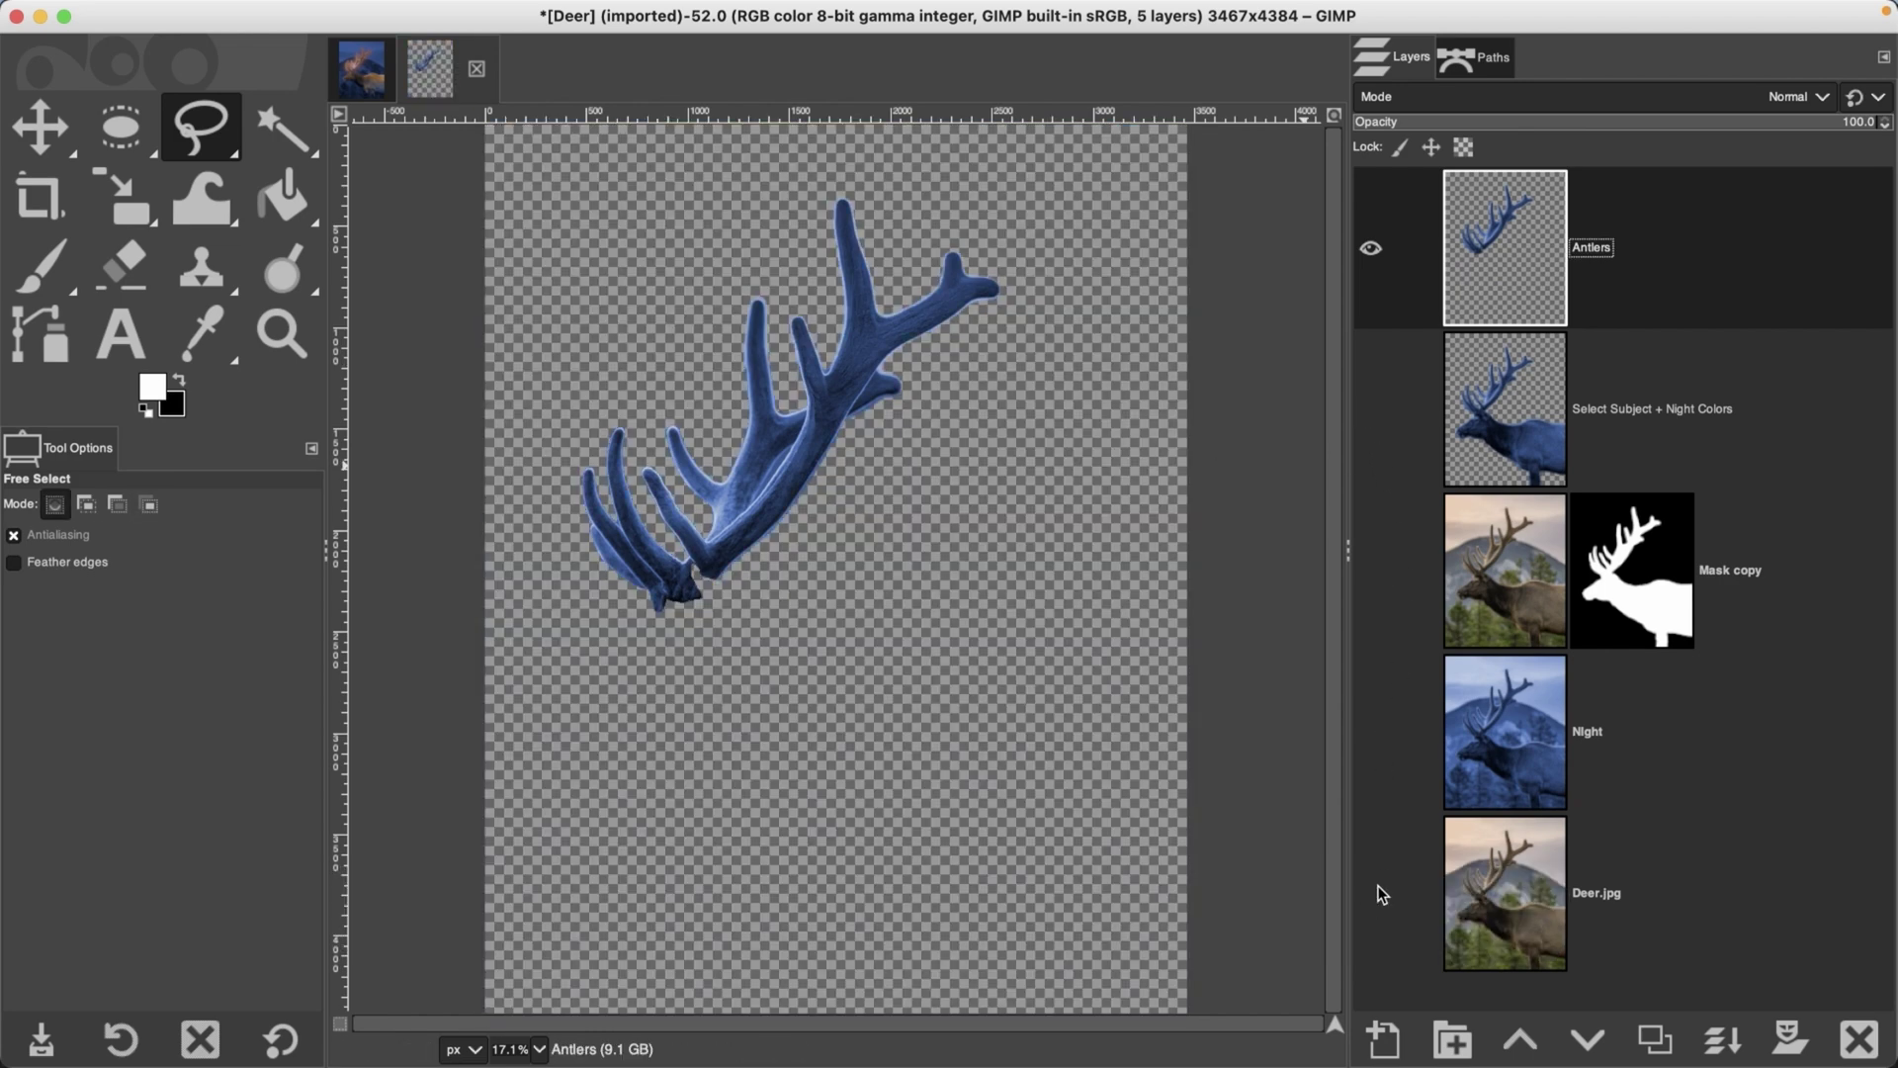
drag(1370, 732, 1370, 391)
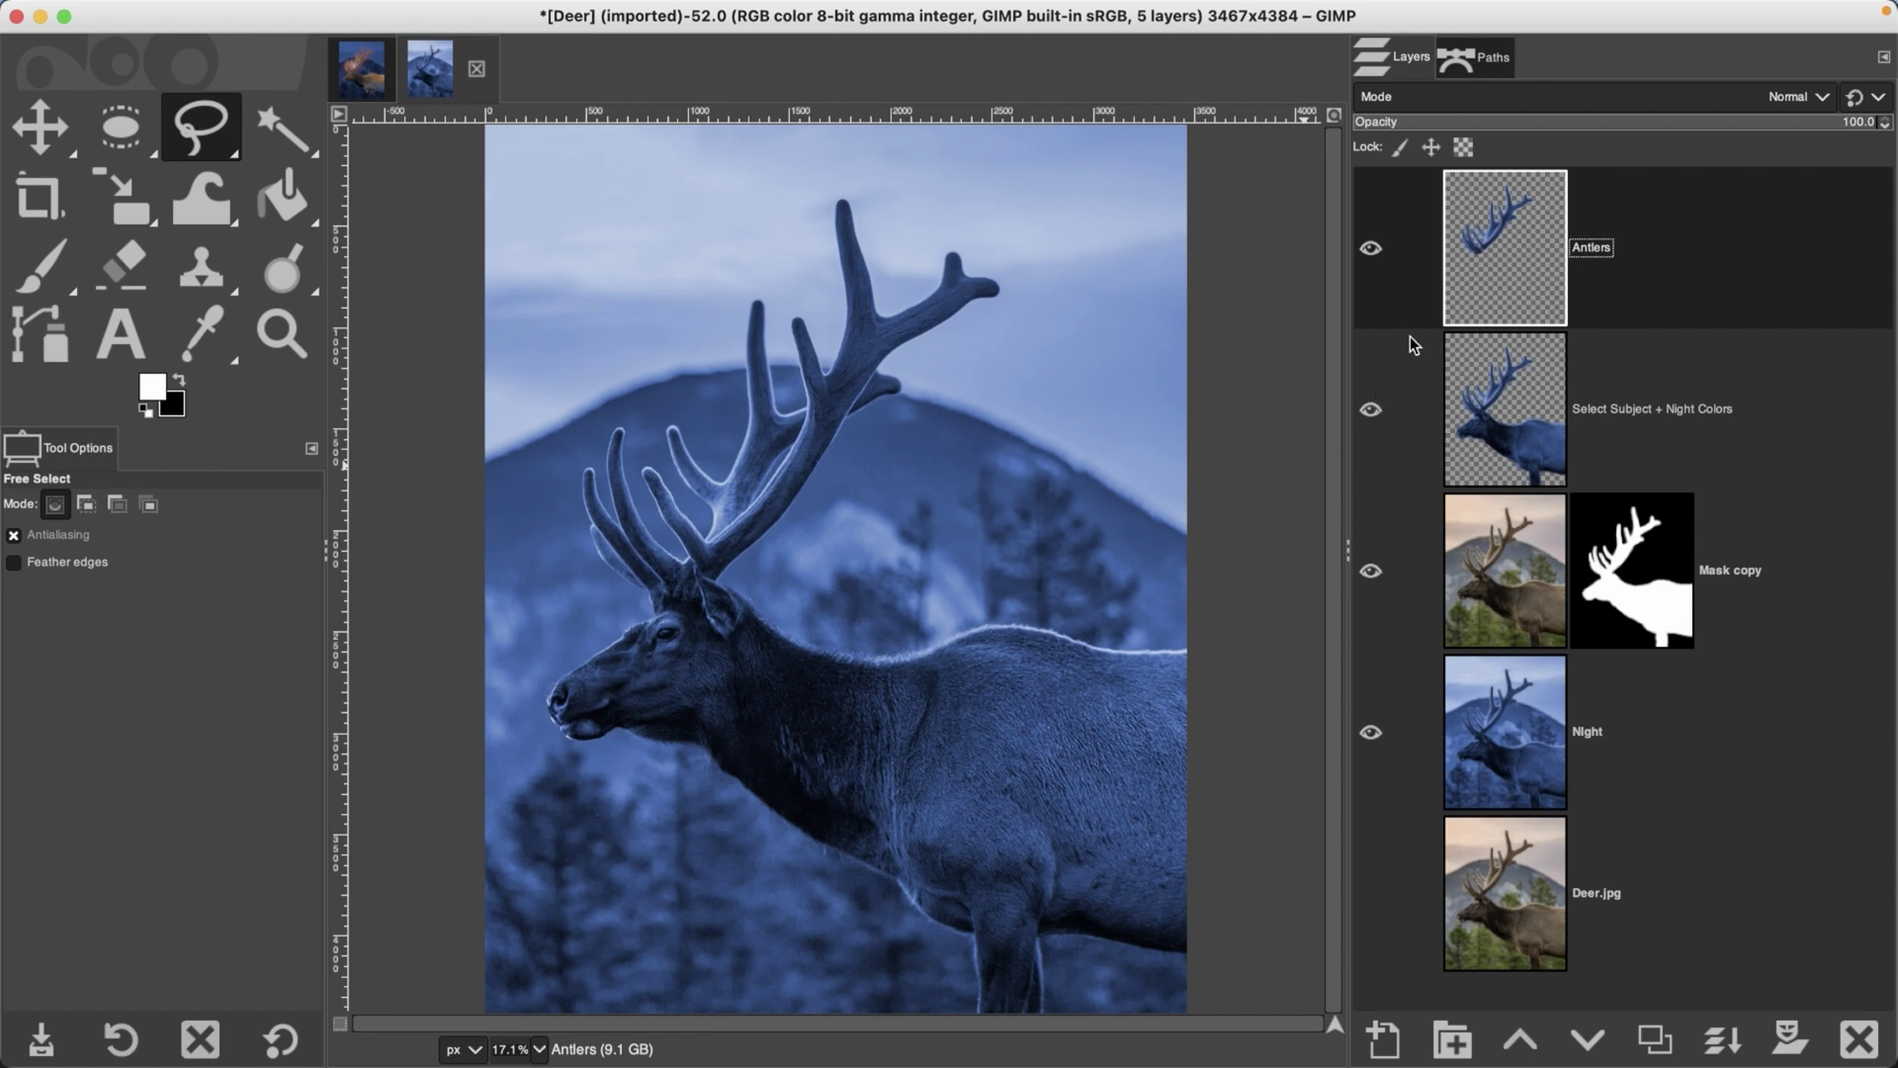
Step: Create a new layer group above all layers and move the Antlers layer into it
click(1452, 1039)
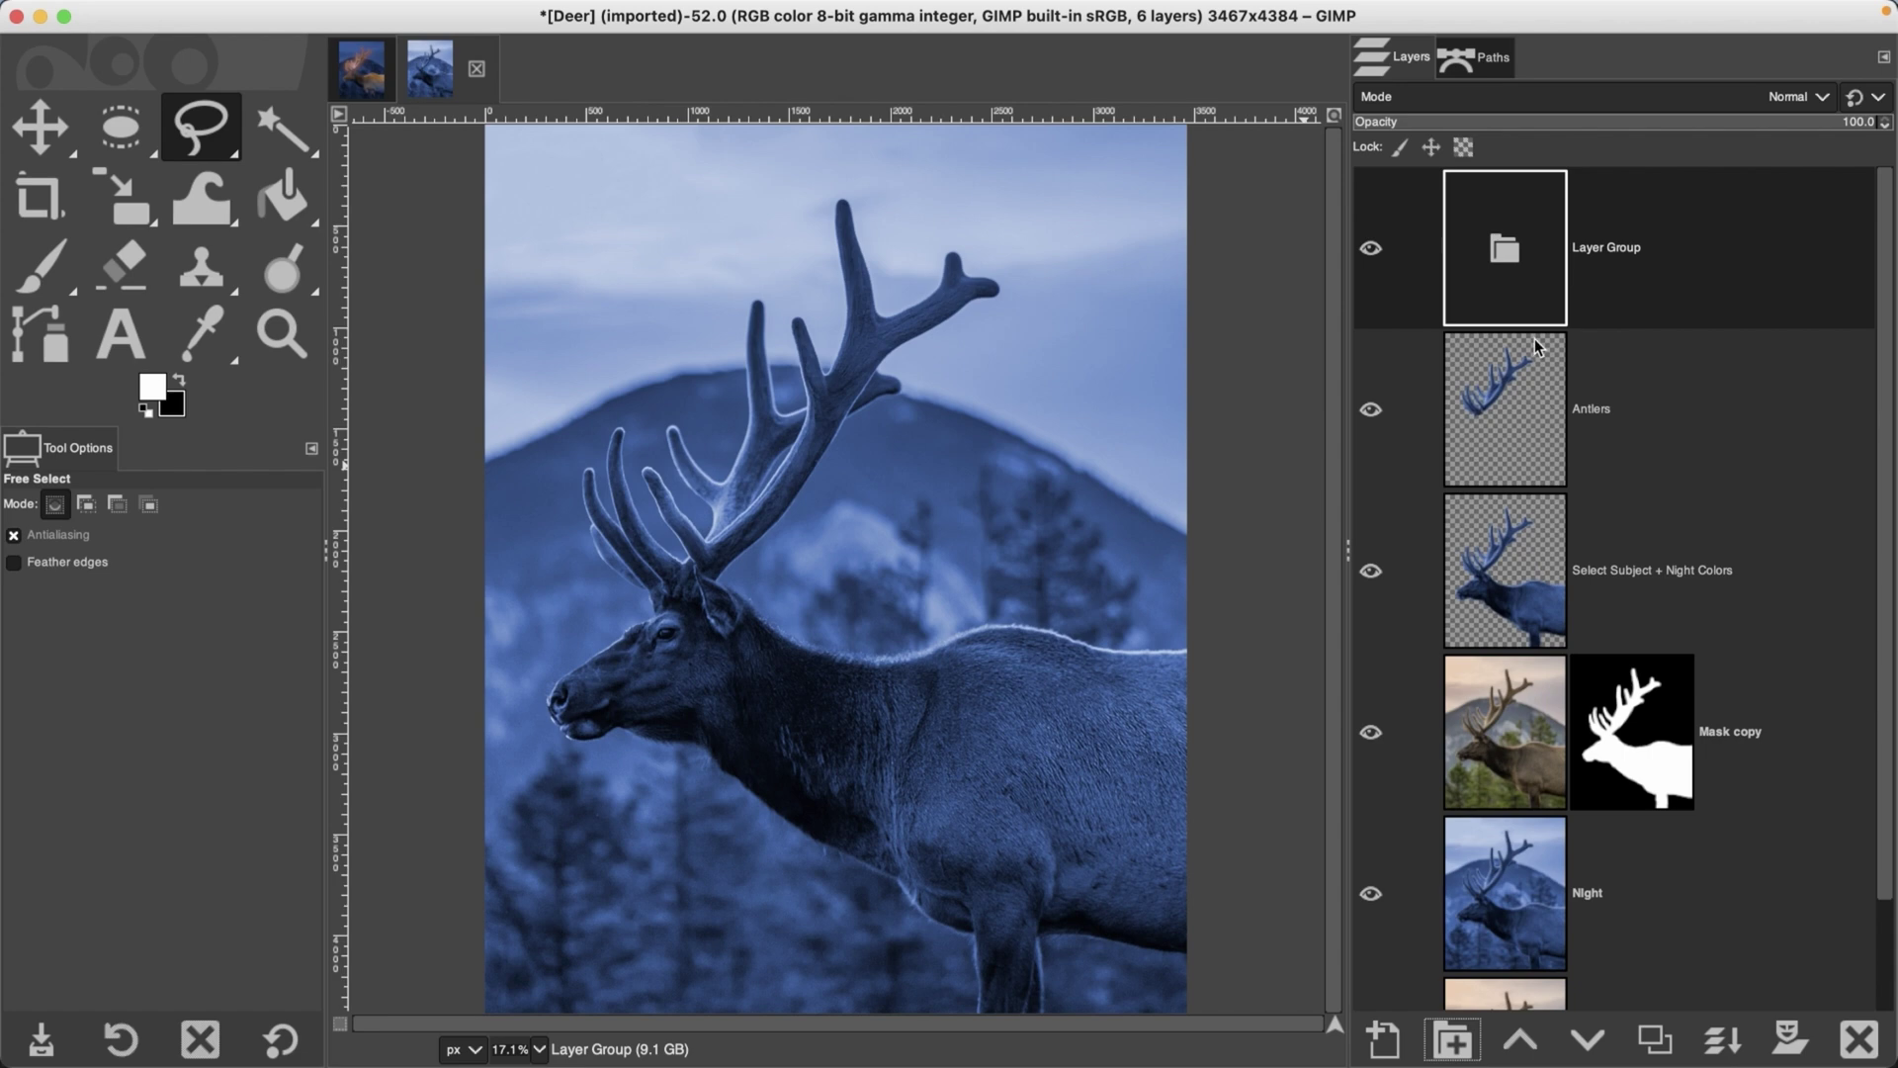
click(1518, 390)
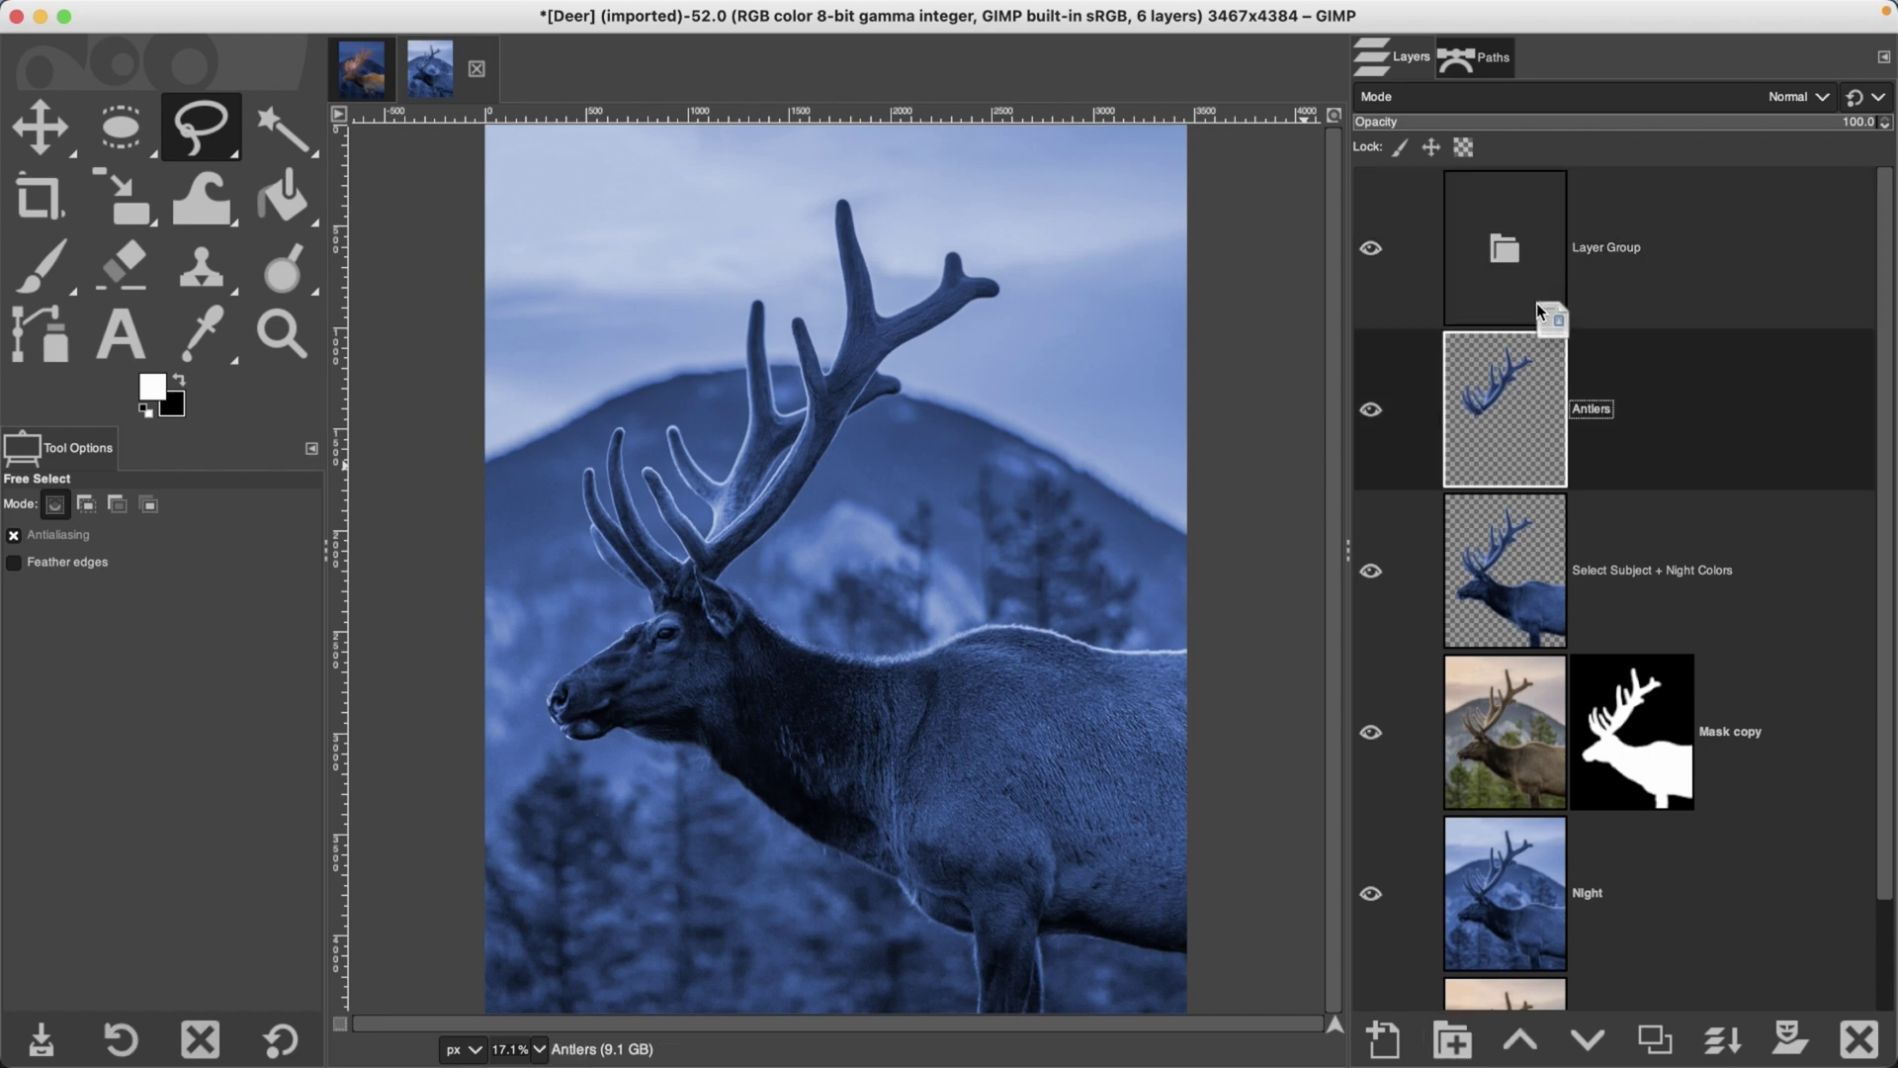
drag(1501, 416, 1544, 242)
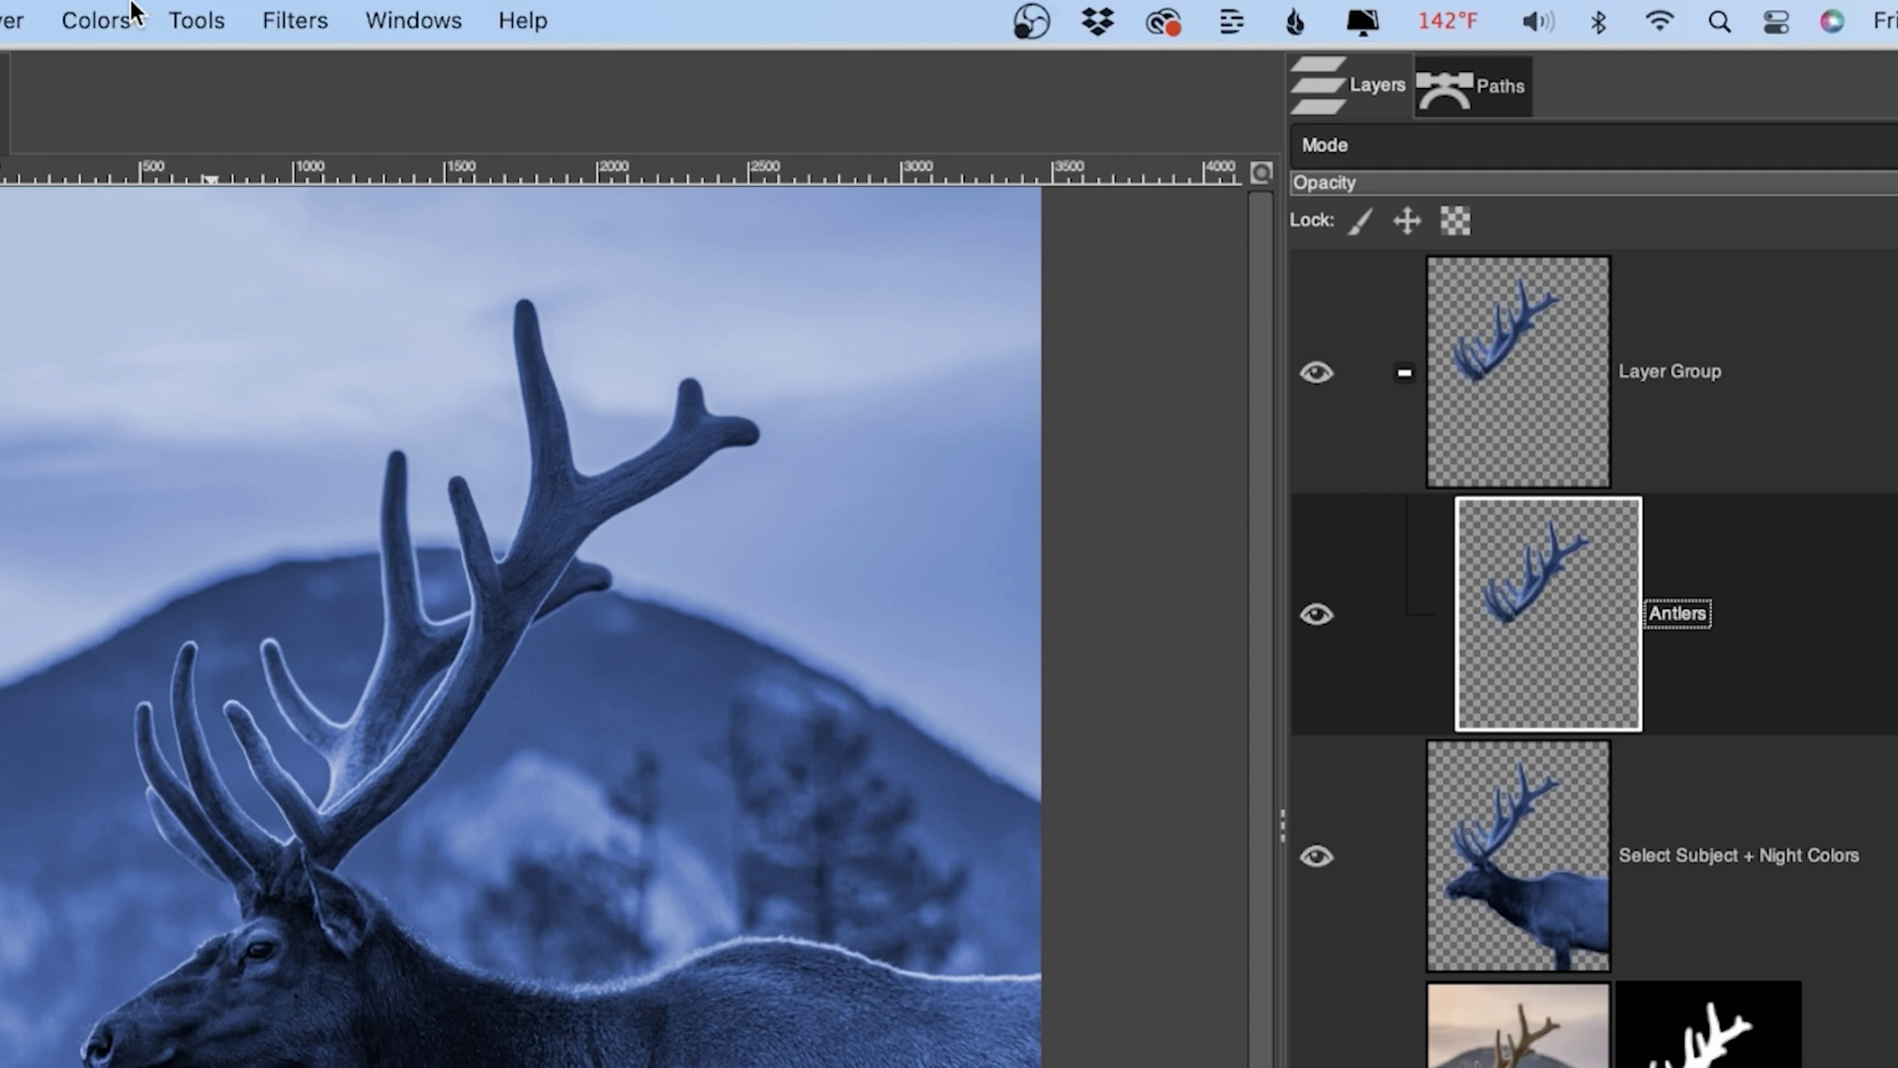
Step: Recolor the Antlers layer golden orange with Hue-Saturation, setting the hue to -180
click(128, 18)
click(128, 192)
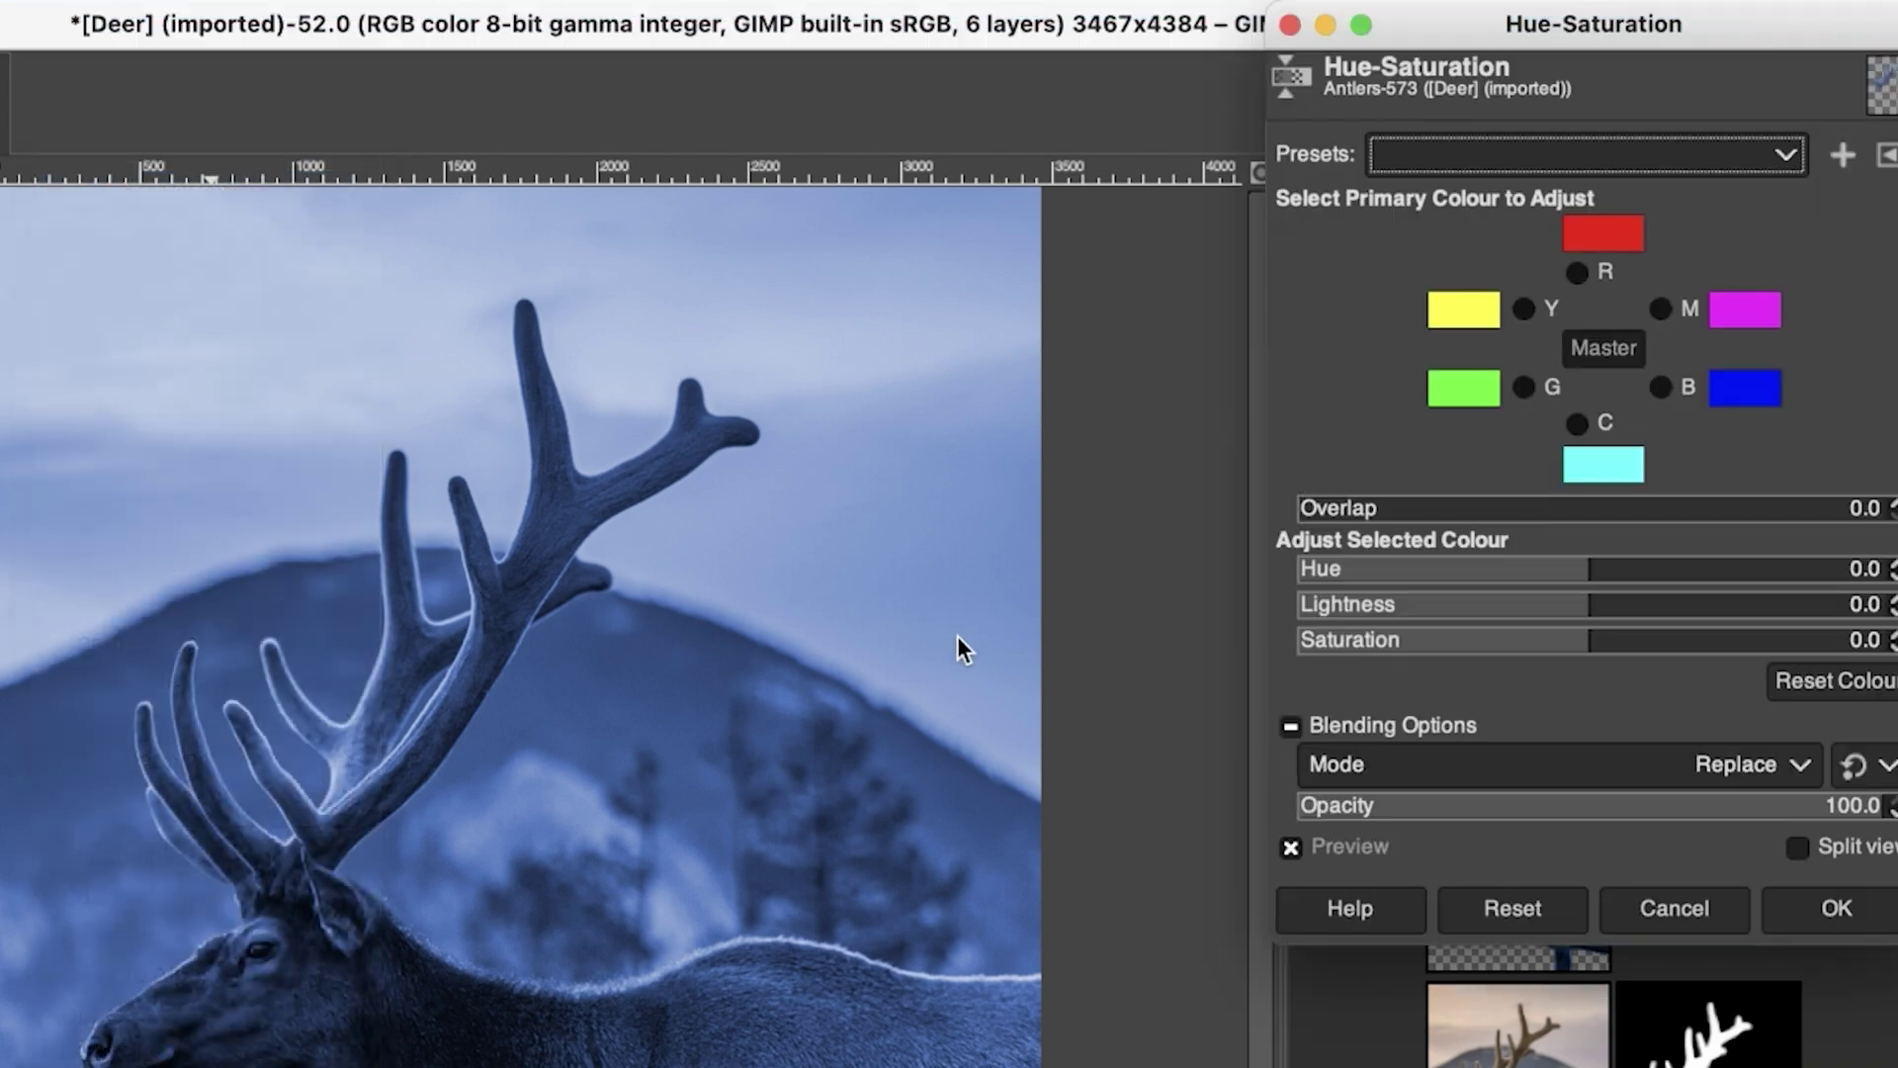
drag(1567, 556, 1285, 563)
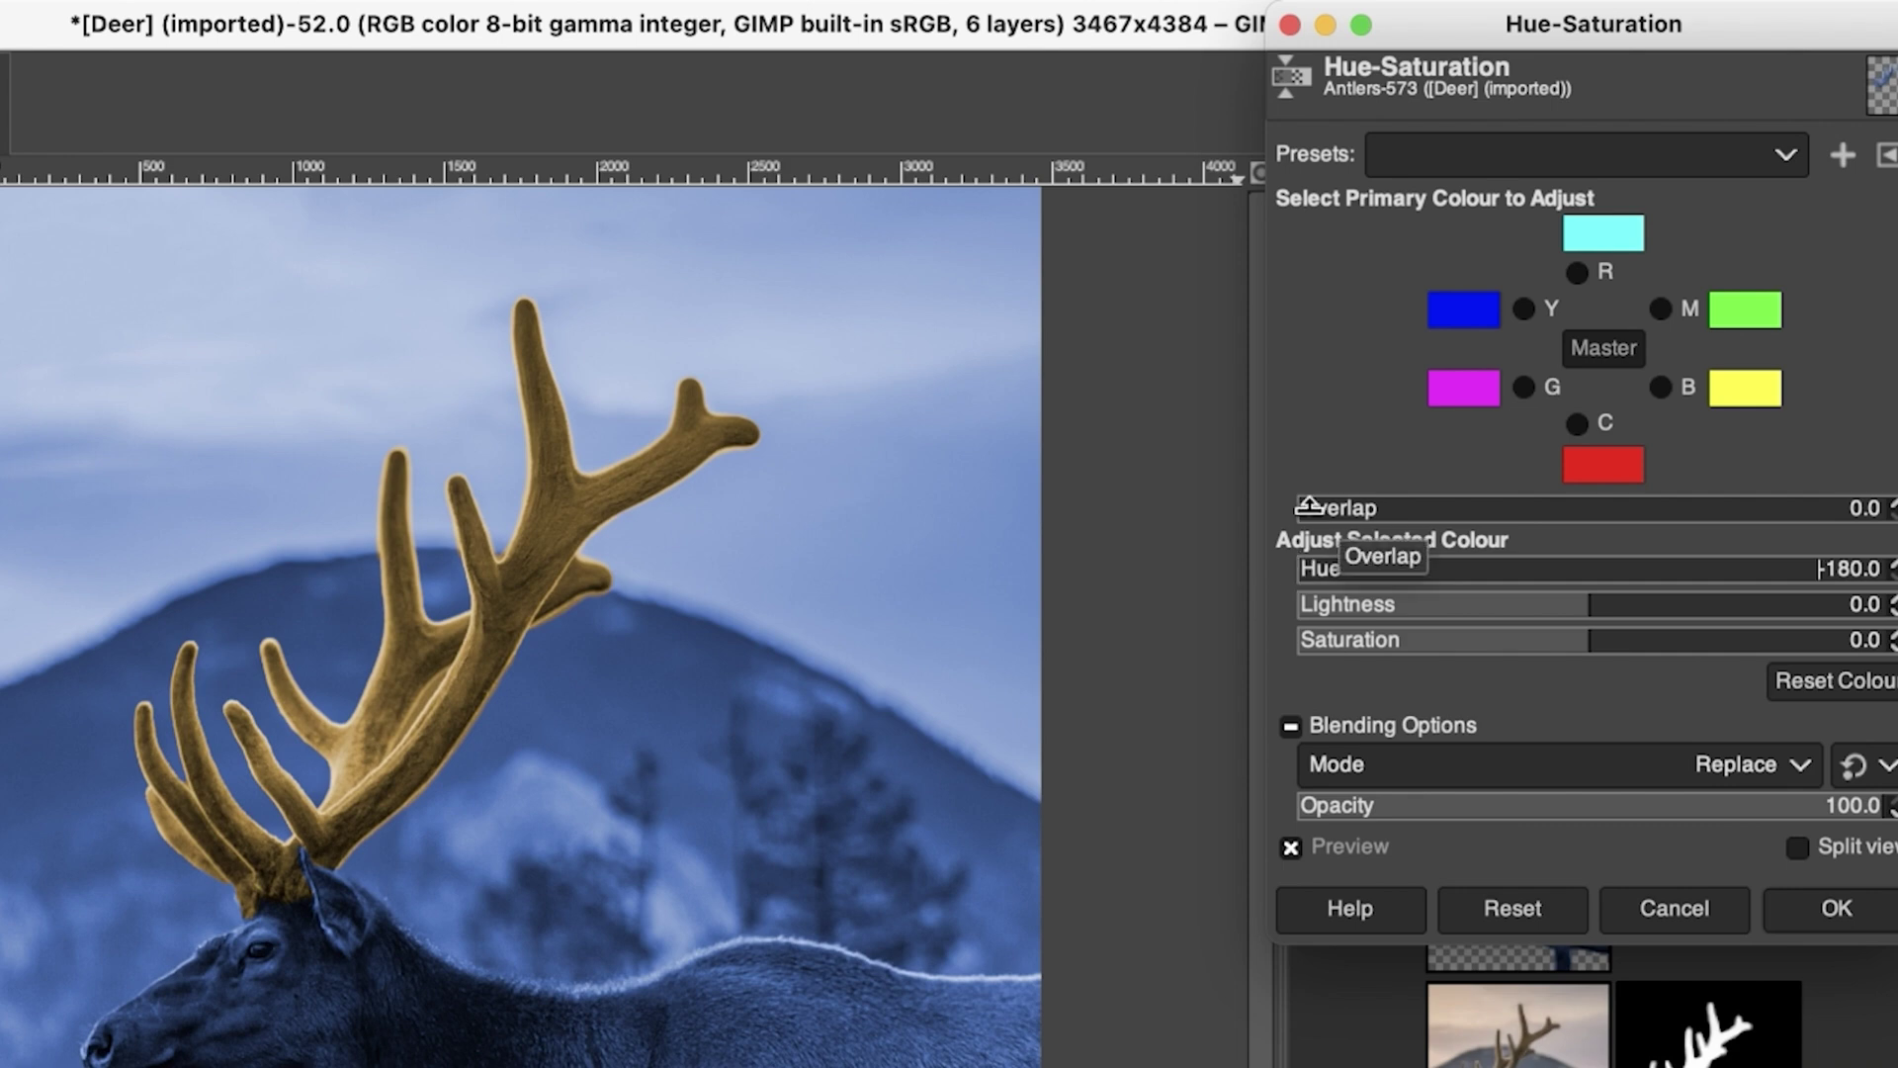
click(1864, 907)
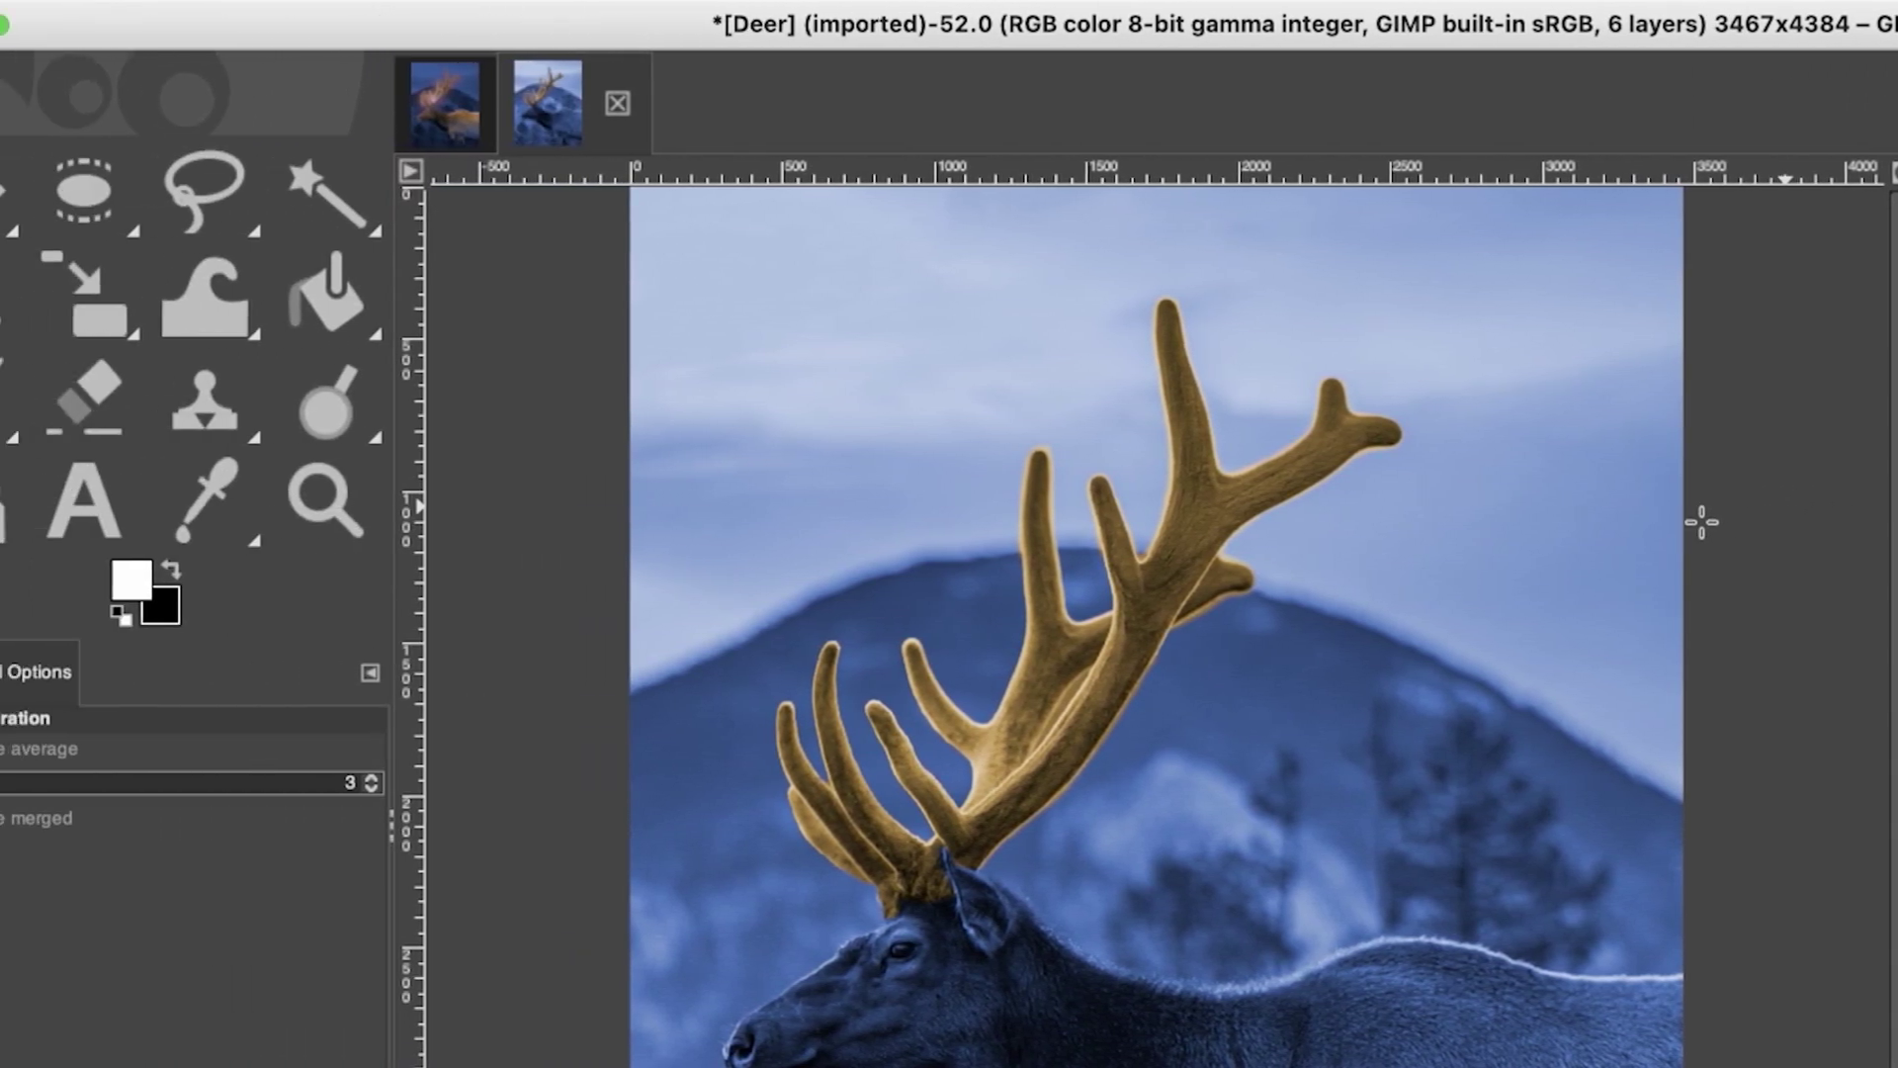
Step: Erase the leftover background in the narrow gap between the two antlers with a size 16 Hardness 050 brush
key(z)
click(1050, 671)
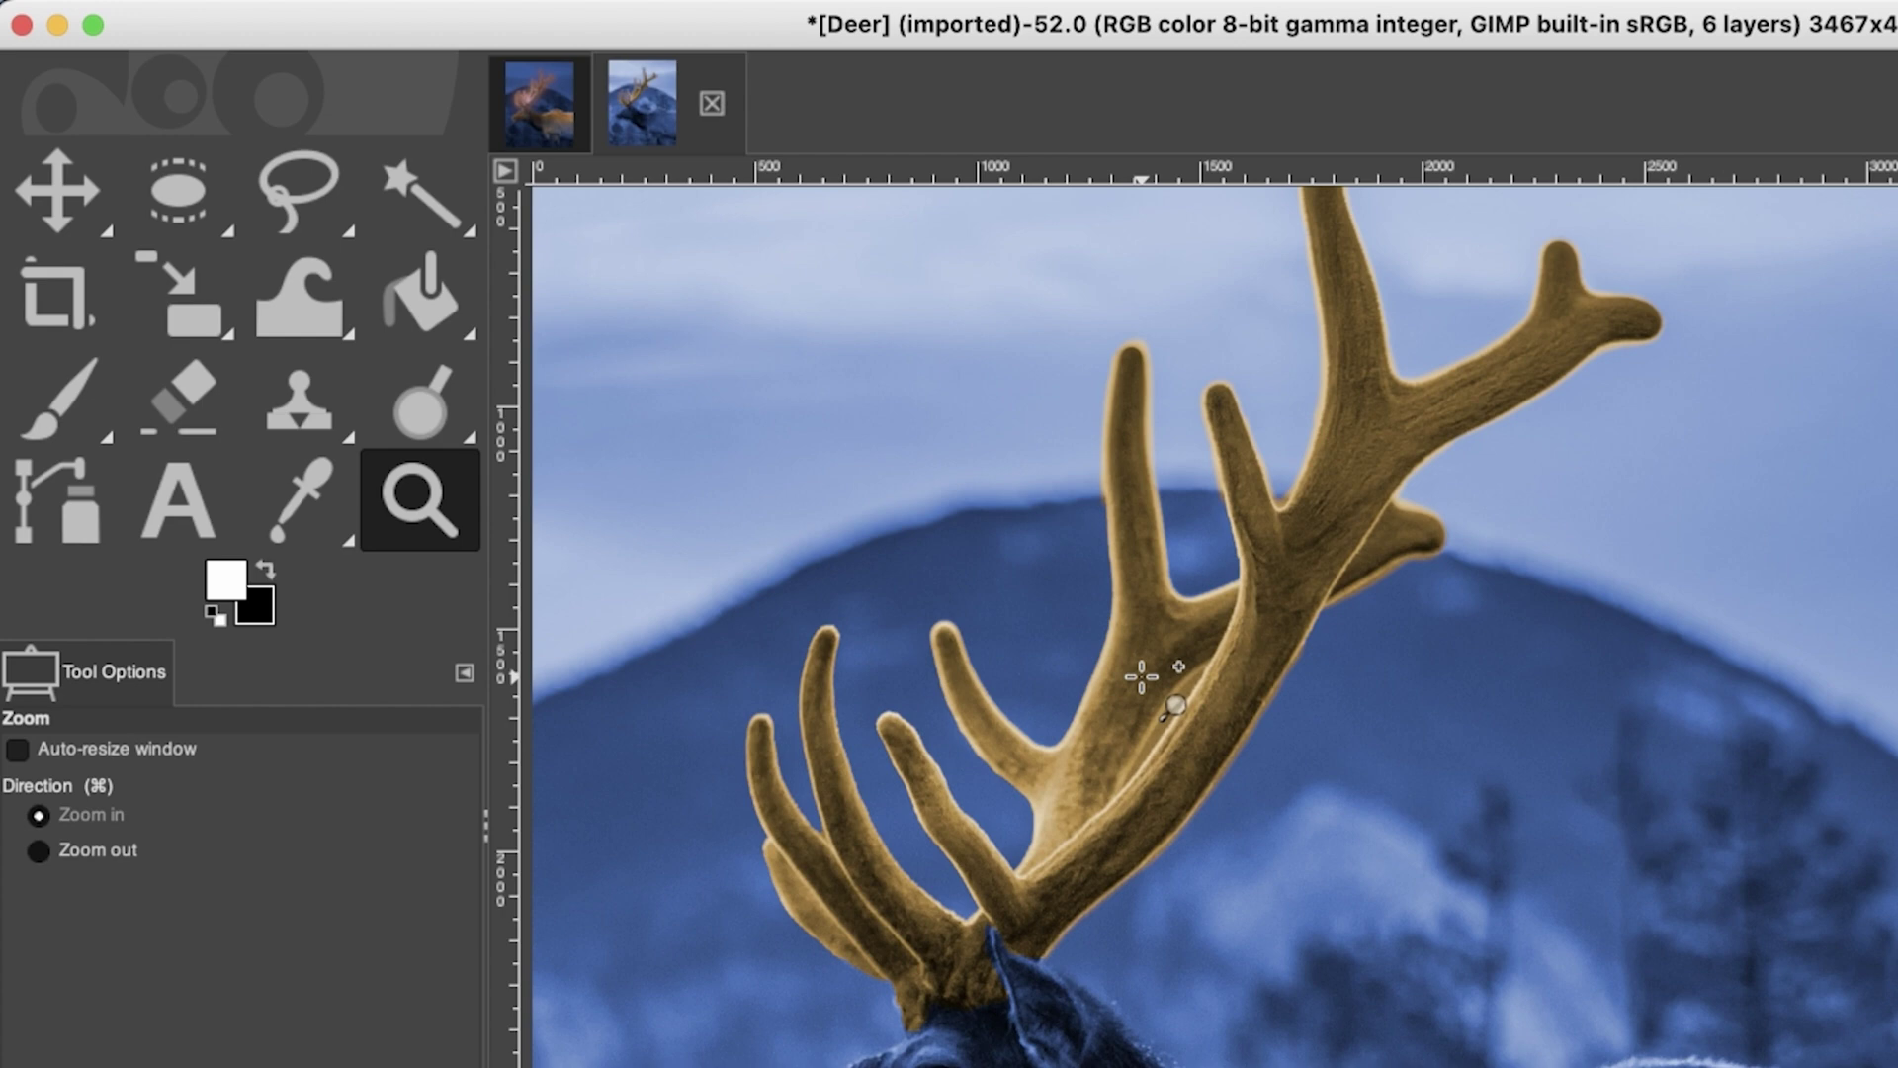
click(1050, 671)
click(1142, 678)
click(1142, 677)
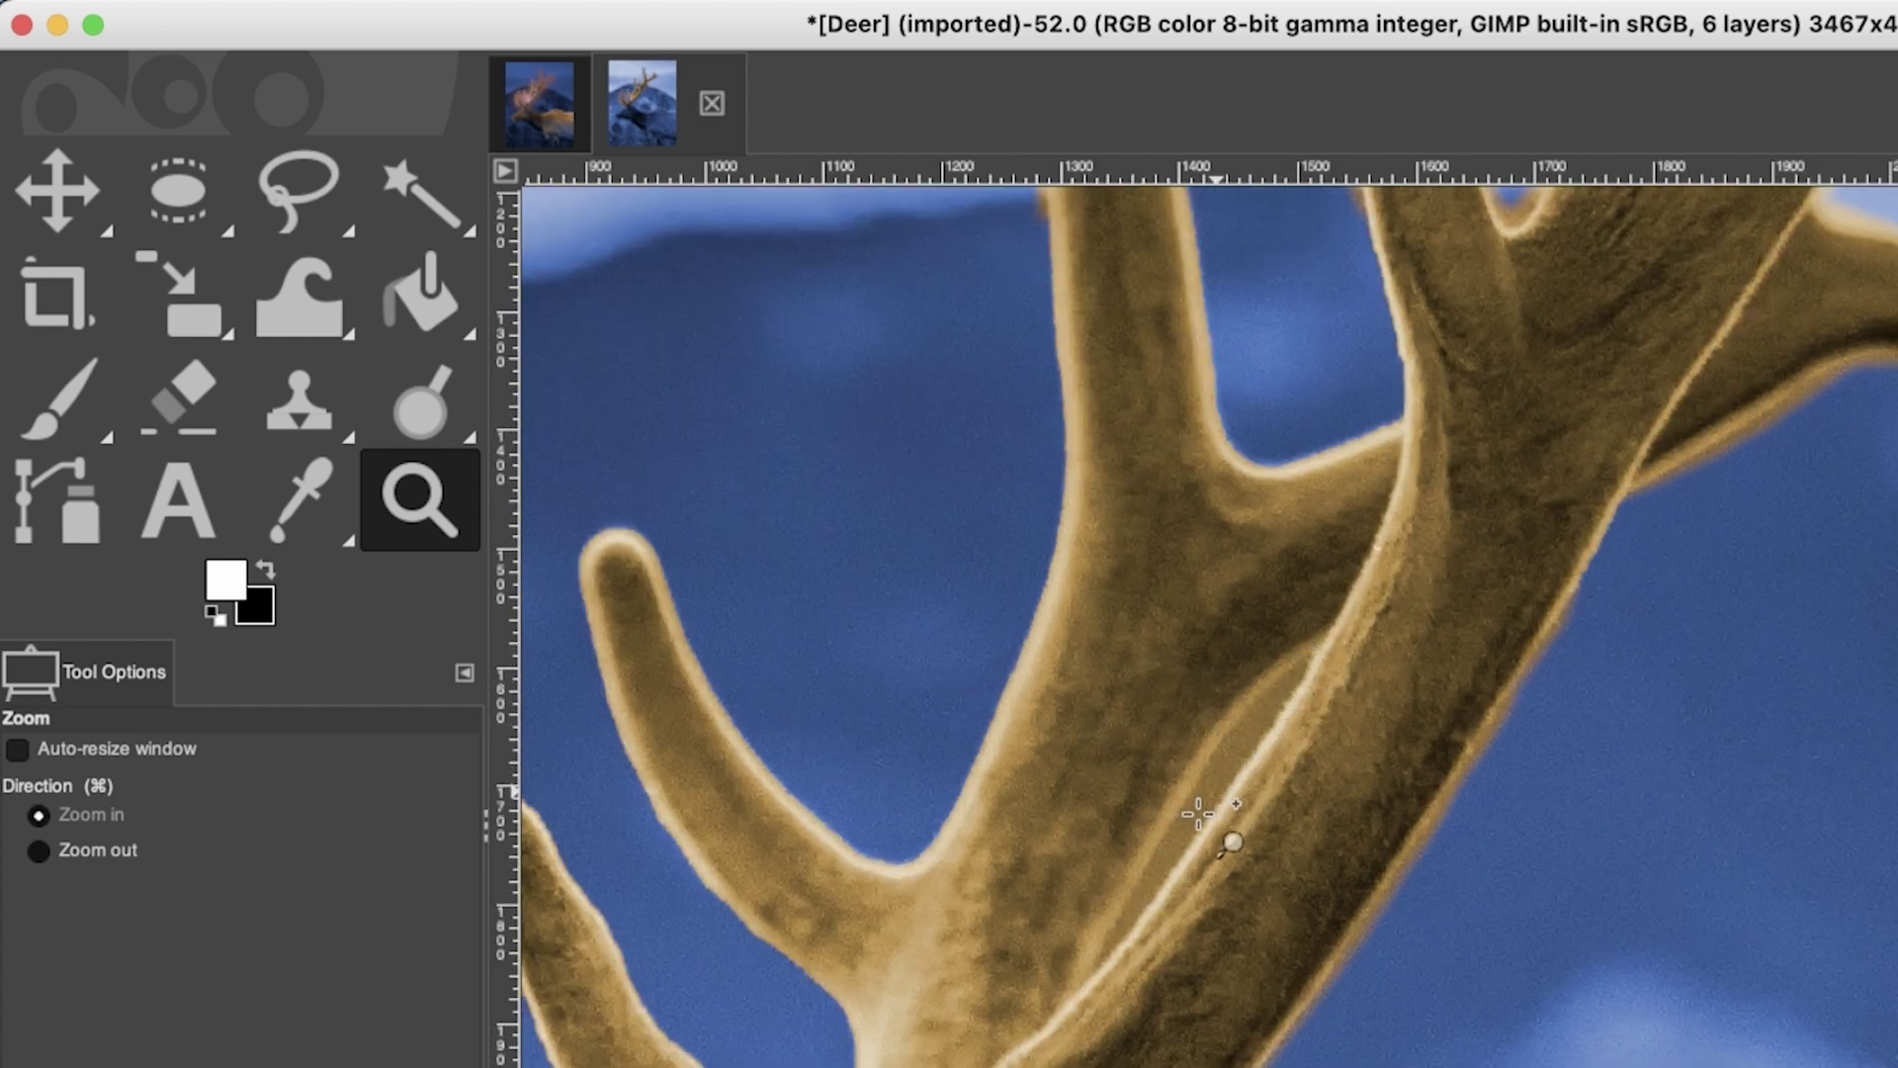
click(1228, 805)
click(1228, 806)
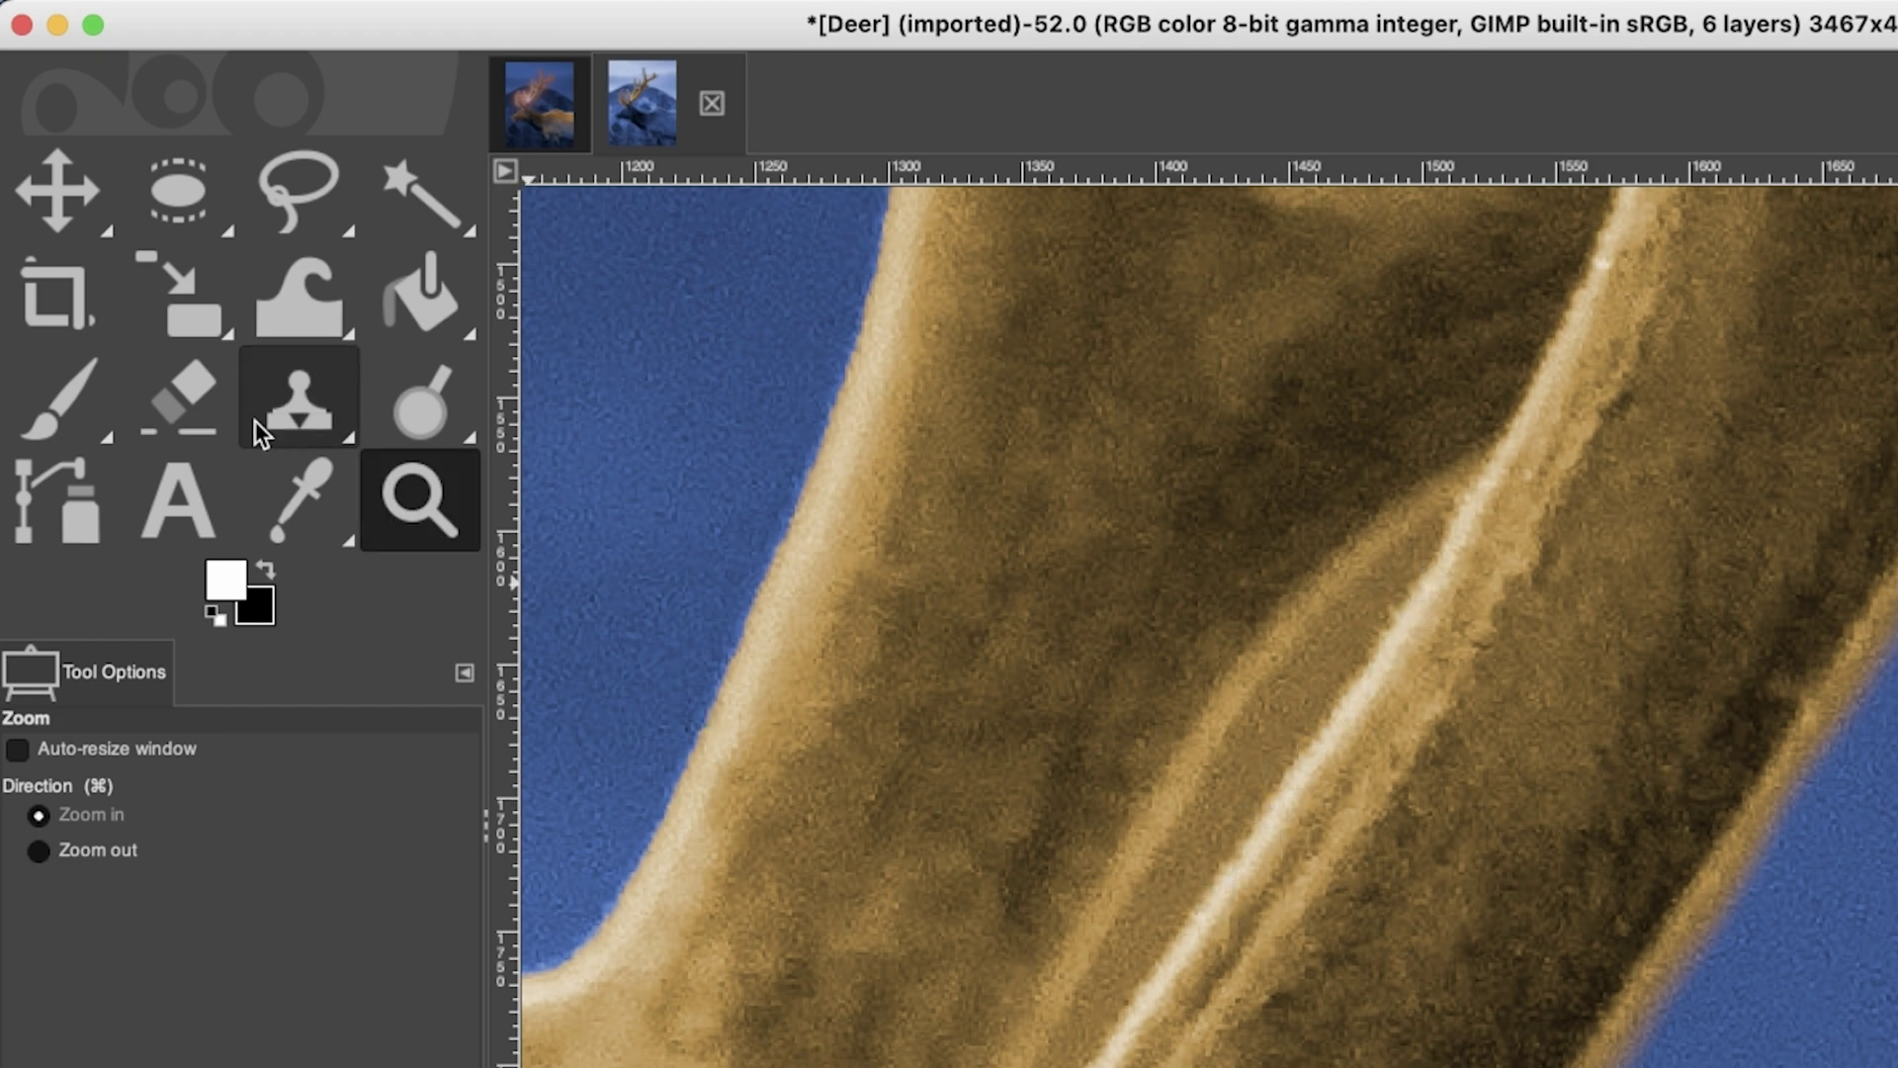
click(195, 394)
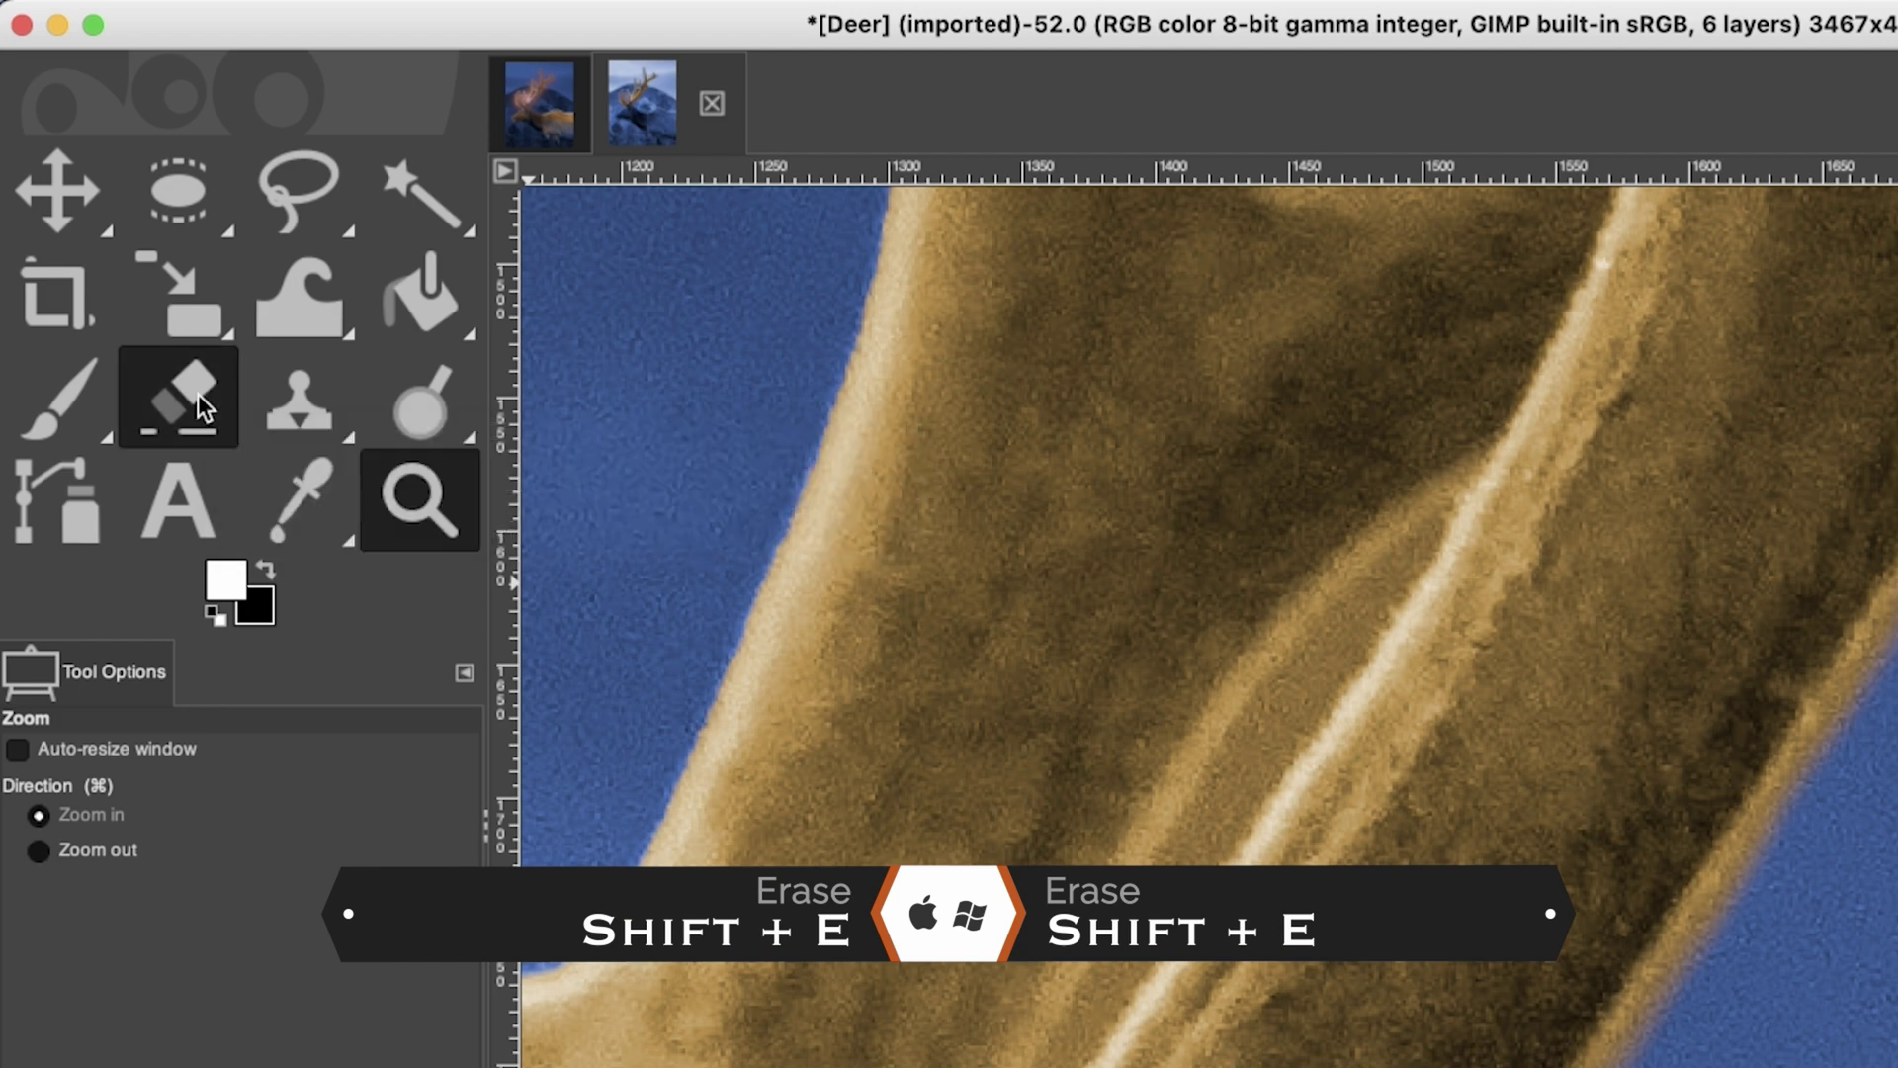
mouse_move(1377, 606)
mouse_down()
mouse_move(1423, 539)
mouse_move(1359, 594)
mouse_up()
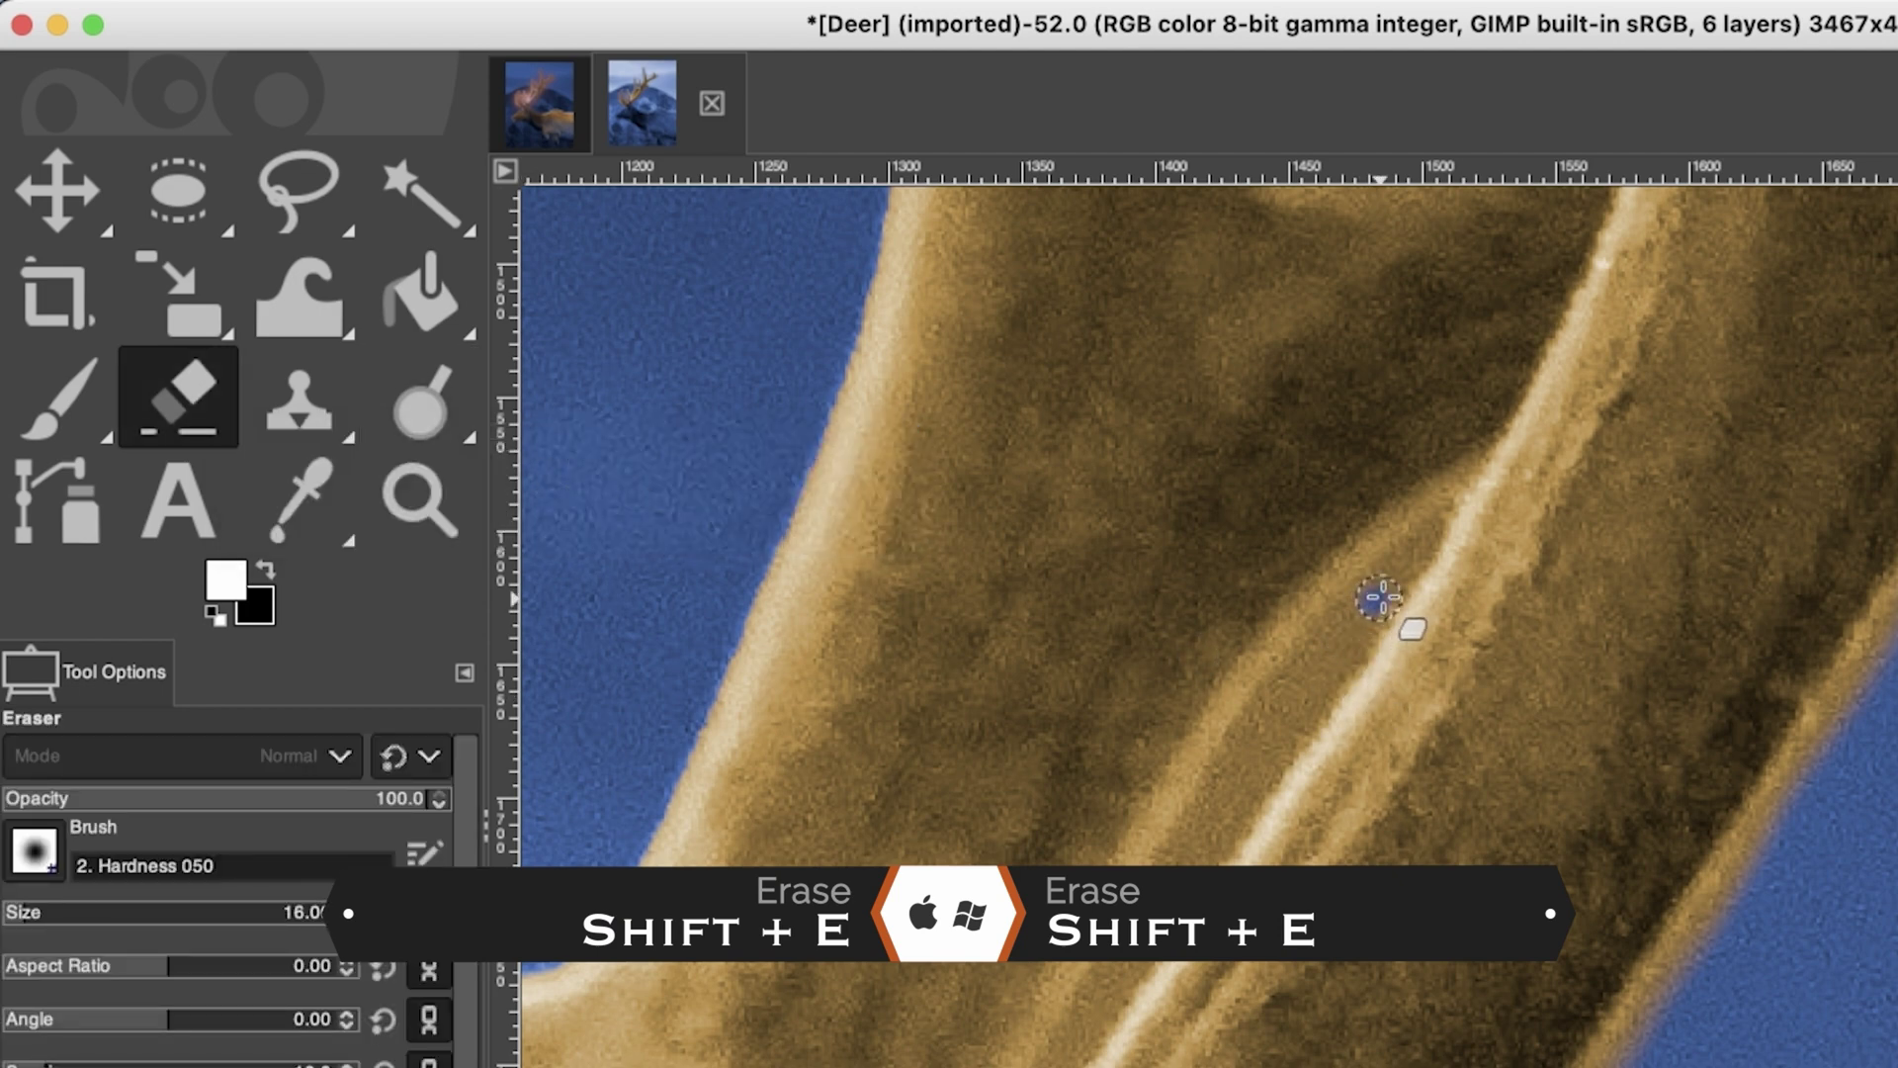
mouse_move(1358, 327)
mouse_down()
mouse_move(1232, 494)
mouse_move(993, 892)
mouse_move(1110, 762)
mouse_move(1369, 348)
mouse_up()
drag(1019, 463, 816, 756)
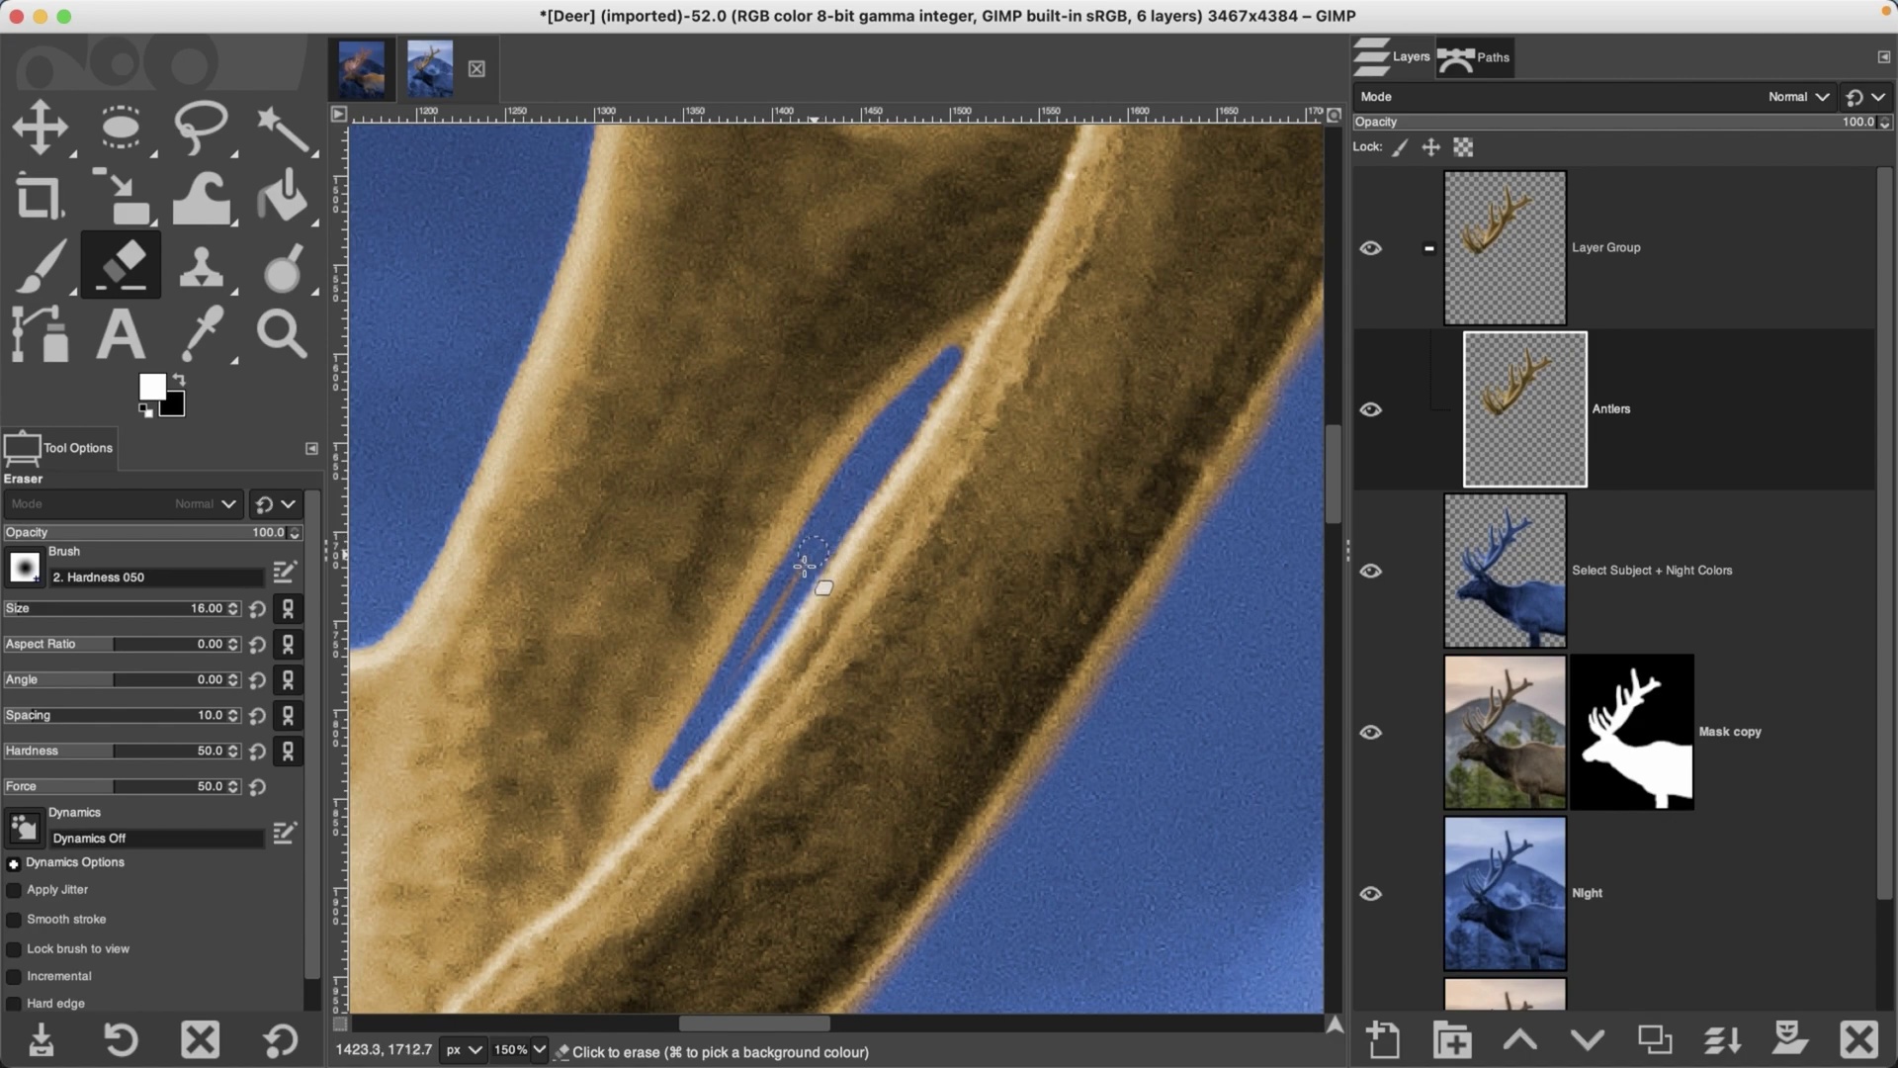
drag(694, 734, 645, 817)
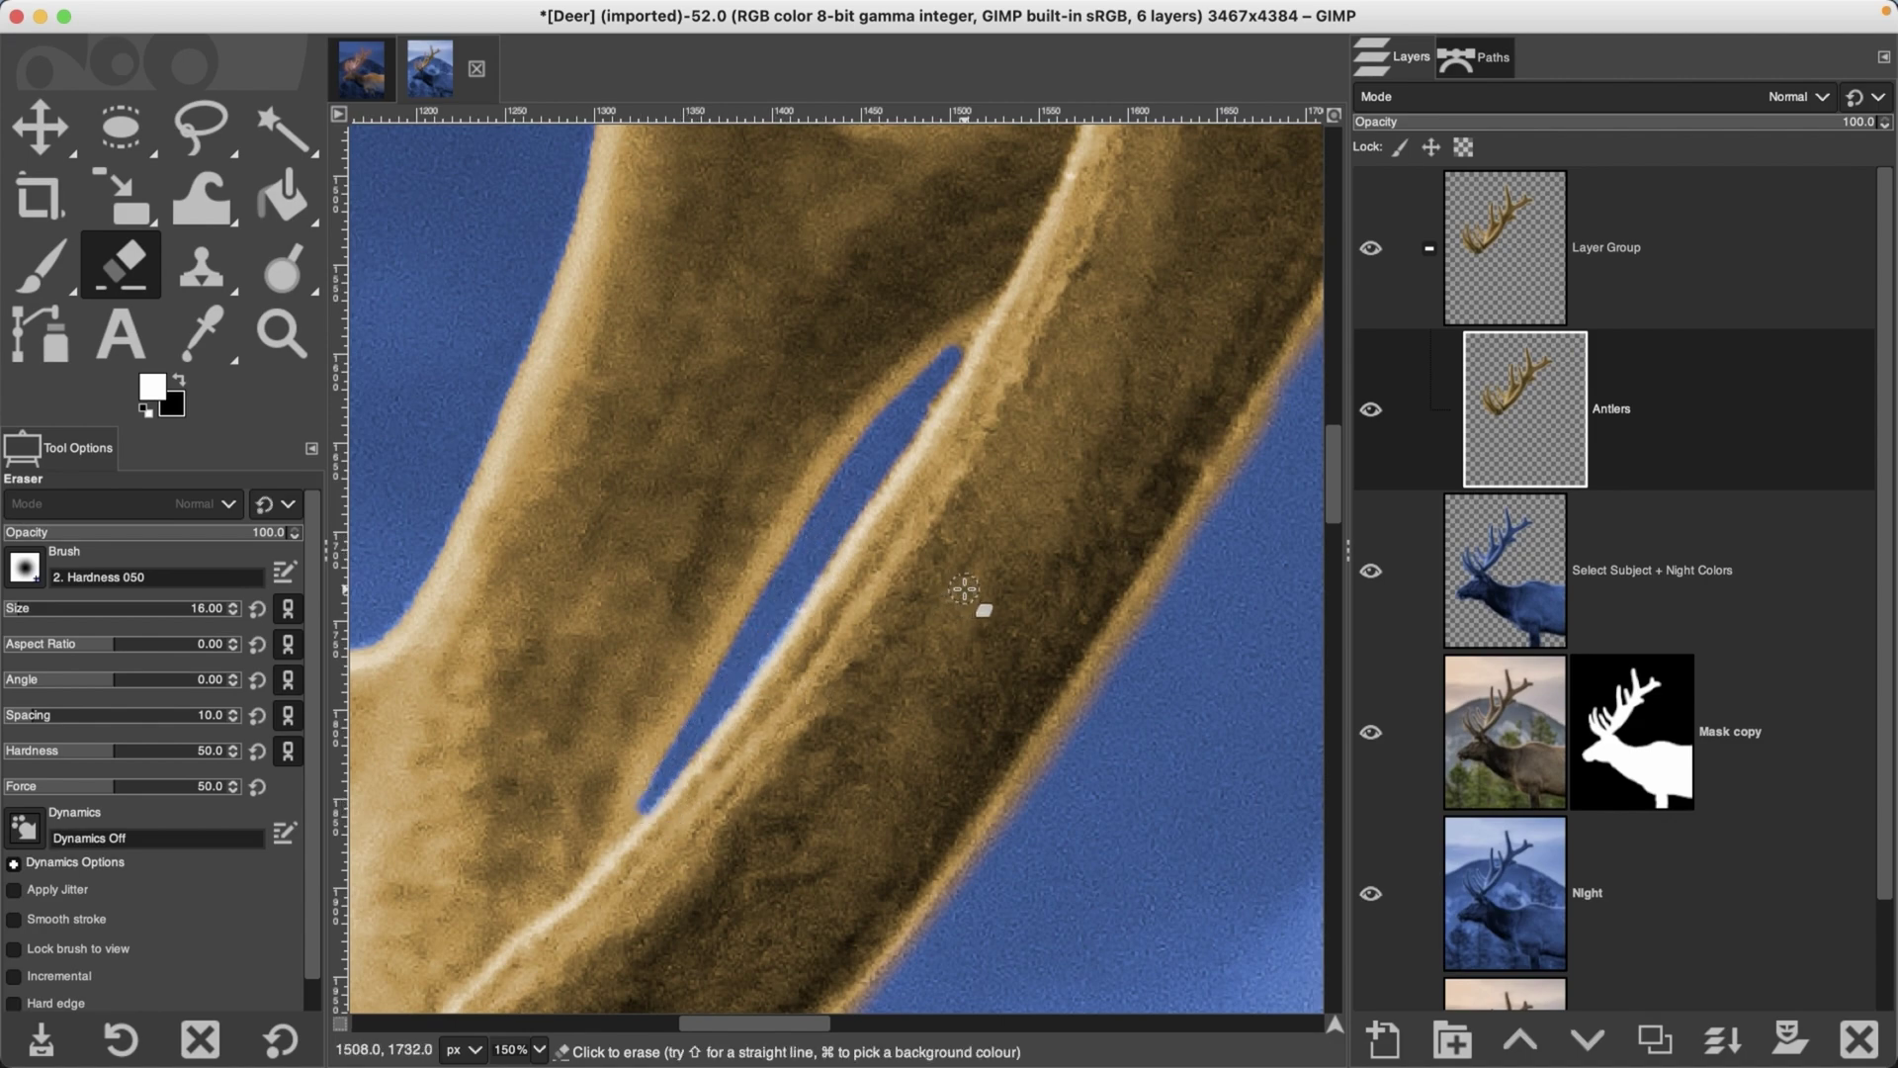
key(shift+super+j)
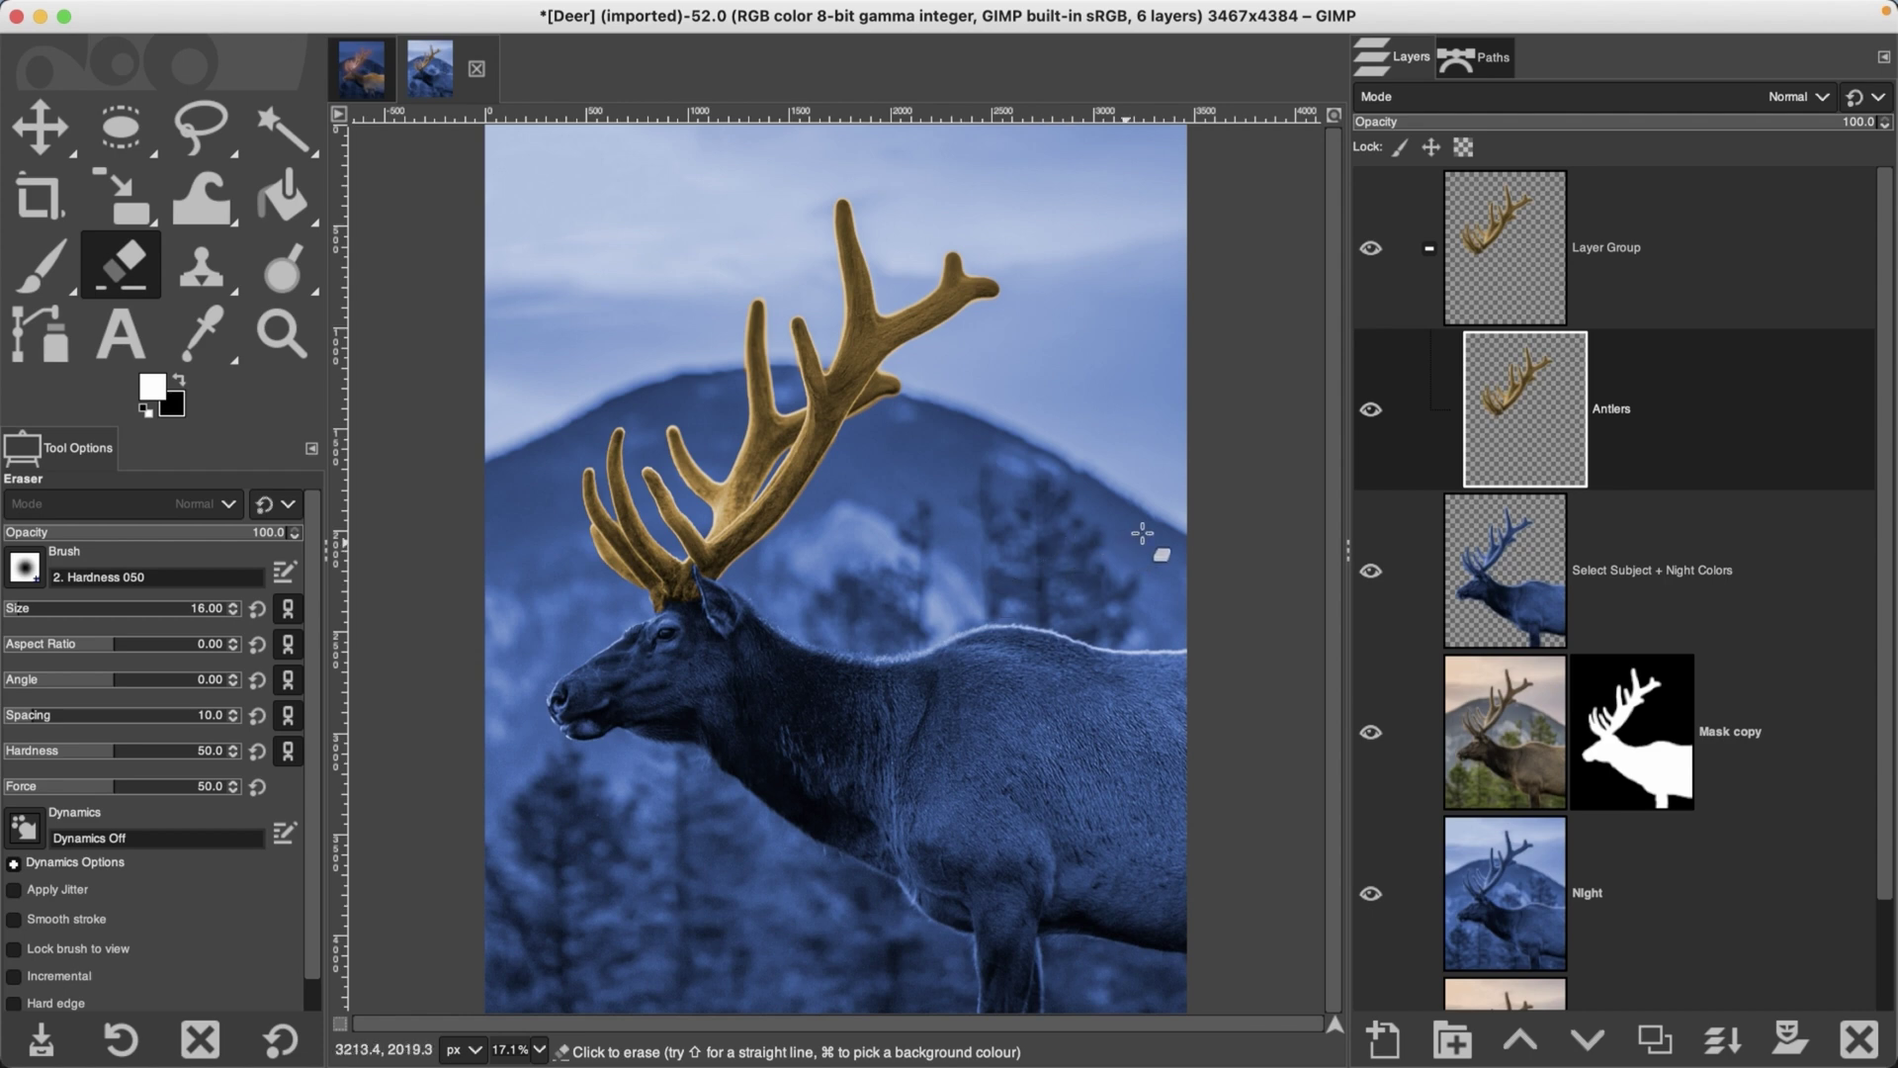
Step: Duplicate the golden Antlers layer and name the copy Glow 1
click(1655, 1040)
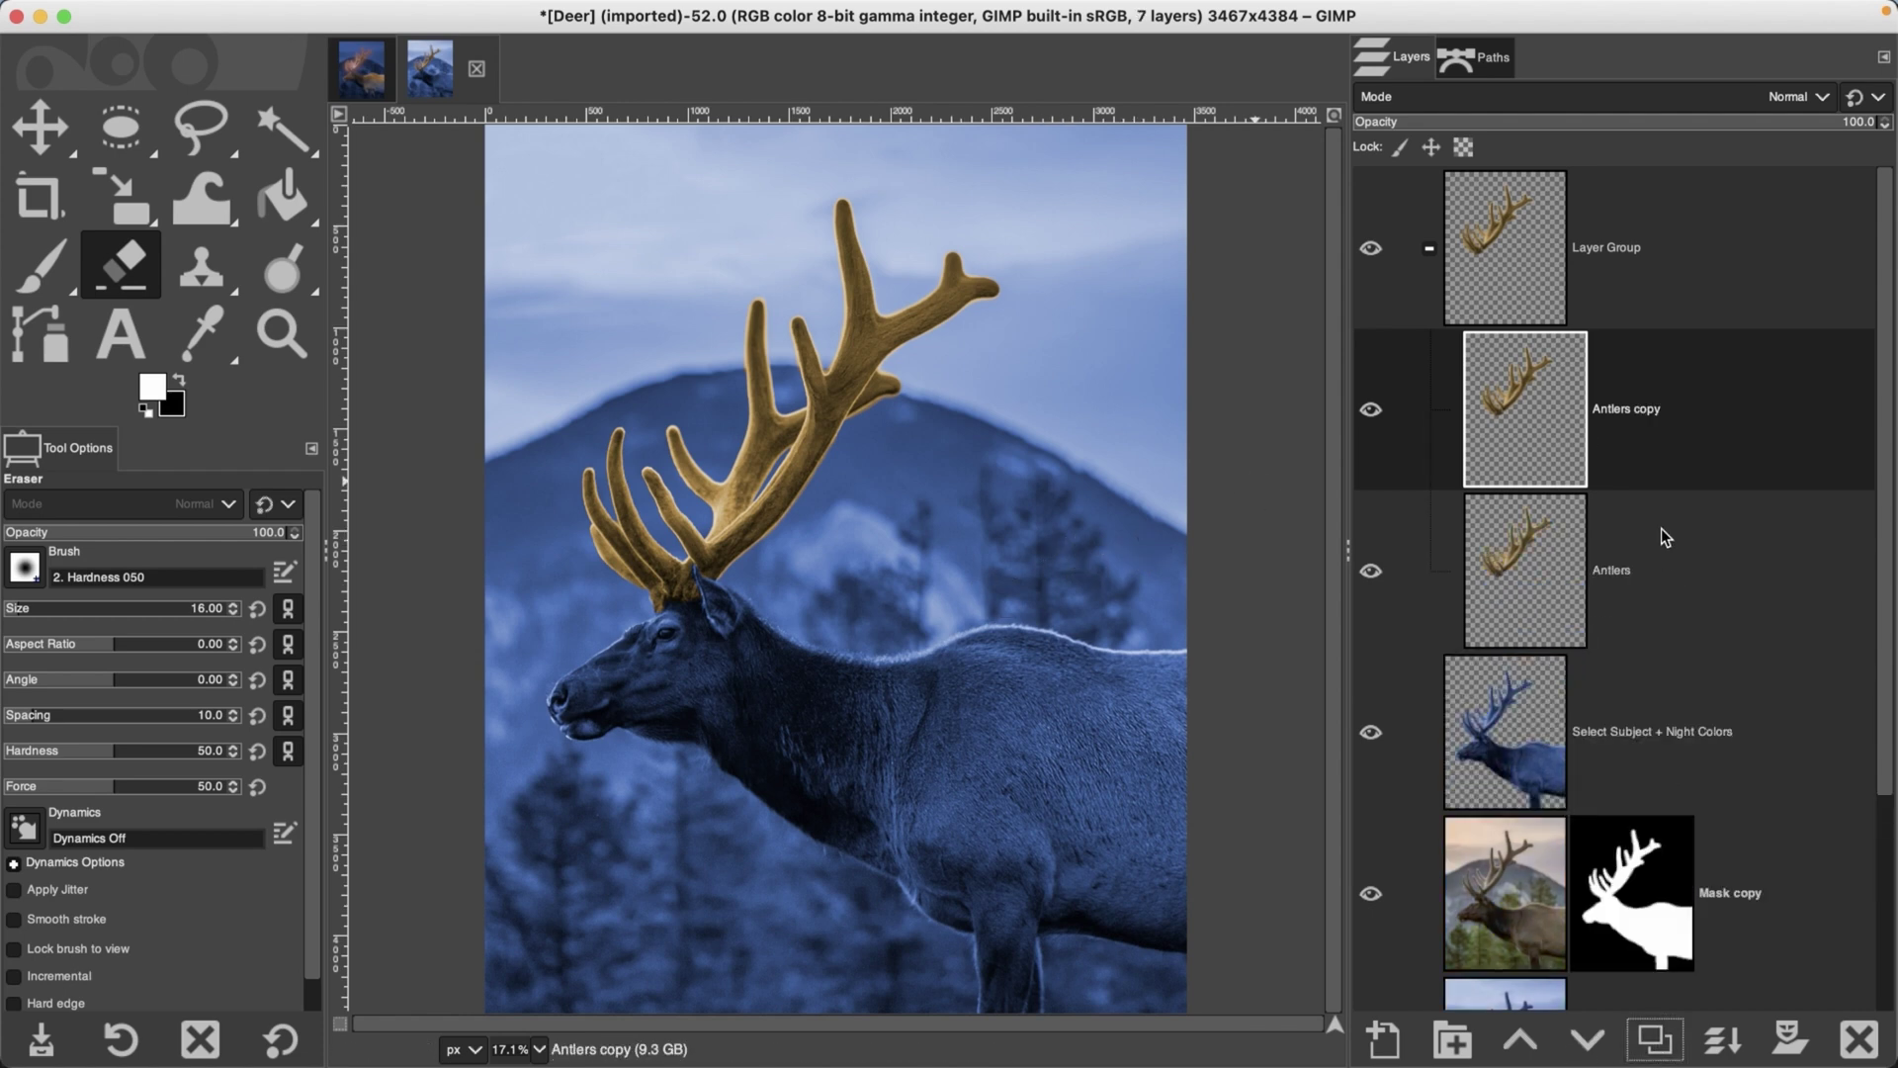
double_click(1643, 410)
text(Glow 1)
key(Return)
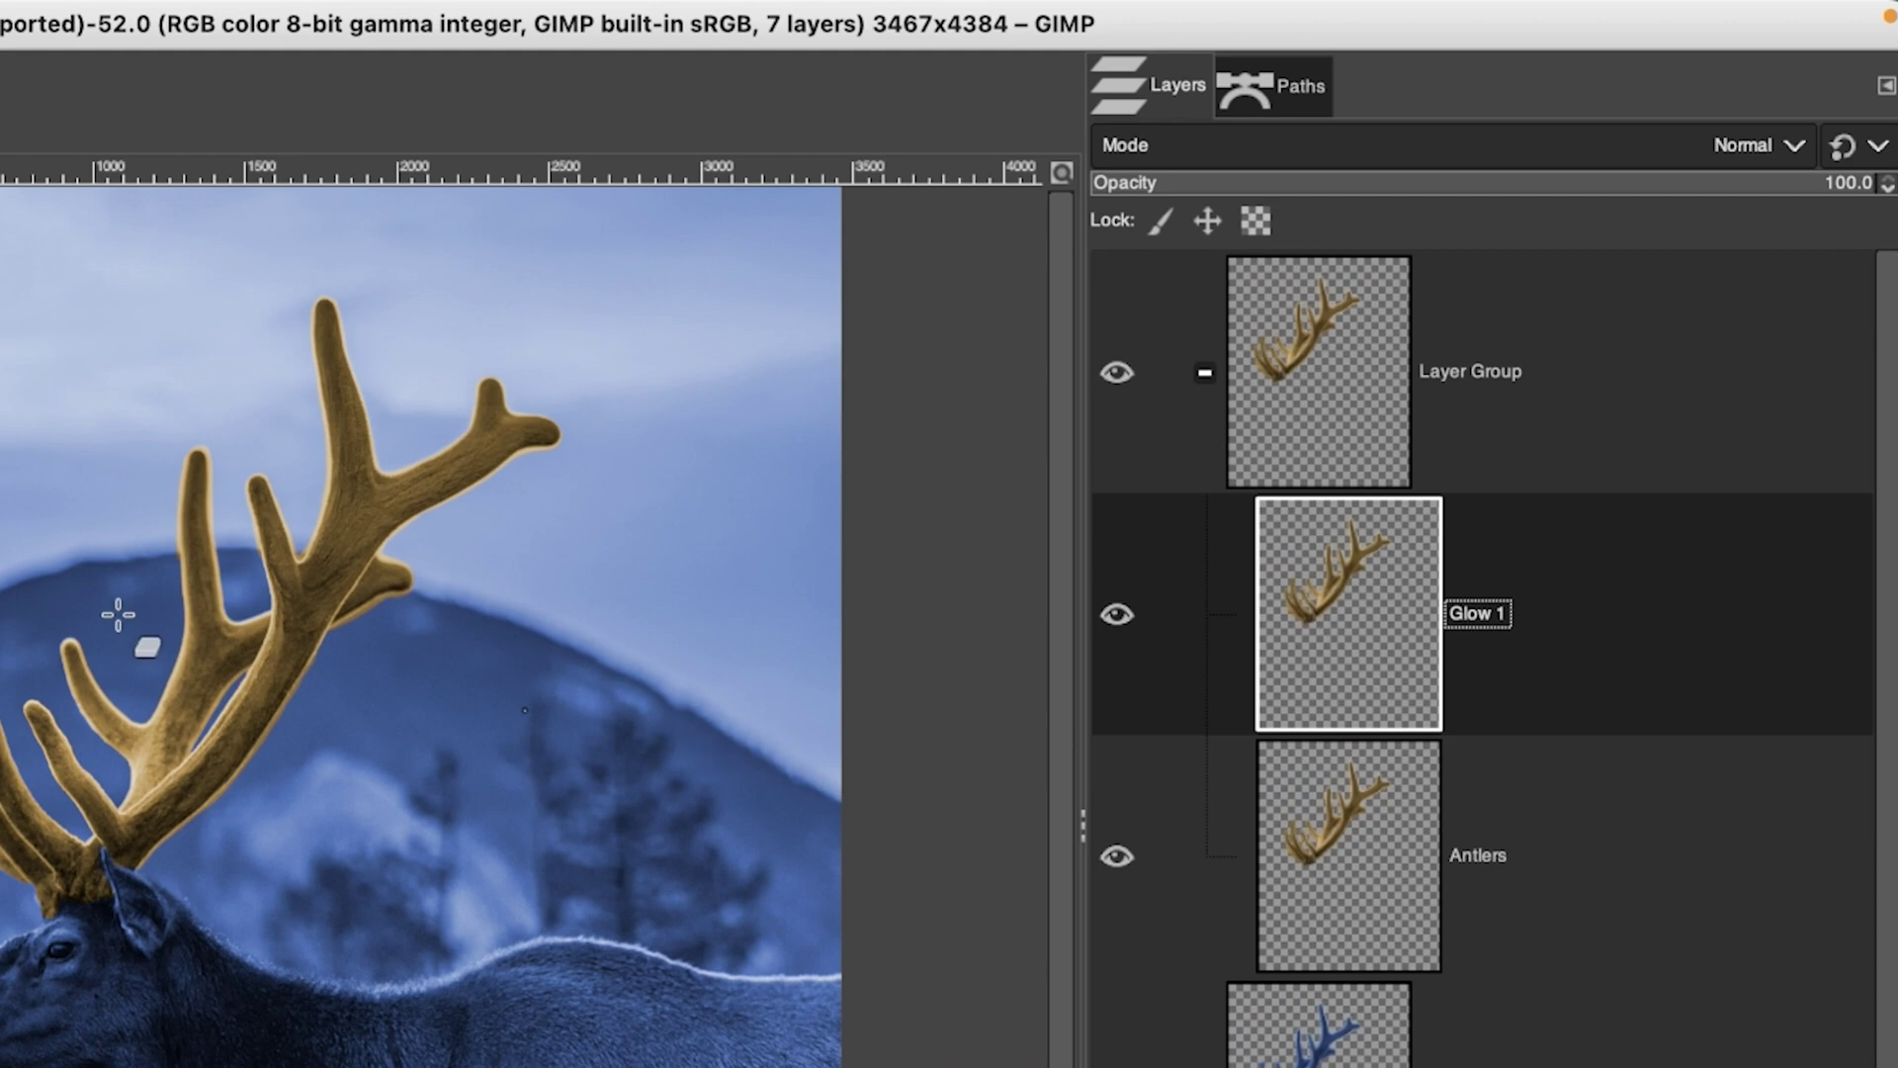
Step: Apply a Gaussian Blur of 85.75 in X and Y to the Glow 1 layer
click(95, 20)
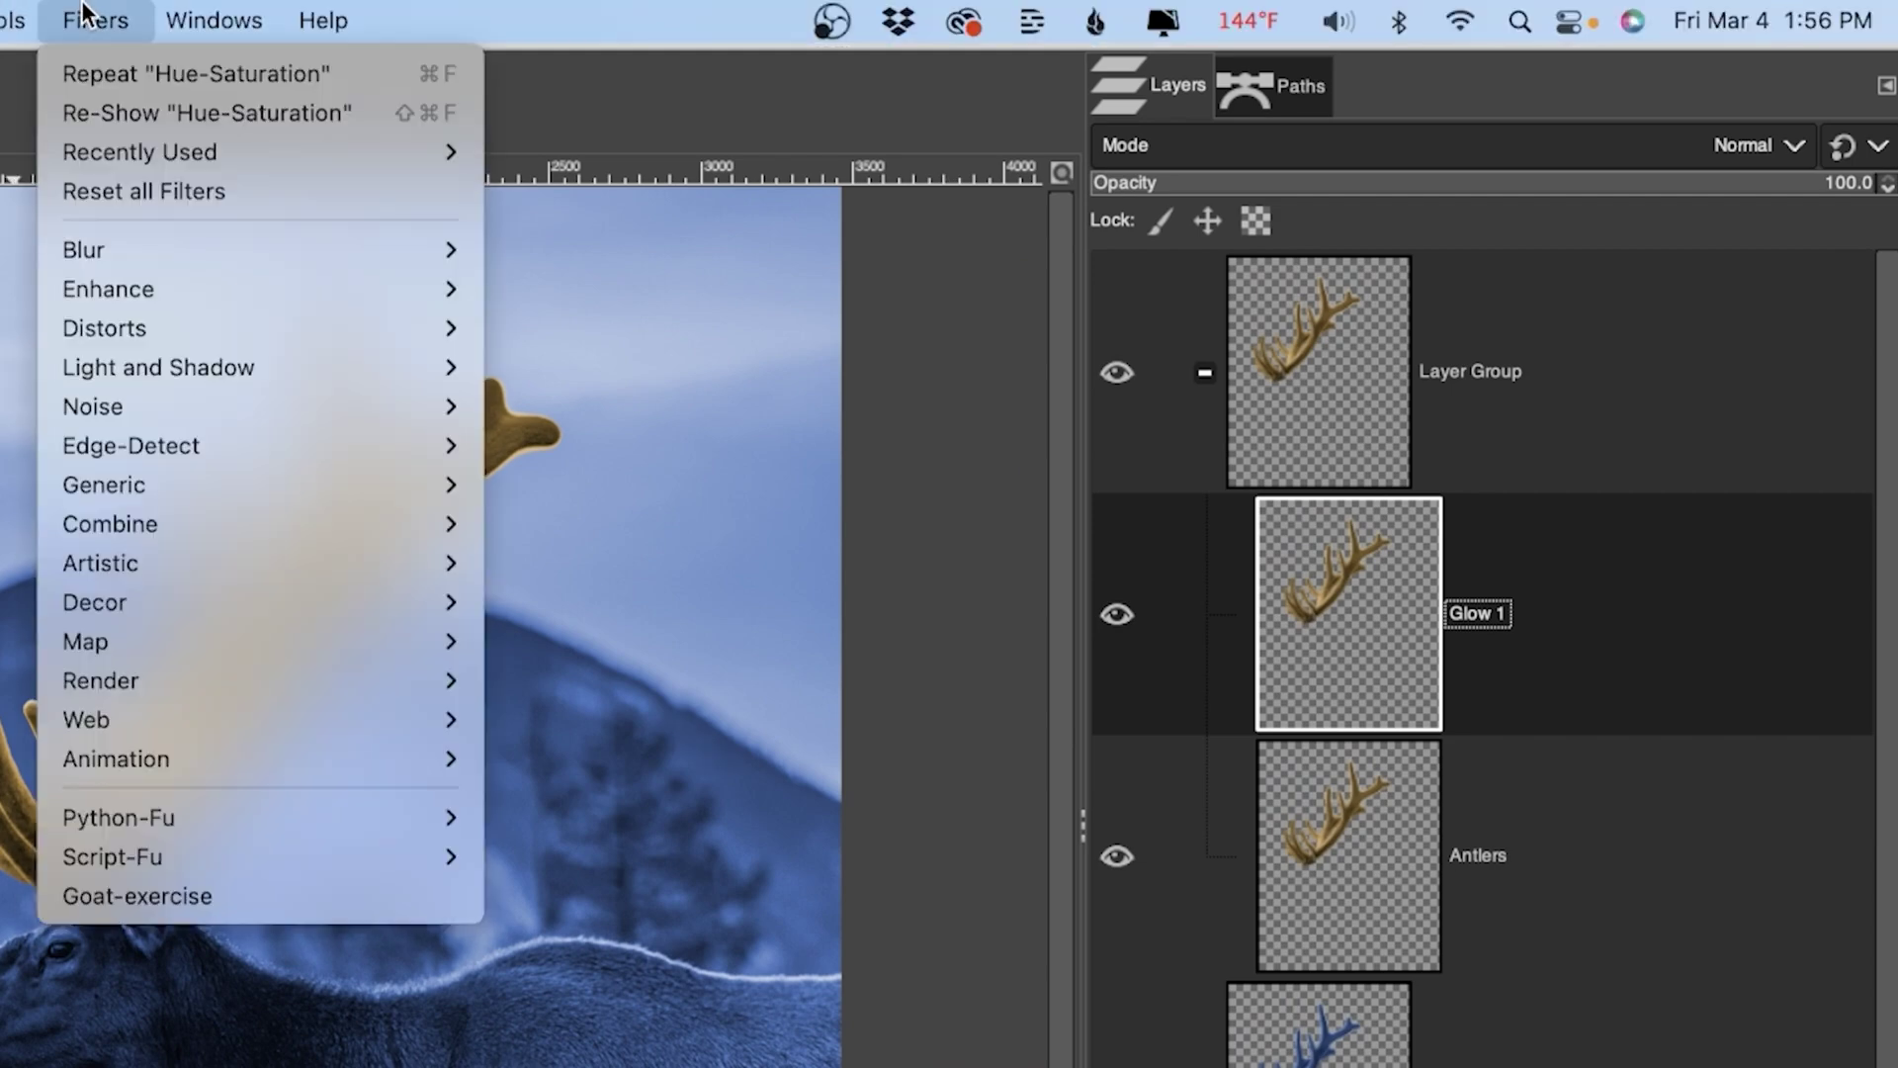
mouse_move(365, 247)
click(541, 288)
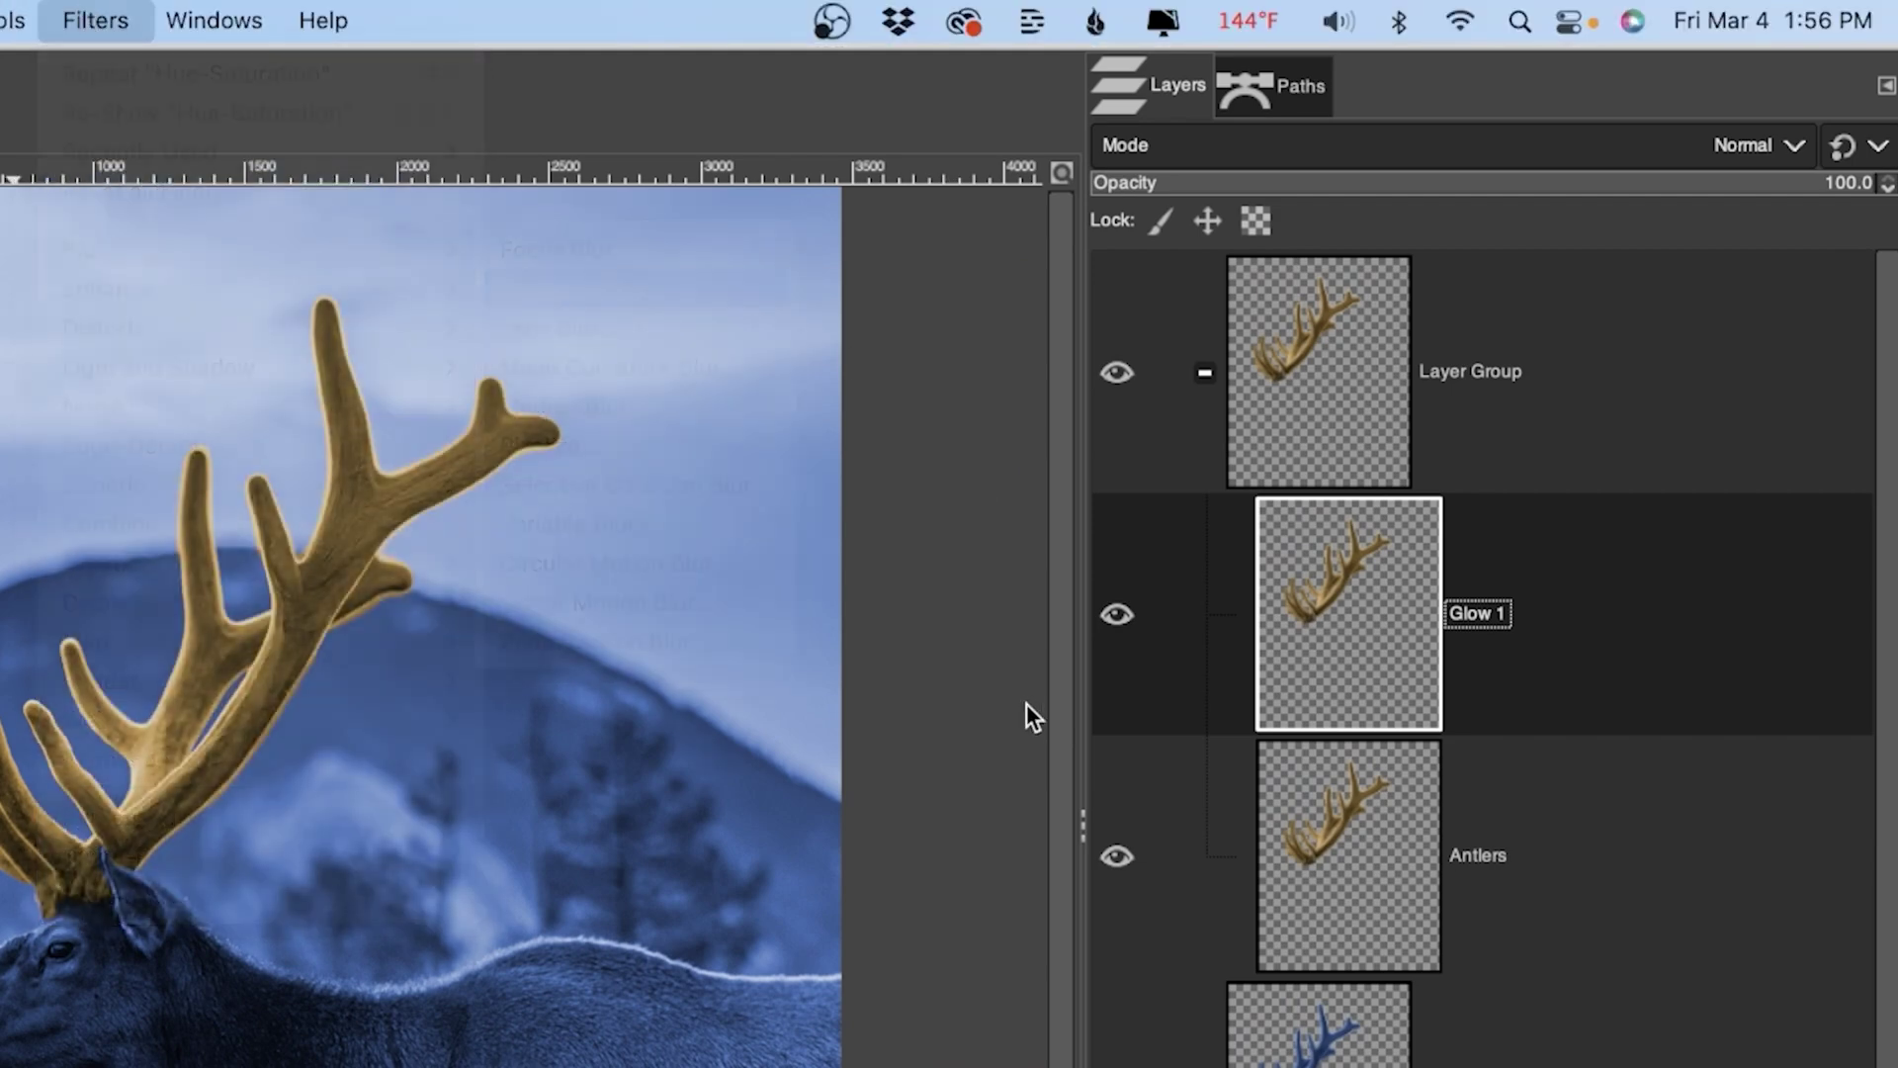
drag(1320, 207, 1545, 203)
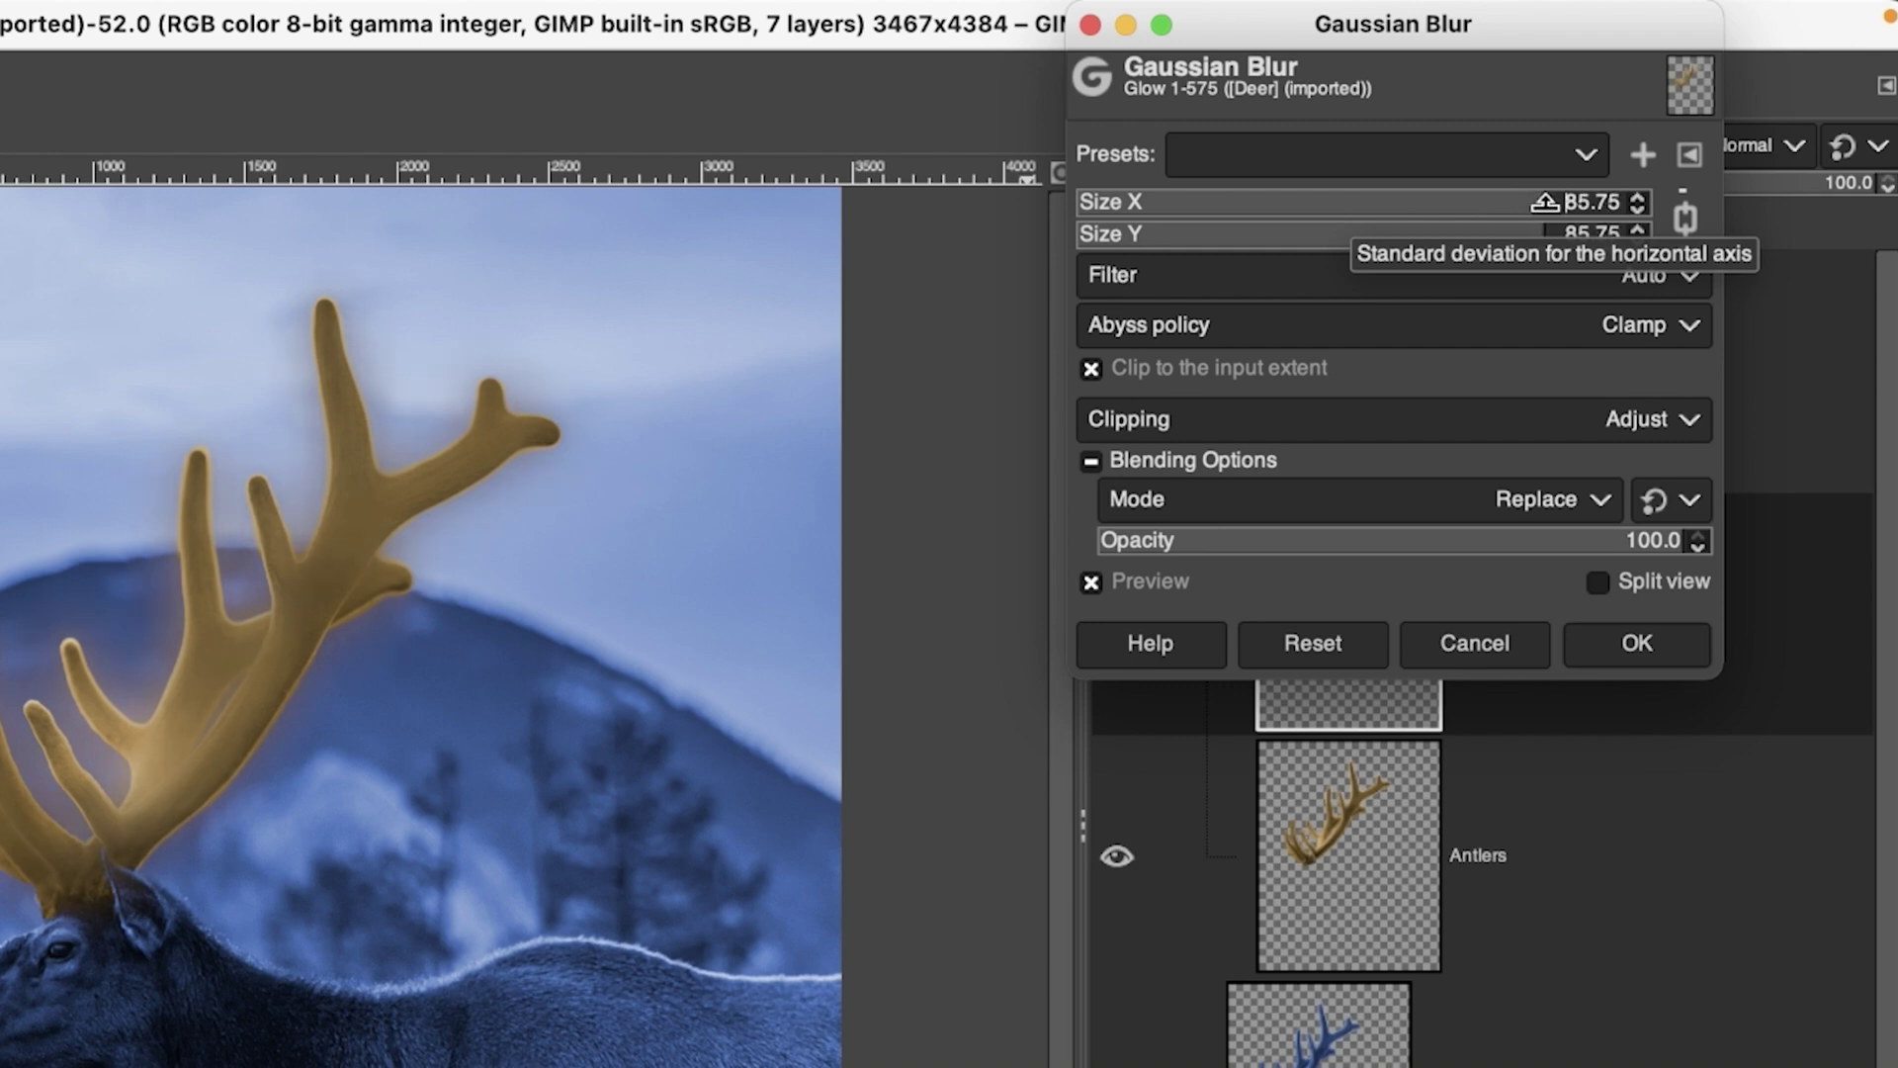
click(1615, 641)
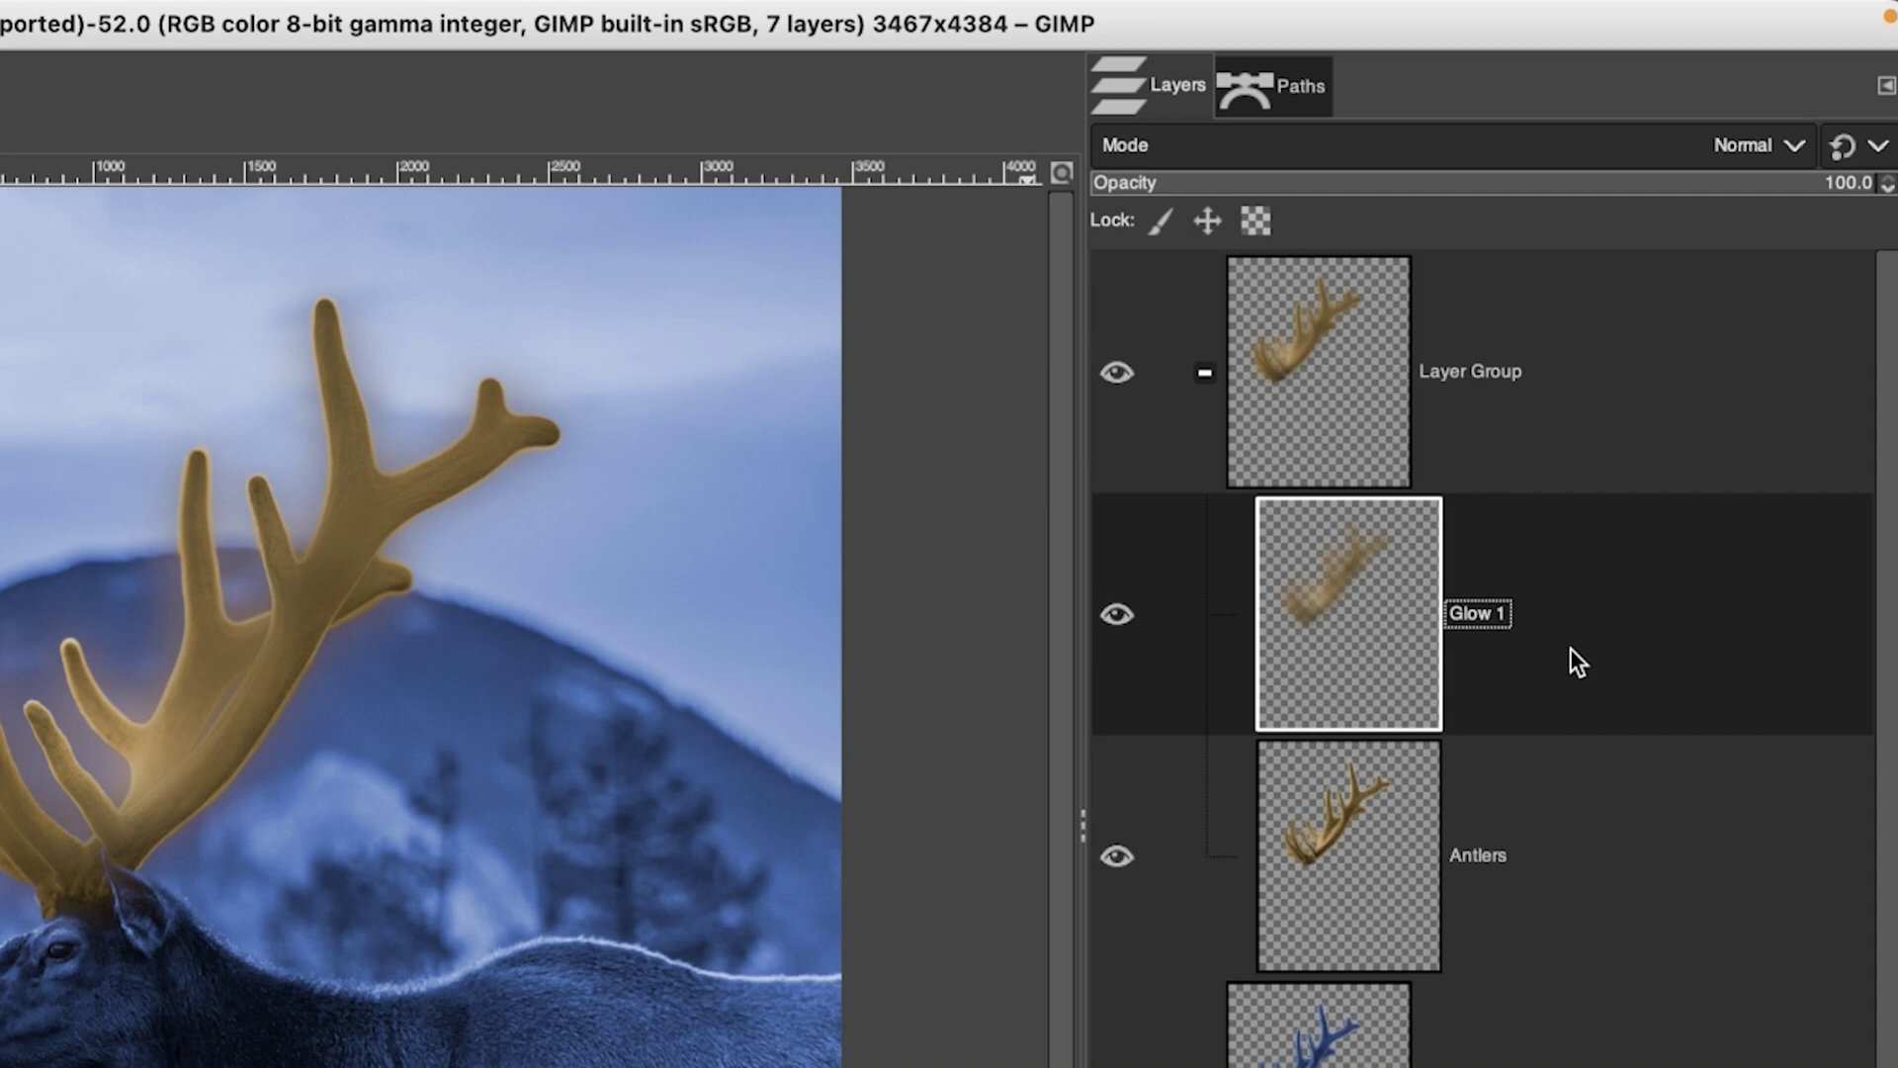
Step: Duplicate the Glow 1 layer as Glow 2 and repeat the last Gaussian Blur on the copy
key(shift+ctrl+d)
double_click(1521, 620)
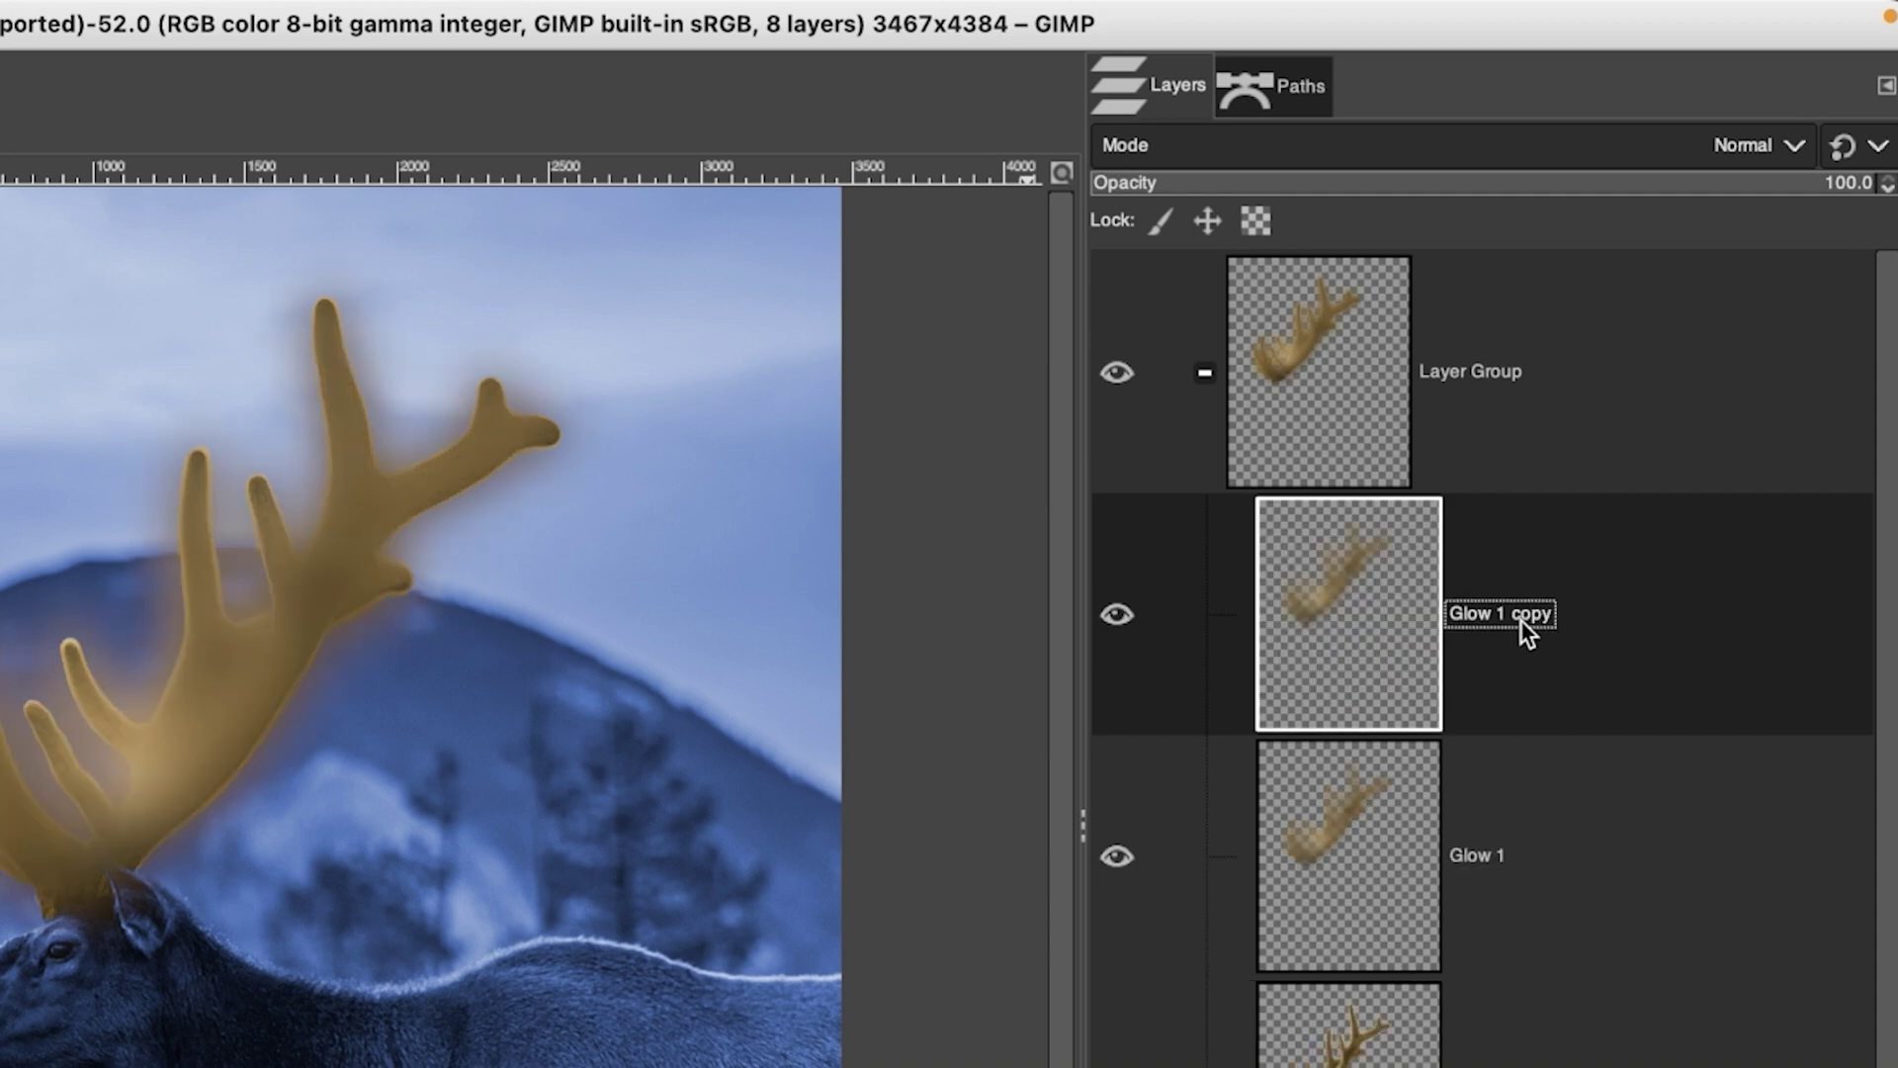
text(Glow 2)
click(96, 10)
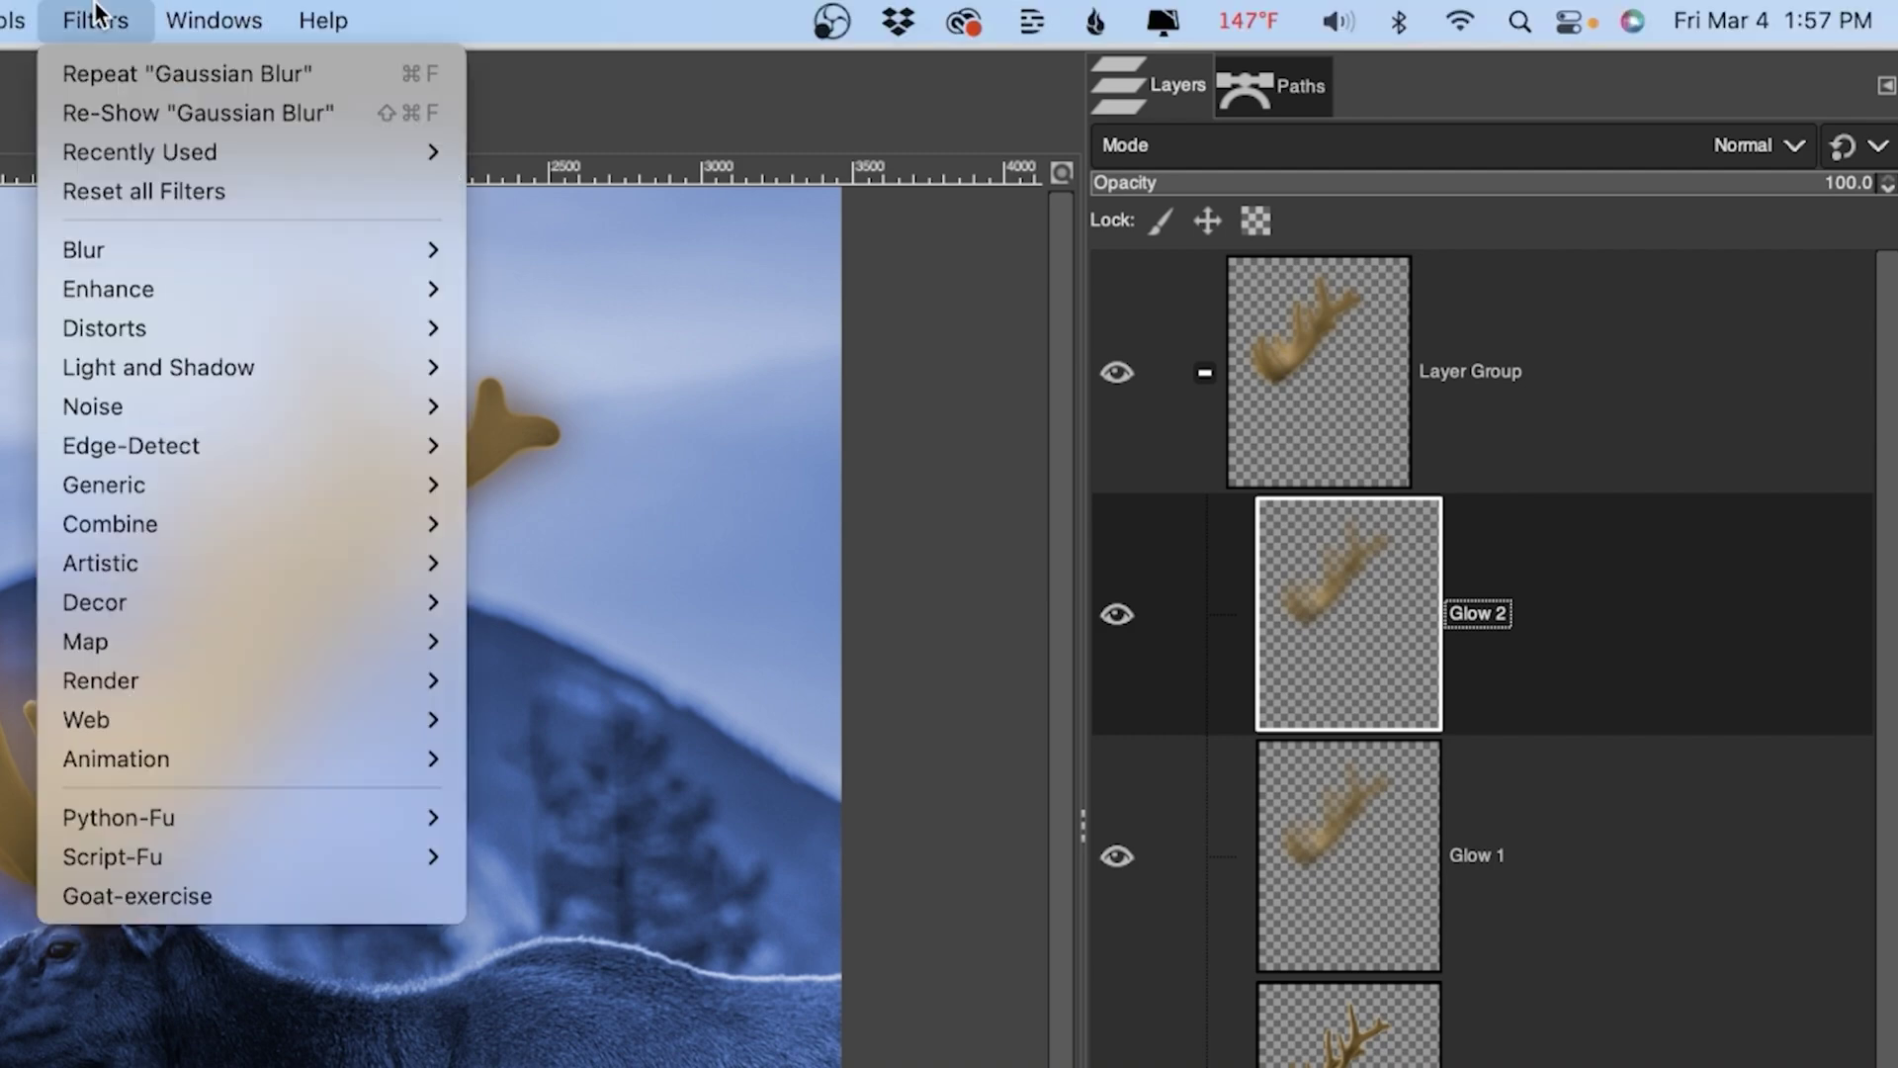
click(276, 73)
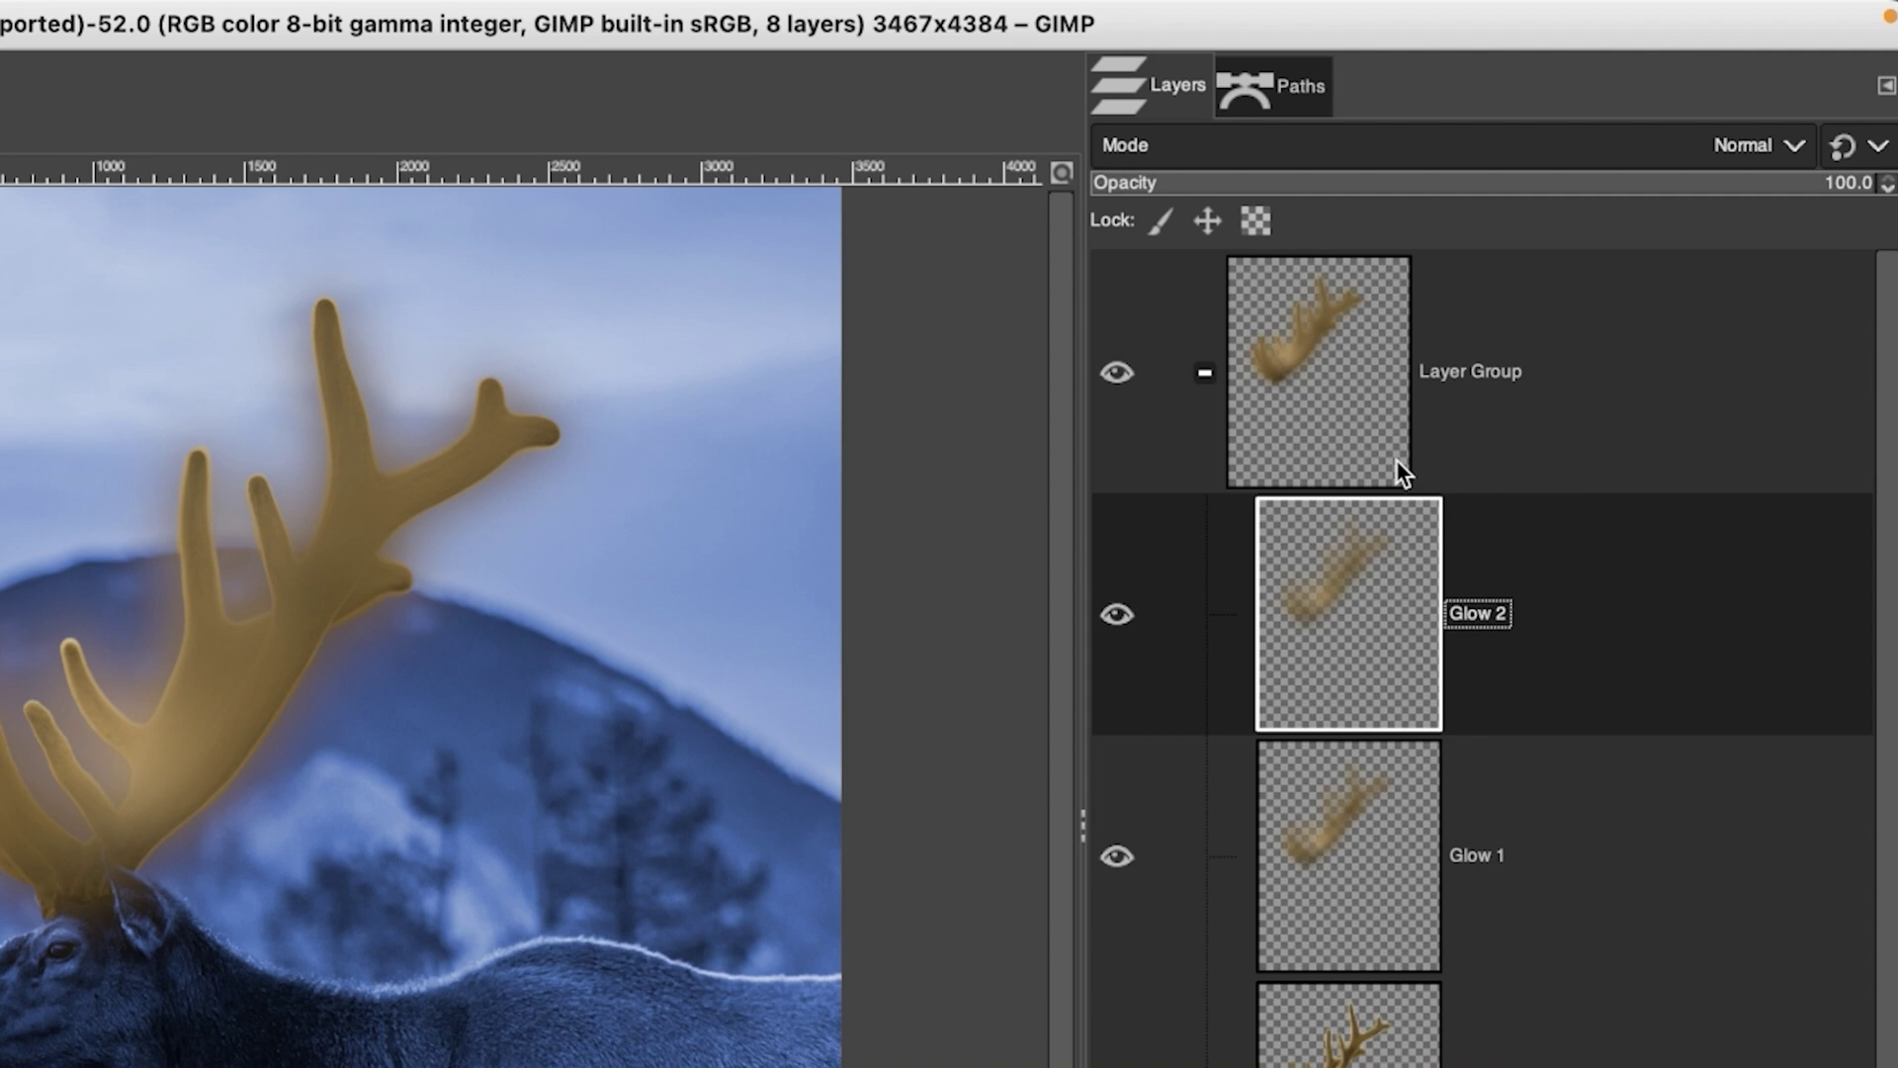
Step: Set the Glow 2 layer to Dodge mode and reduce its opacity to 31.9
click(1718, 148)
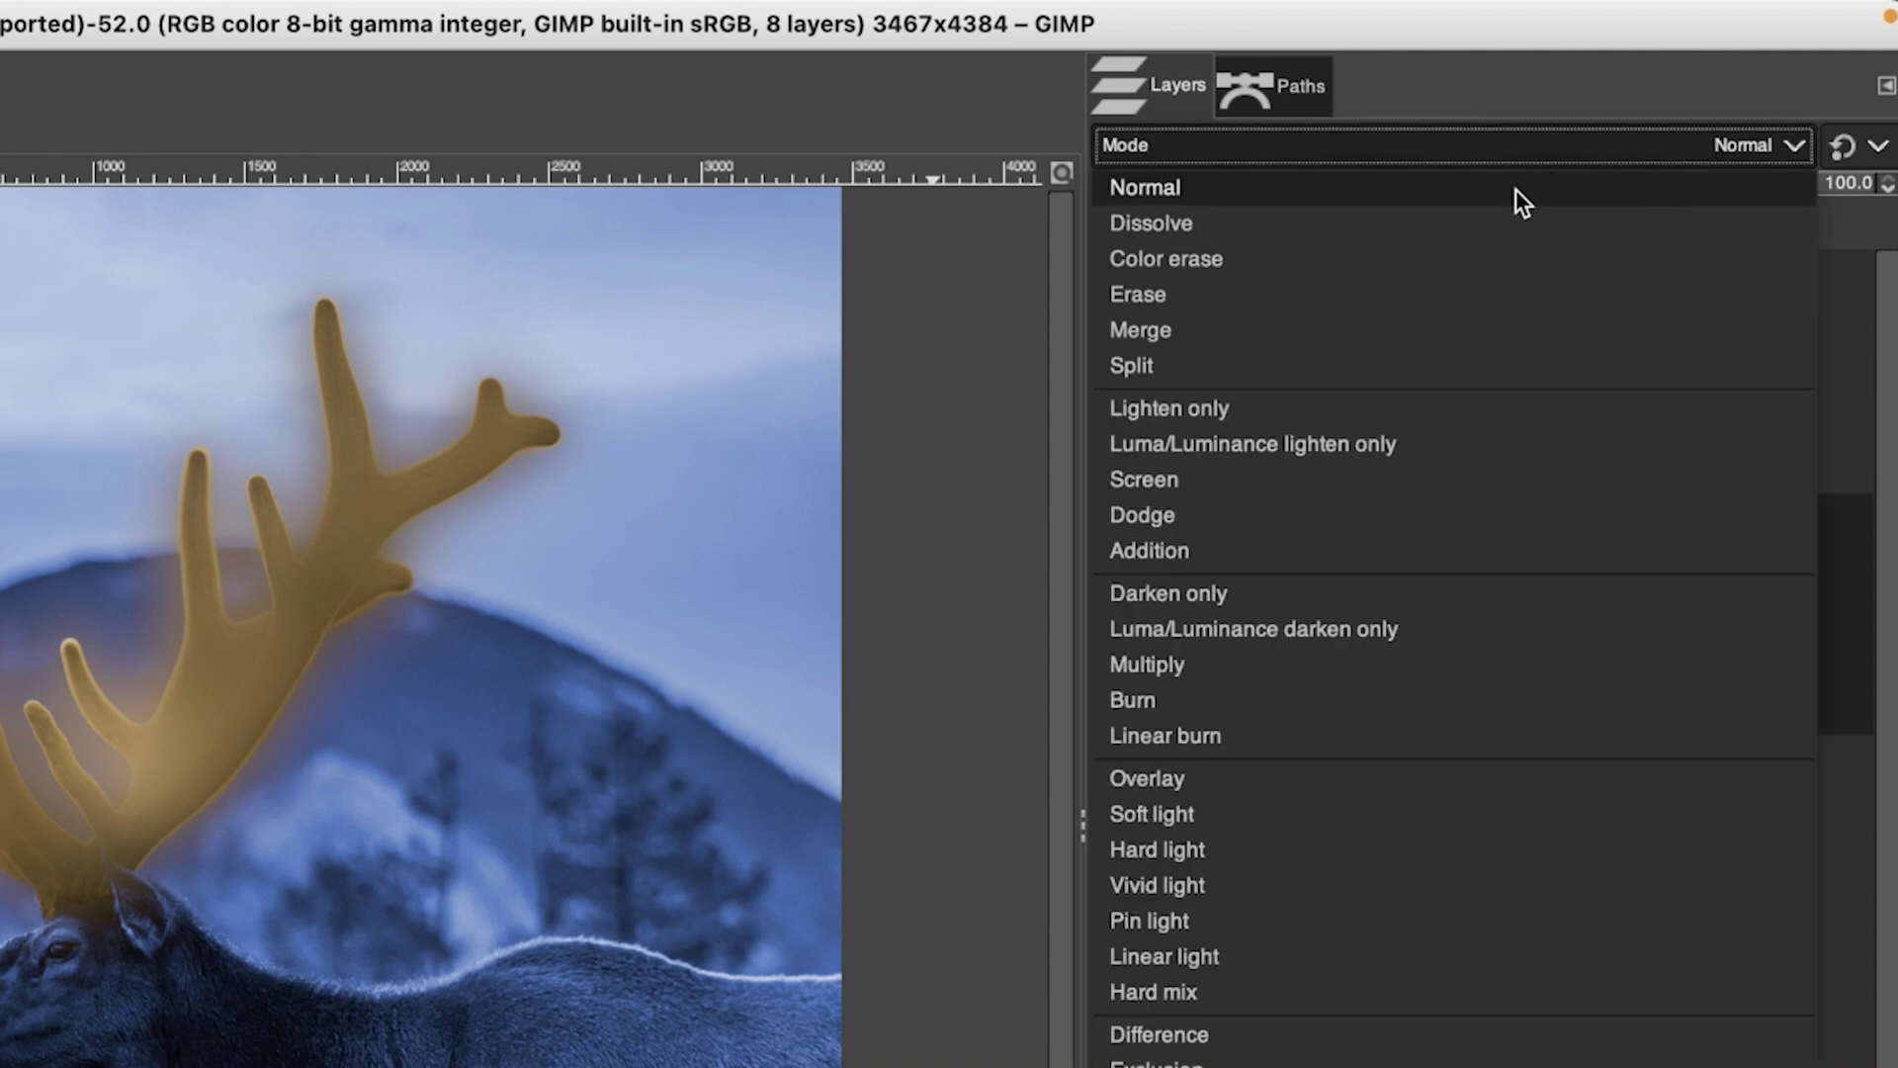
click(1225, 508)
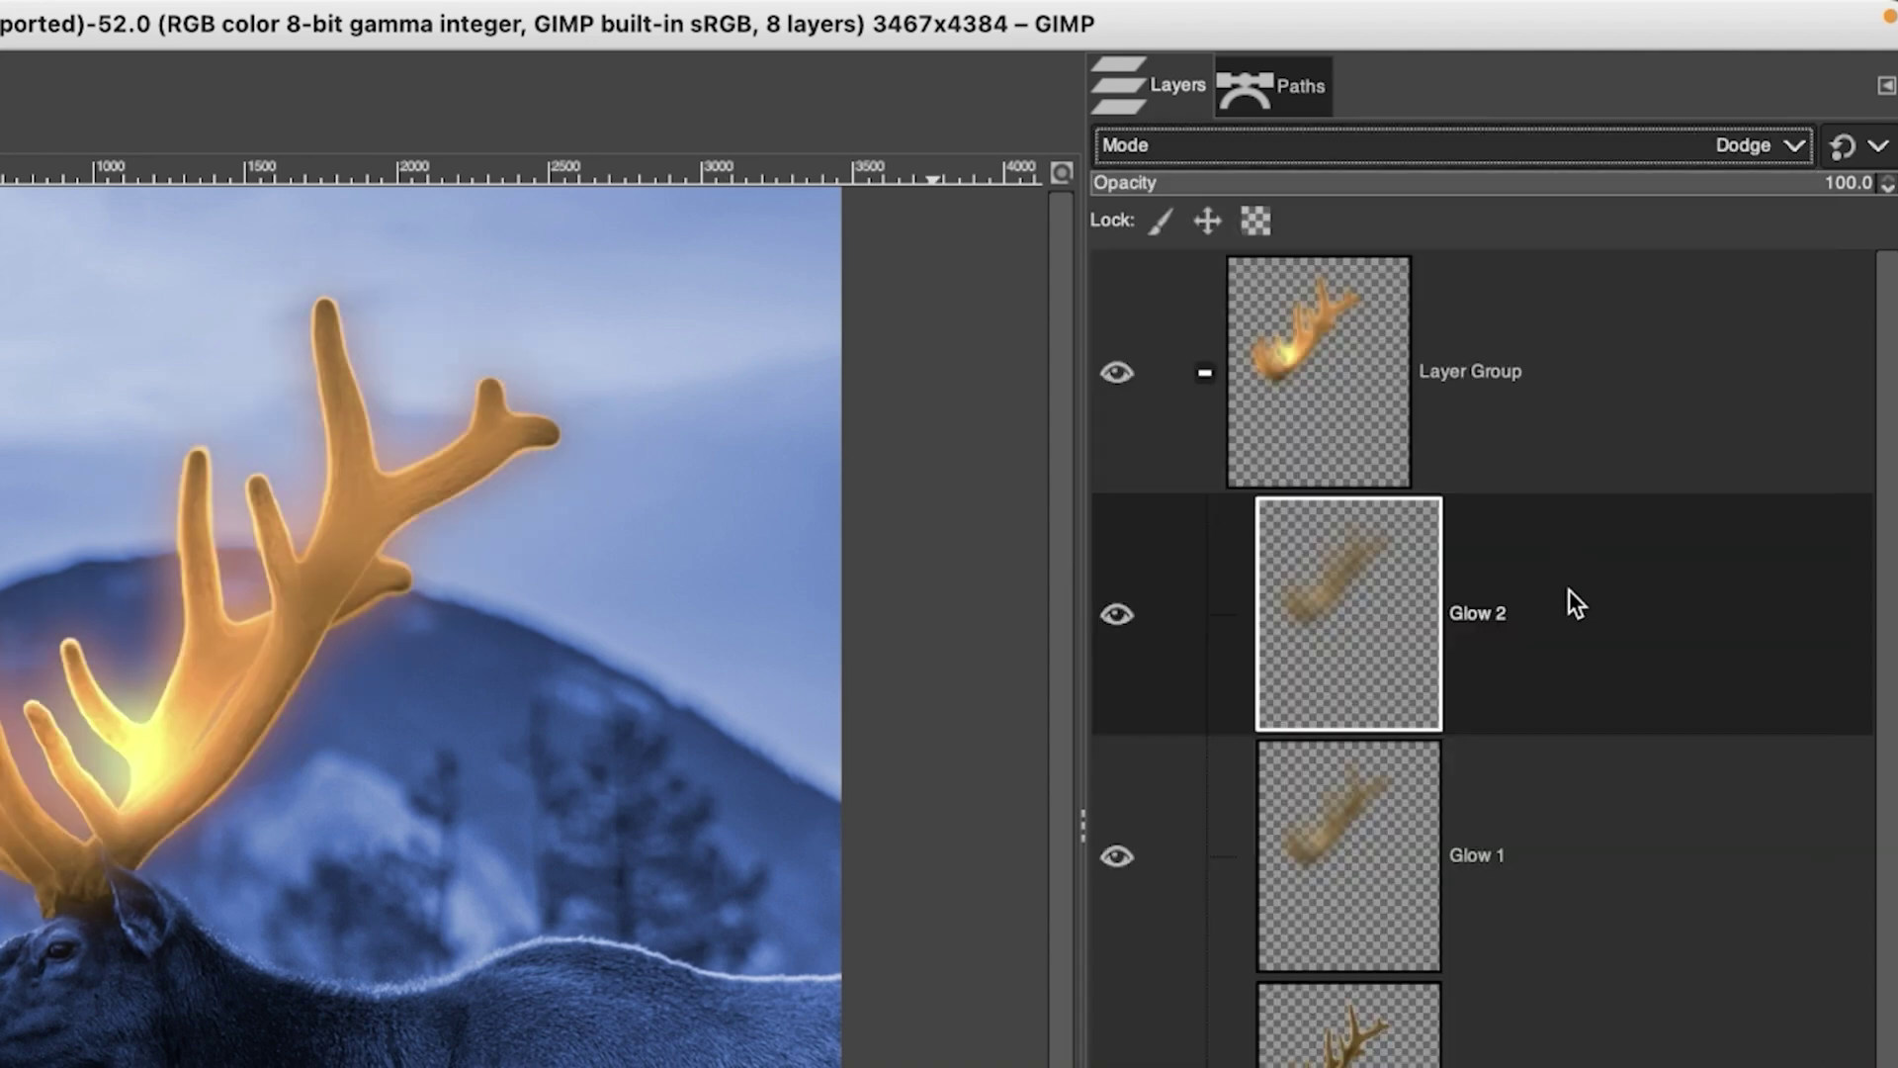
click(1355, 181)
drag(1355, 178, 1340, 178)
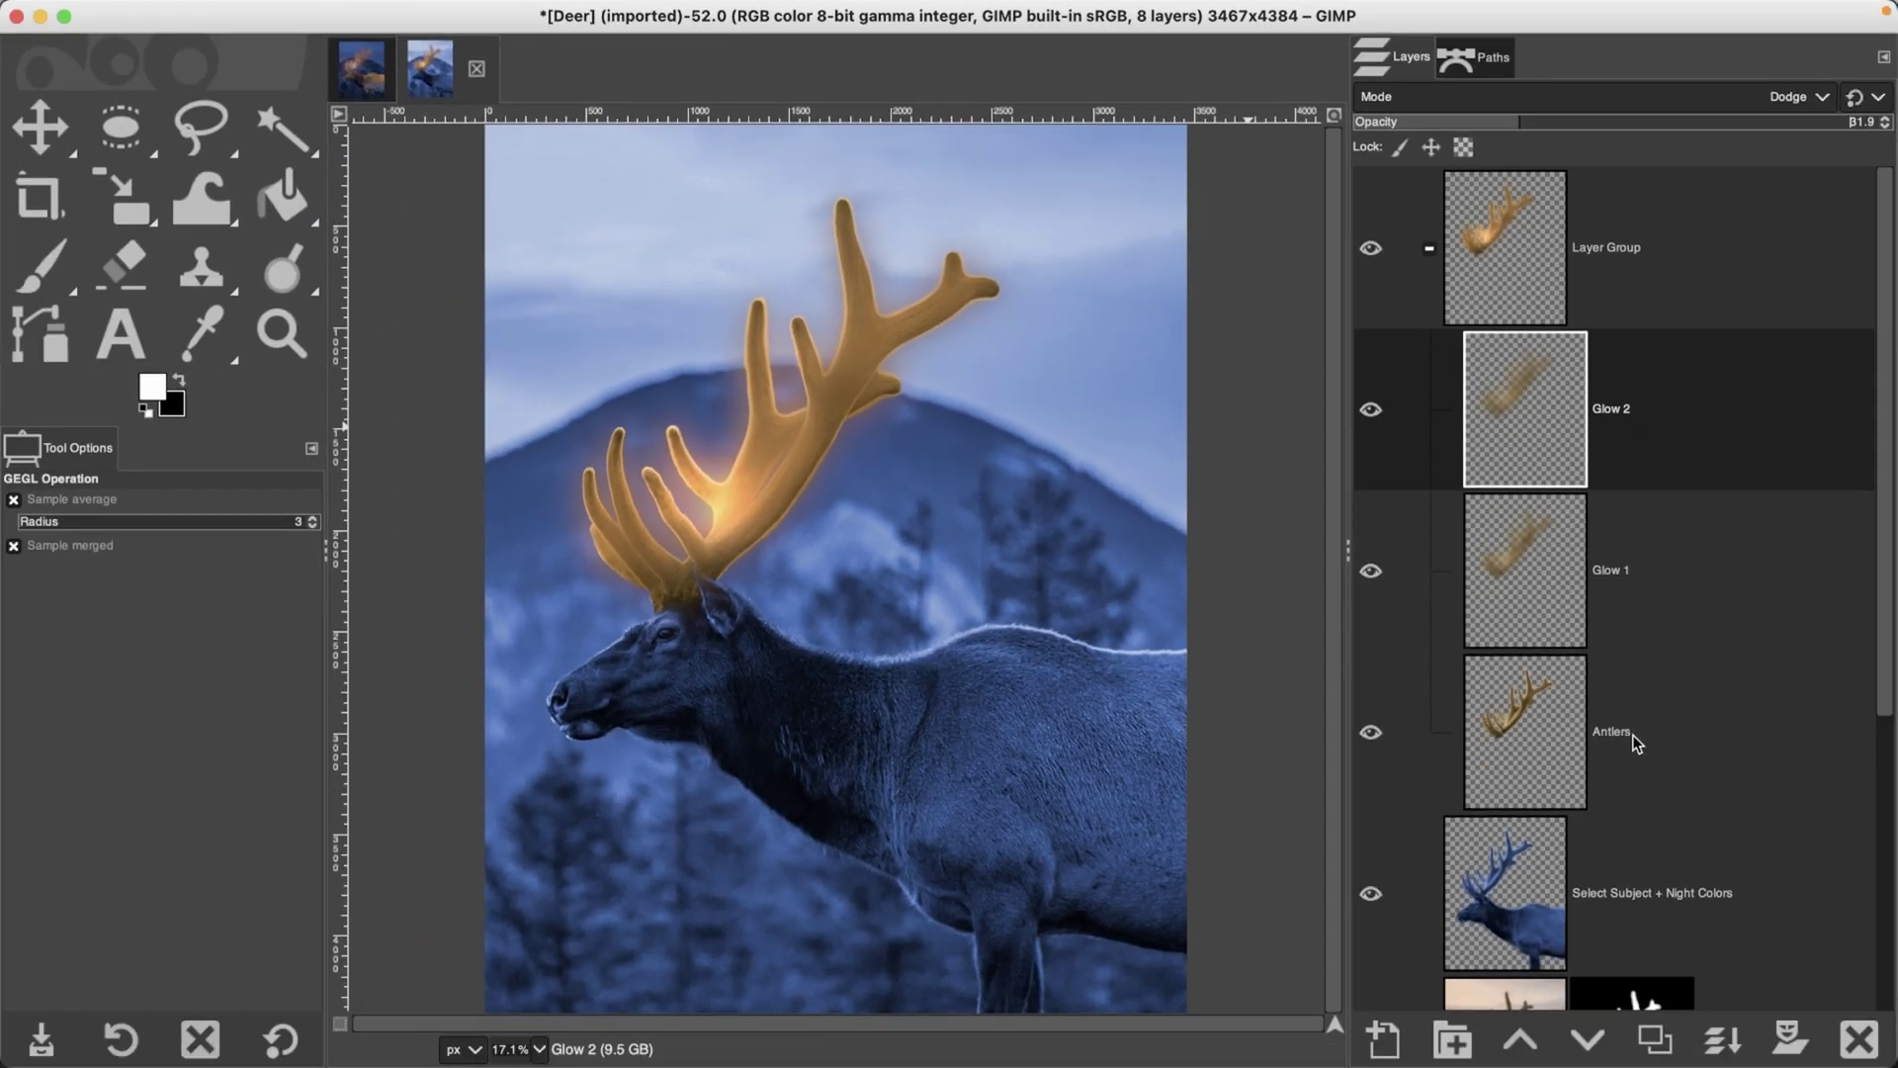
Step: Duplicate the Antlers layer and raise the copy above Glow 2 in the layer group
click(1672, 733)
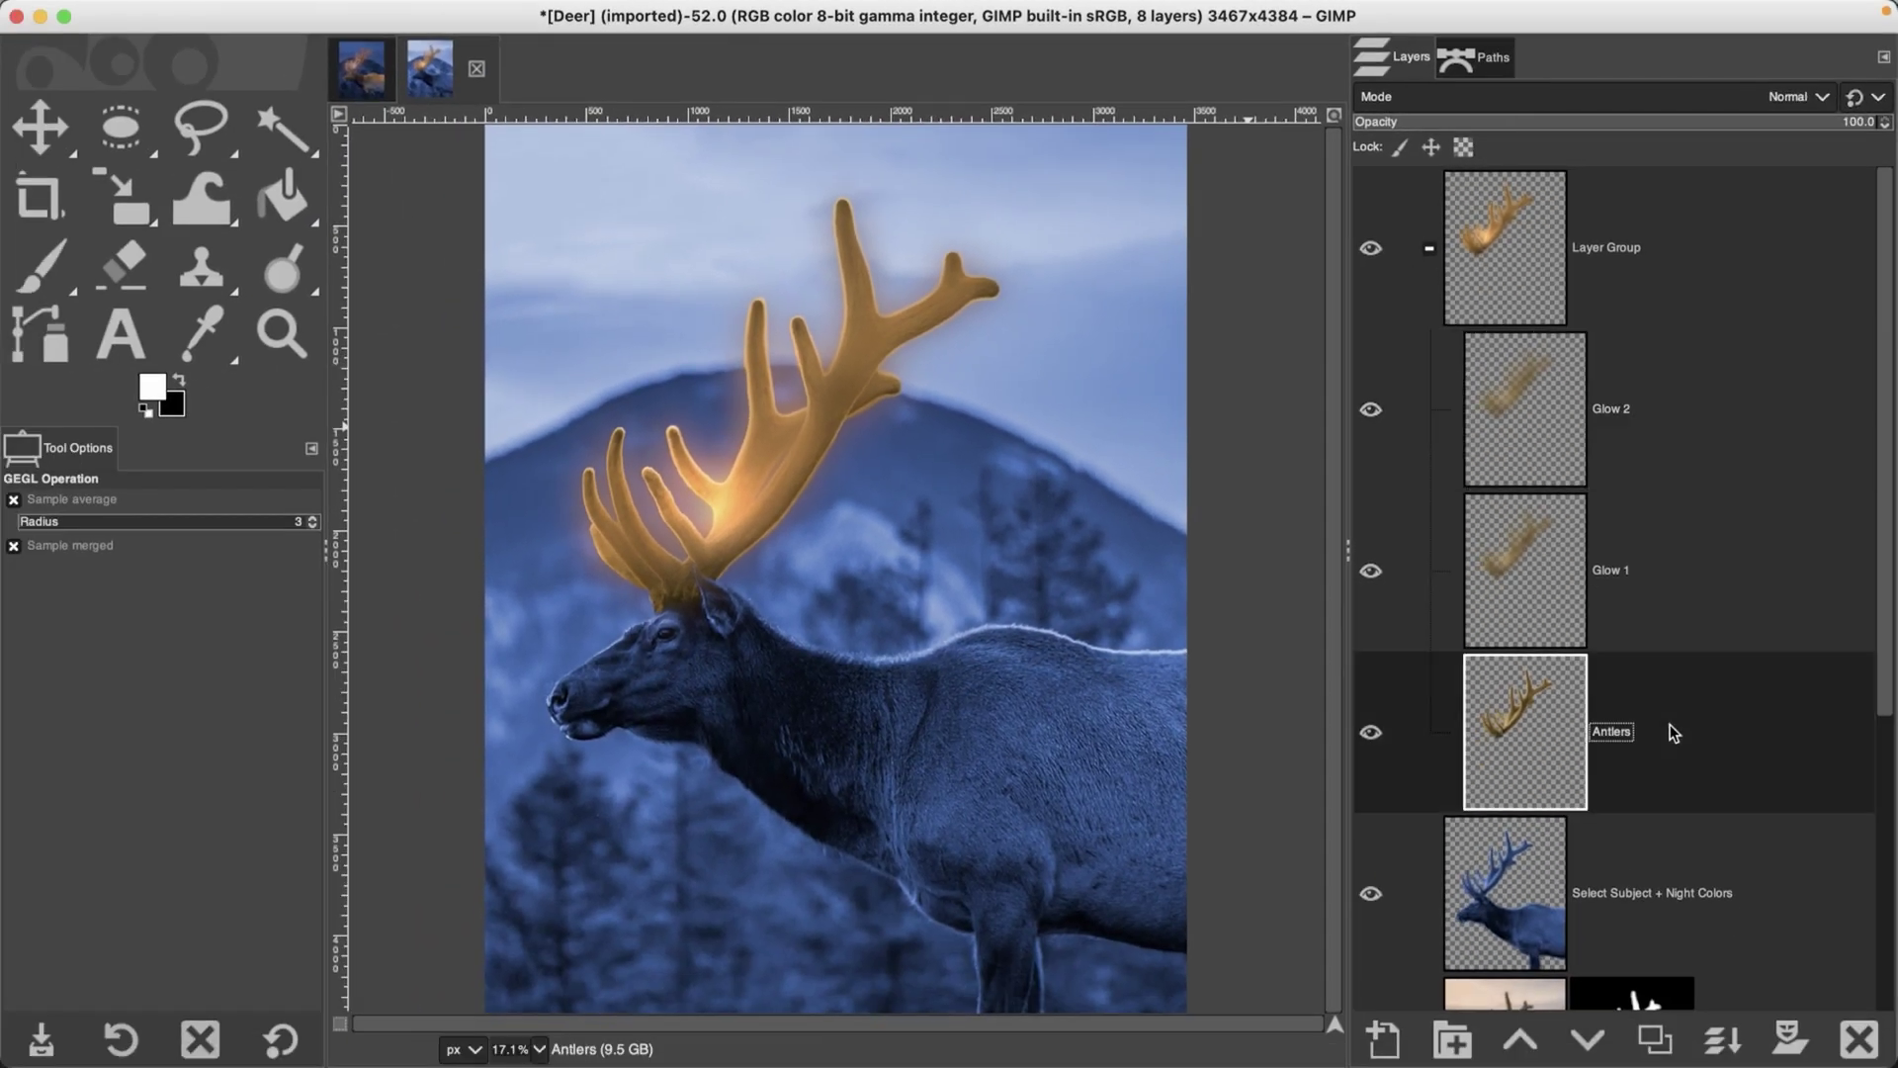
click(1654, 1039)
click(1520, 1039)
click(1520, 1039)
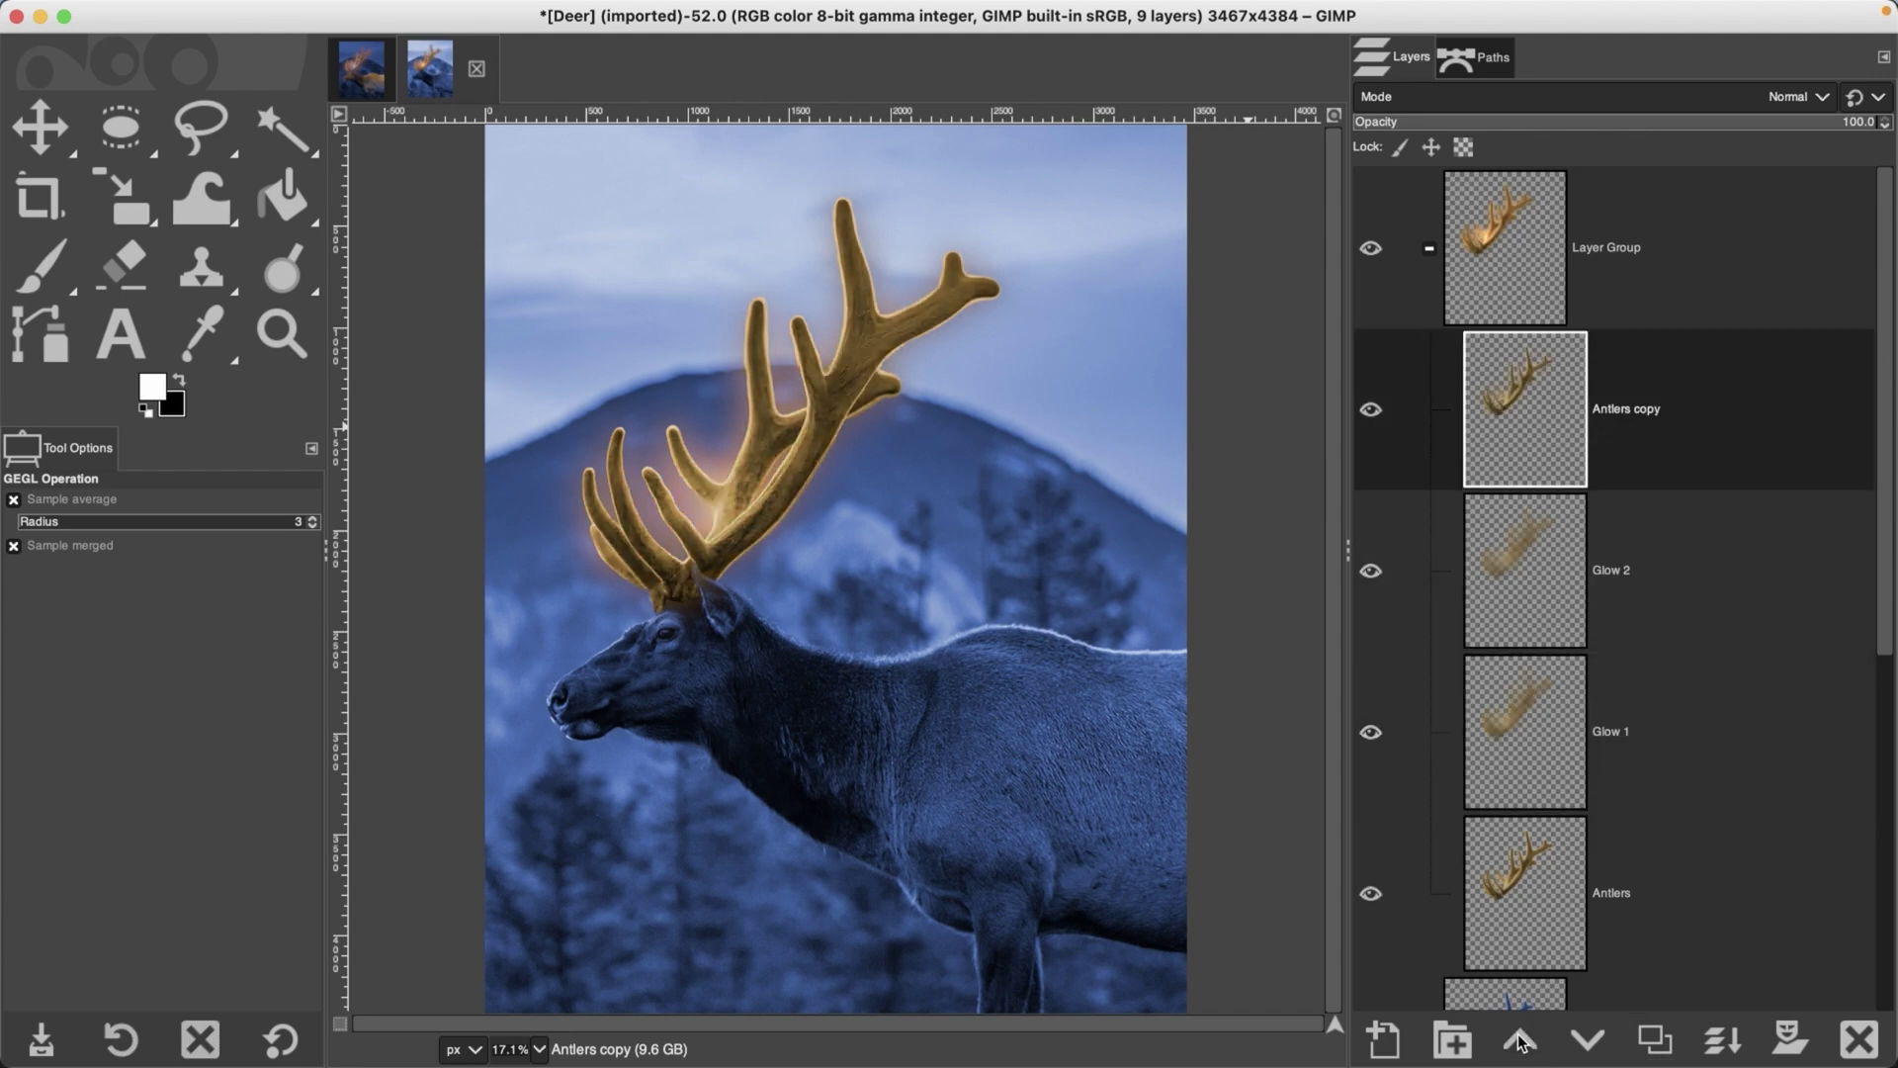
Step: Apply a Gaussian Blur of 6.07 in X and Y to the raised Antlers copy
click(684, 15)
mouse_move(722, 181)
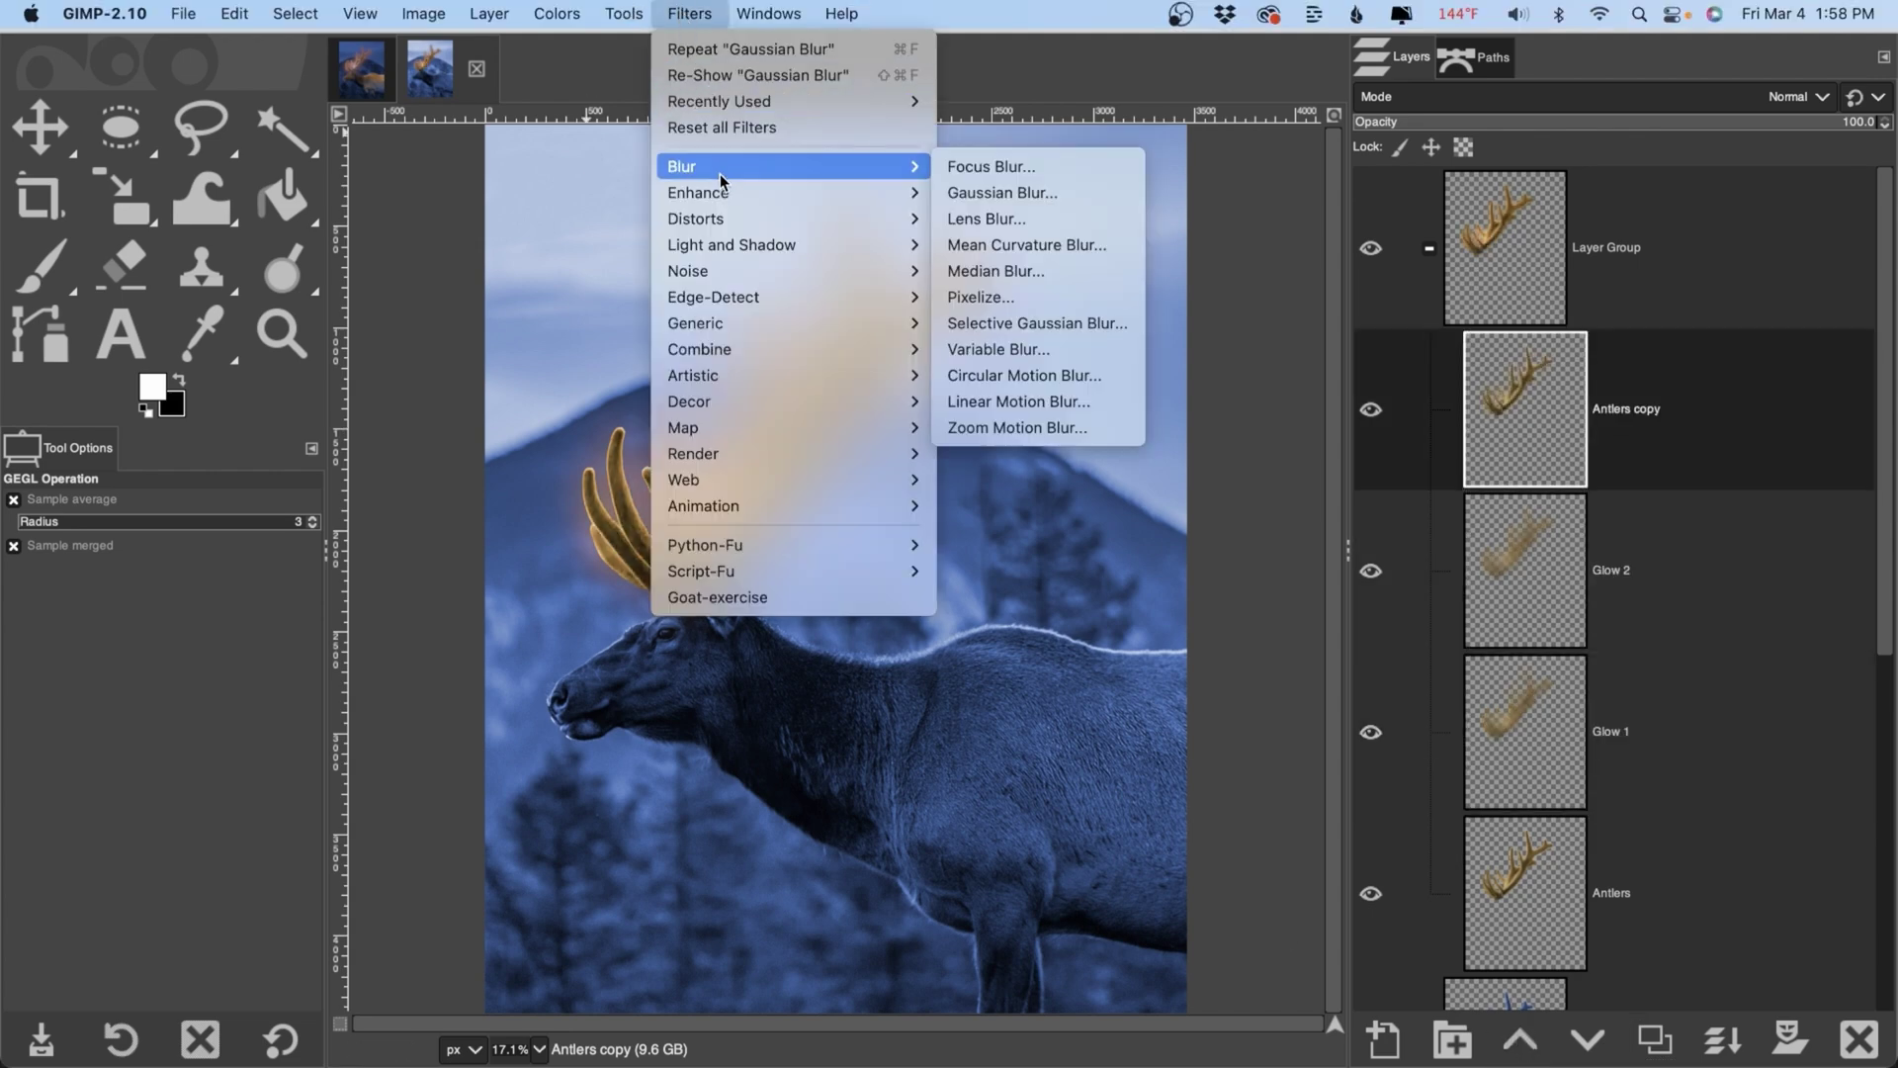
click(1047, 192)
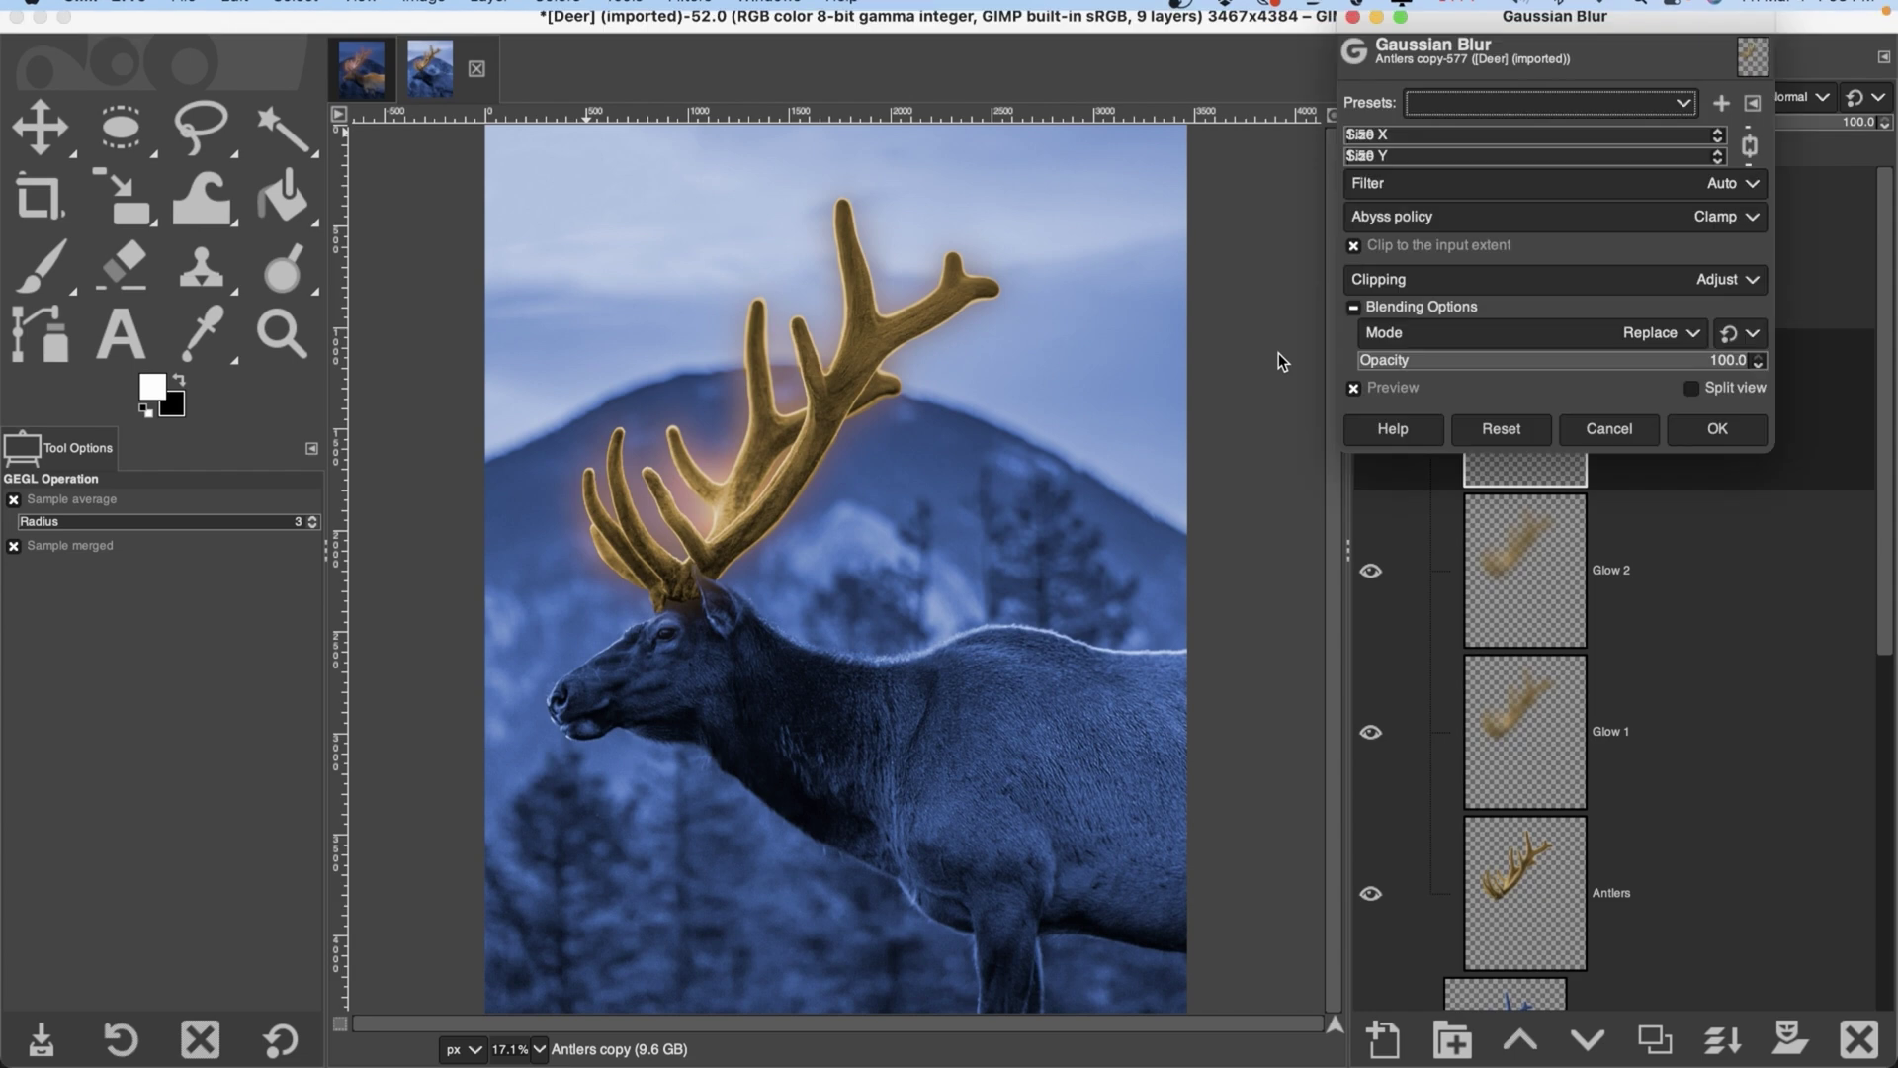
drag(1376, 129, 1366, 130)
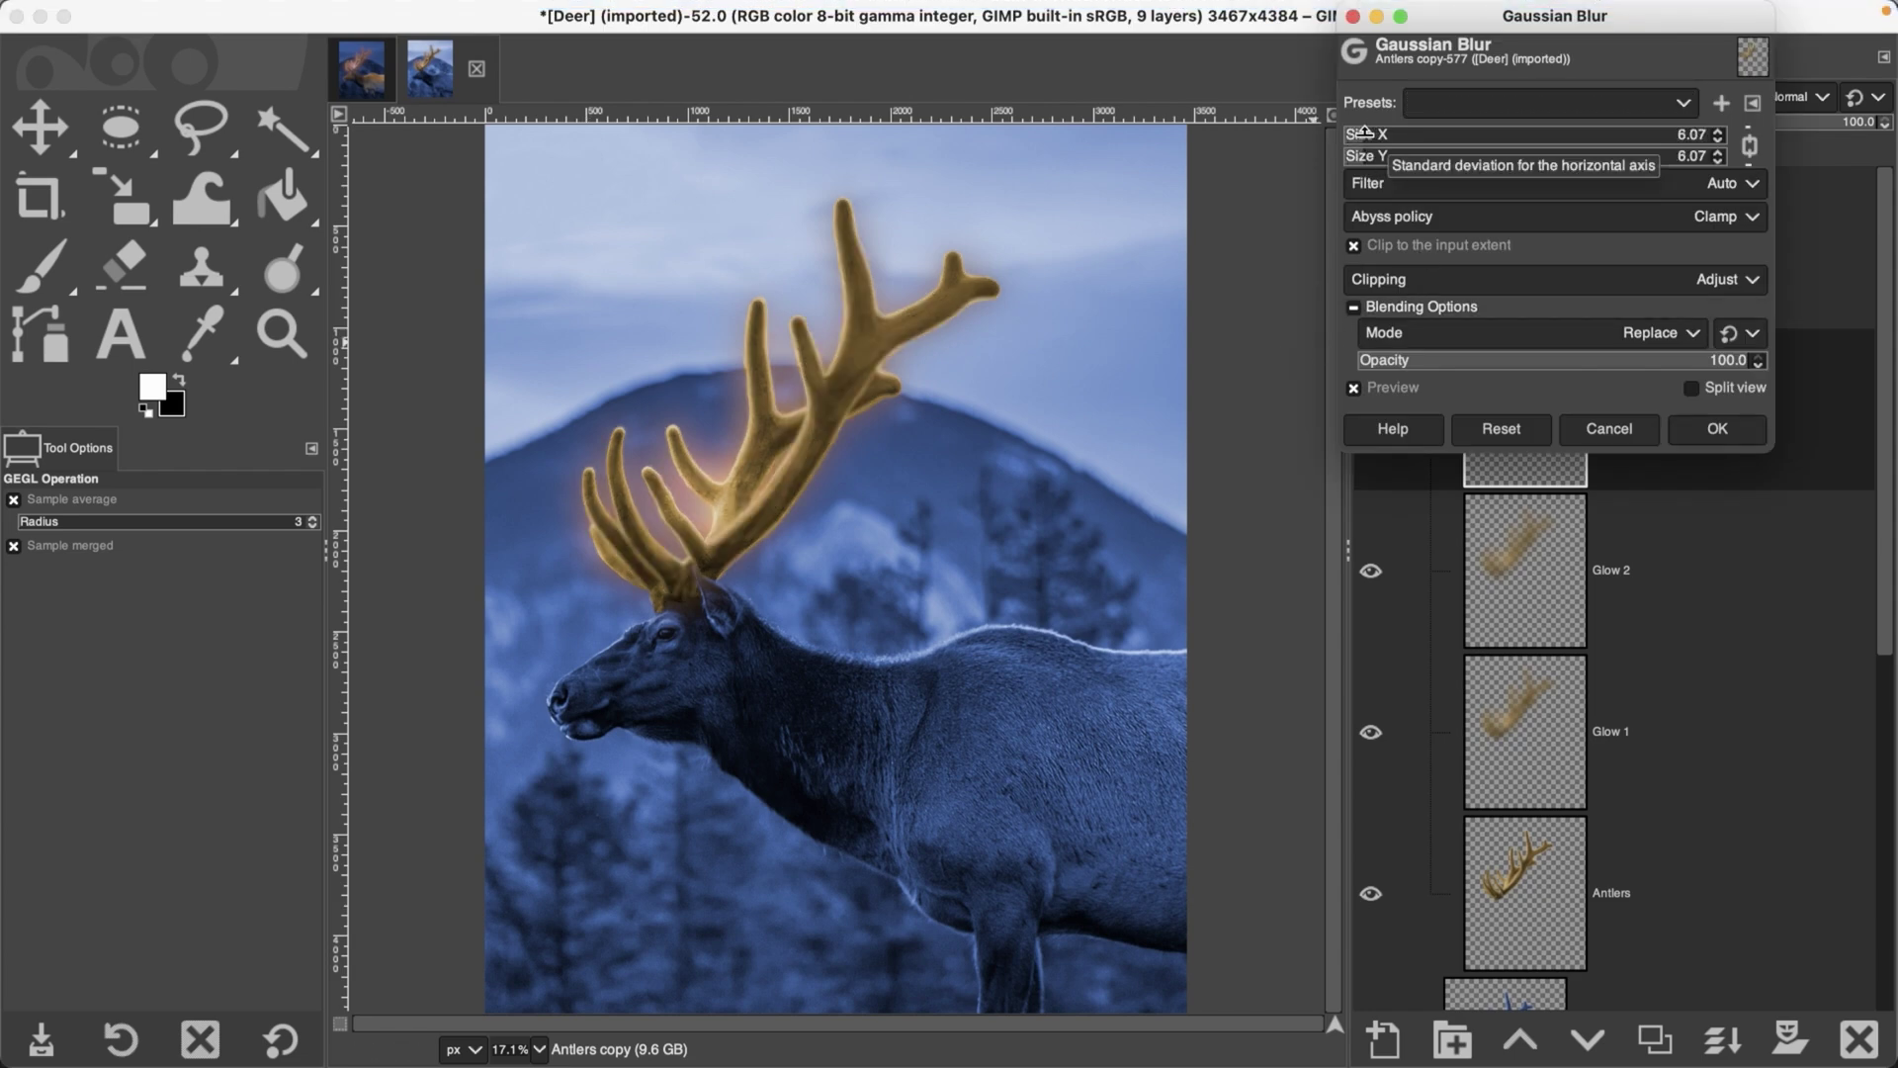
click(1700, 435)
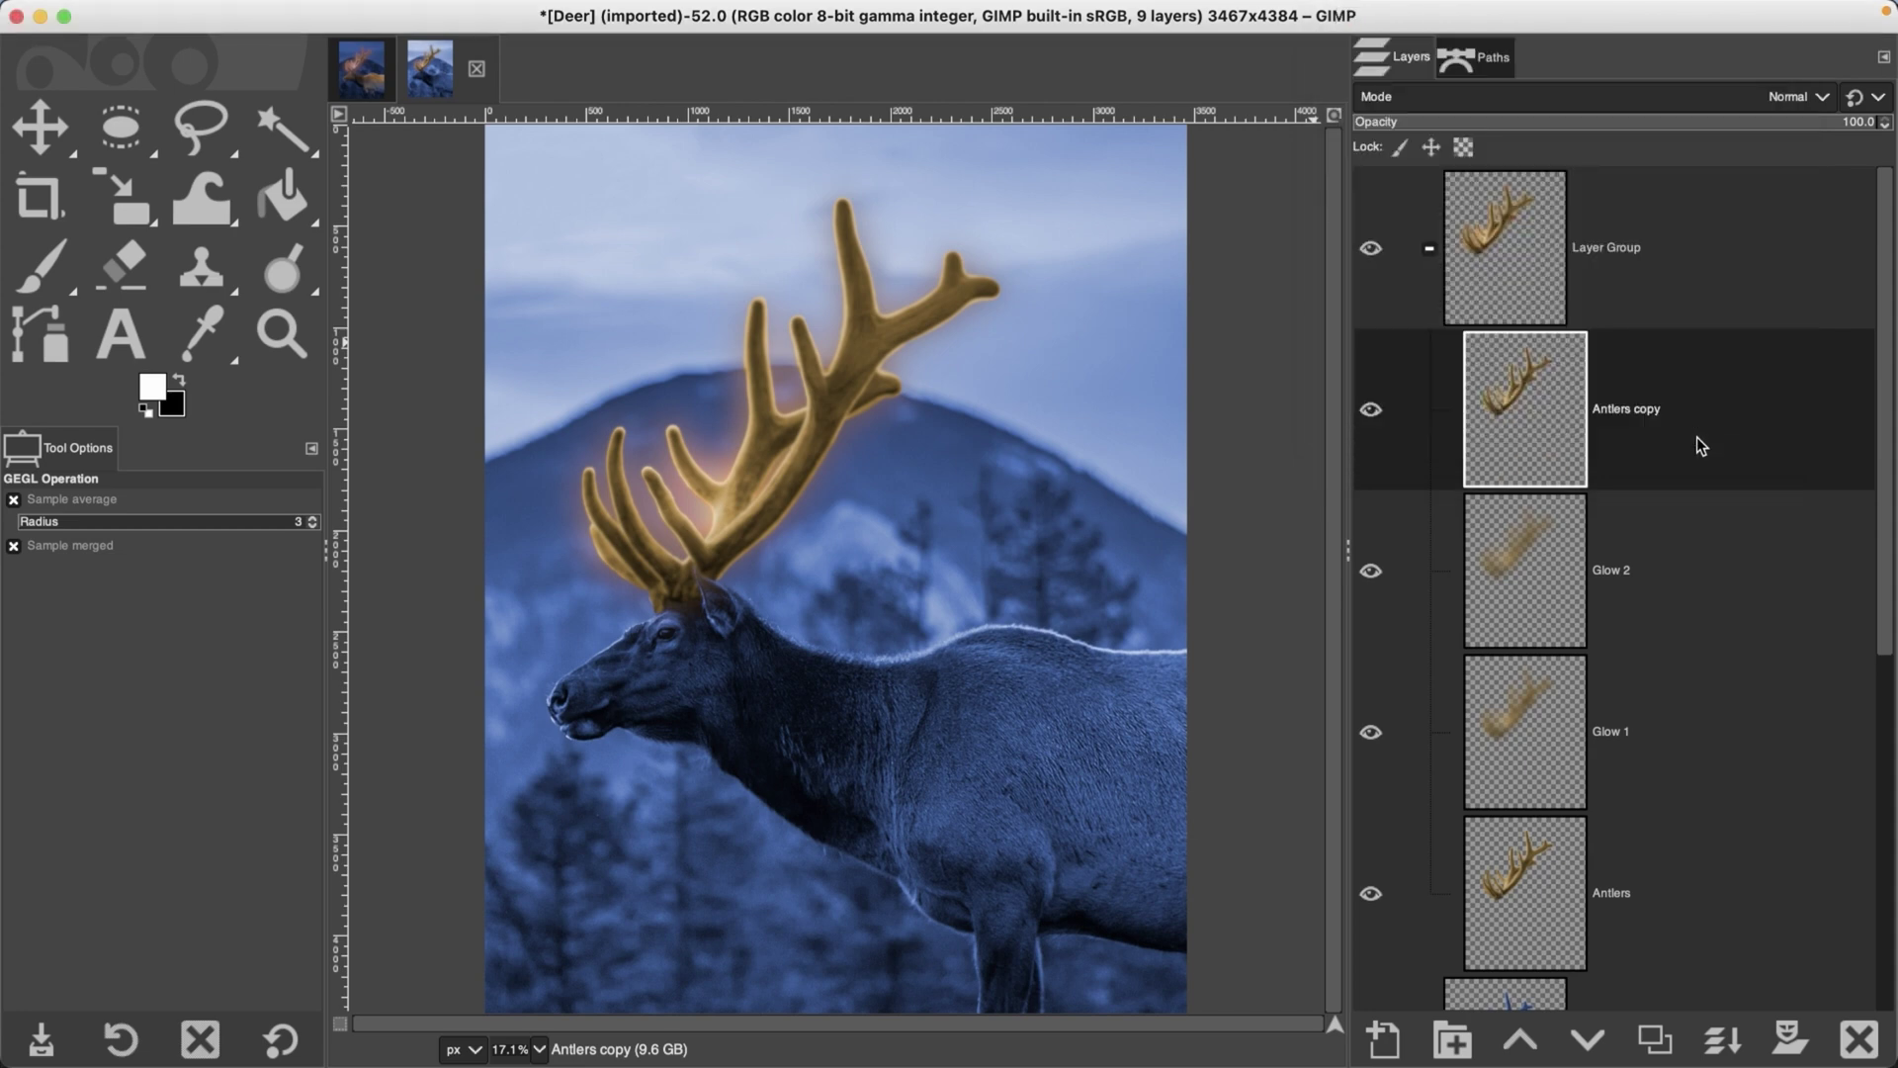
Step: Colorize the Night layer with the dark blue 18273f
drag(1889, 438, 1889, 805)
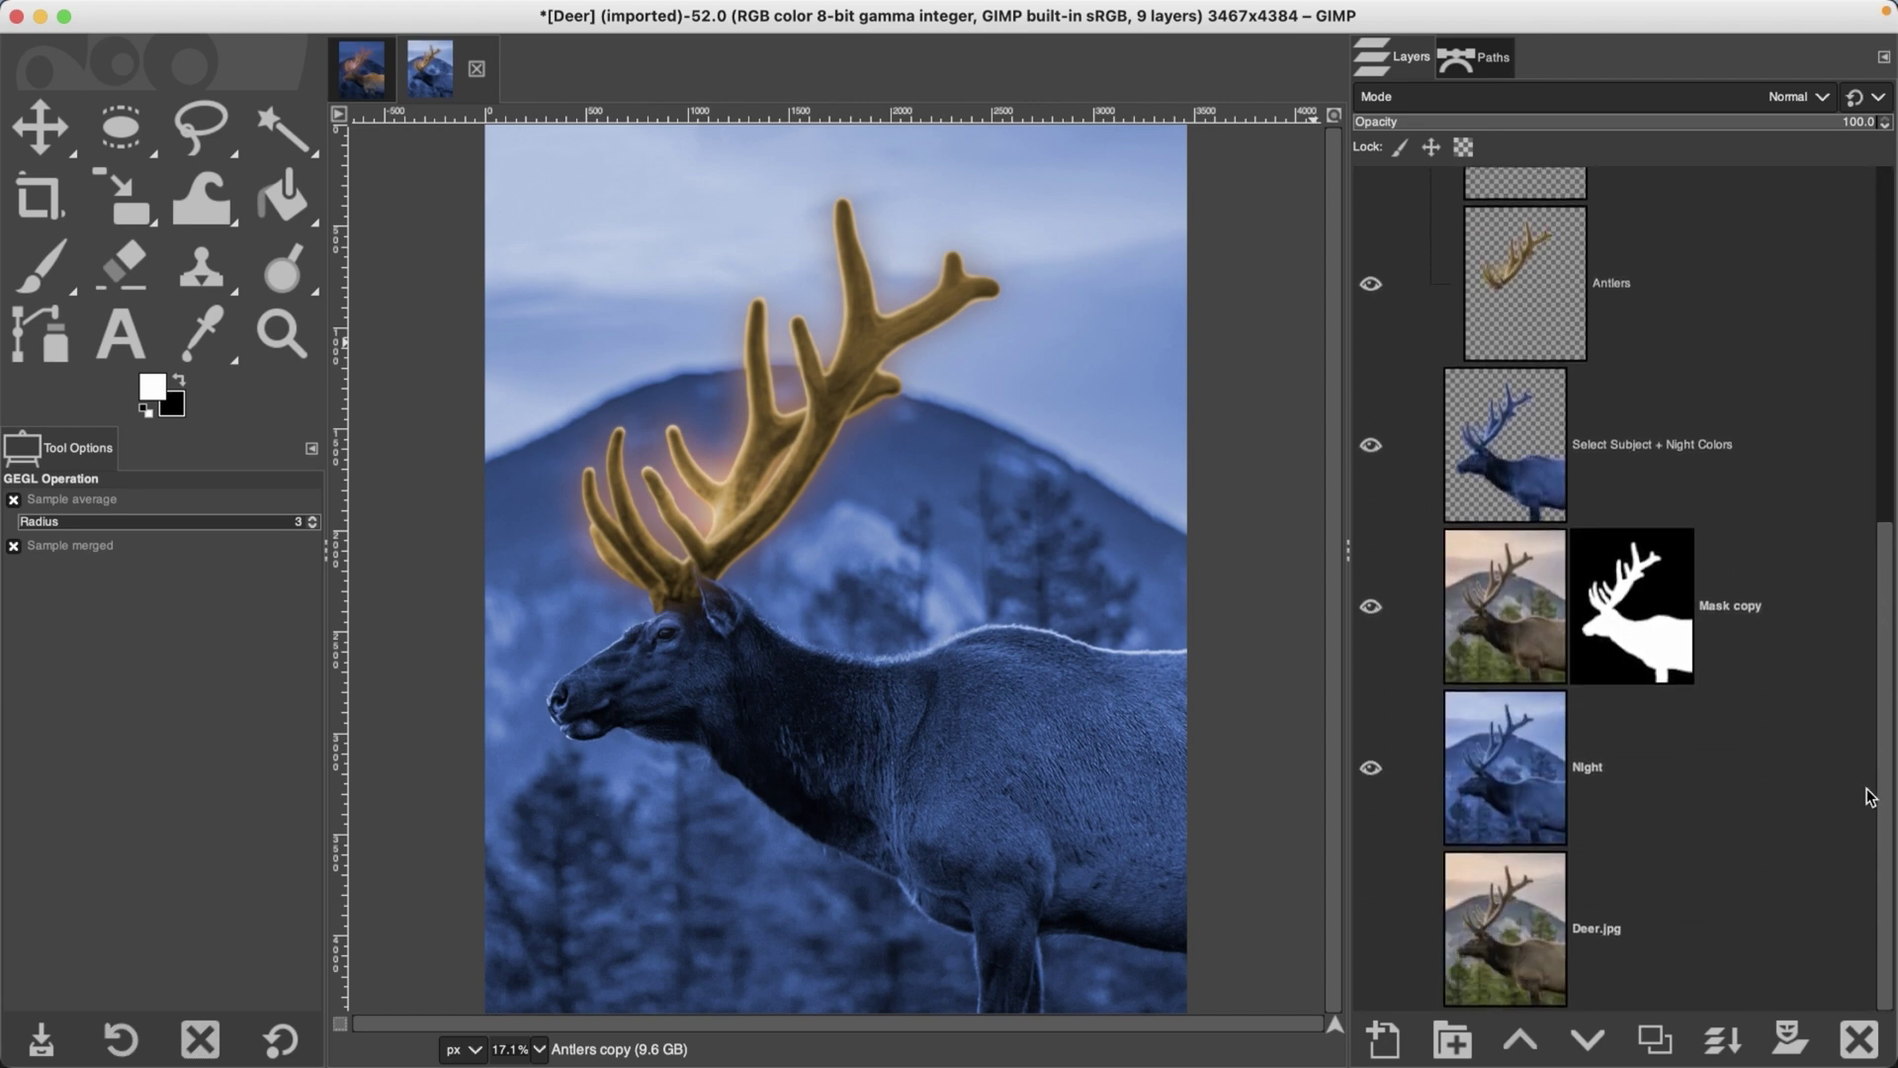
click(1495, 756)
mouse_move(717, 8)
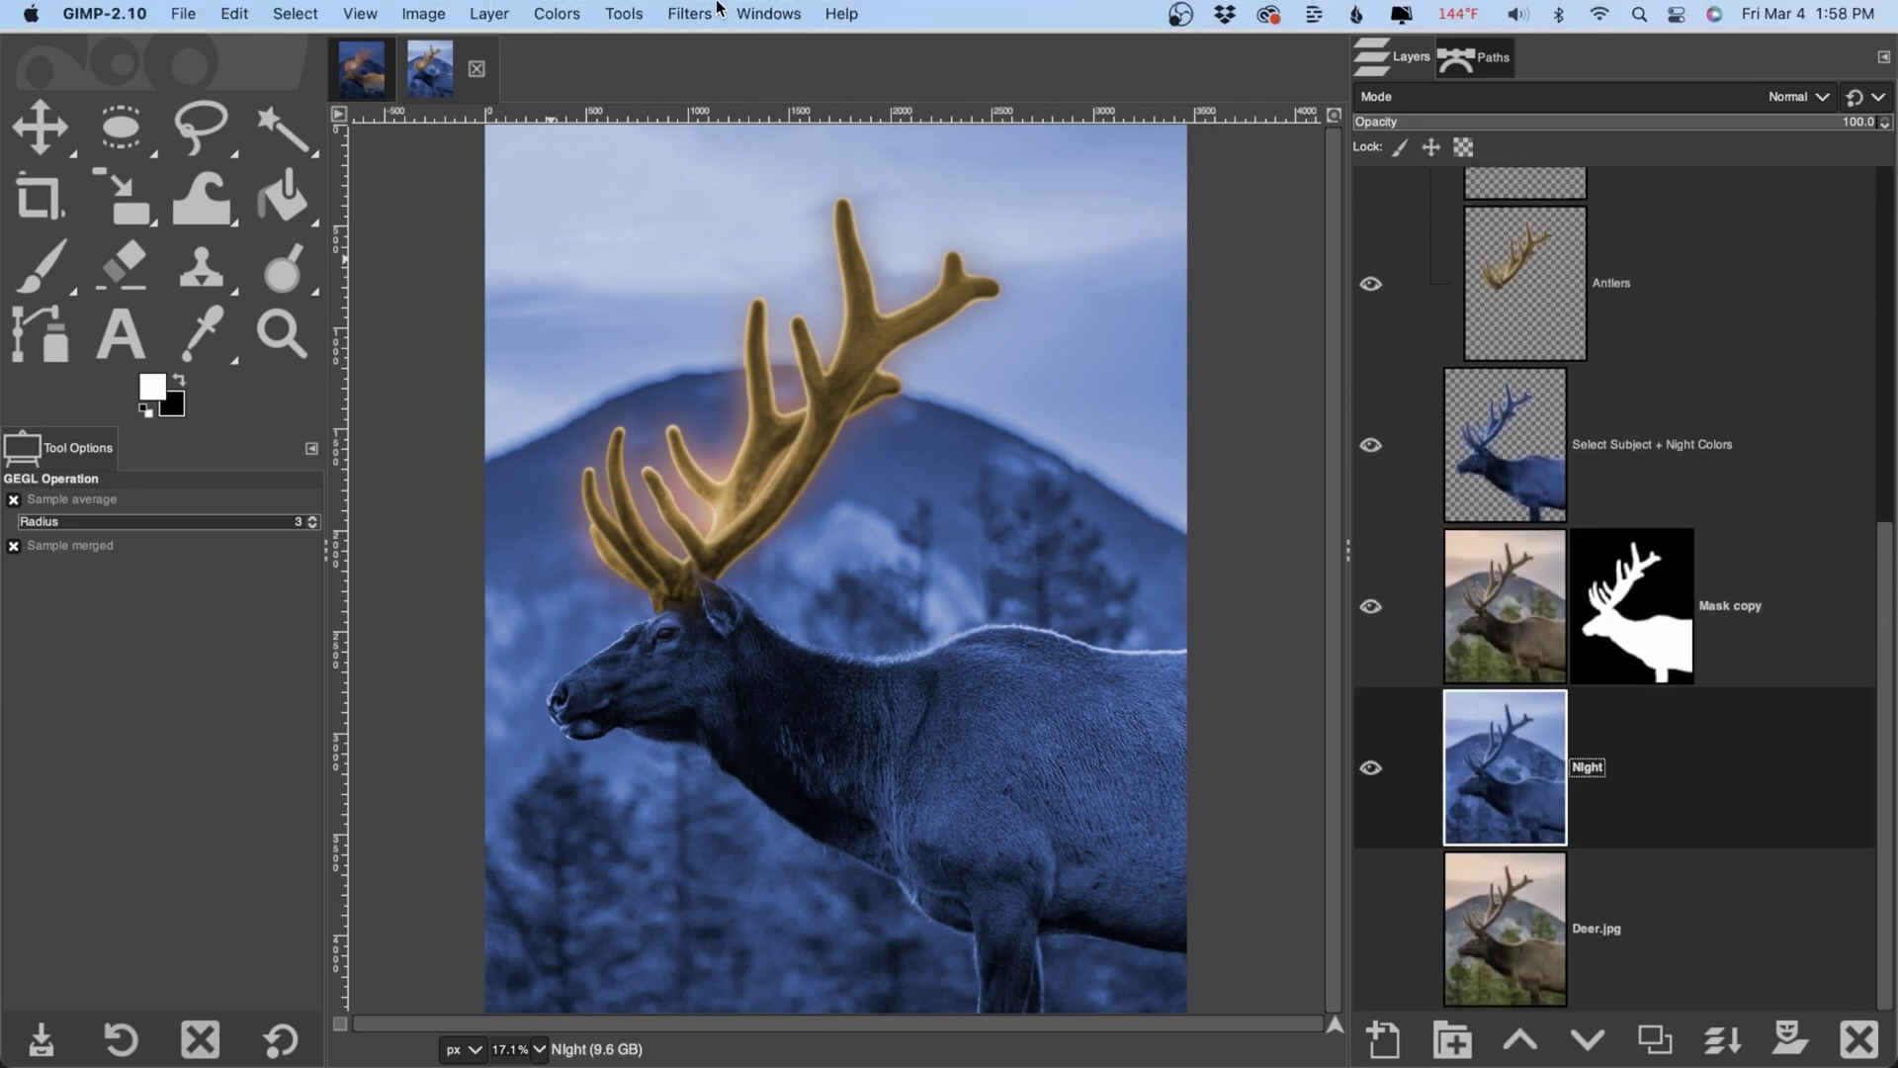
click(577, 10)
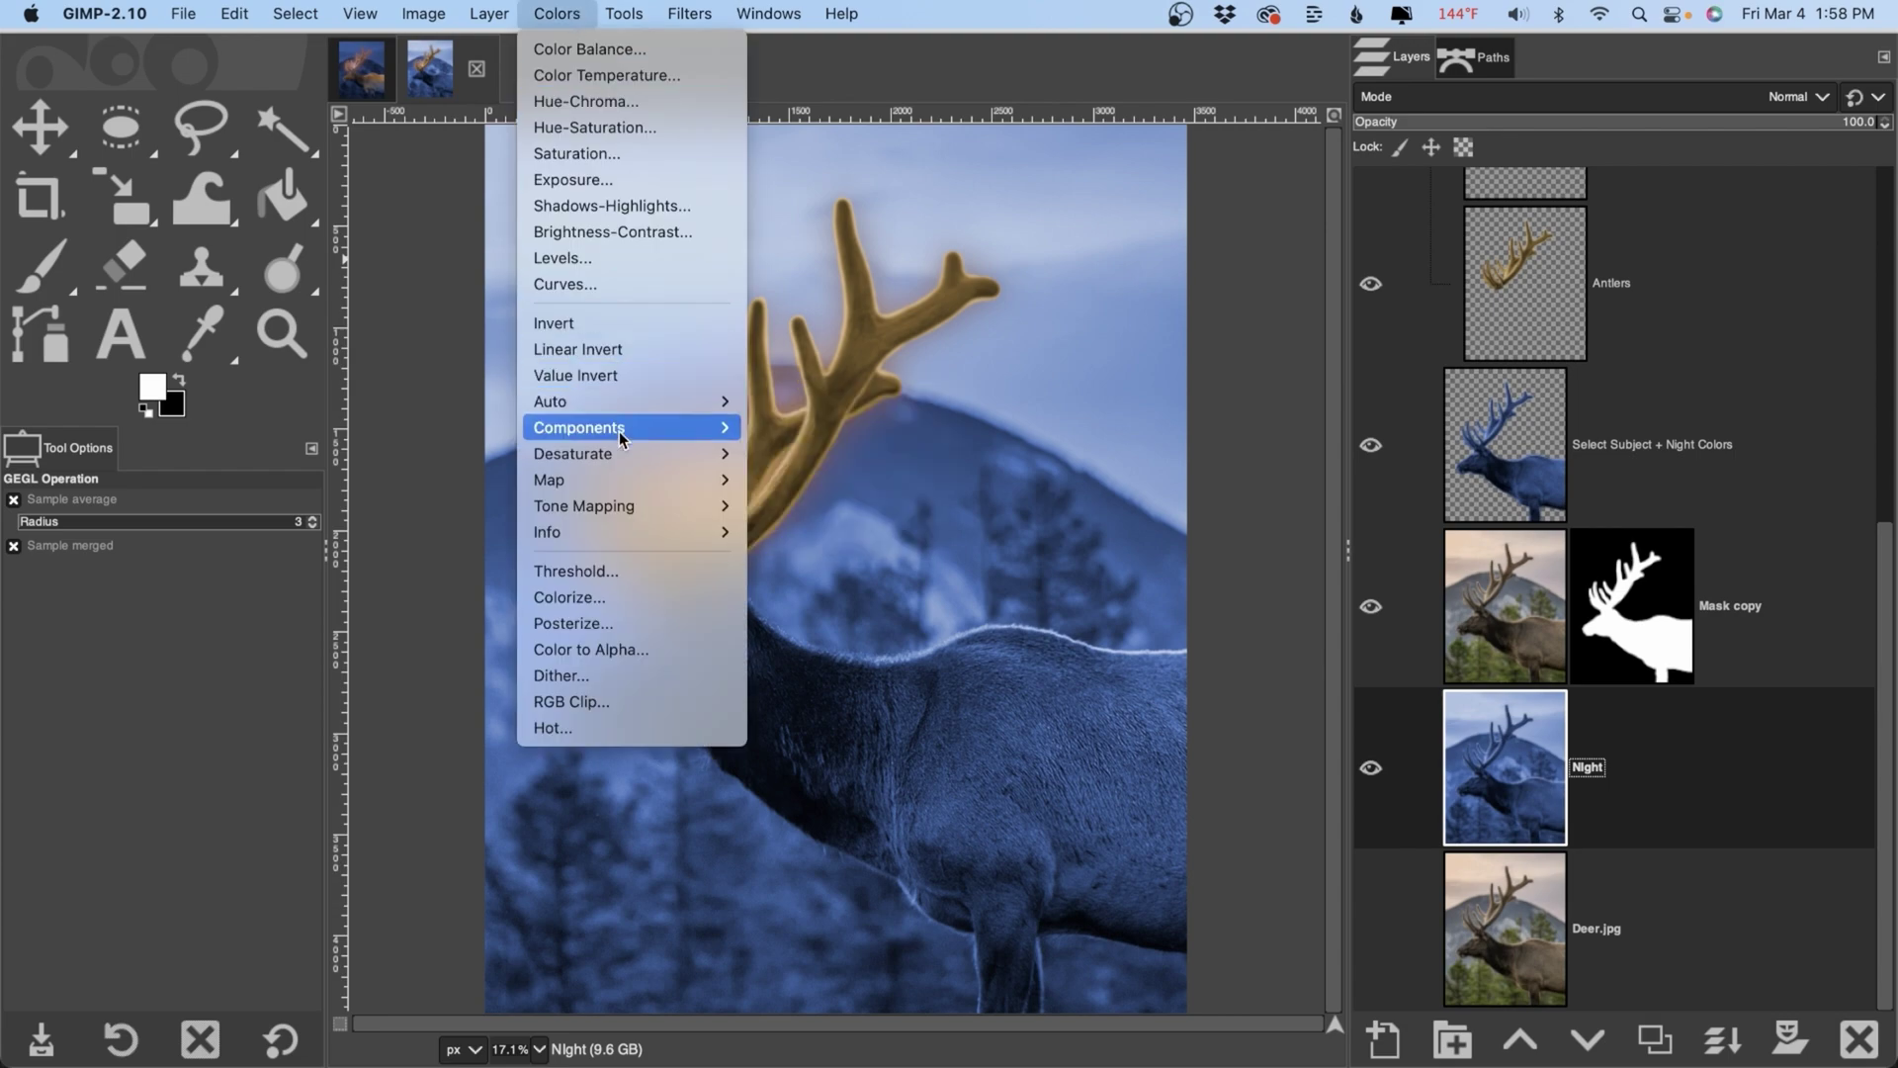
click(625, 597)
click(1631, 198)
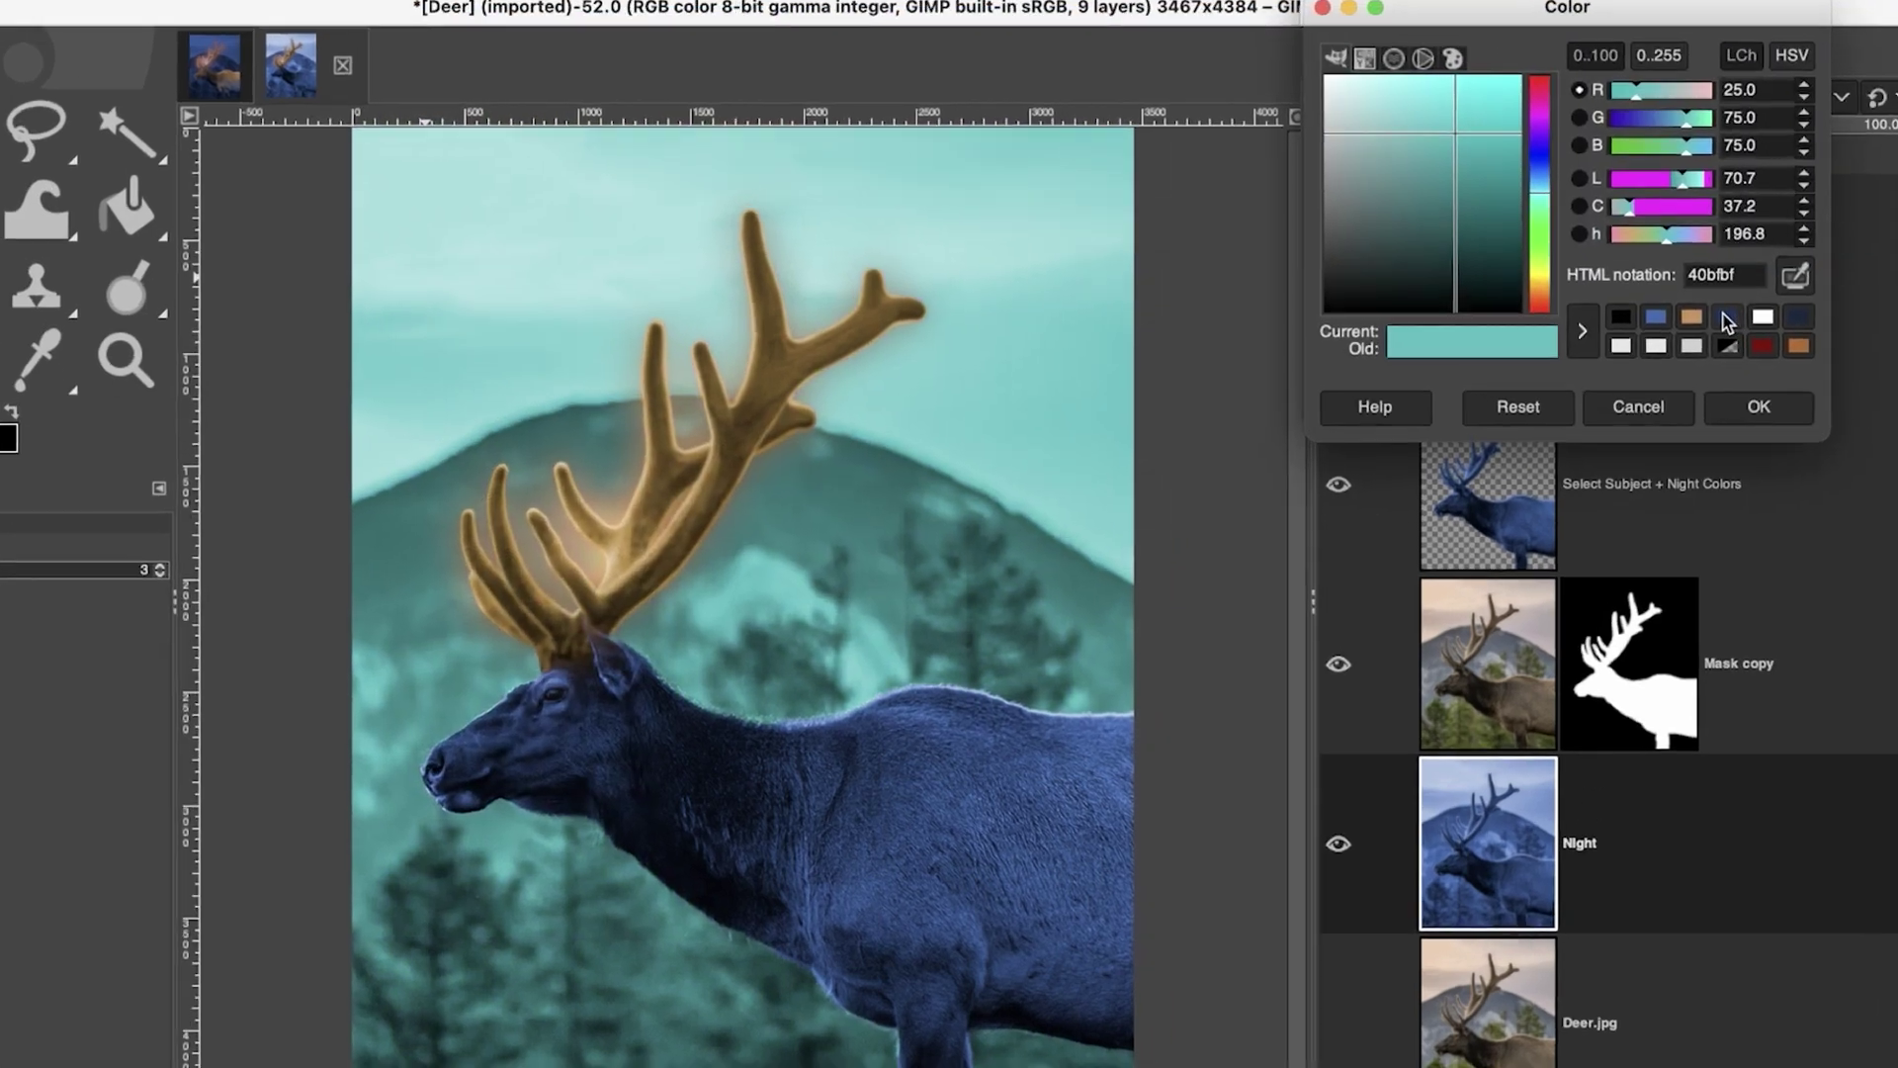
click(1718, 297)
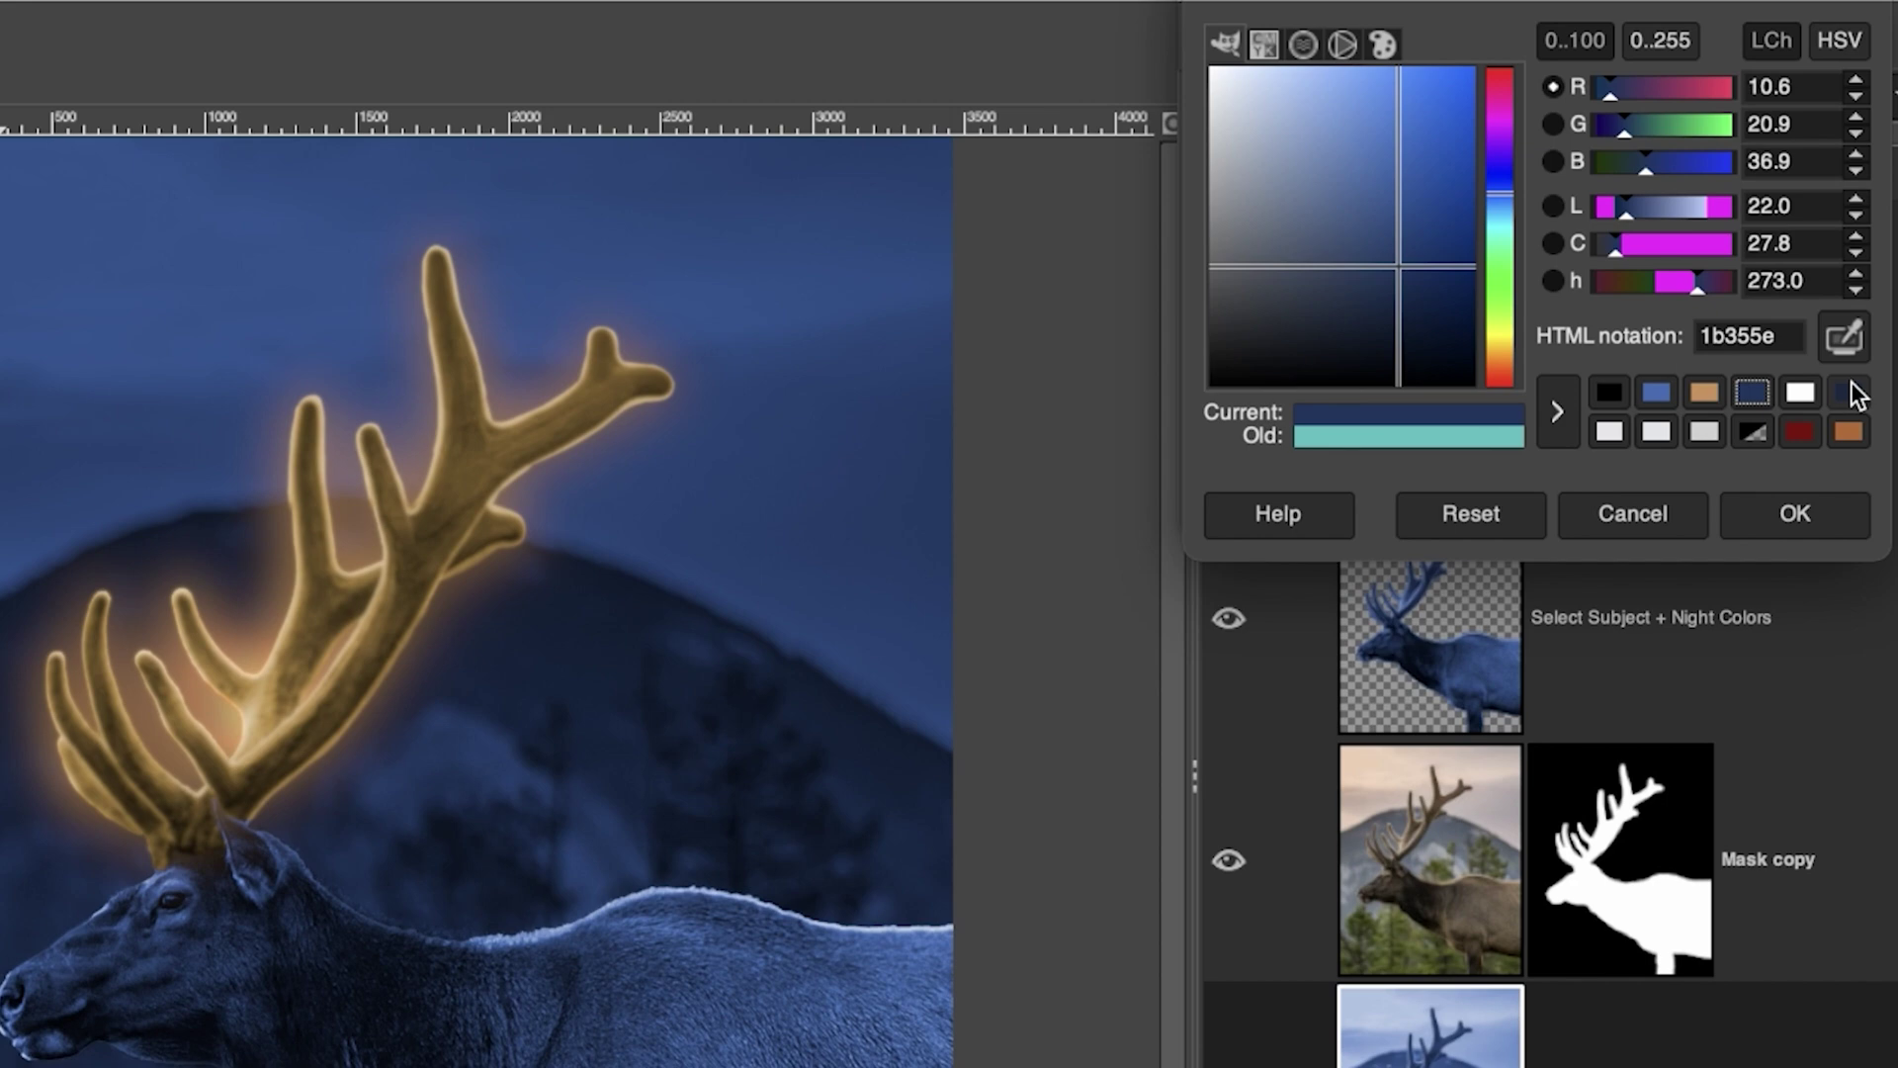
click(1848, 393)
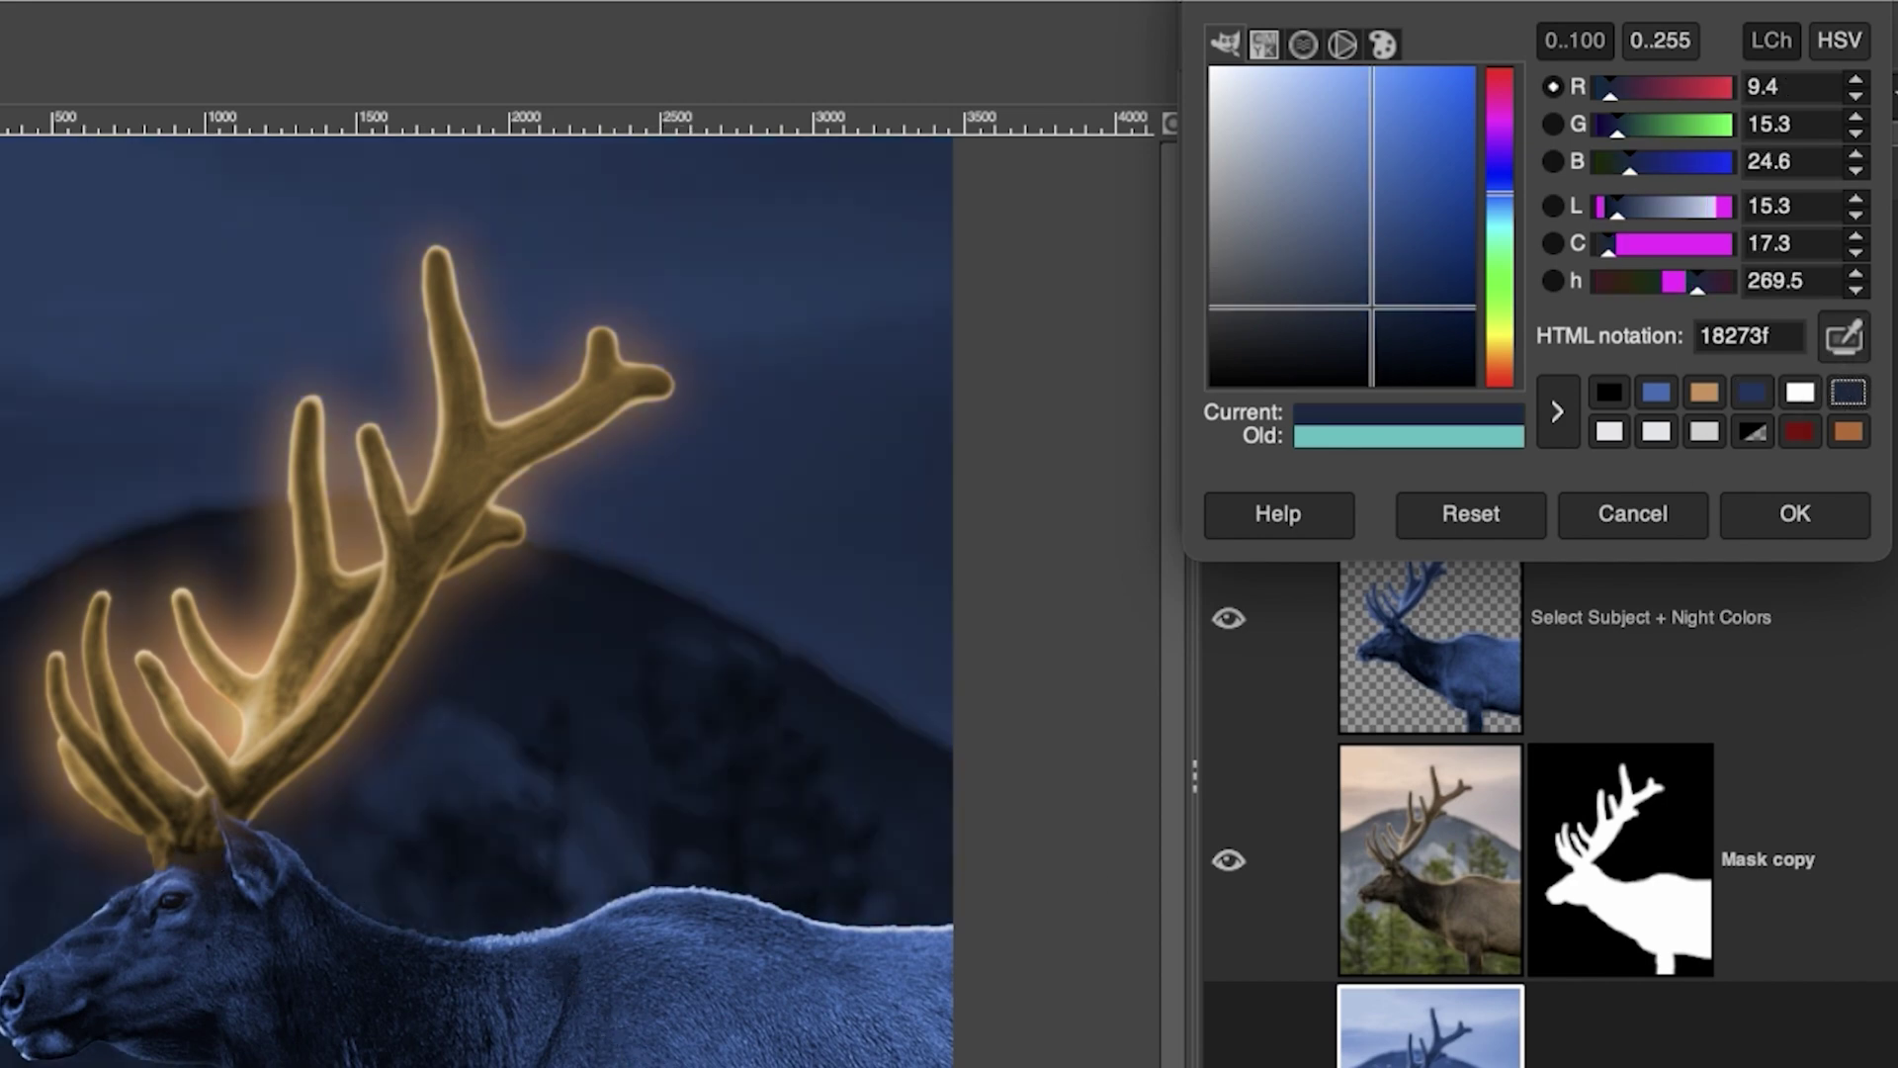
click(1807, 497)
click(1811, 509)
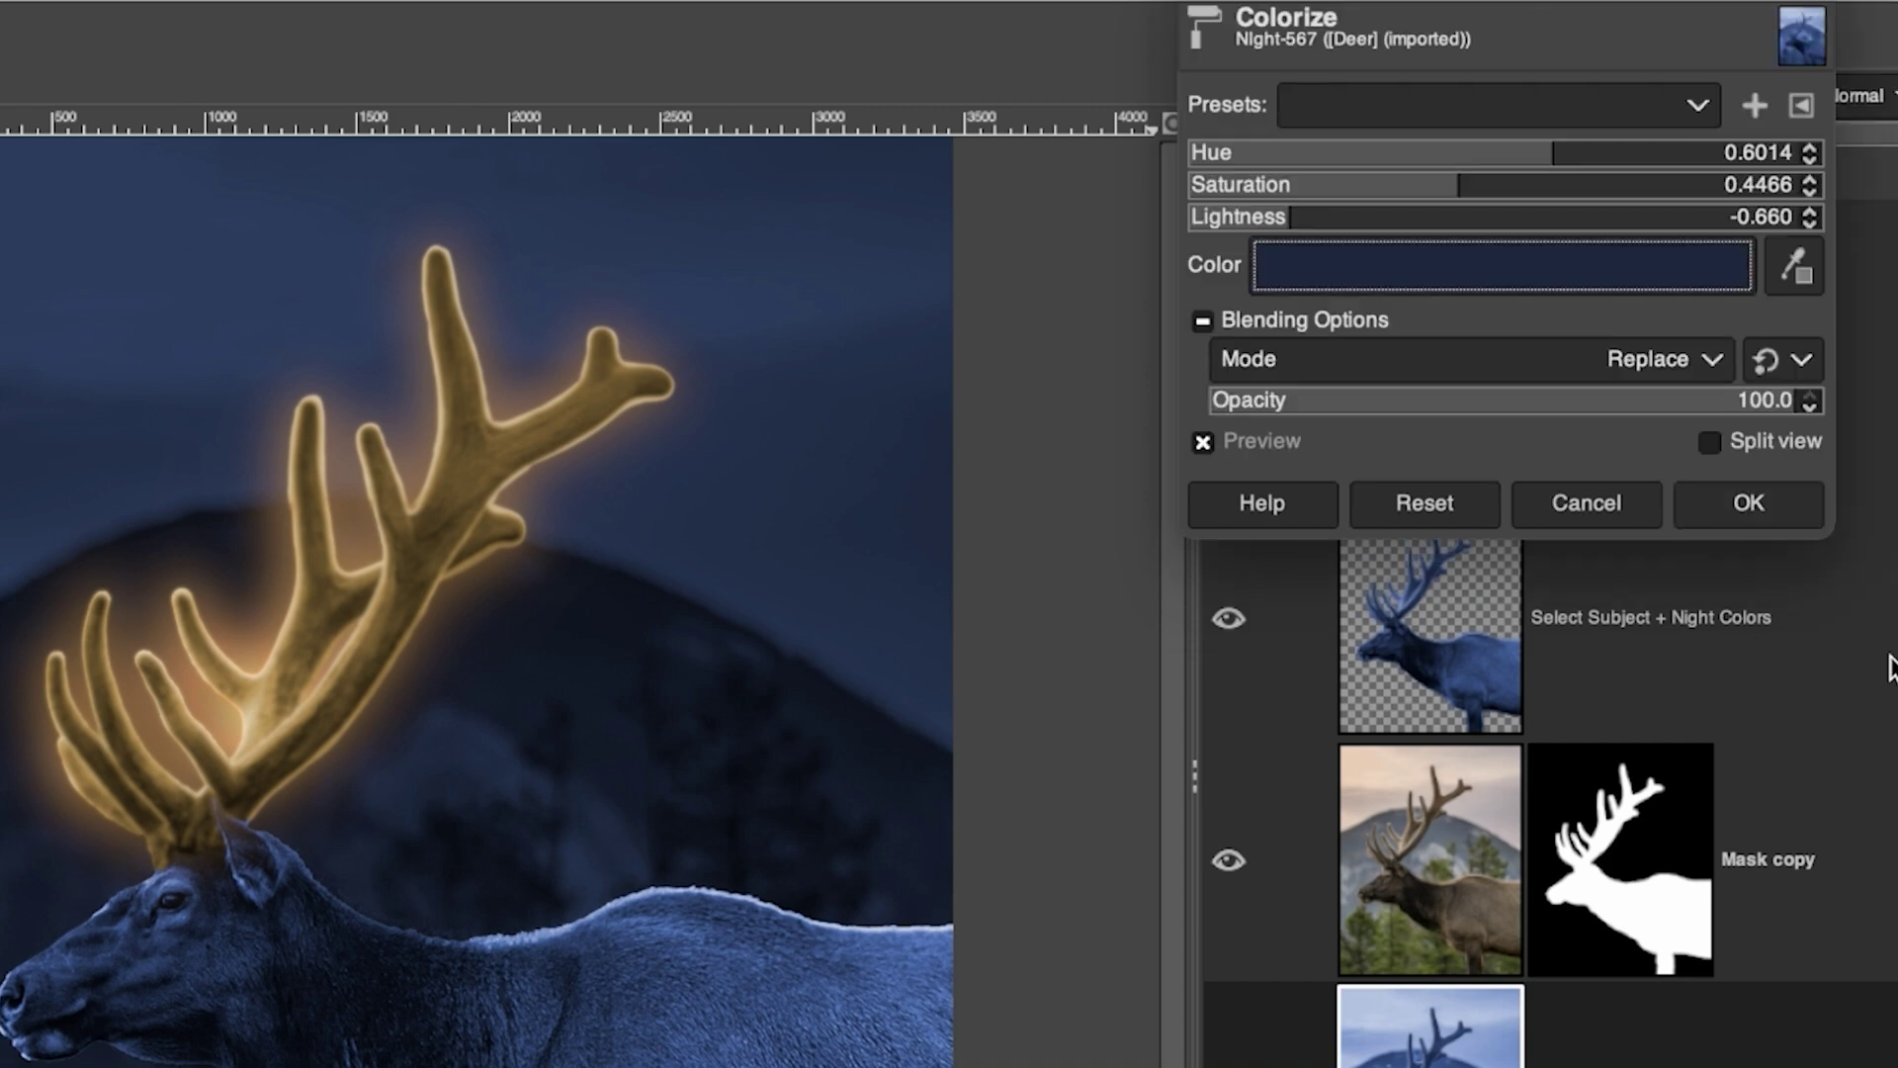
Step: Raise the Glow 2 layer's opacity to about 45
scroll(1542, 633, up, 10)
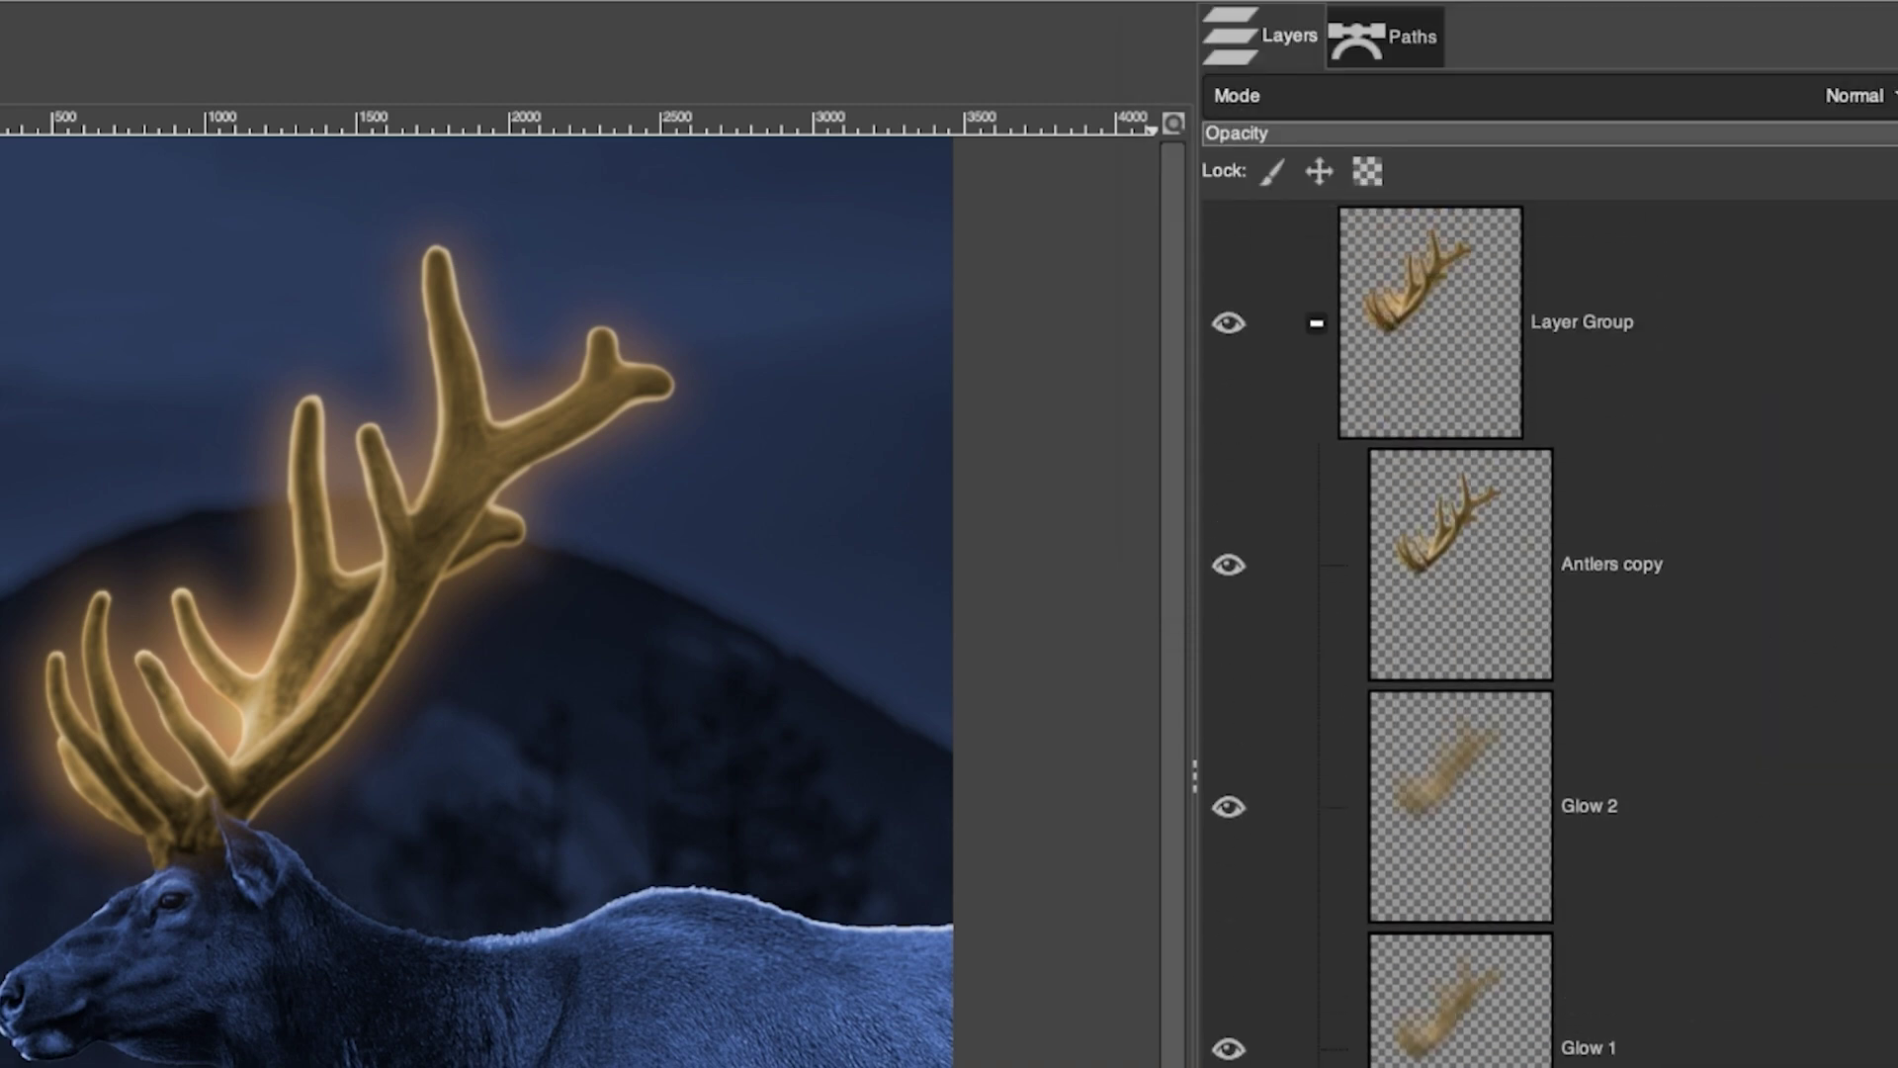
click(1677, 366)
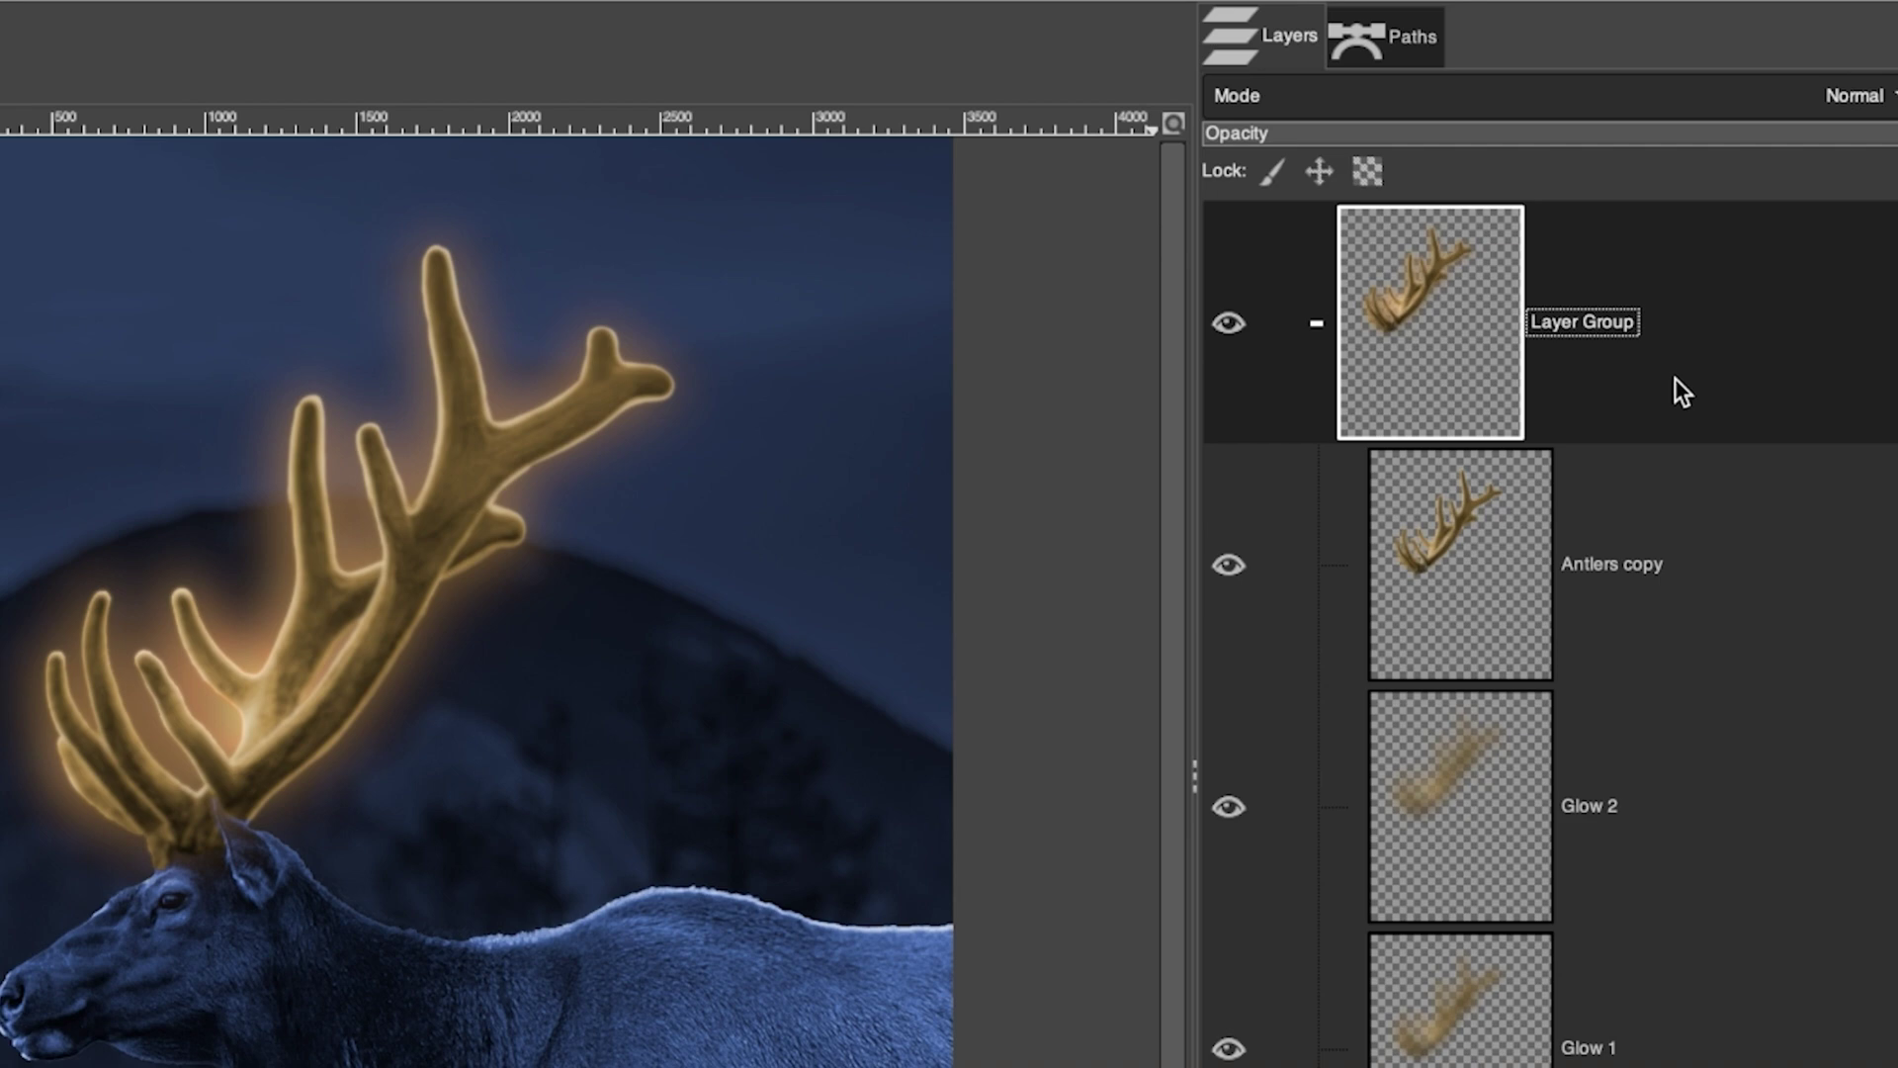
click(1696, 815)
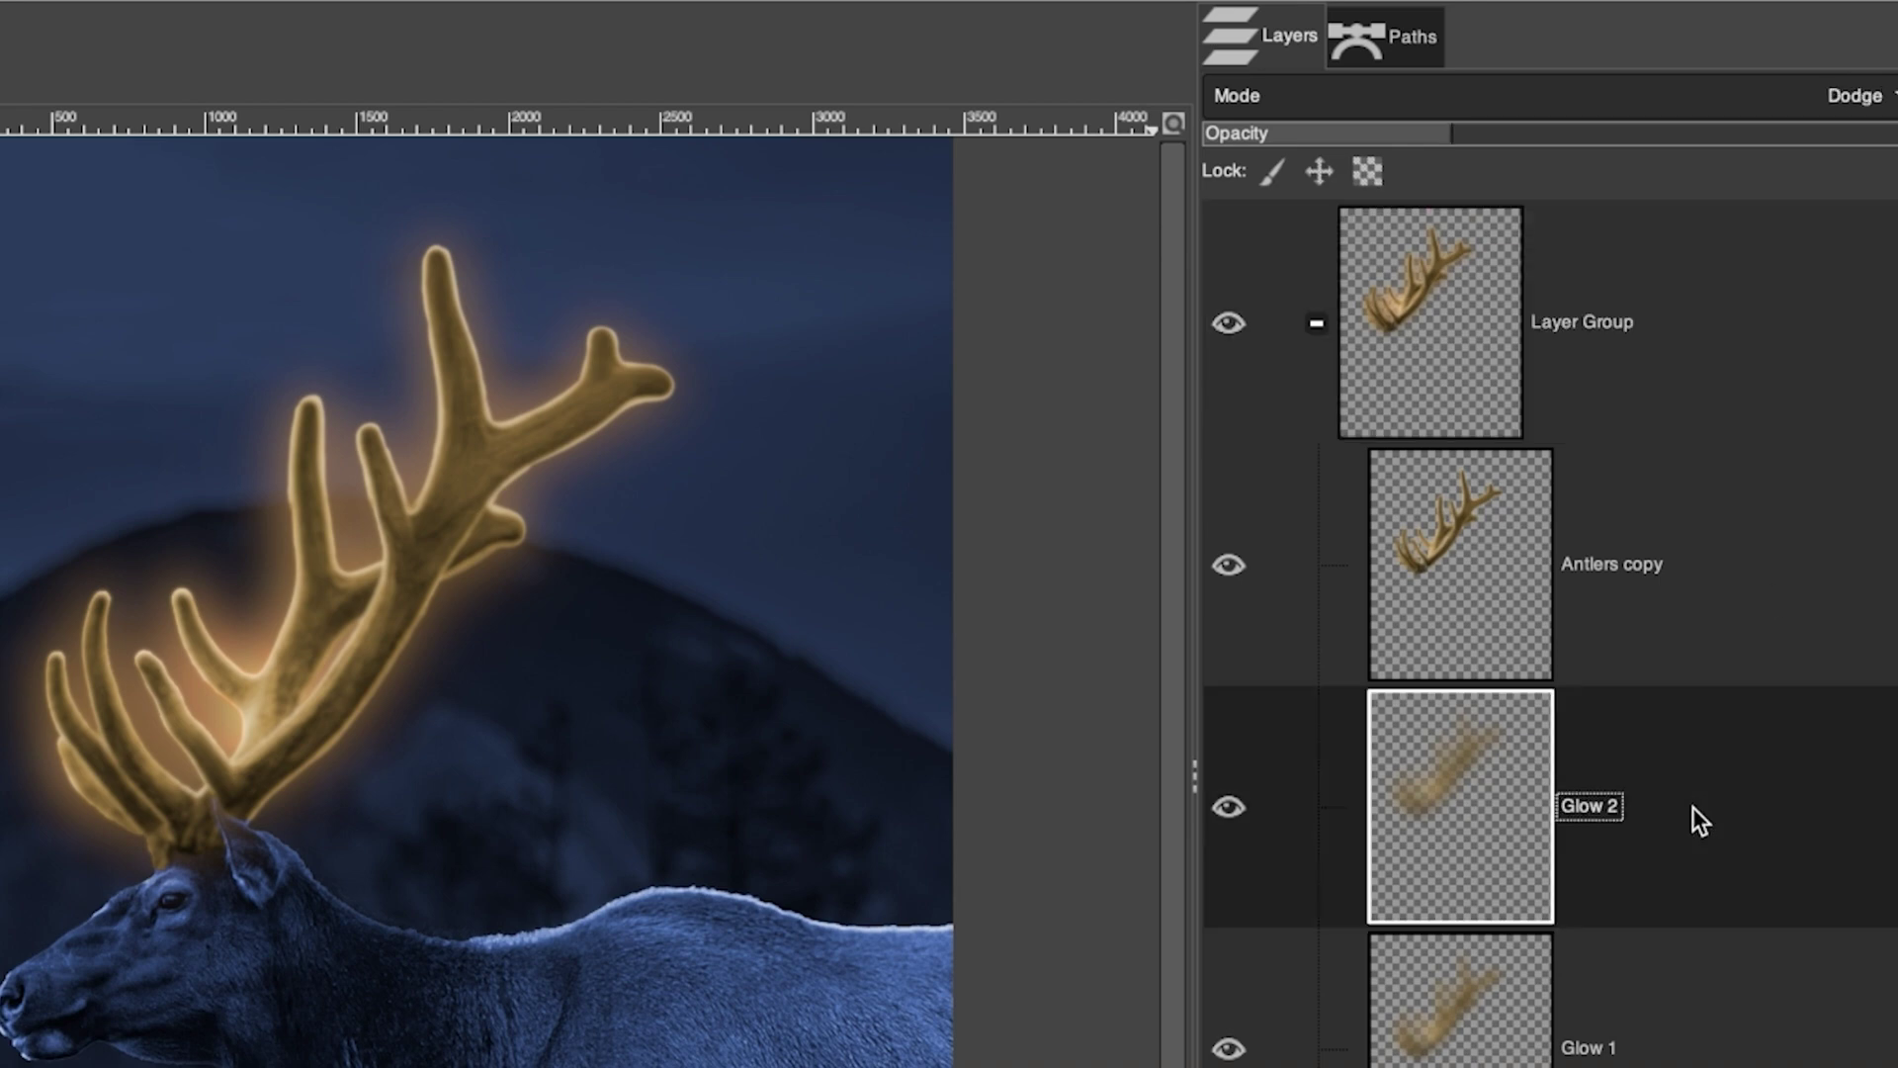
click(1494, 125)
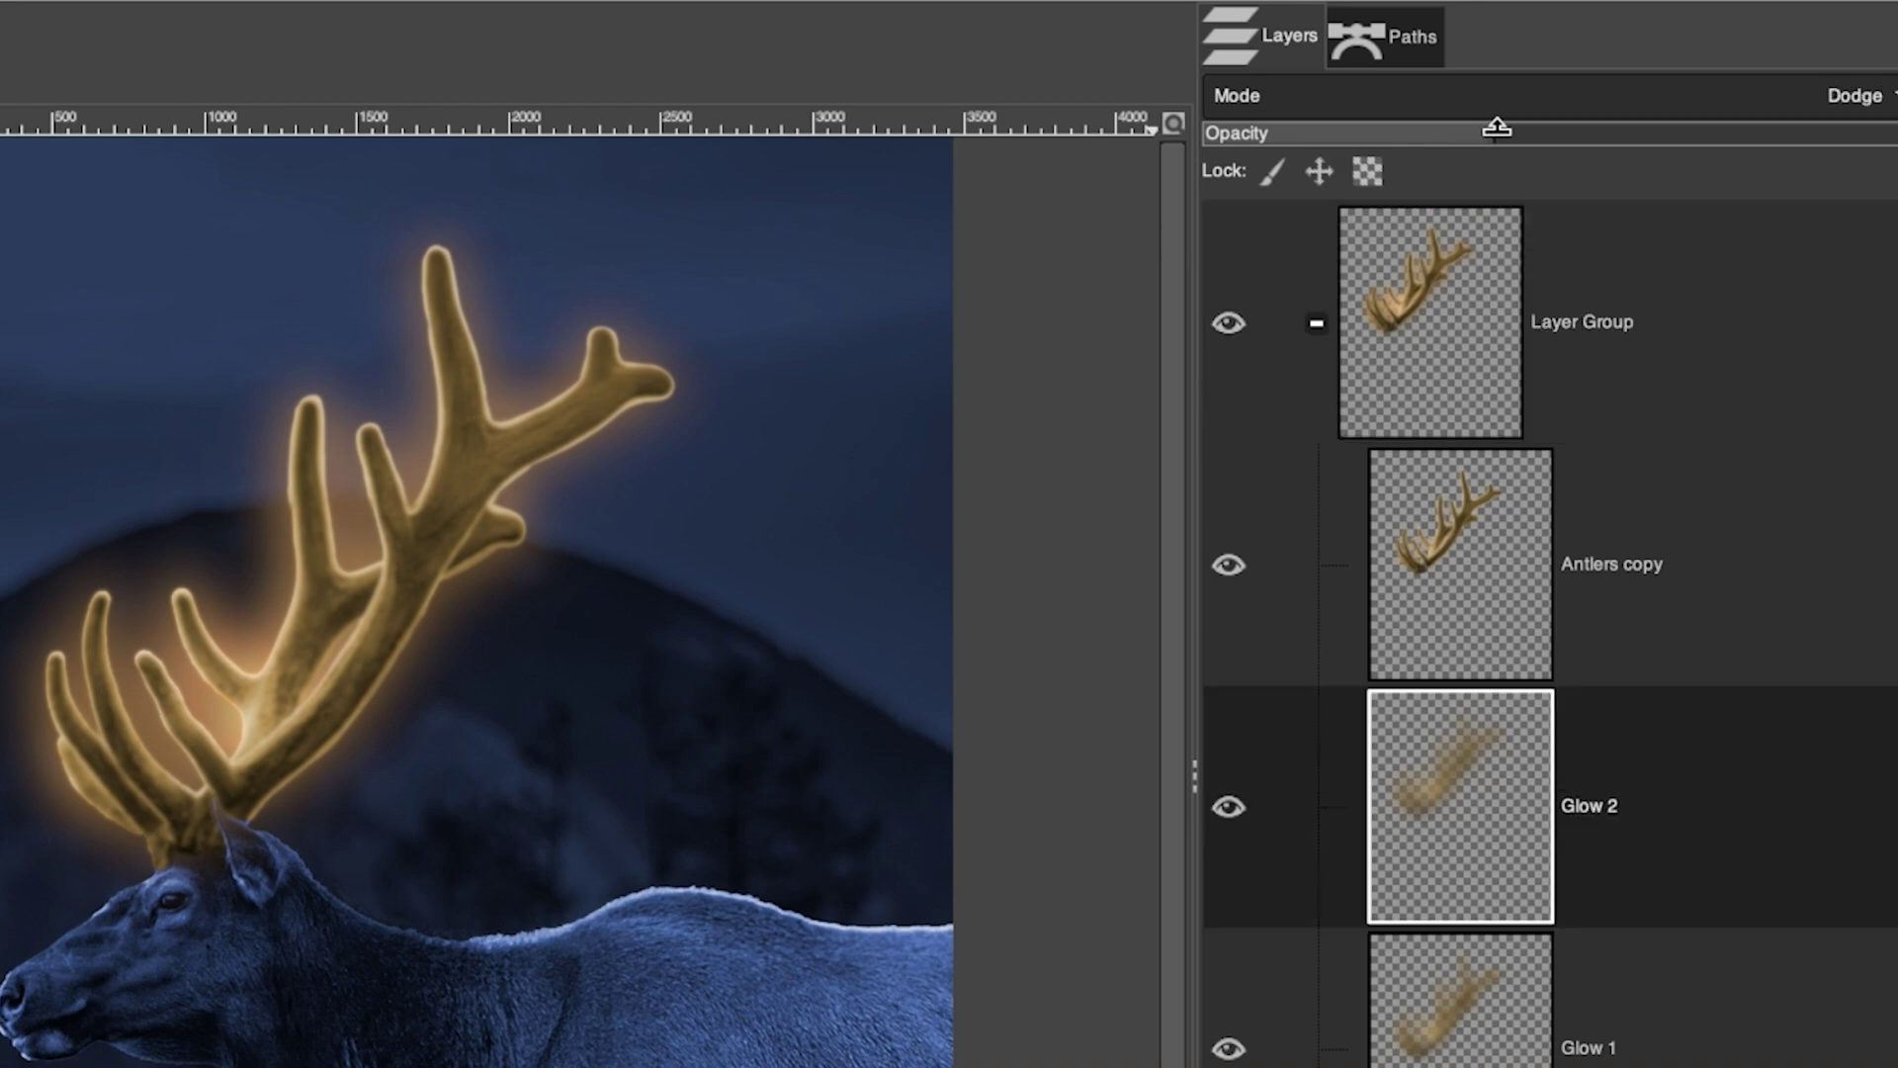
drag(1530, 122, 1571, 125)
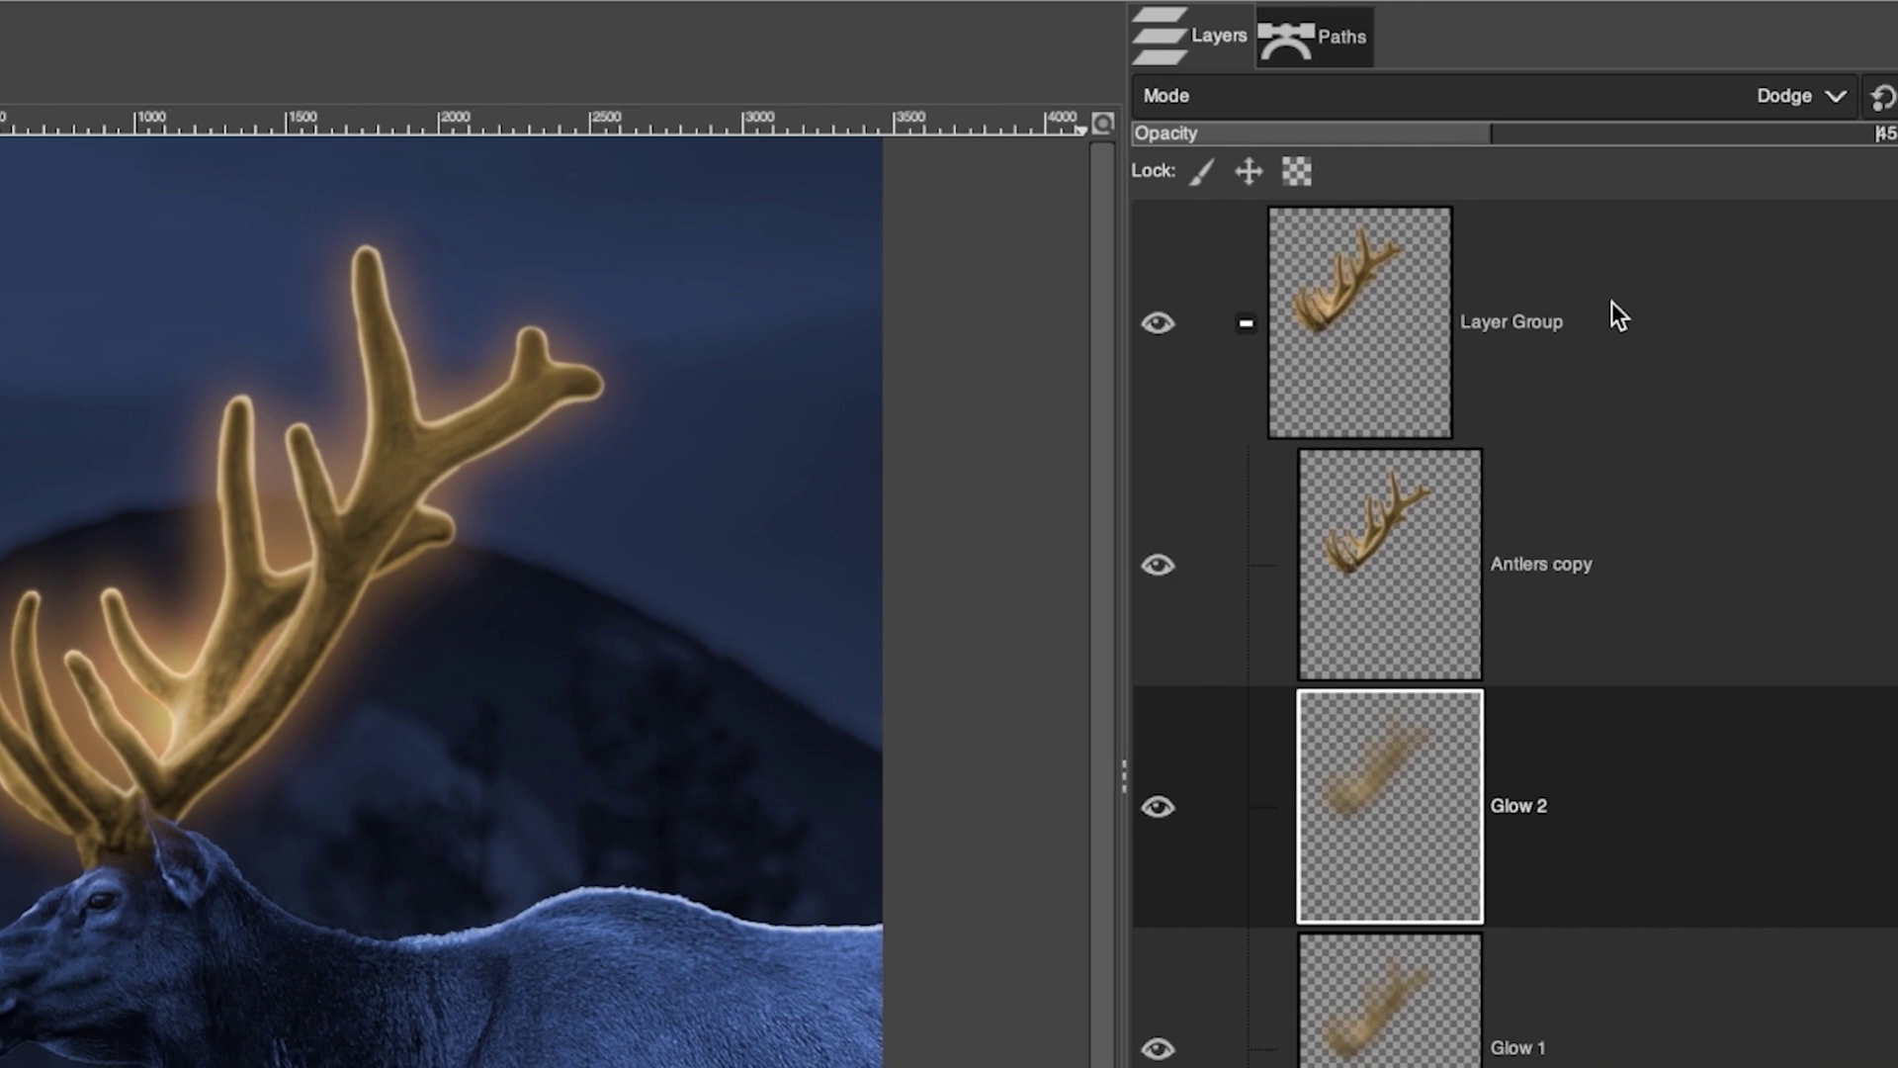
Step: Lower the opacity of the antlers' layer group to 94.3 and collapse the group
click(1693, 314)
click(1768, 130)
drag(1755, 128, 1739, 126)
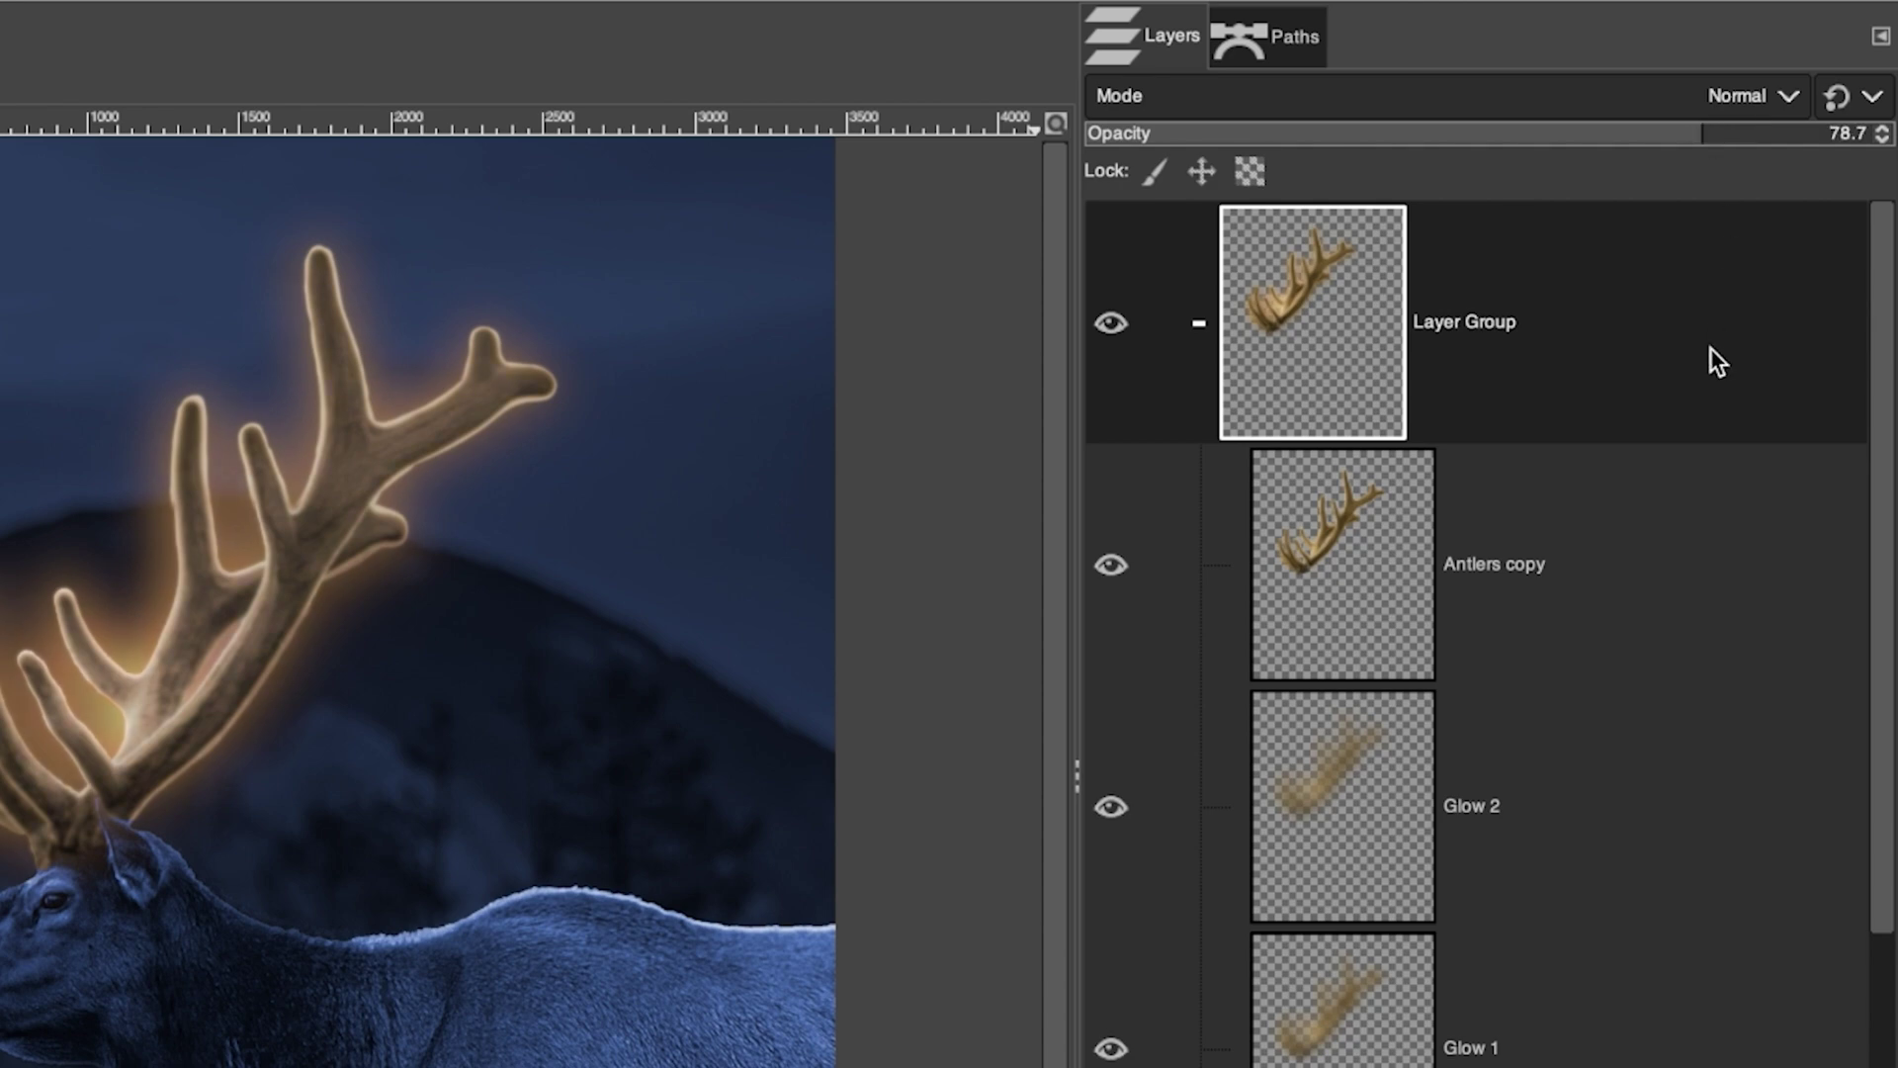
click(1200, 324)
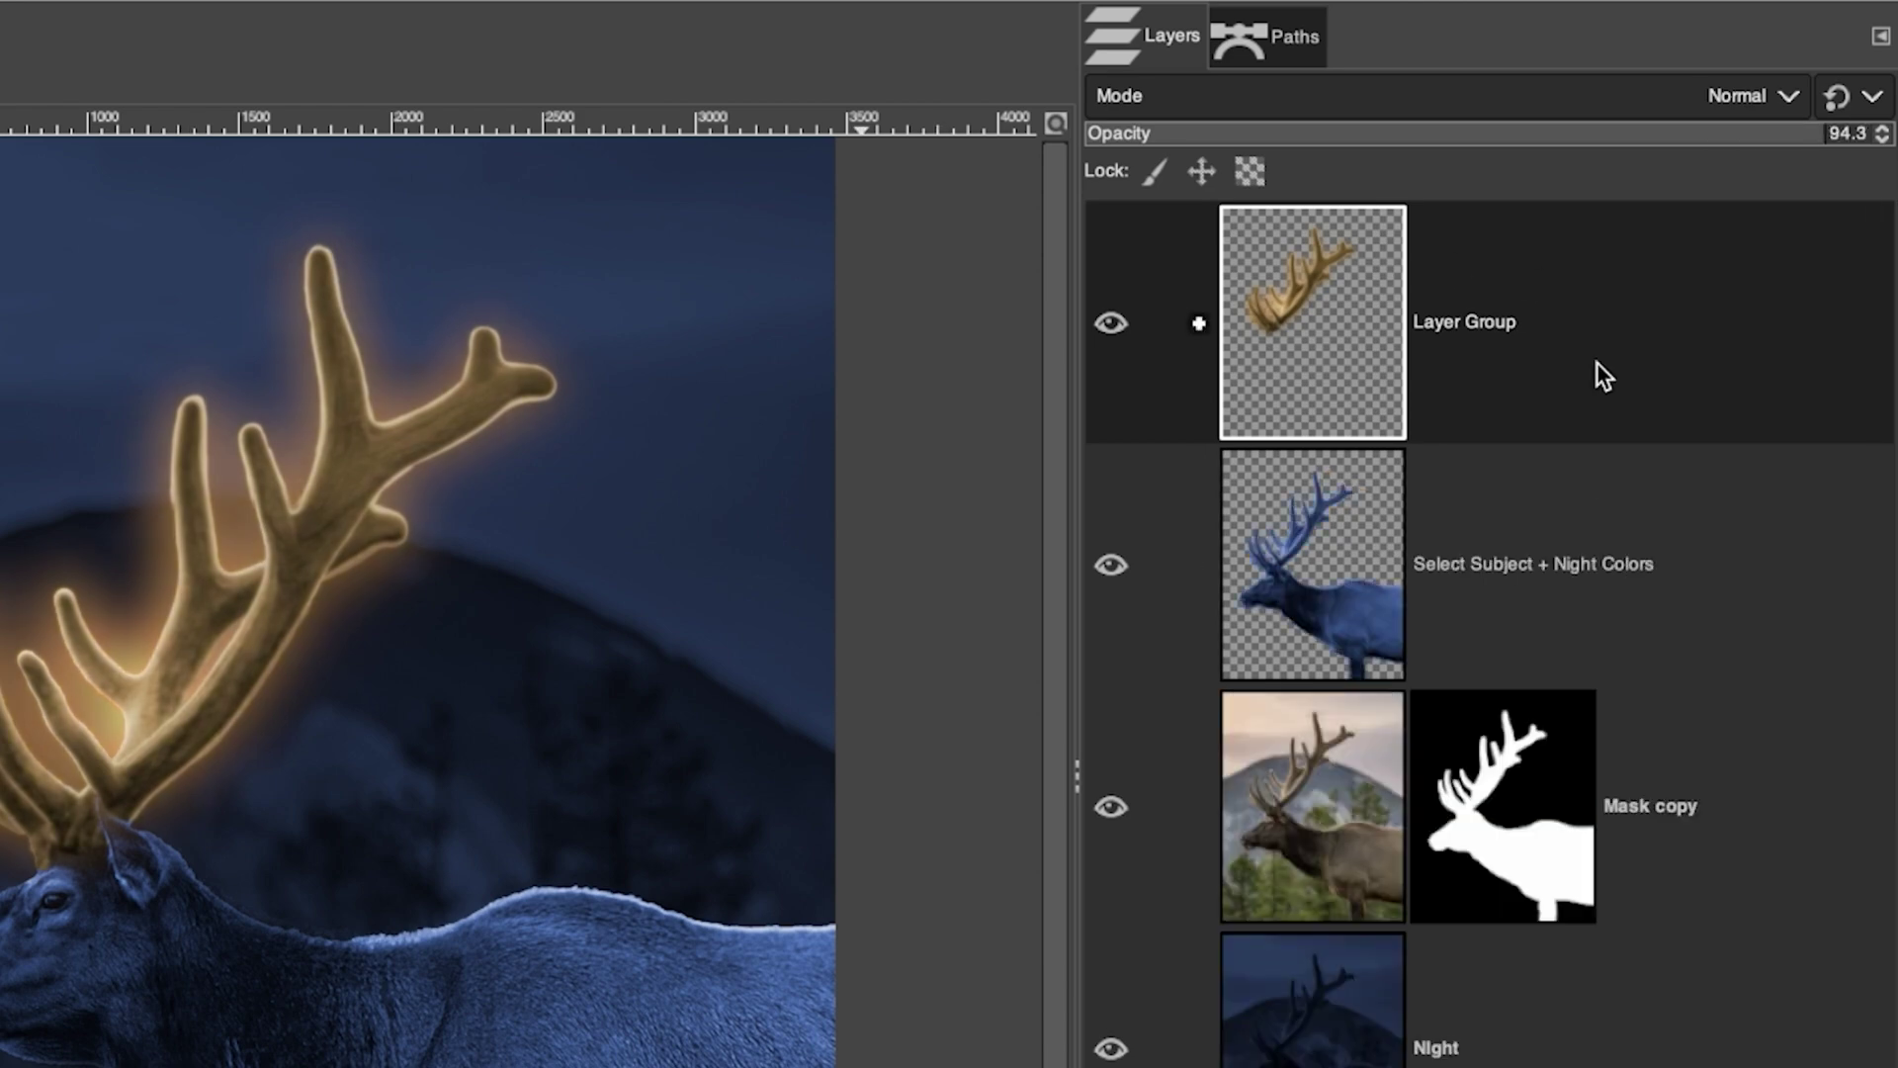
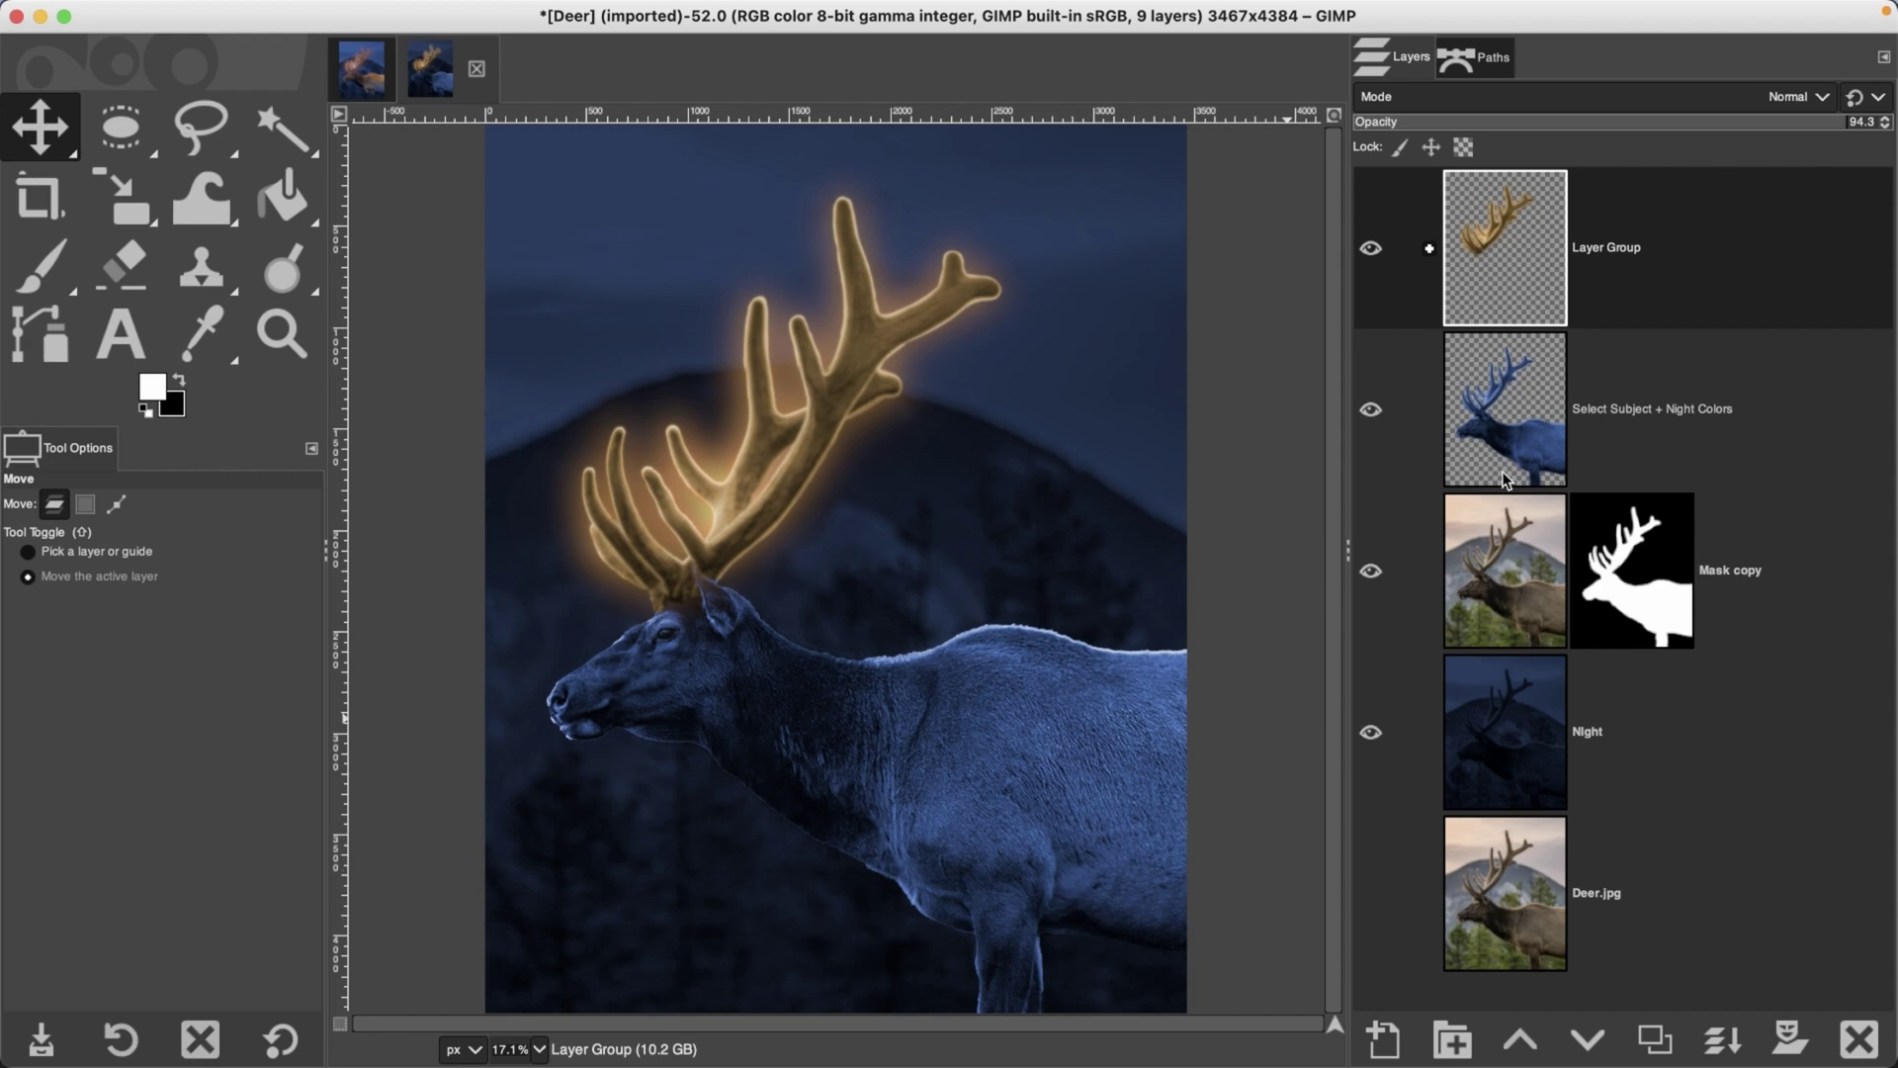
Step: Duplicate the Select Subject + Night Colors layer and rename the copy Glow Highlights
click(1510, 425)
click(1654, 1038)
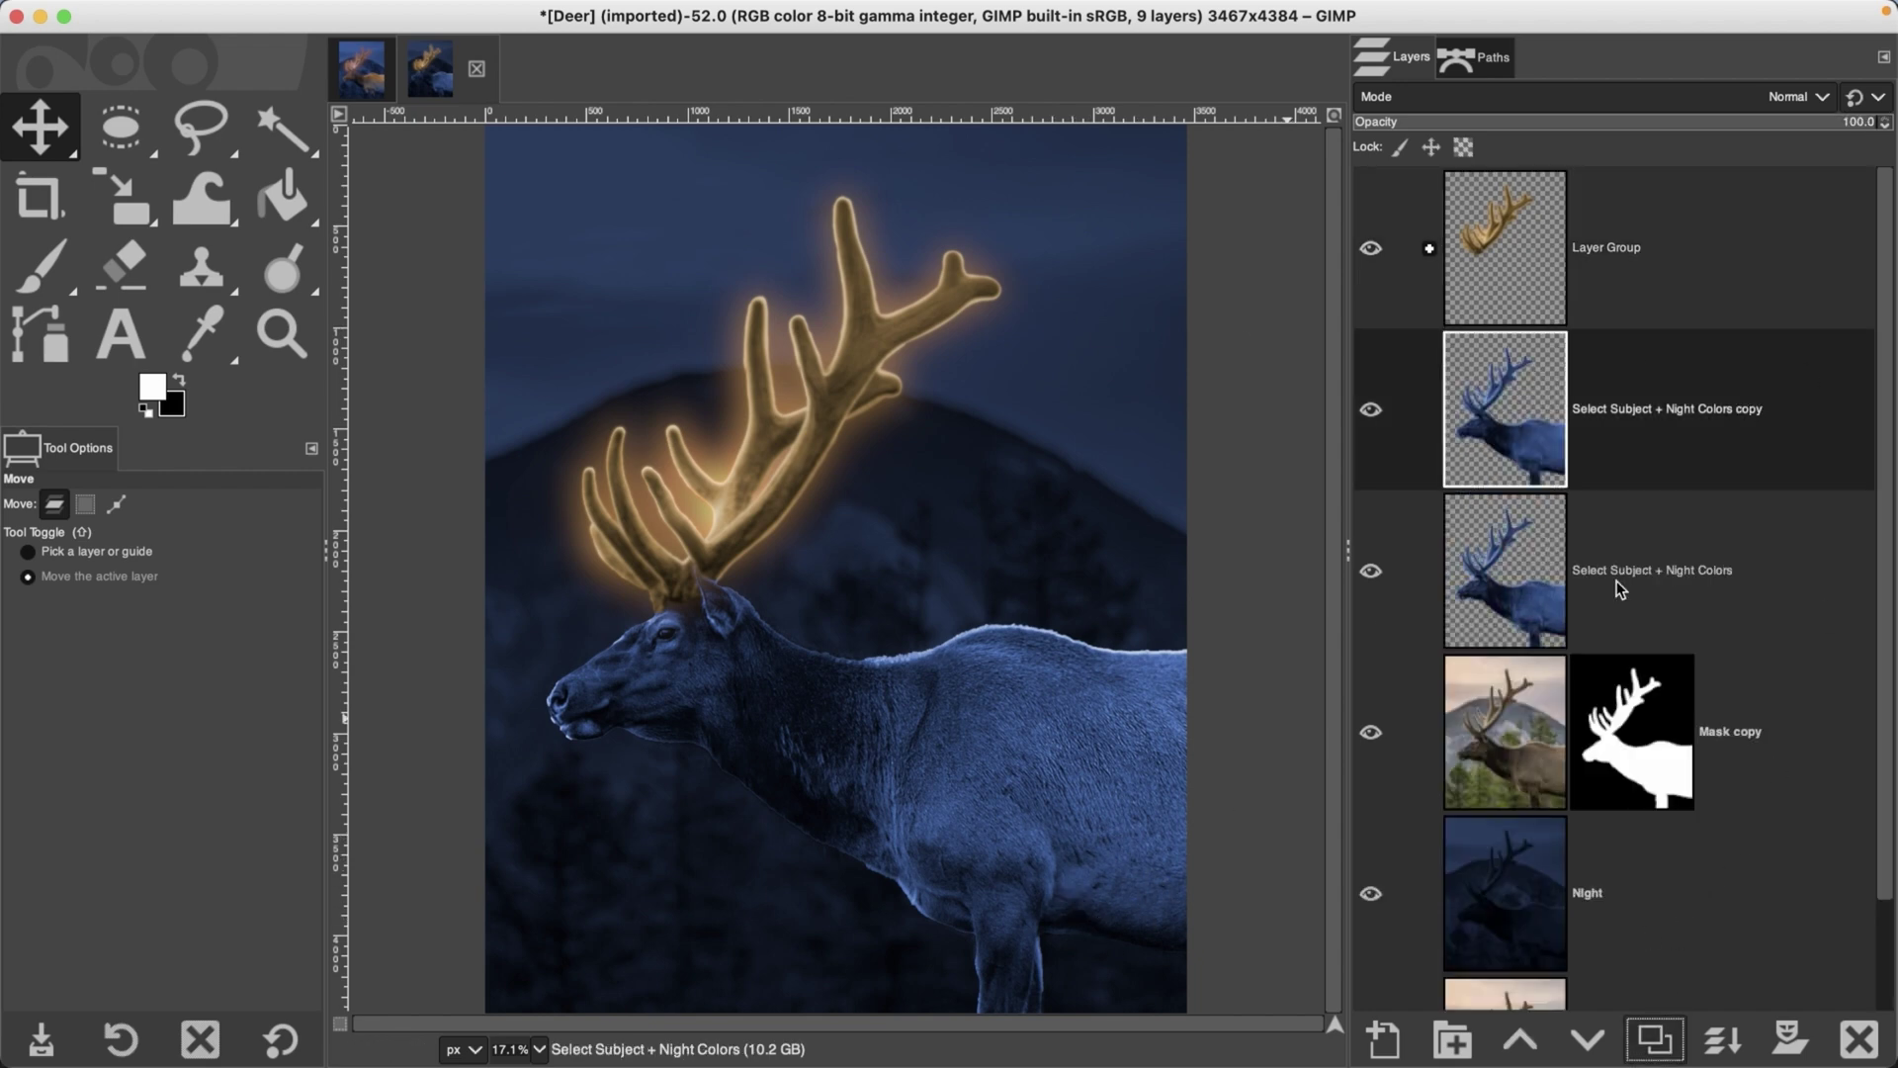
double_click(1625, 407)
text(Gl)
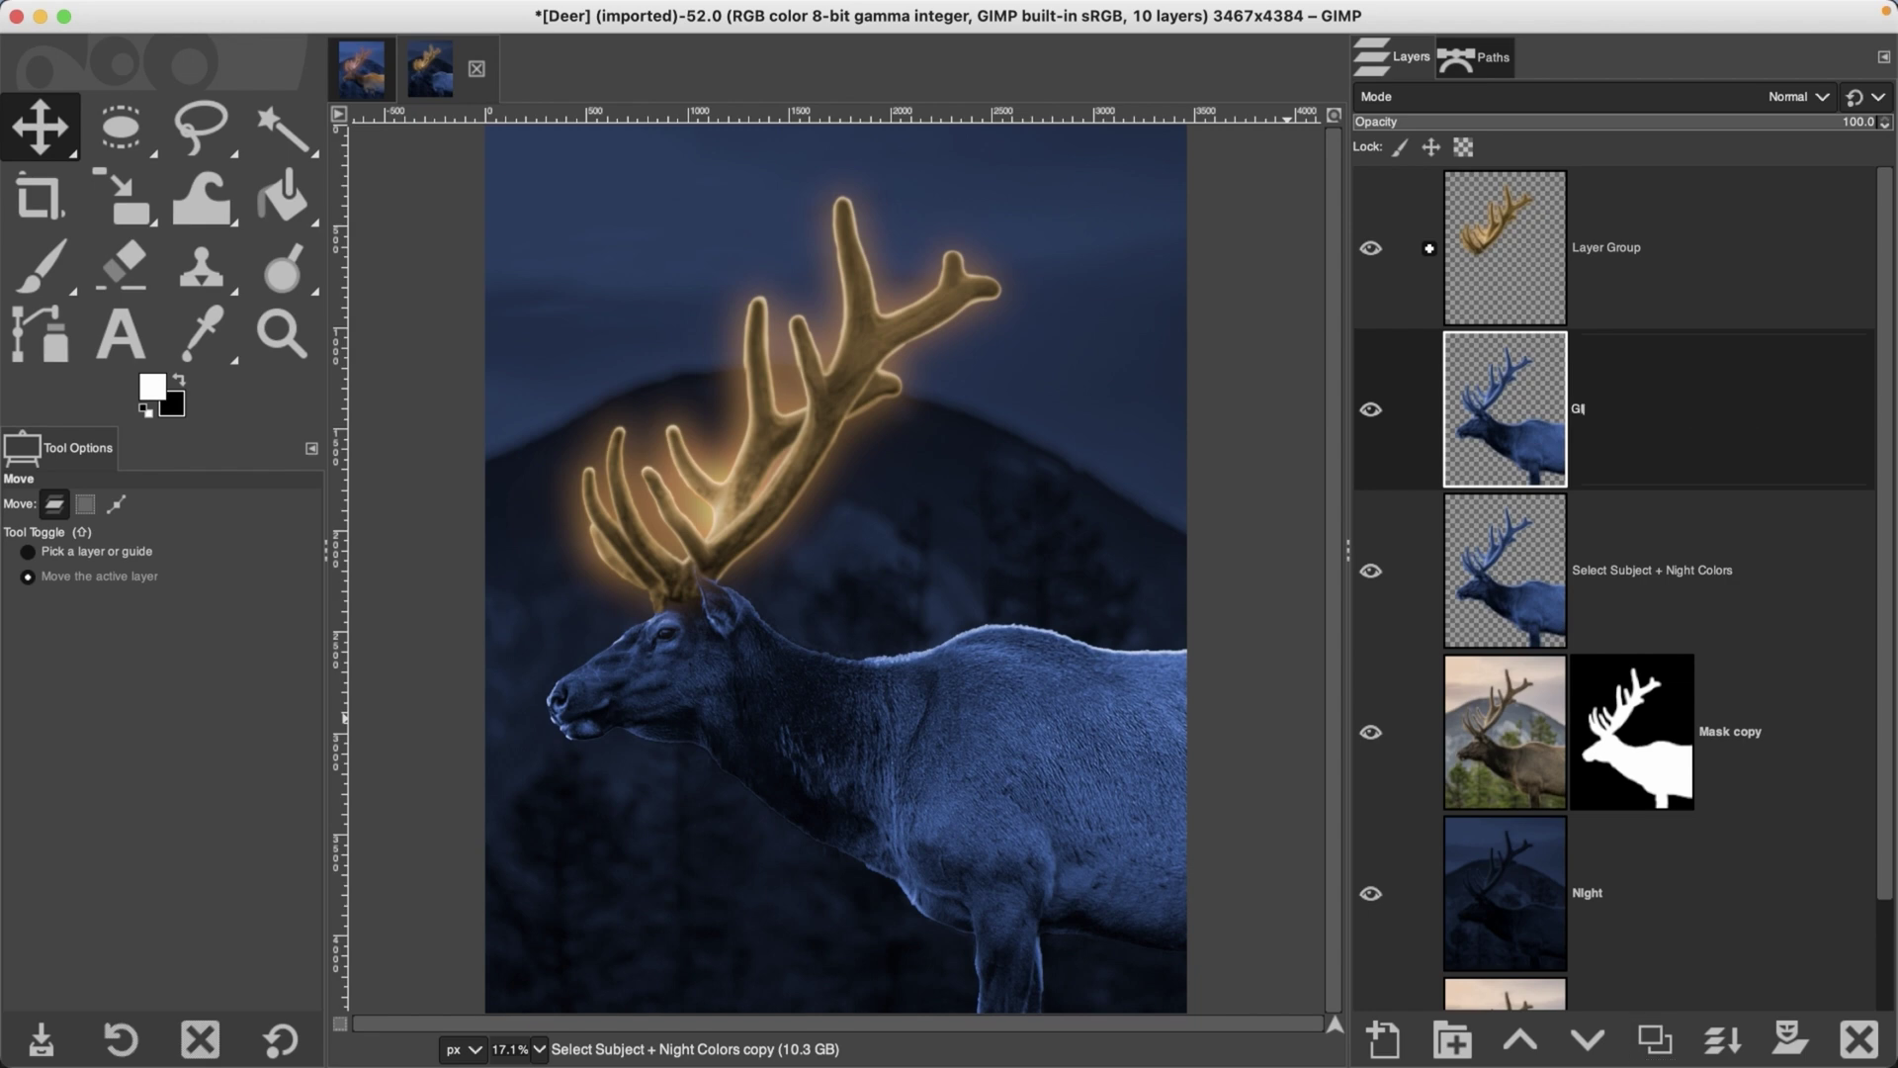
text(ow Highlights)
key(Return)
Step: Colorize the Glow Highlights layer with the orange d19255
click(557, 13)
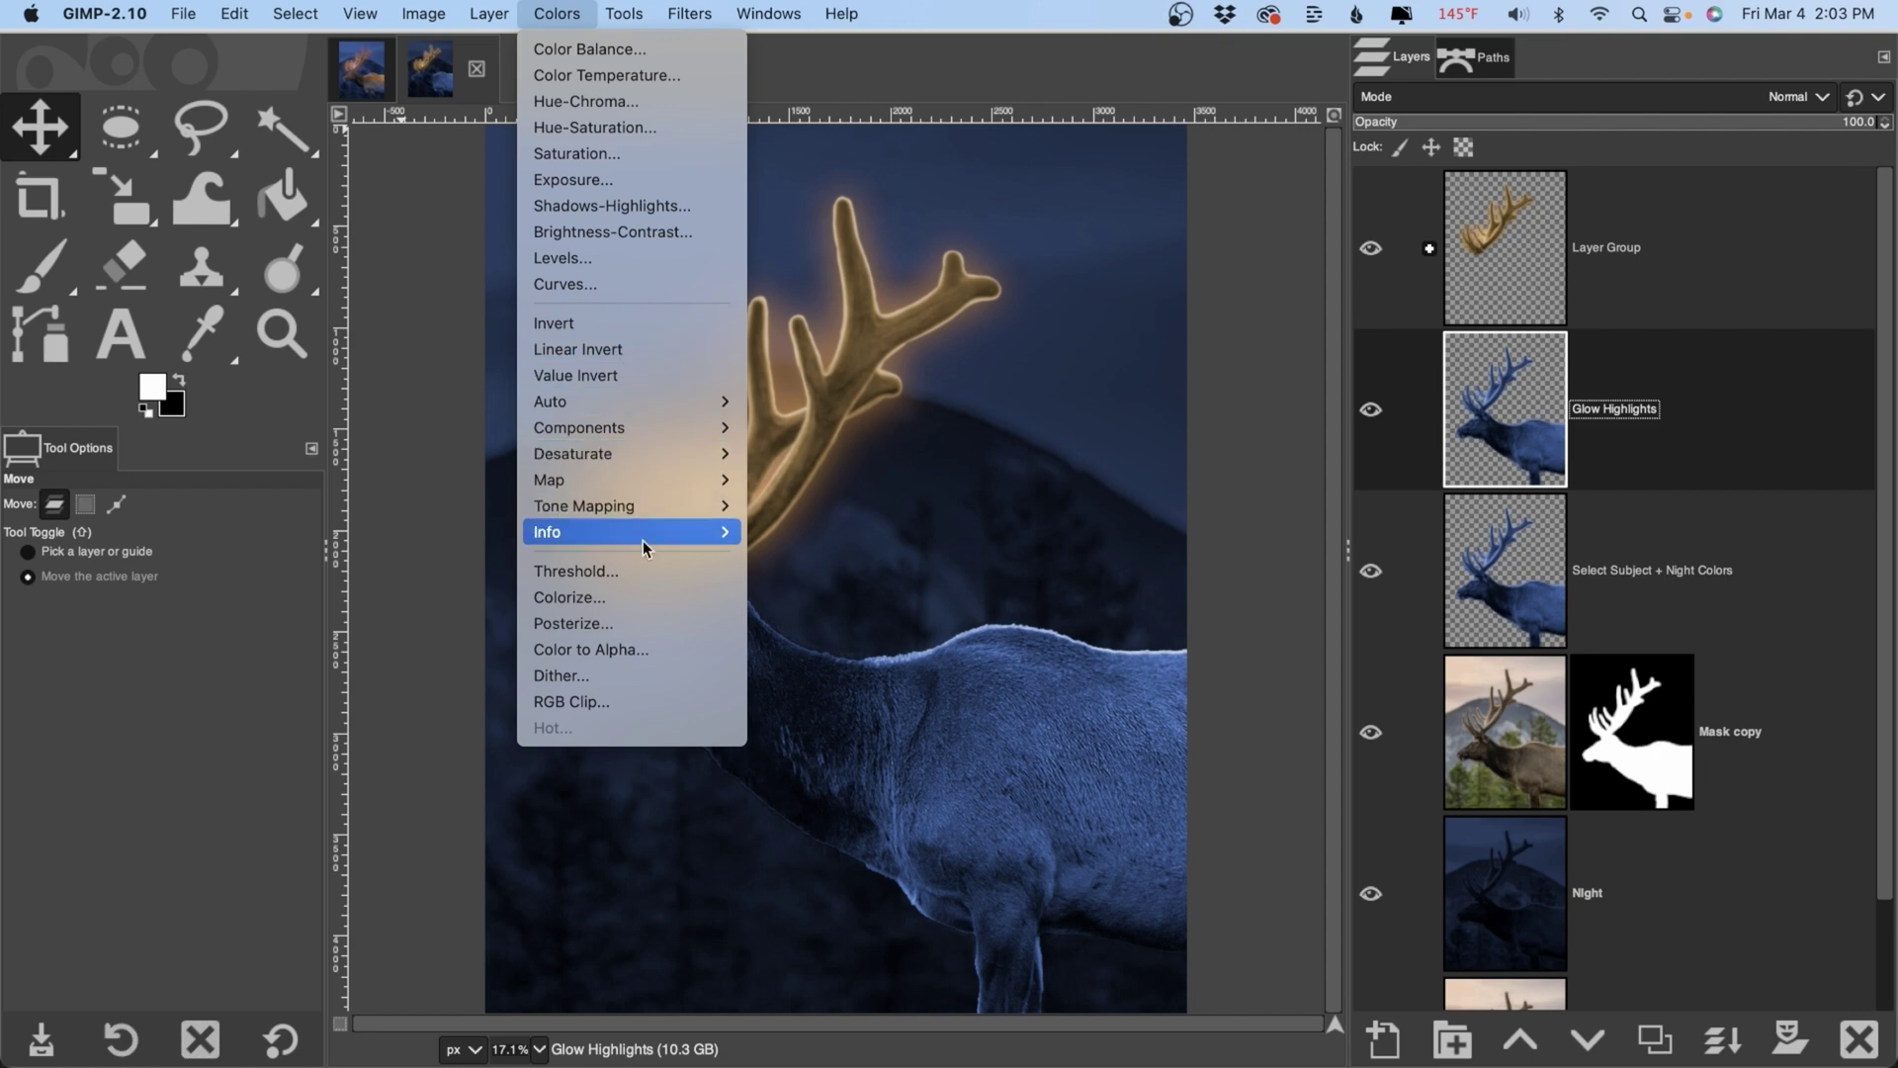
click(670, 596)
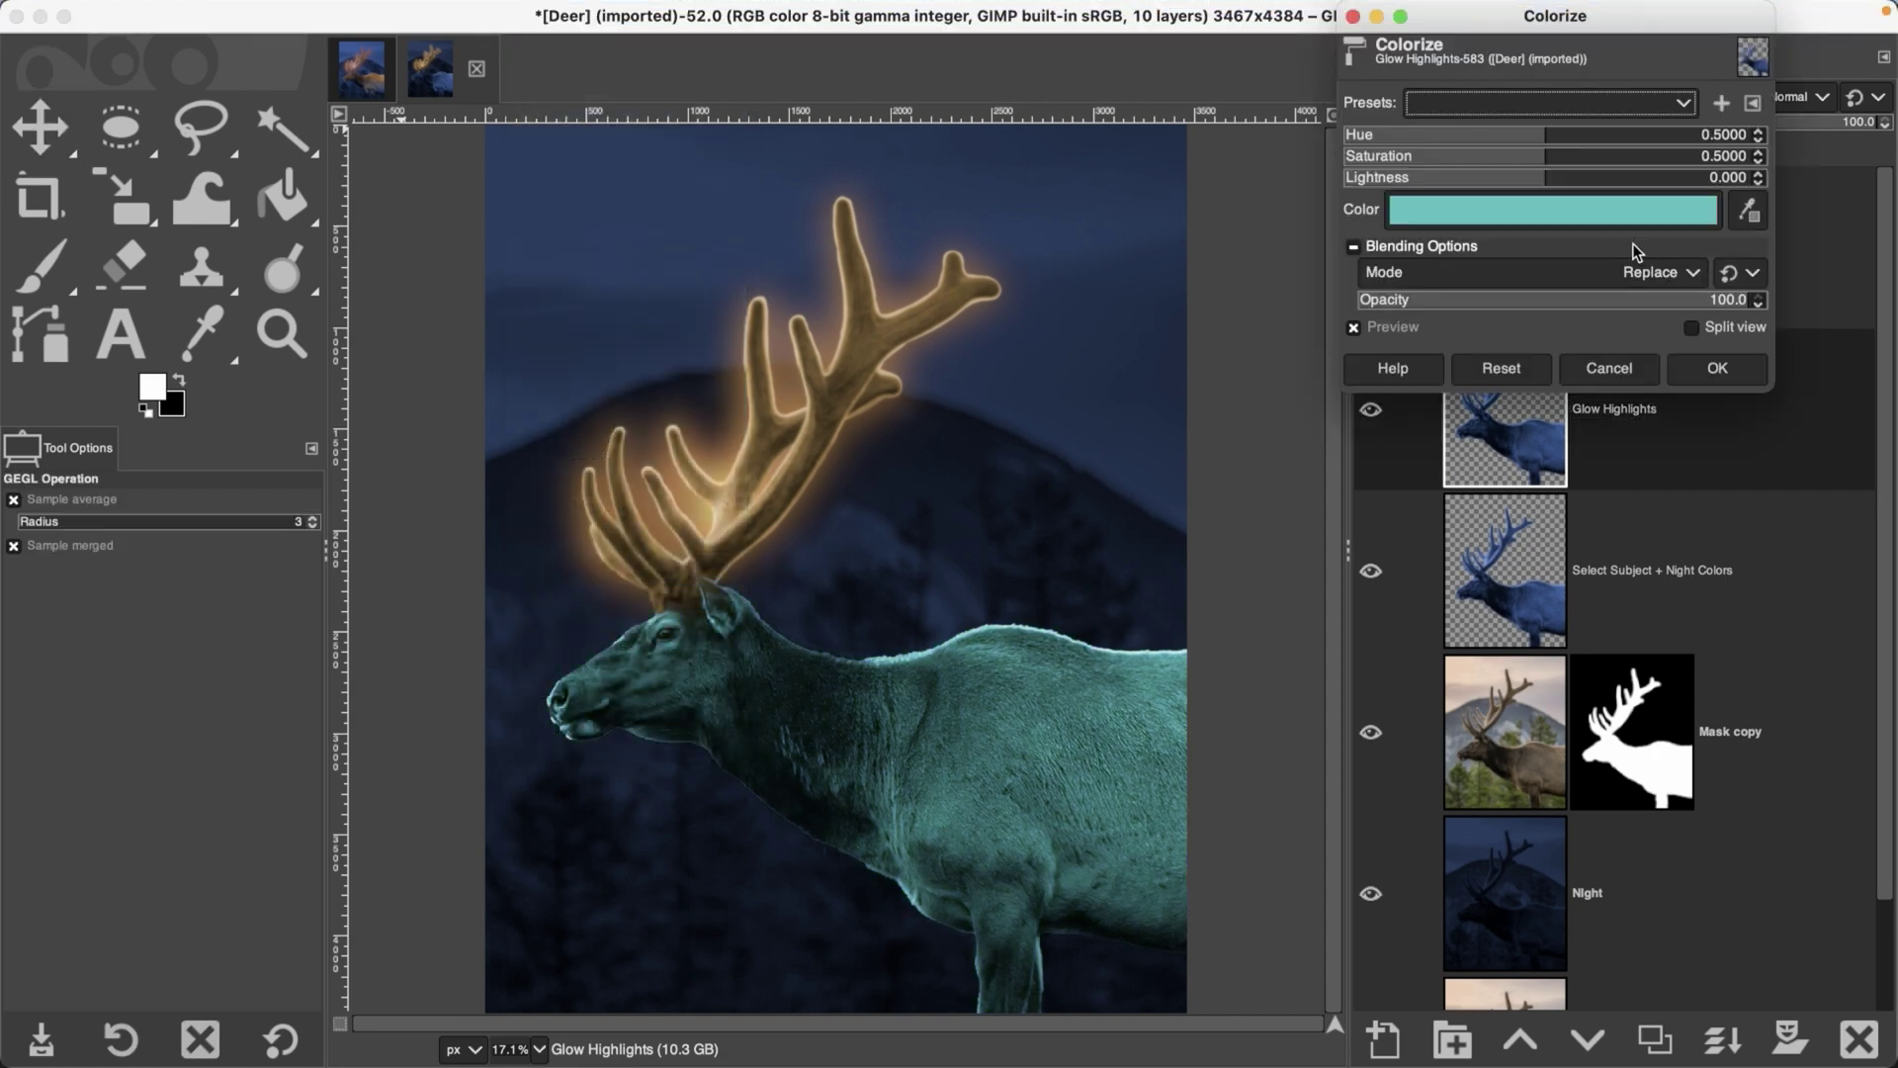
click(1647, 204)
click(1792, 295)
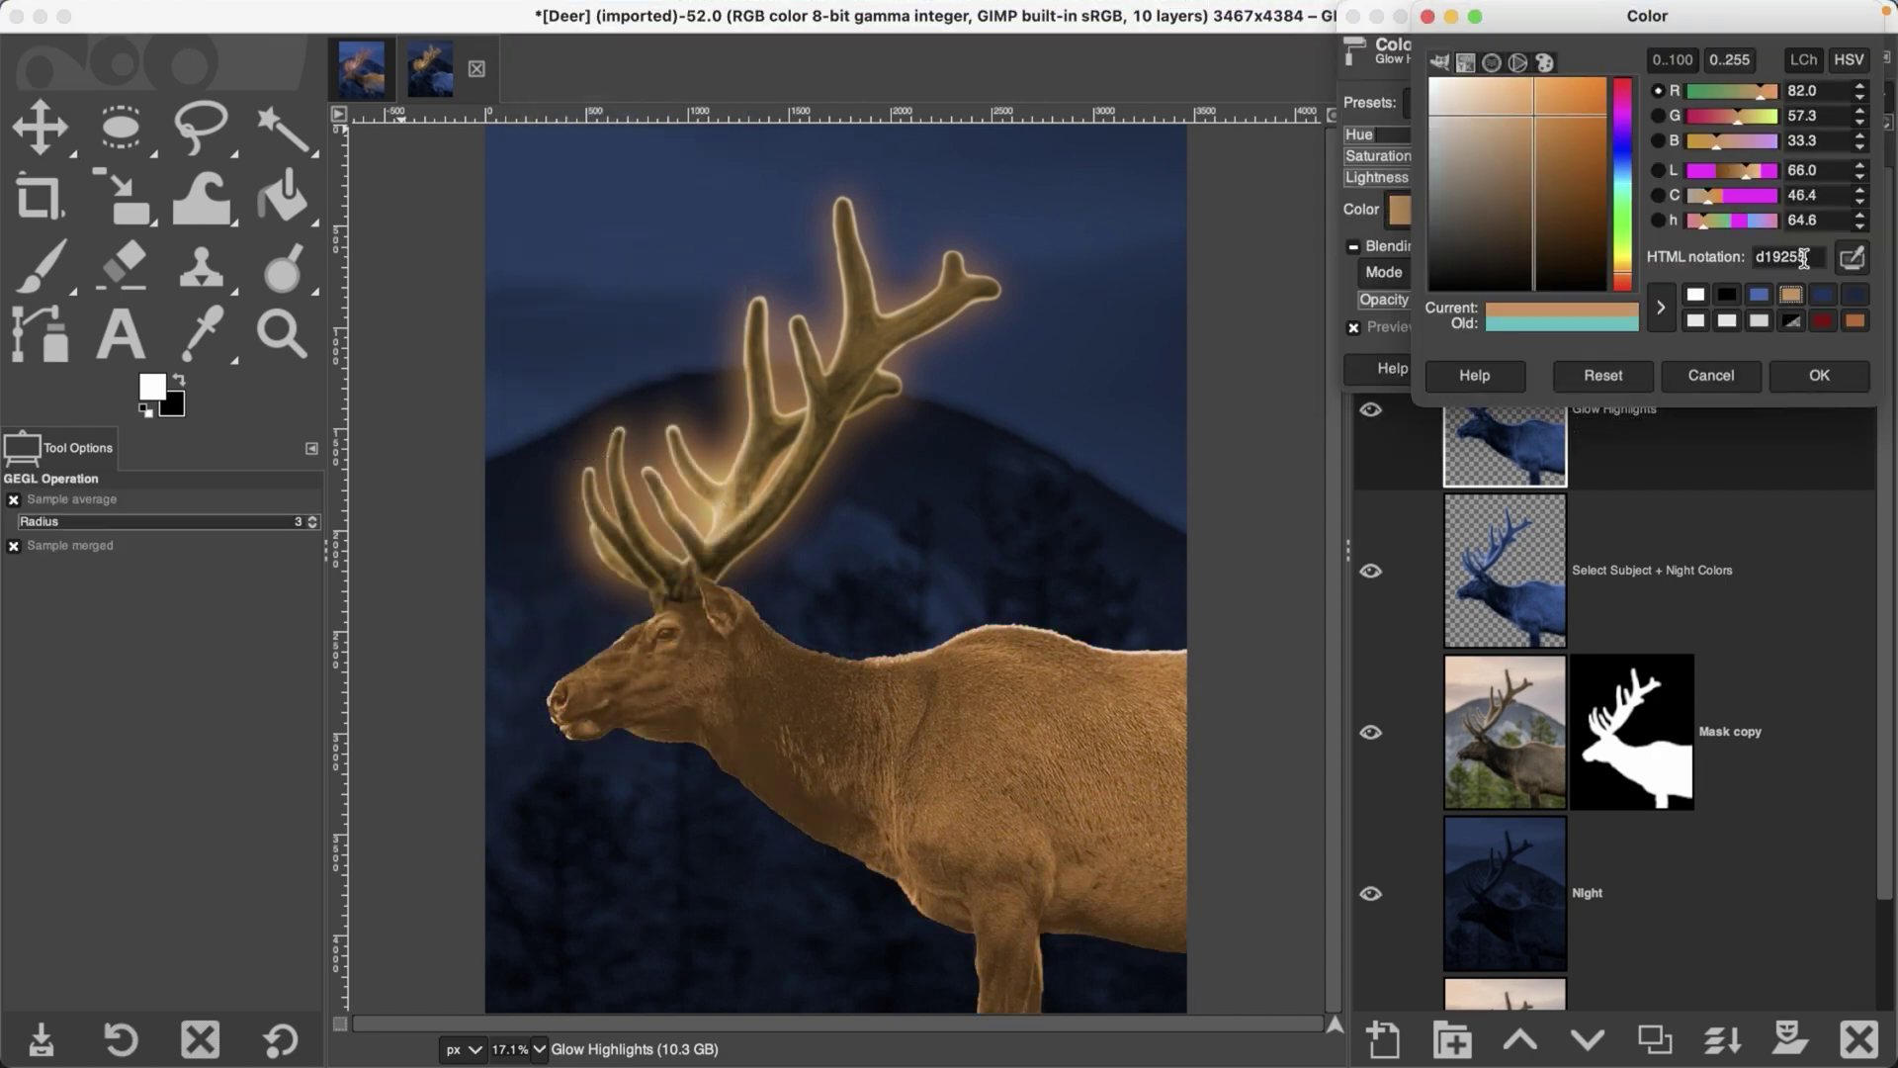
click(1818, 378)
click(1707, 369)
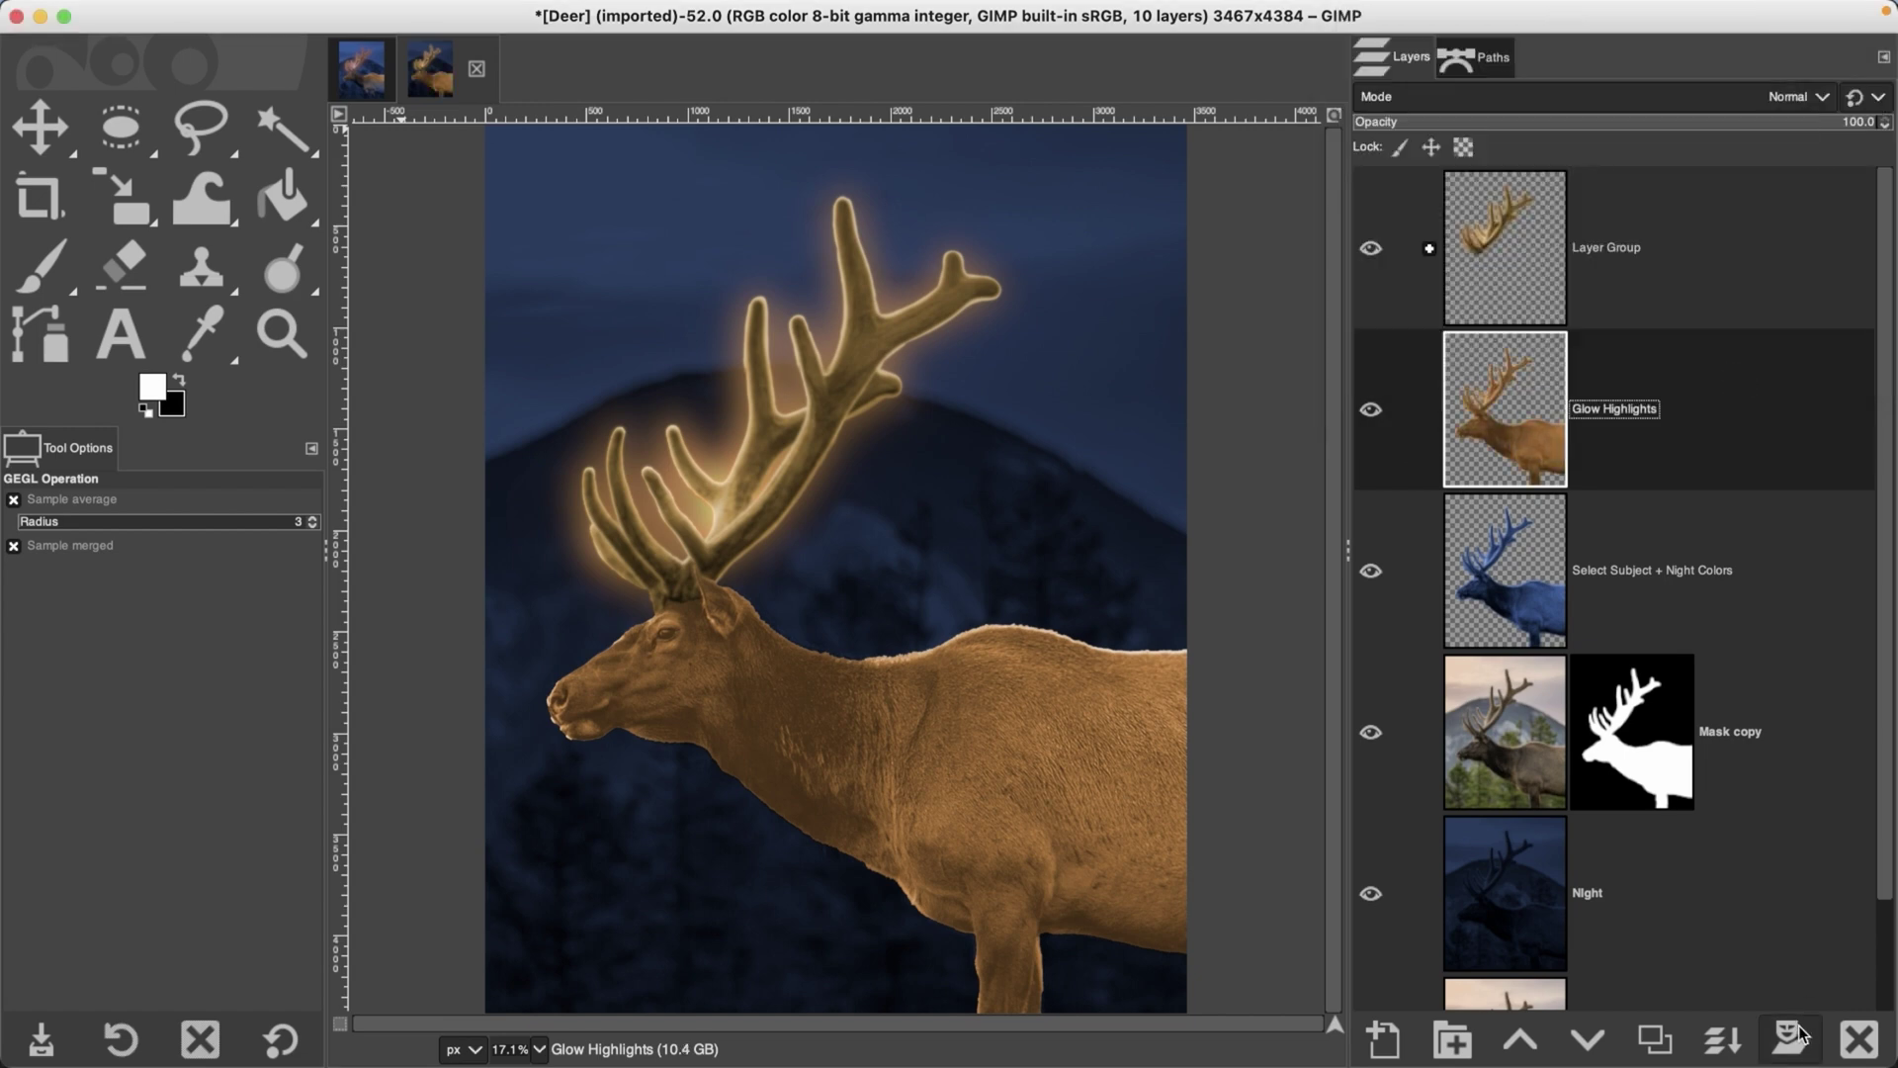
Step: Add a fully black layer mask to the Glow Highlights layer
click(1791, 1038)
click(1831, 1035)
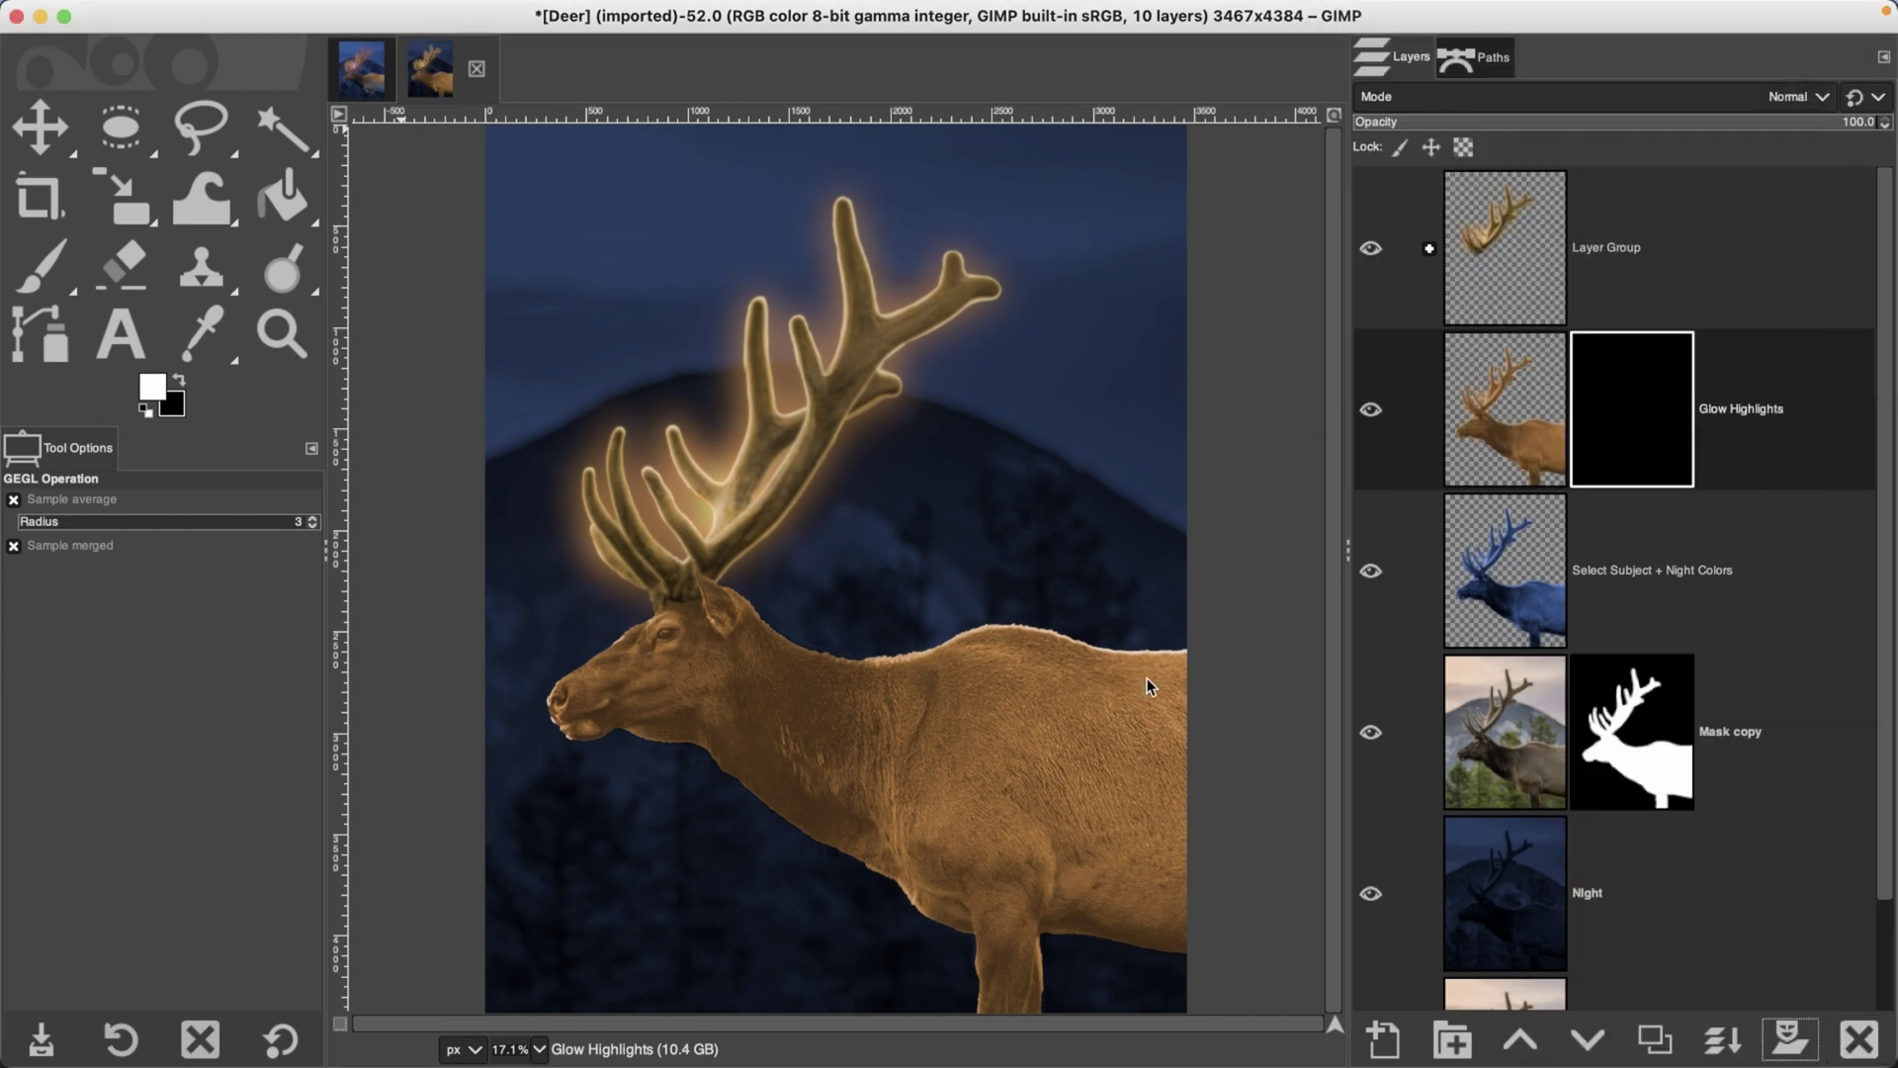
Step: Paint white on the Glow Highlights mask over the elk's back, neck, head and flank with a soft Paintbrush at 16.5 opacity
key(p)
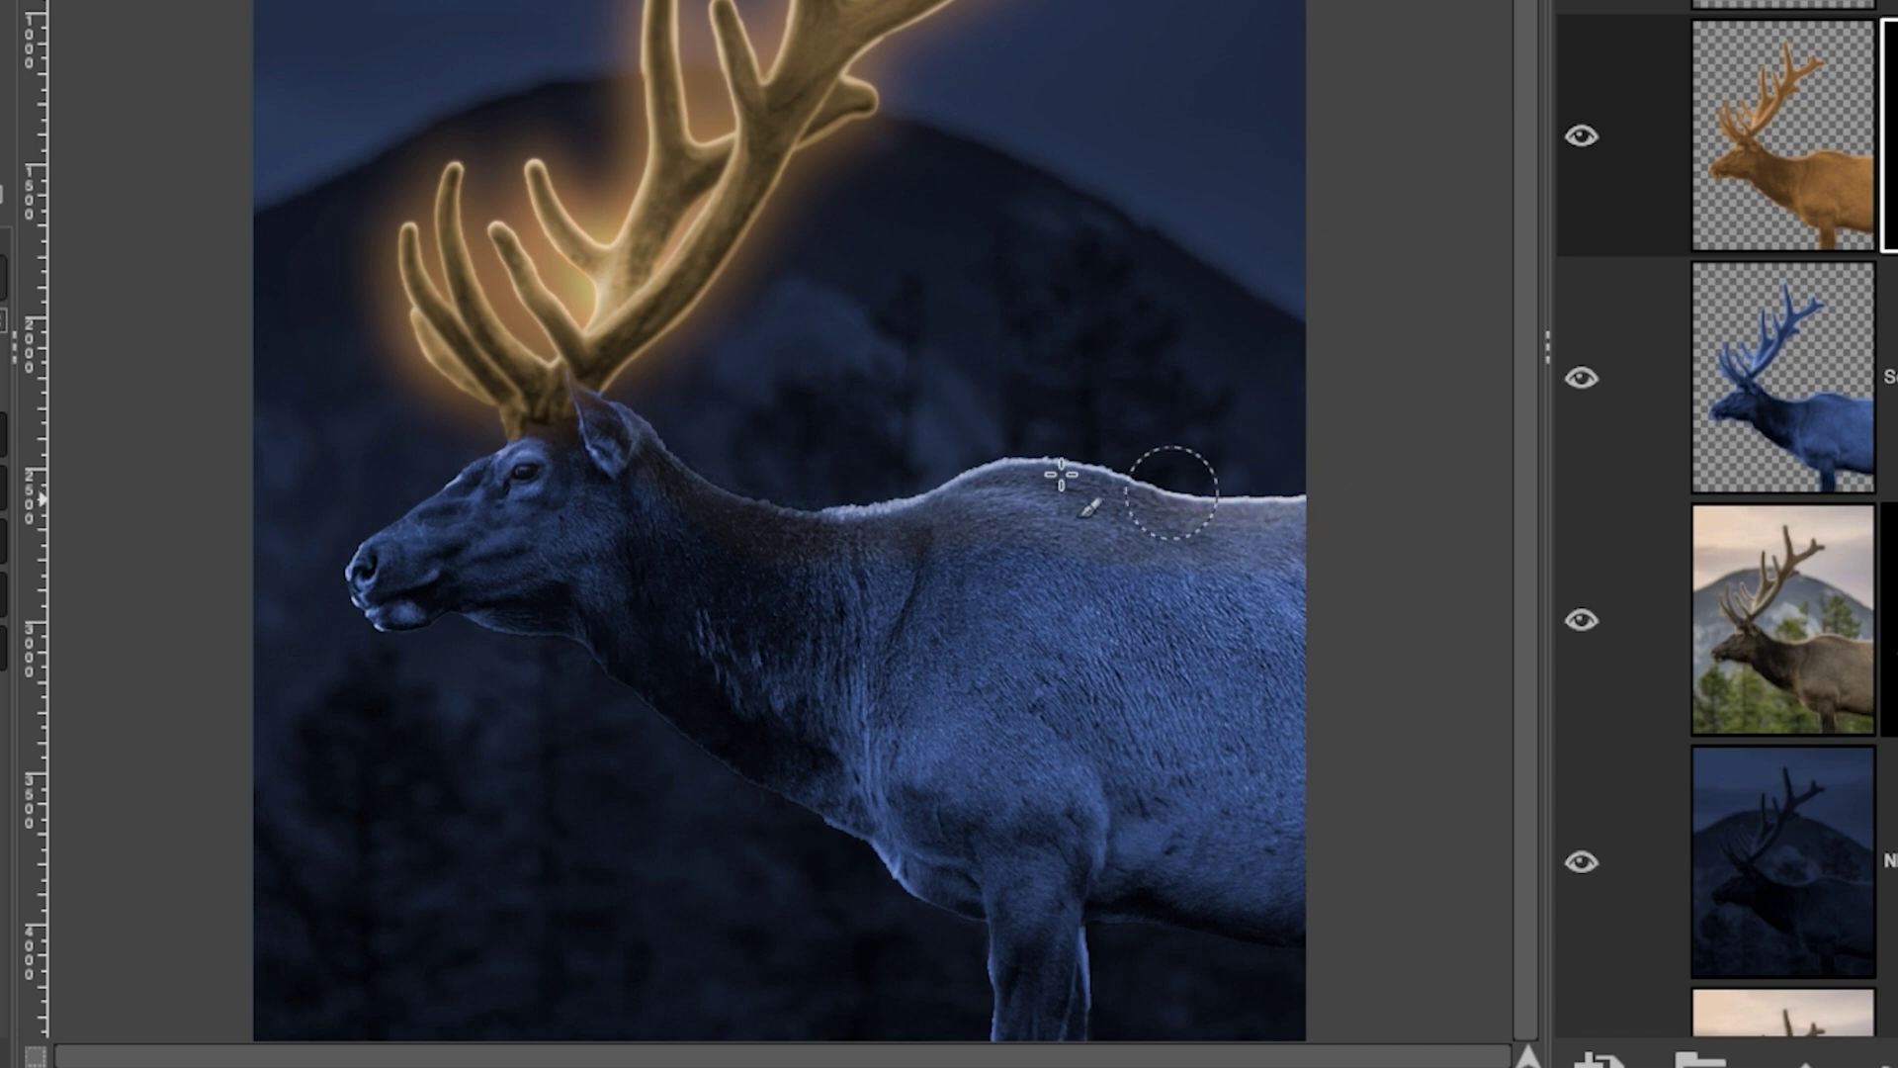
drag(1356, 525, 848, 512)
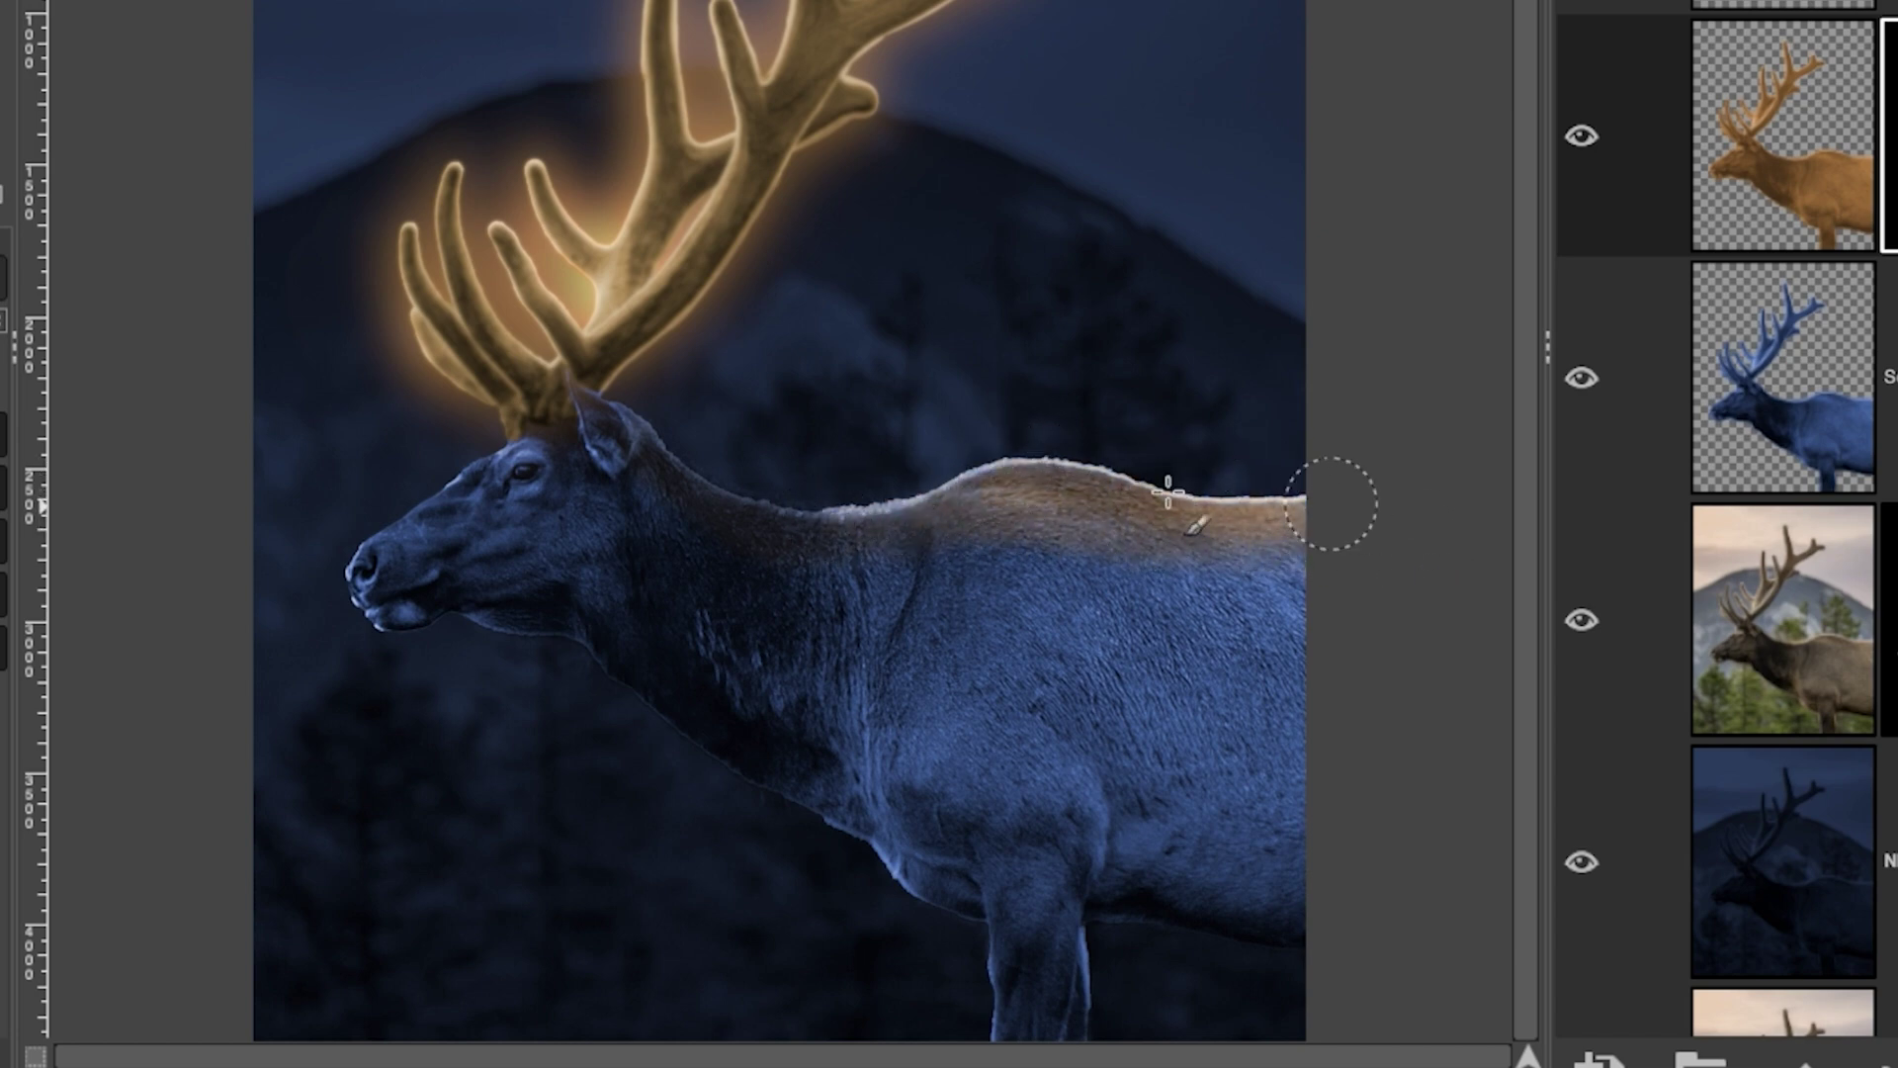
drag(1420, 521, 1275, 529)
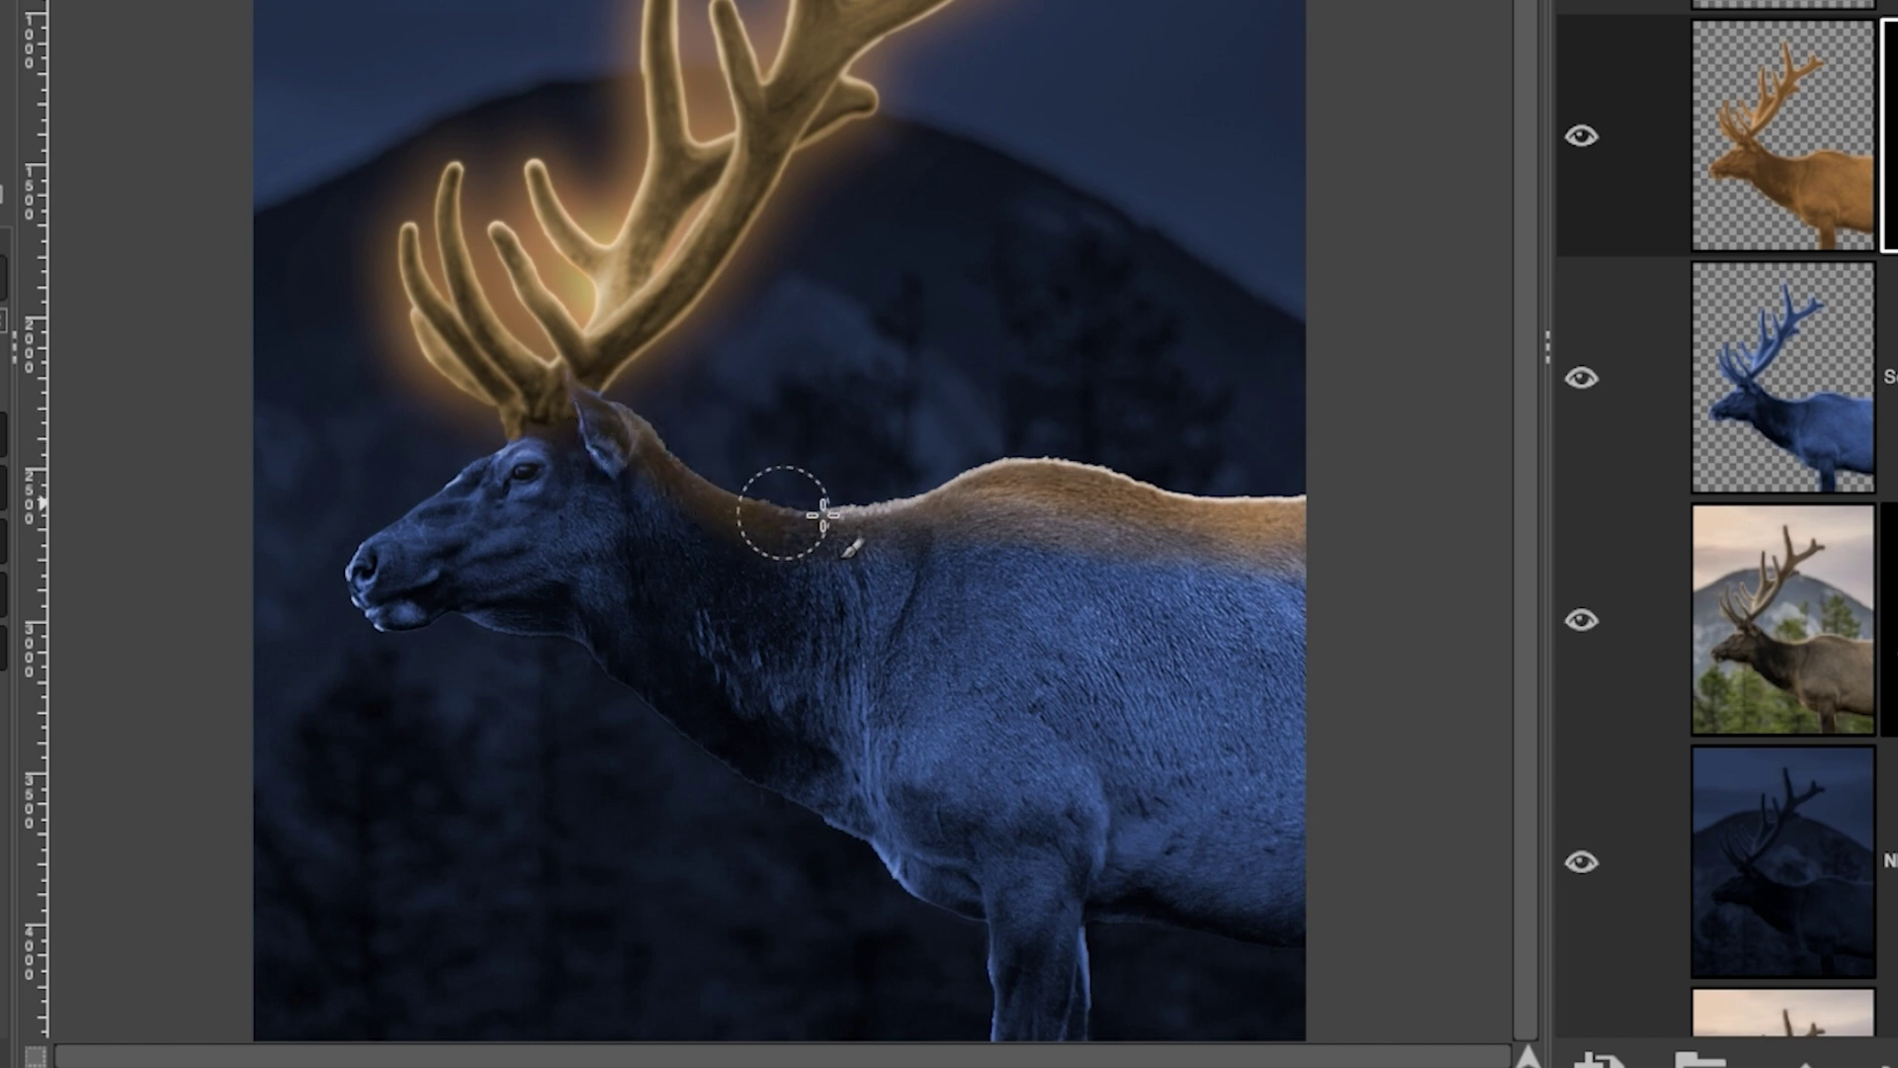
mouse_move(576, 448)
mouse_down()
mouse_move(640, 507)
mouse_move(599, 438)
mouse_move(602, 494)
mouse_move(569, 464)
mouse_move(644, 511)
mouse_move(533, 478)
mouse_move(531, 450)
mouse_move(508, 507)
mouse_move(539, 478)
mouse_move(524, 501)
mouse_move(483, 500)
mouse_move(419, 548)
mouse_move(461, 501)
mouse_move(410, 536)
mouse_move(498, 484)
mouse_move(379, 575)
mouse_move(413, 615)
mouse_move(506, 584)
mouse_move(536, 548)
mouse_move(509, 579)
mouse_move(508, 548)
mouse_move(551, 519)
mouse_move(590, 541)
mouse_move(603, 591)
mouse_move(591, 515)
mouse_move(746, 676)
mouse_move(719, 647)
mouse_move(727, 664)
mouse_move(737, 646)
mouse_move(802, 705)
mouse_move(867, 649)
mouse_move(886, 661)
mouse_move(840, 557)
mouse_move(813, 587)
mouse_move(793, 573)
mouse_move(895, 566)
mouse_up()
mouse_move(1022, 534)
mouse_down()
mouse_move(982, 526)
mouse_move(1005, 493)
mouse_move(1172, 499)
mouse_move(969, 486)
mouse_move(1151, 506)
mouse_up()
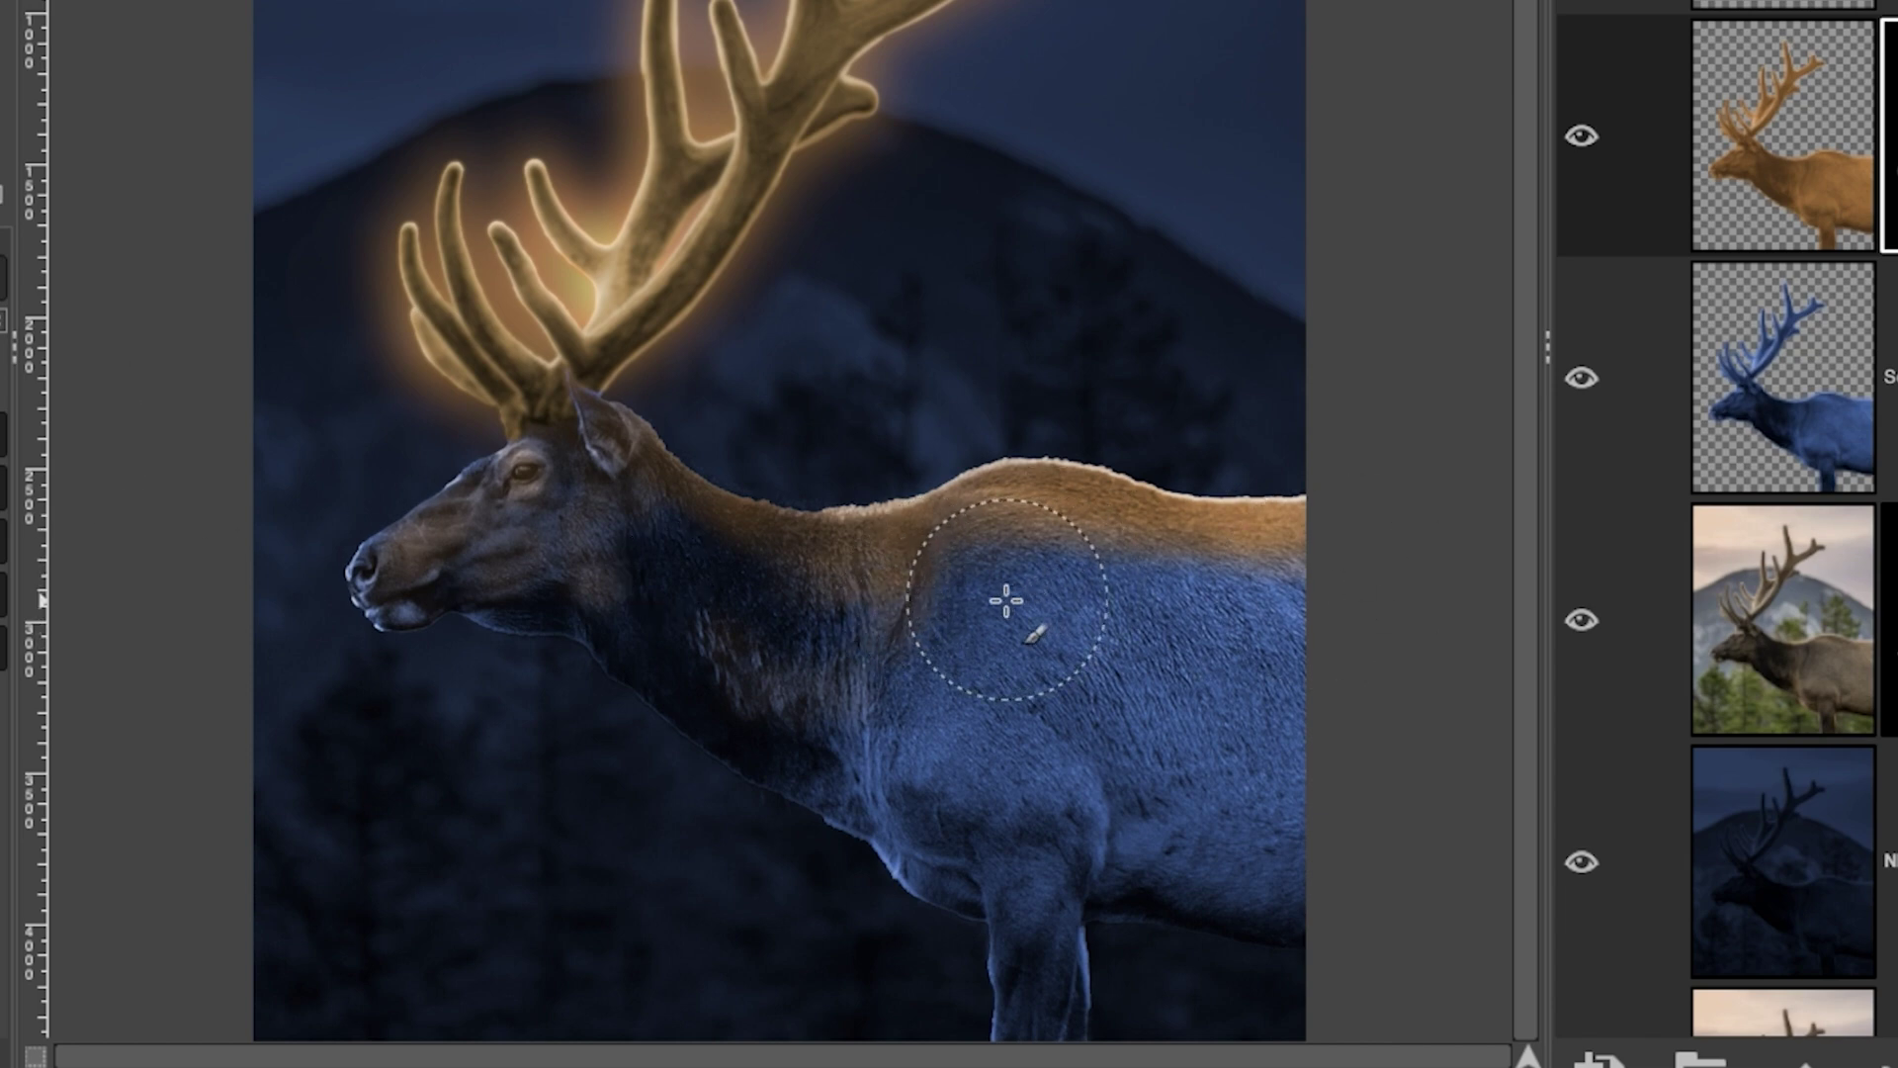
mouse_move(976, 562)
mouse_down()
mouse_move(1374, 582)
mouse_move(957, 630)
mouse_move(1434, 768)
mouse_move(1218, 762)
mouse_move(904, 573)
mouse_move(1009, 539)
mouse_move(1406, 591)
mouse_move(890, 533)
mouse_move(1391, 586)
mouse_up()
mouse_move(1411, 726)
mouse_down()
mouse_move(1315, 623)
mouse_move(1077, 564)
mouse_up()
mouse_move(1305, 692)
mouse_down()
mouse_move(1017, 678)
mouse_move(1418, 862)
mouse_move(1259, 691)
mouse_move(1339, 869)
mouse_move(1199, 880)
mouse_move(1003, 764)
mouse_move(949, 788)
mouse_move(923, 737)
mouse_move(938, 744)
mouse_move(890, 805)
mouse_move(983, 869)
mouse_move(1042, 805)
mouse_move(934, 784)
mouse_move(910, 818)
mouse_move(910, 742)
mouse_move(975, 746)
mouse_move(920, 829)
mouse_move(835, 754)
mouse_move(860, 691)
mouse_move(917, 674)
mouse_up()
mouse_move(908, 751)
mouse_down()
mouse_move(788, 623)
mouse_move(851, 792)
mouse_move(1069, 929)
mouse_move(1047, 916)
mouse_move(1047, 827)
mouse_move(1144, 923)
mouse_move(1167, 910)
mouse_move(1136, 755)
mouse_move(1262, 746)
mouse_move(1169, 576)
mouse_move(918, 510)
mouse_move(919, 538)
mouse_move(847, 513)
mouse_move(1080, 525)
mouse_move(1132, 505)
mouse_move(926, 606)
mouse_move(649, 550)
mouse_move(699, 424)
mouse_move(781, 469)
mouse_move(636, 406)
mouse_move(559, 463)
mouse_up()
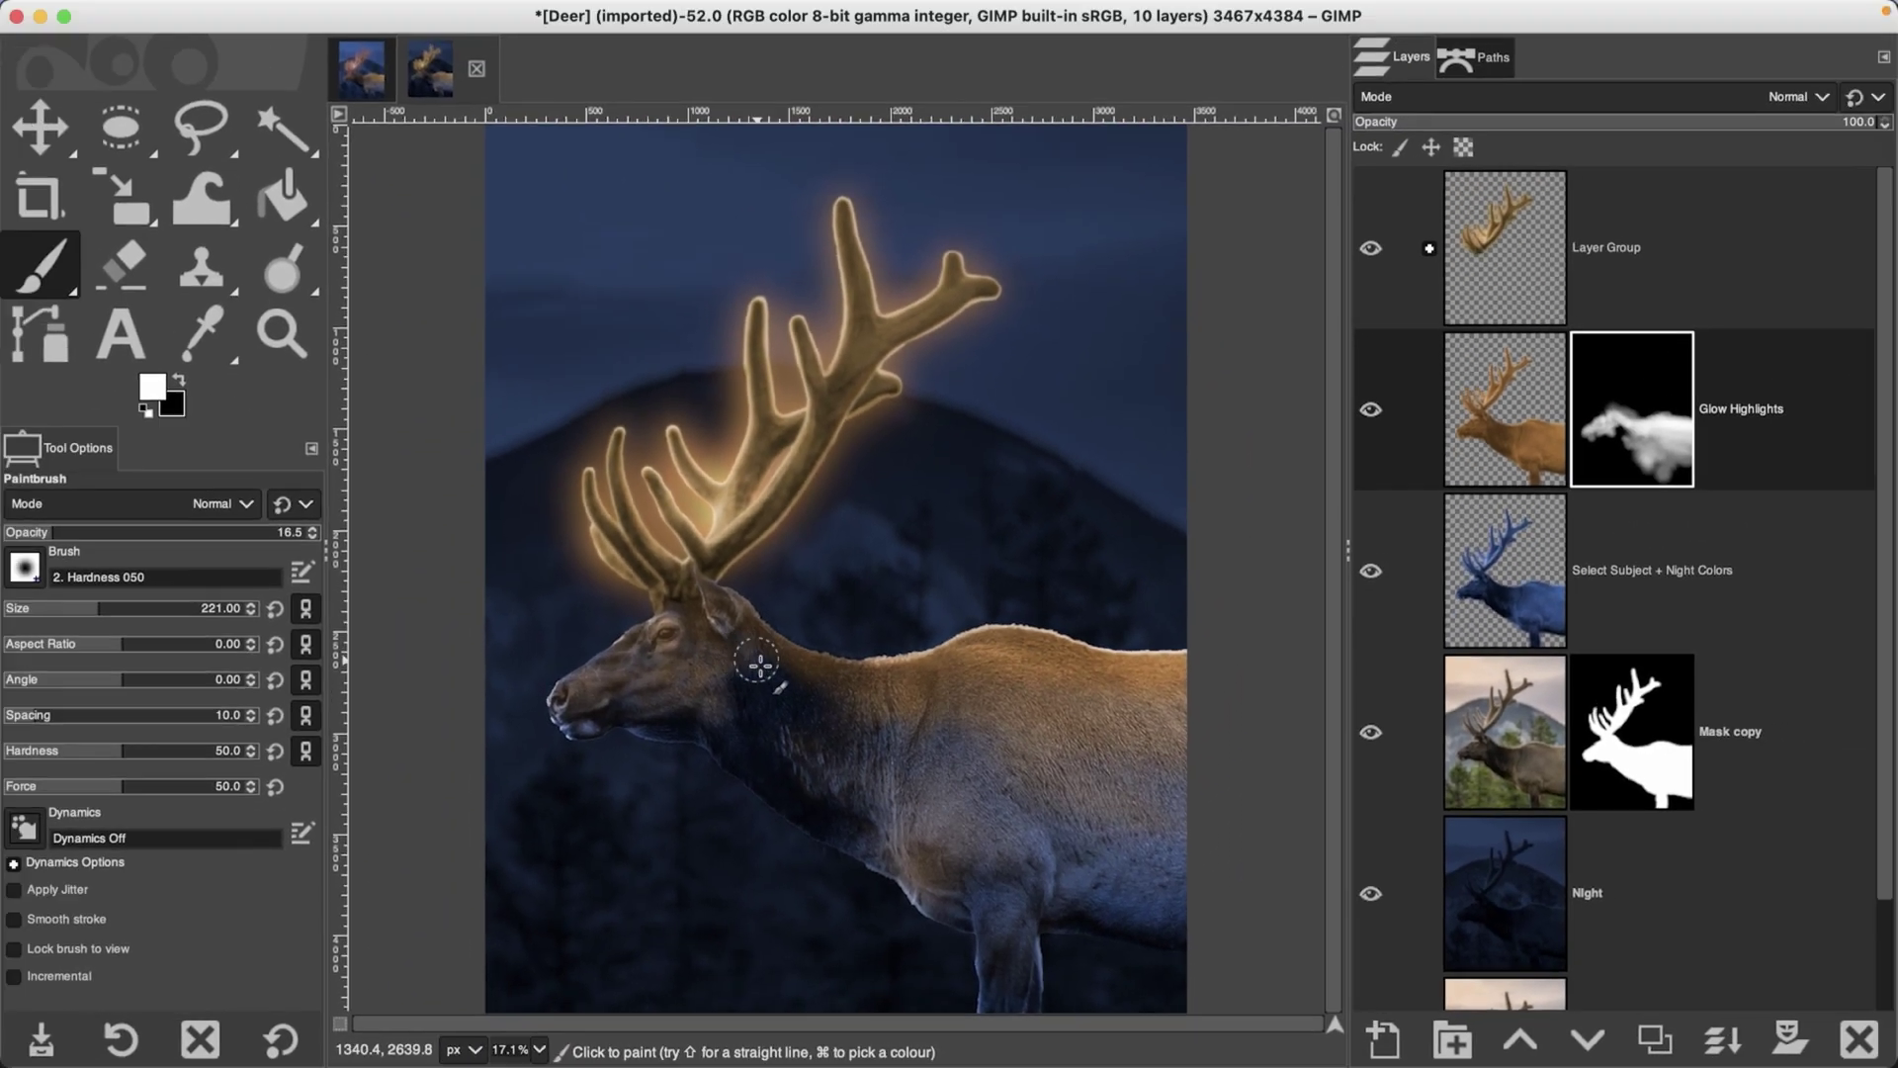
Step: Duplicate the masked Glow Highlights layer and reduce the copy's opacity to 26.9
scroll(1479, 429, down, 2)
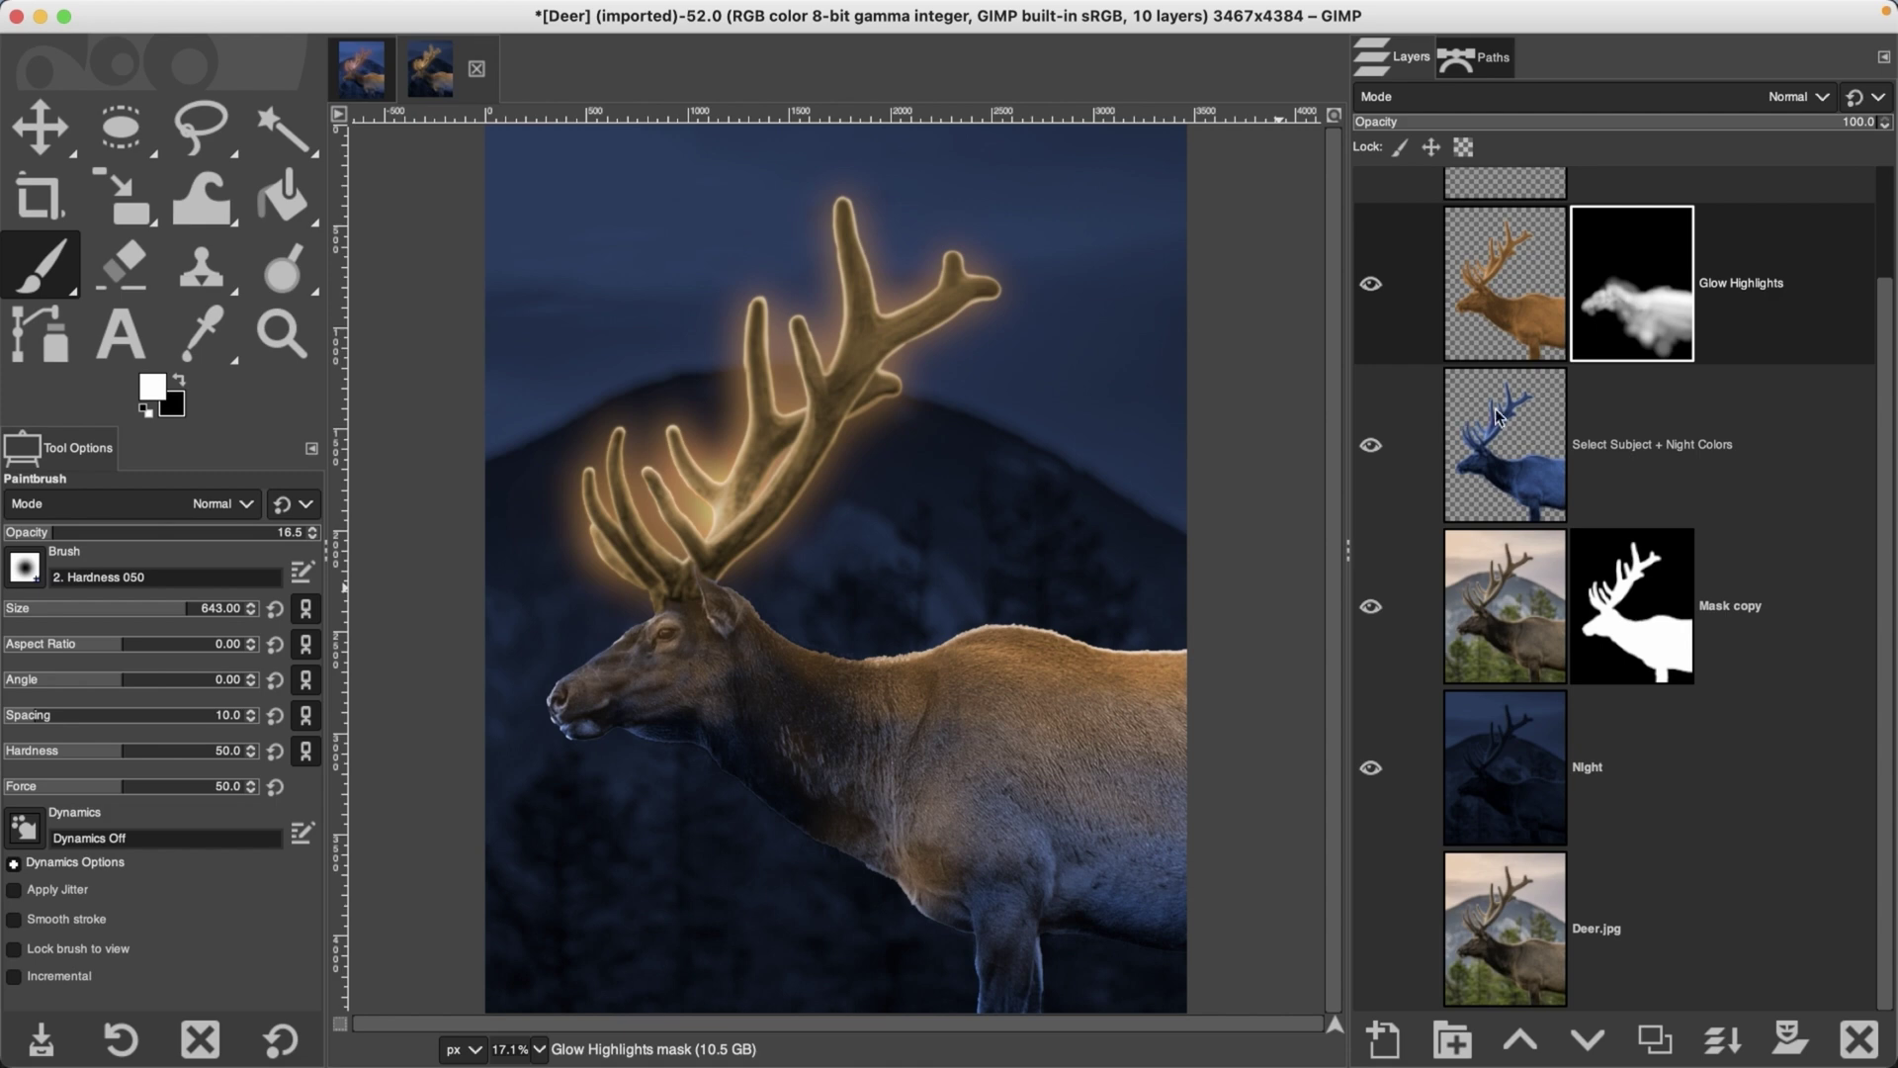
click(1645, 1043)
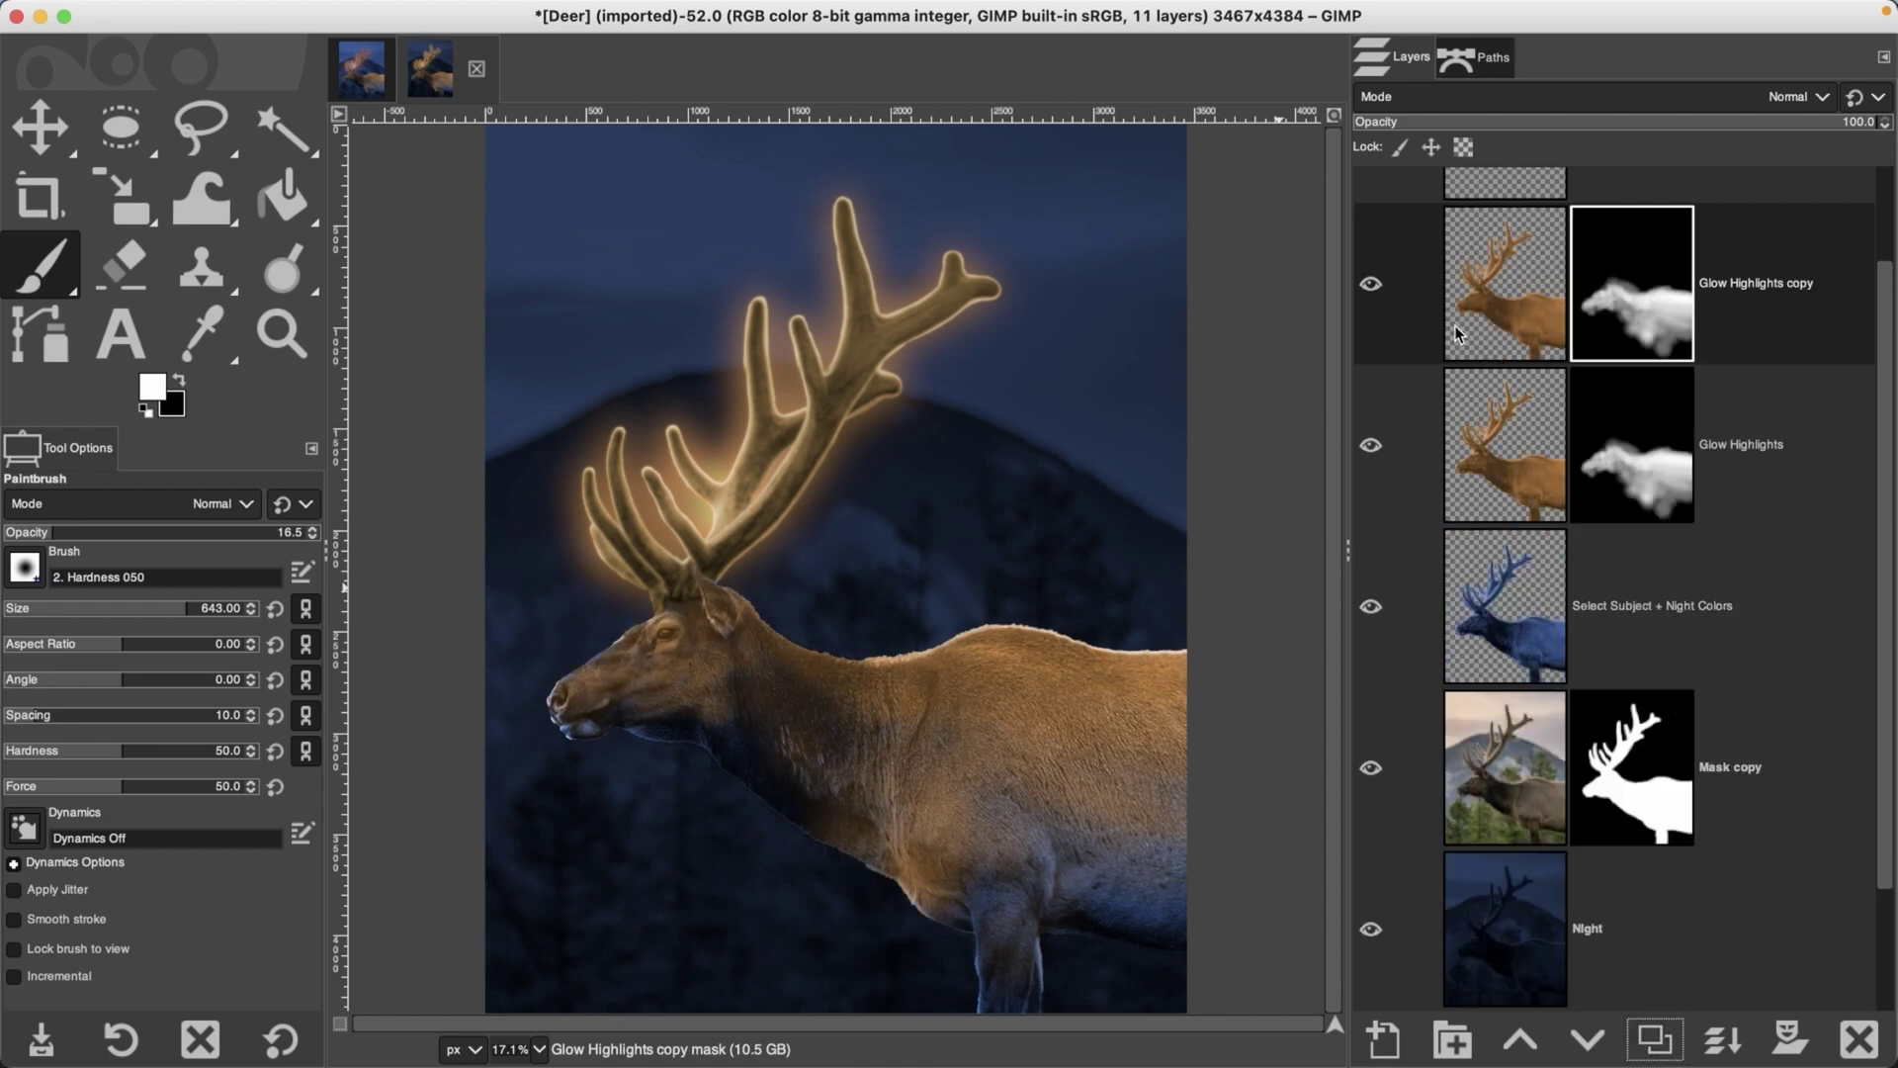
click(1374, 284)
drag(1509, 122, 1489, 121)
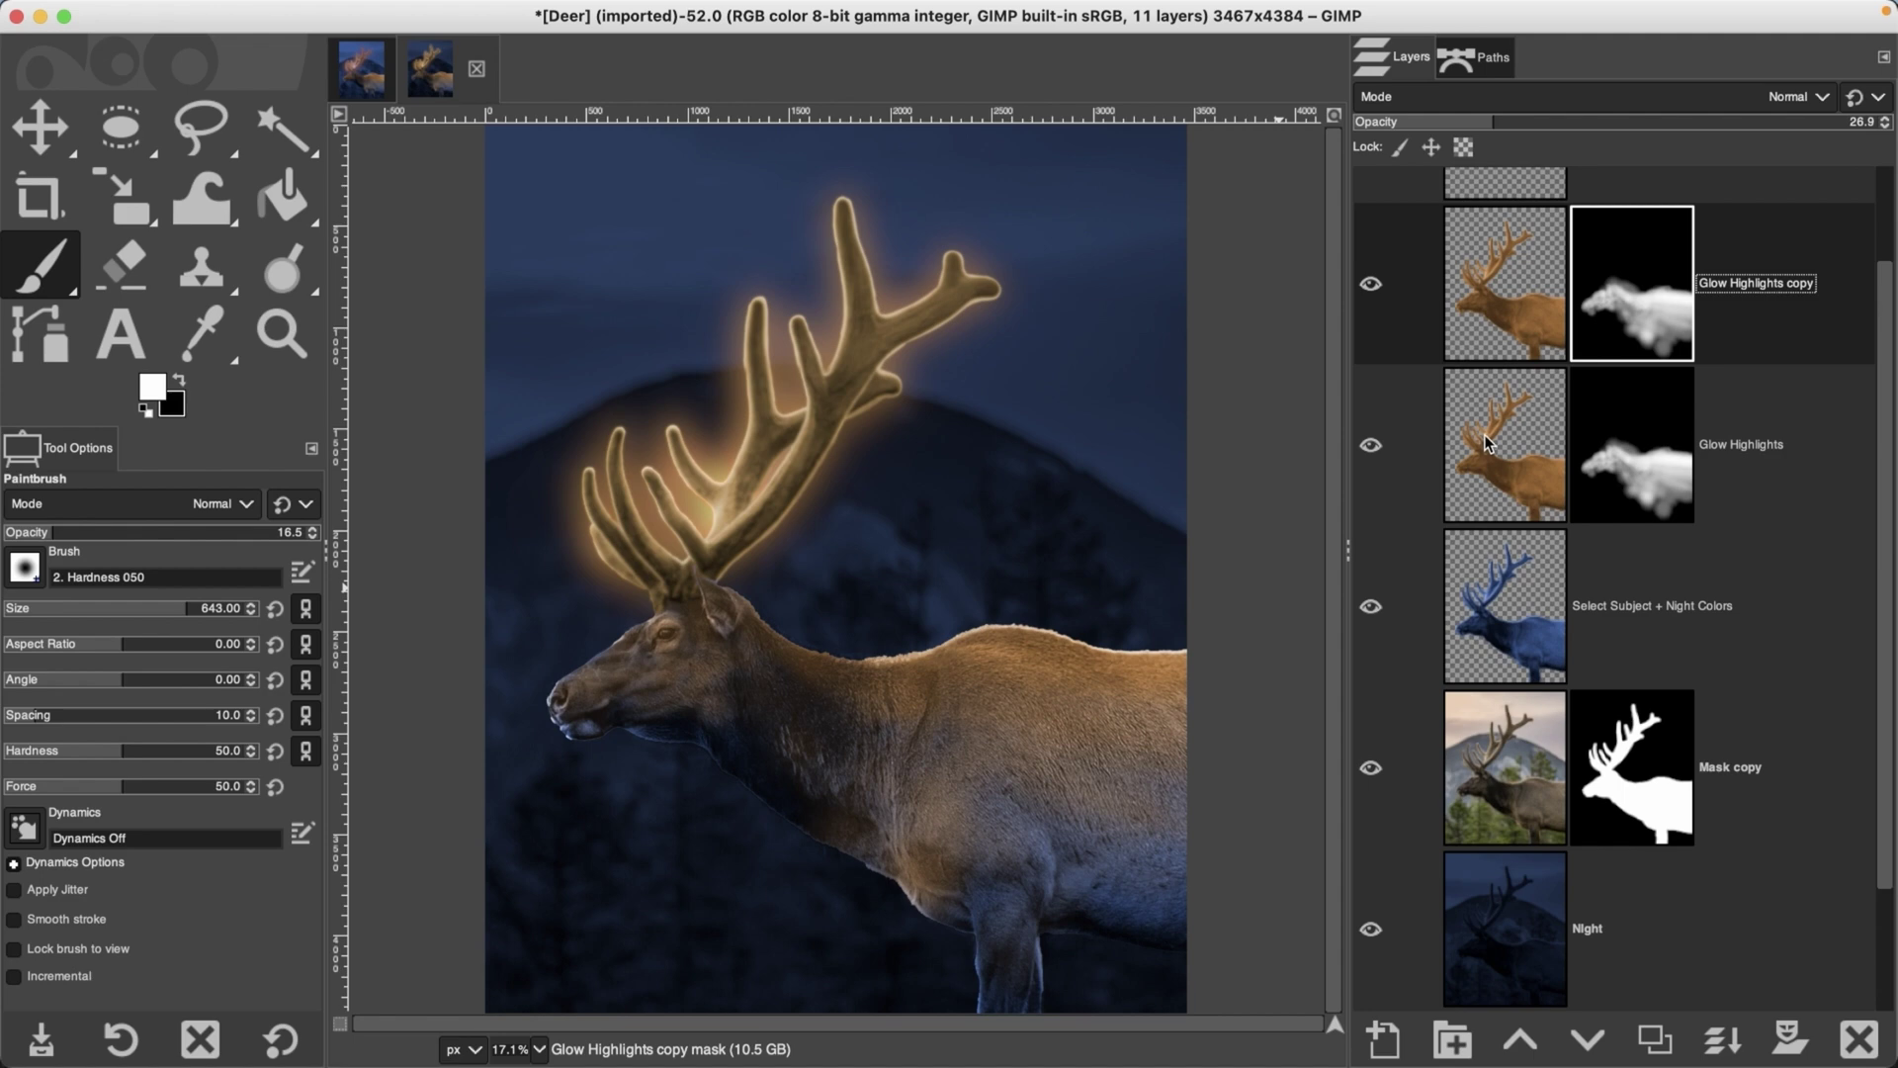
Step: Merge a duplicate of the antlers' layer group into a single layer, with the original group hidden
scroll(1891, 245, up, 2)
click(1712, 267)
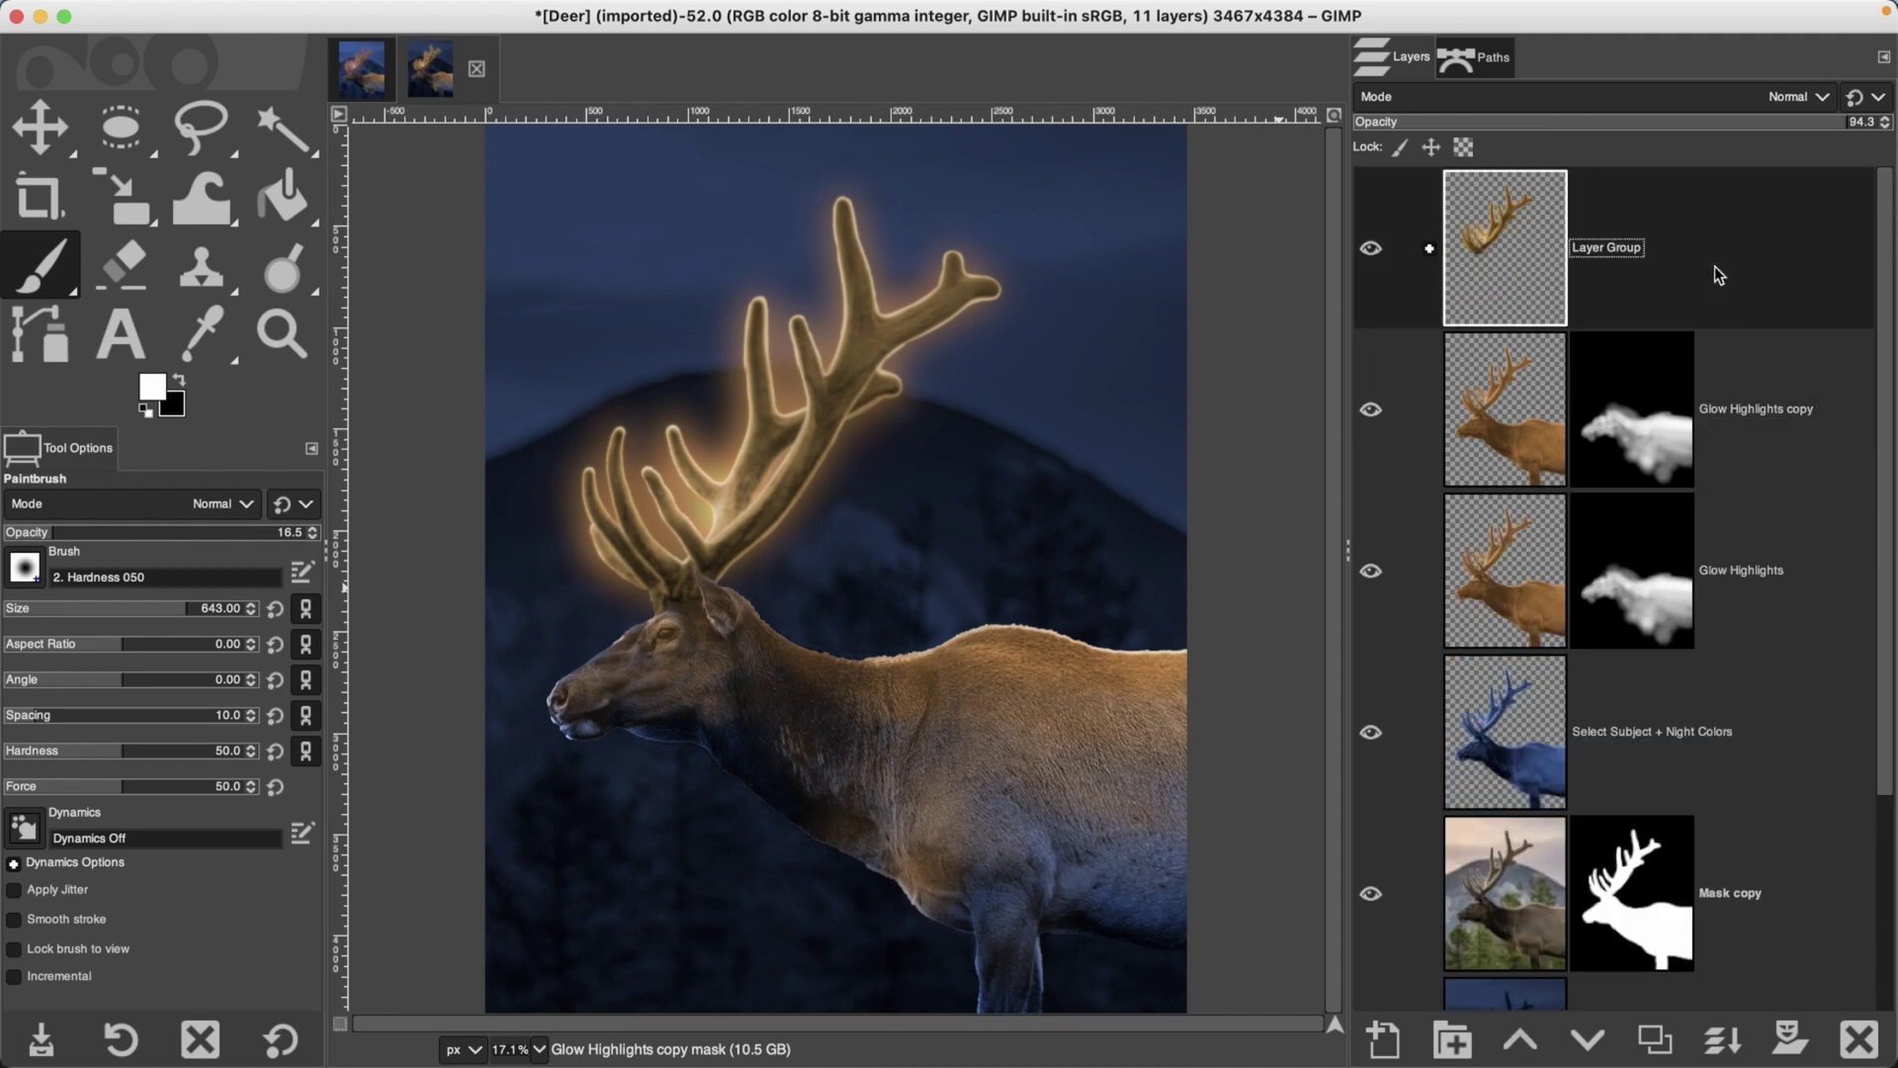
click(1654, 1038)
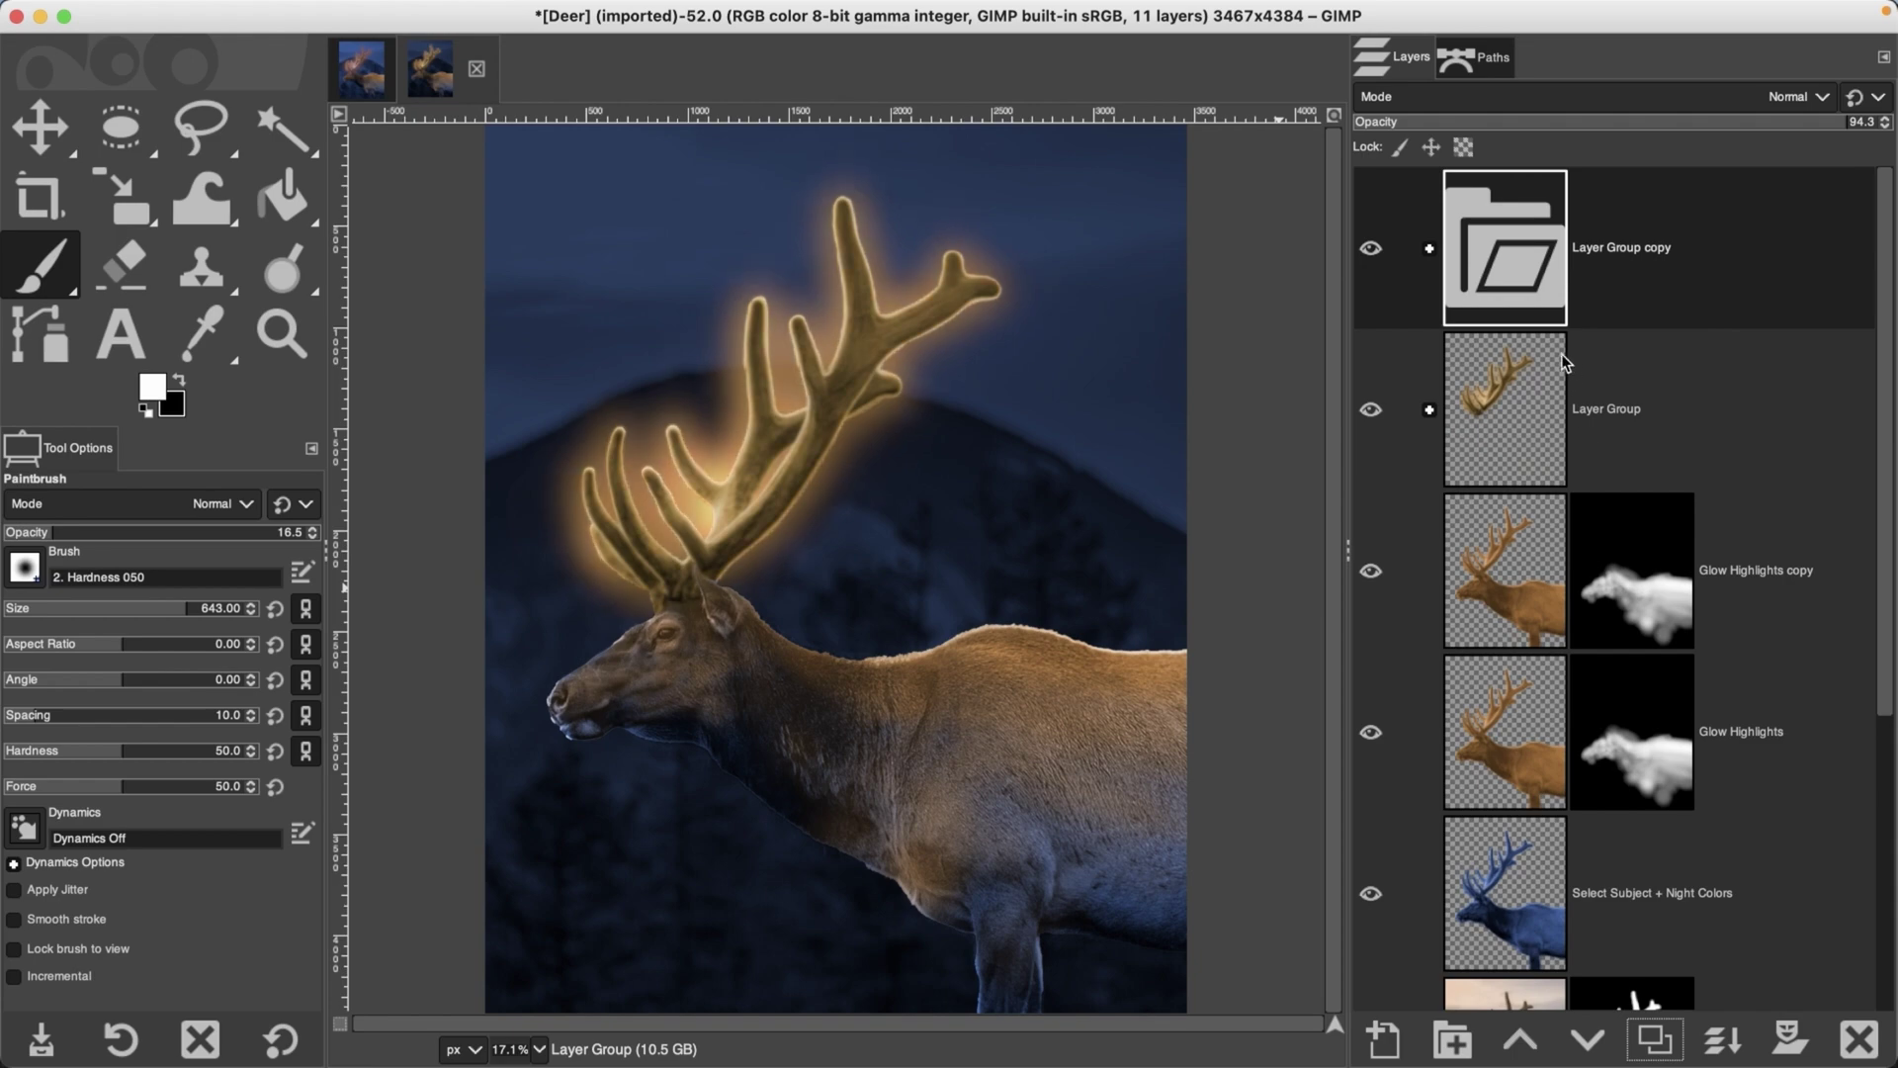
click(1371, 410)
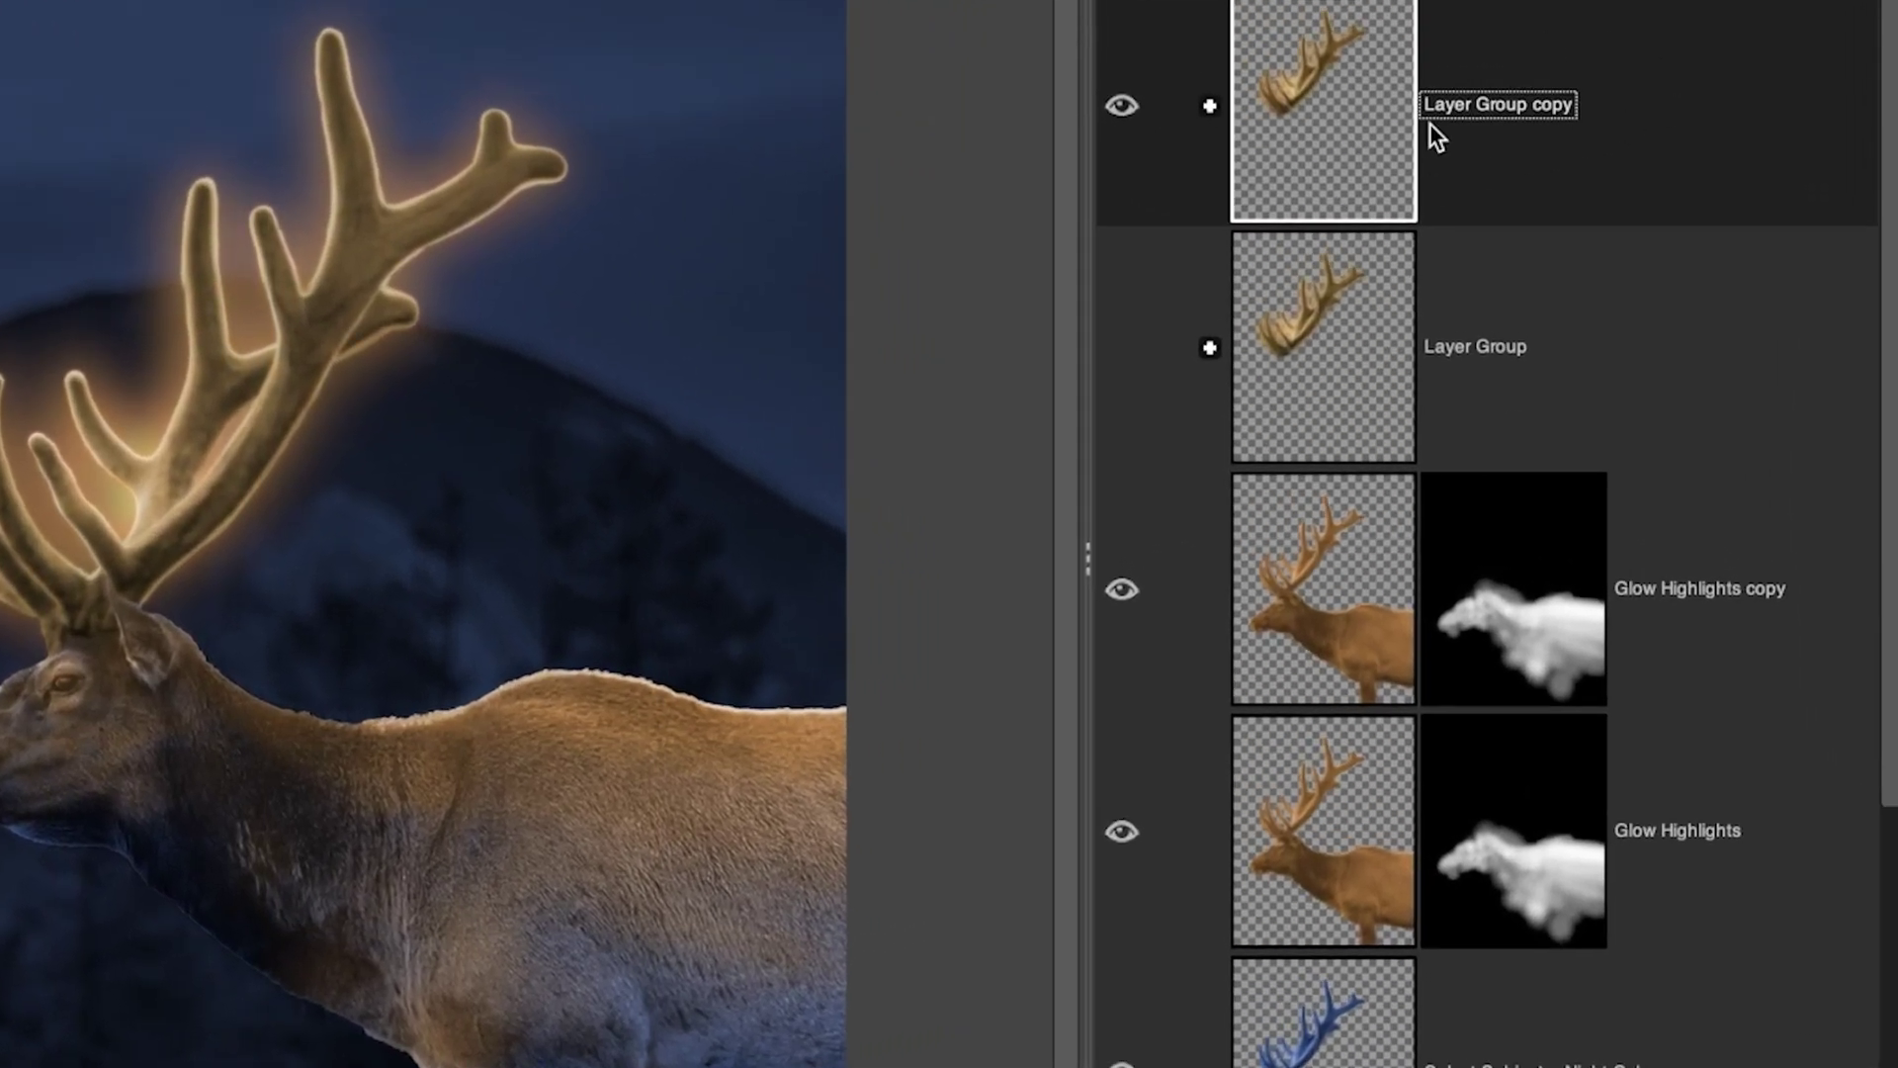
right_click(1350, 104)
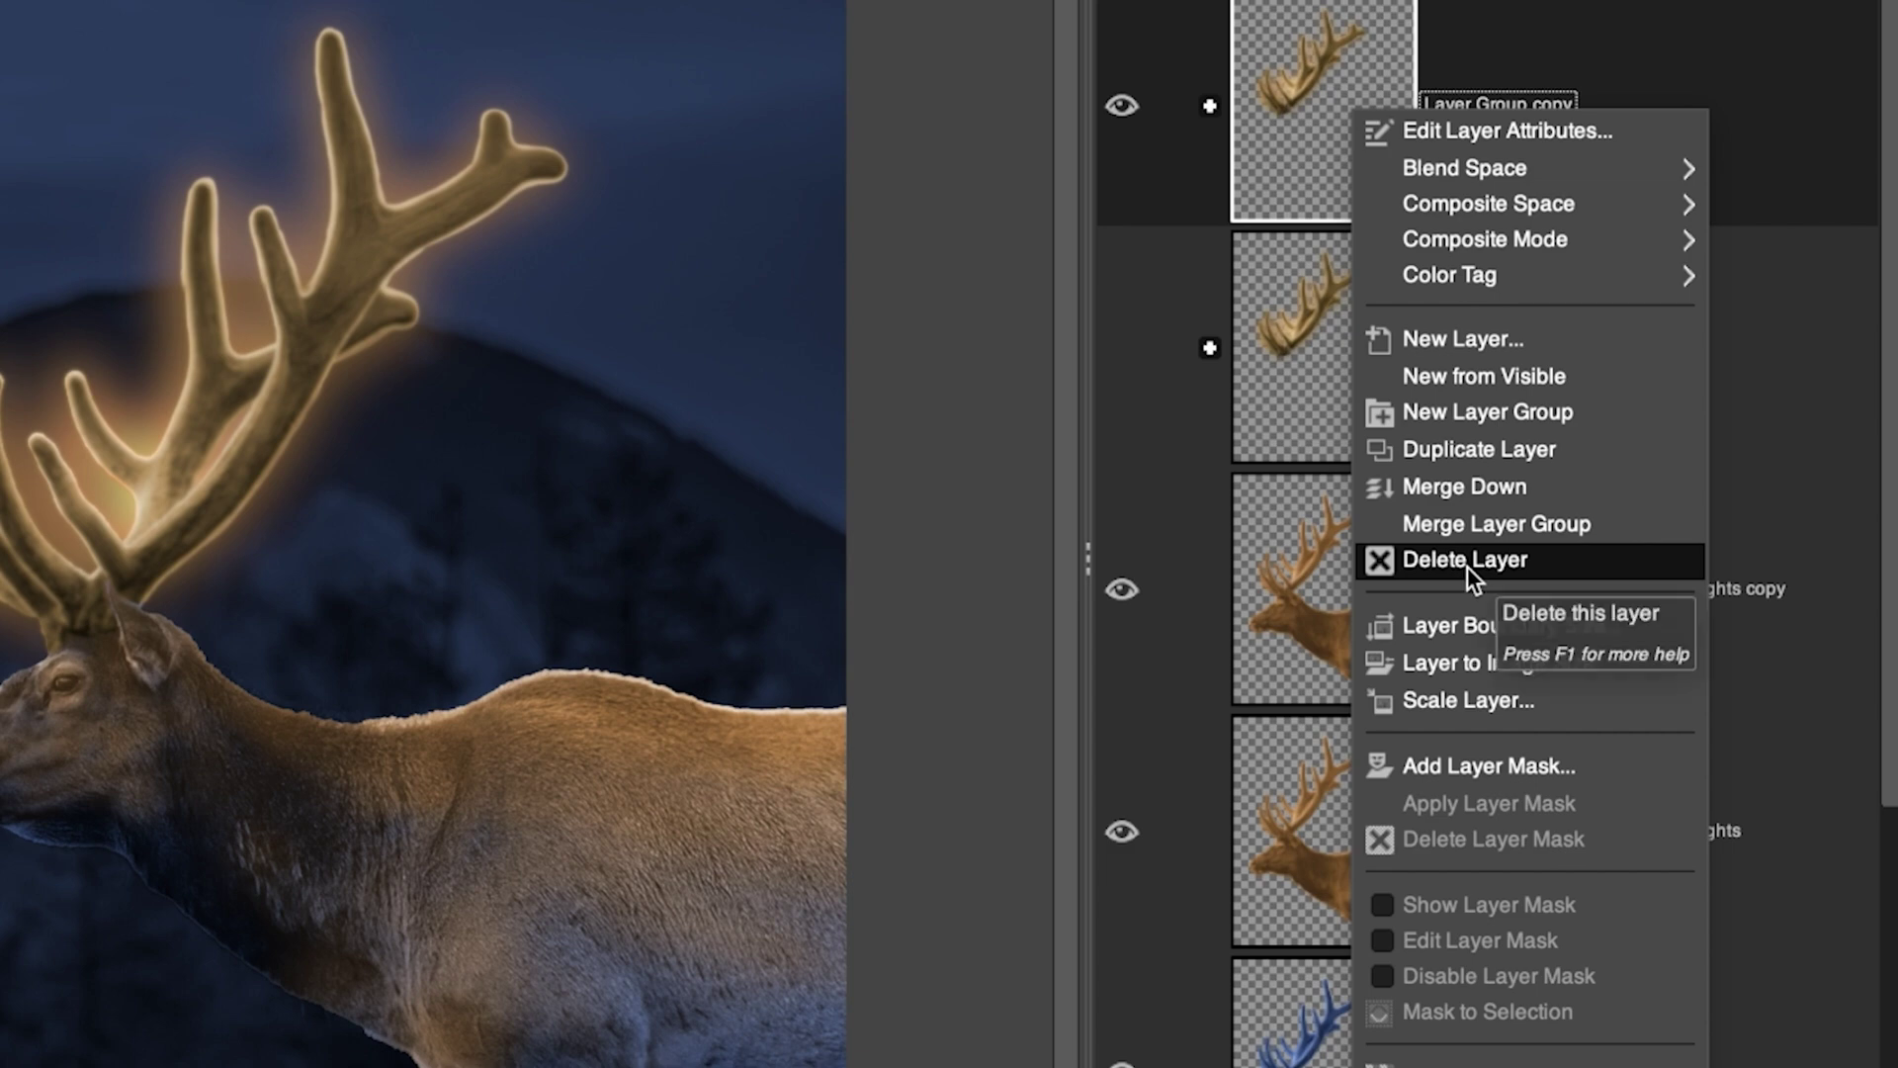
click(1490, 522)
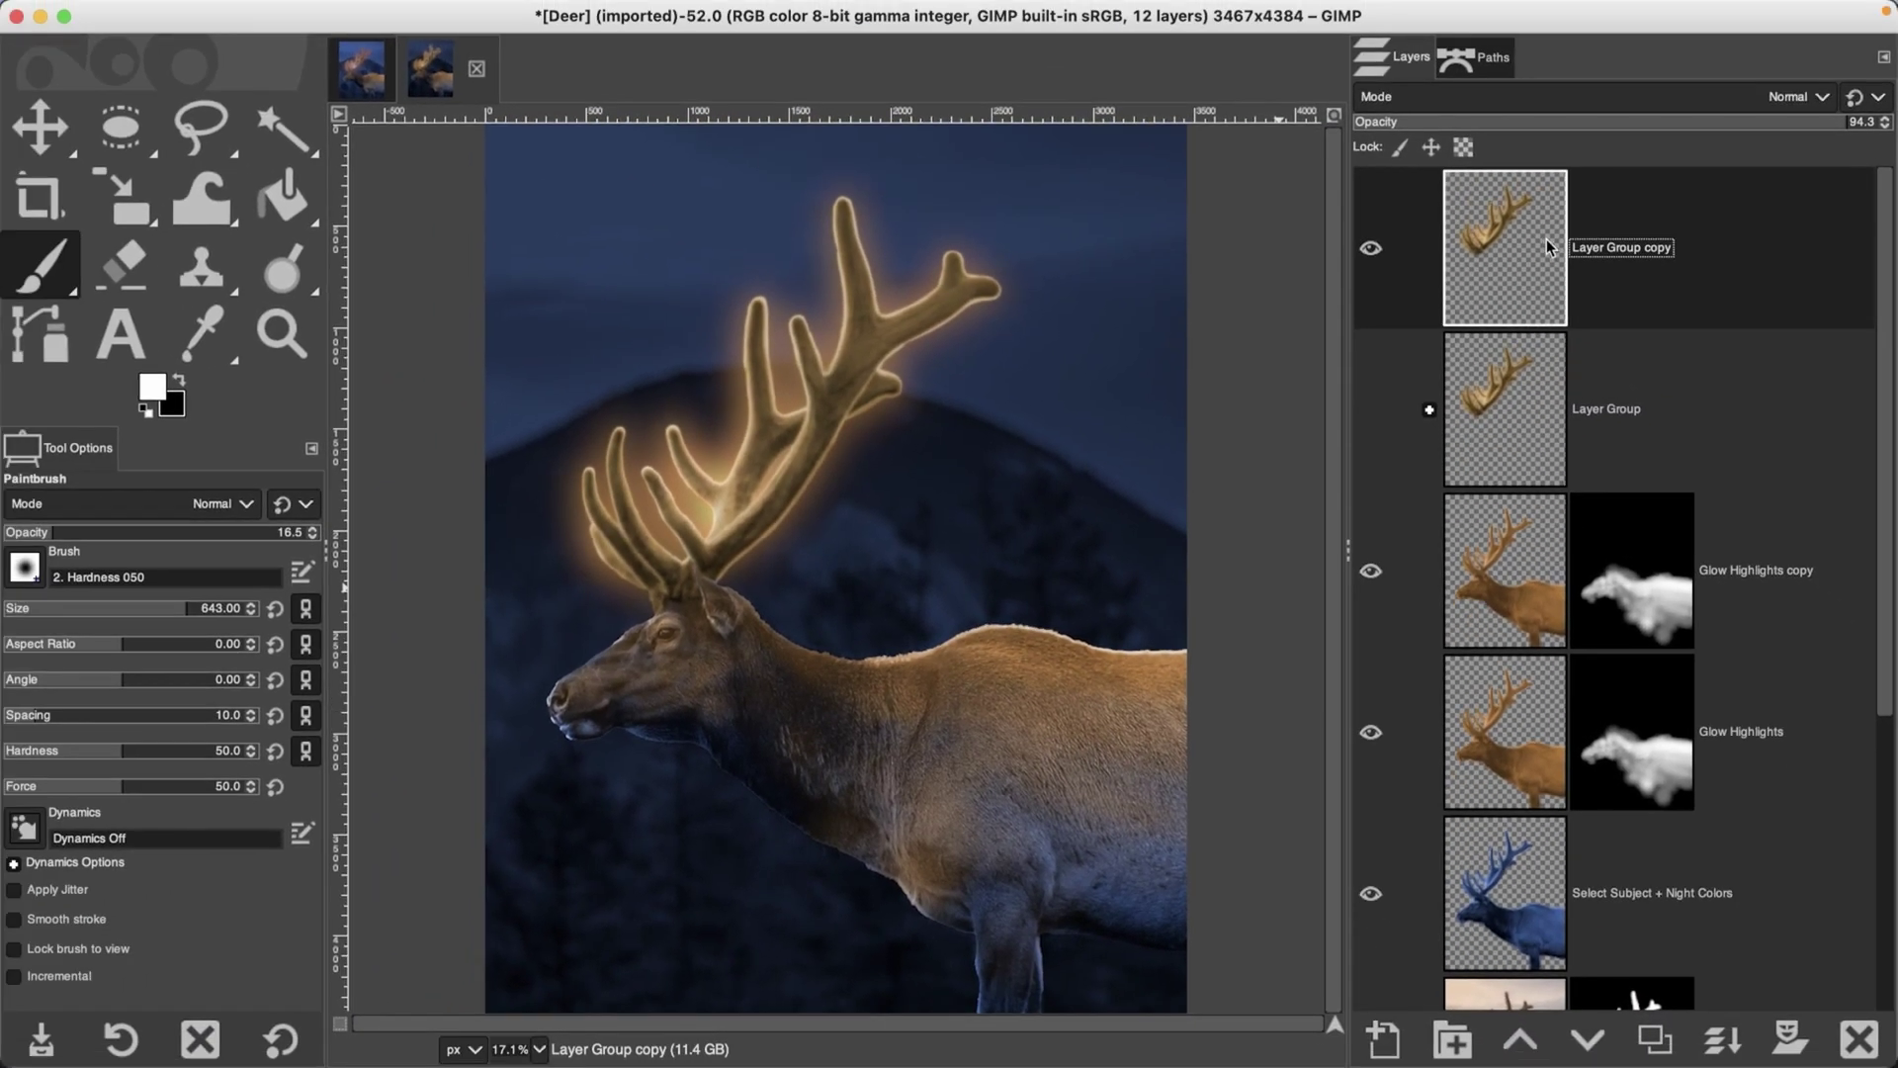
Step: Compare the antler glow and the elk's warm highlights with the reference image Deer.xcf
click(366, 75)
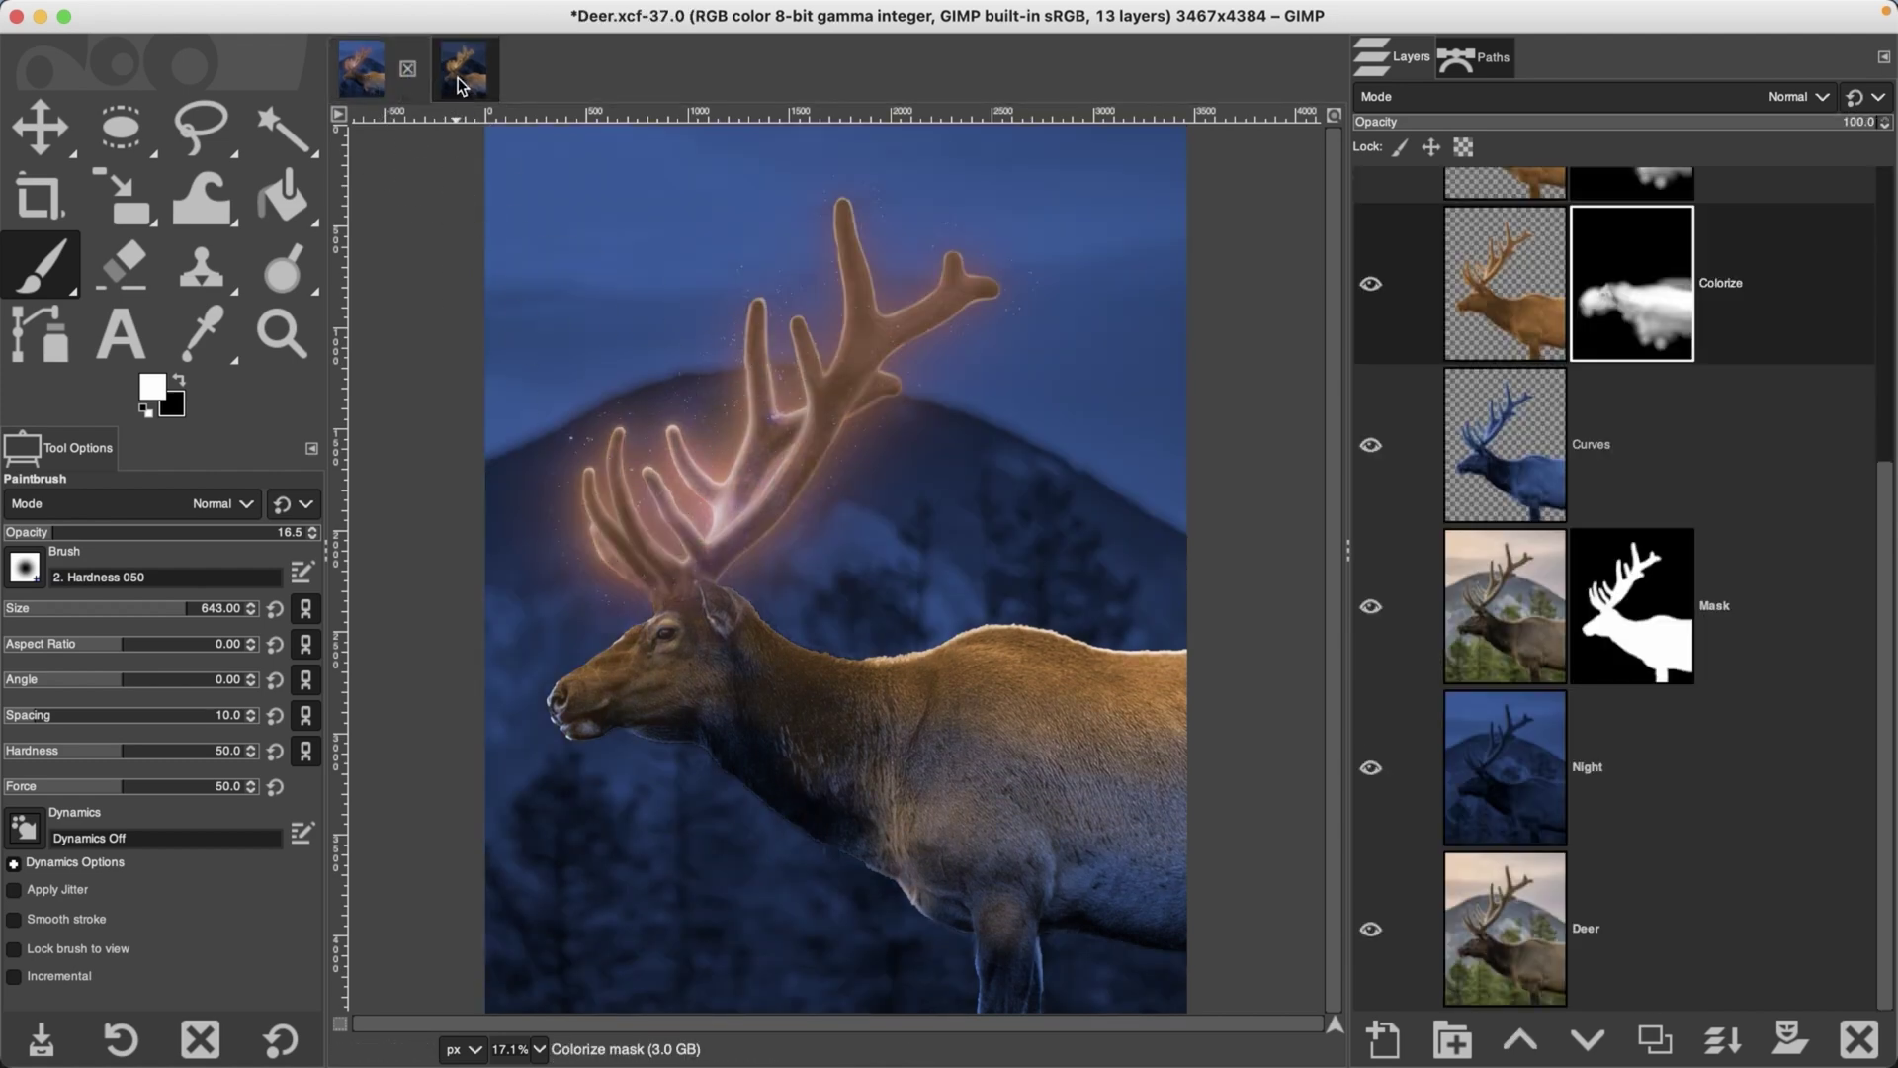
click(362, 71)
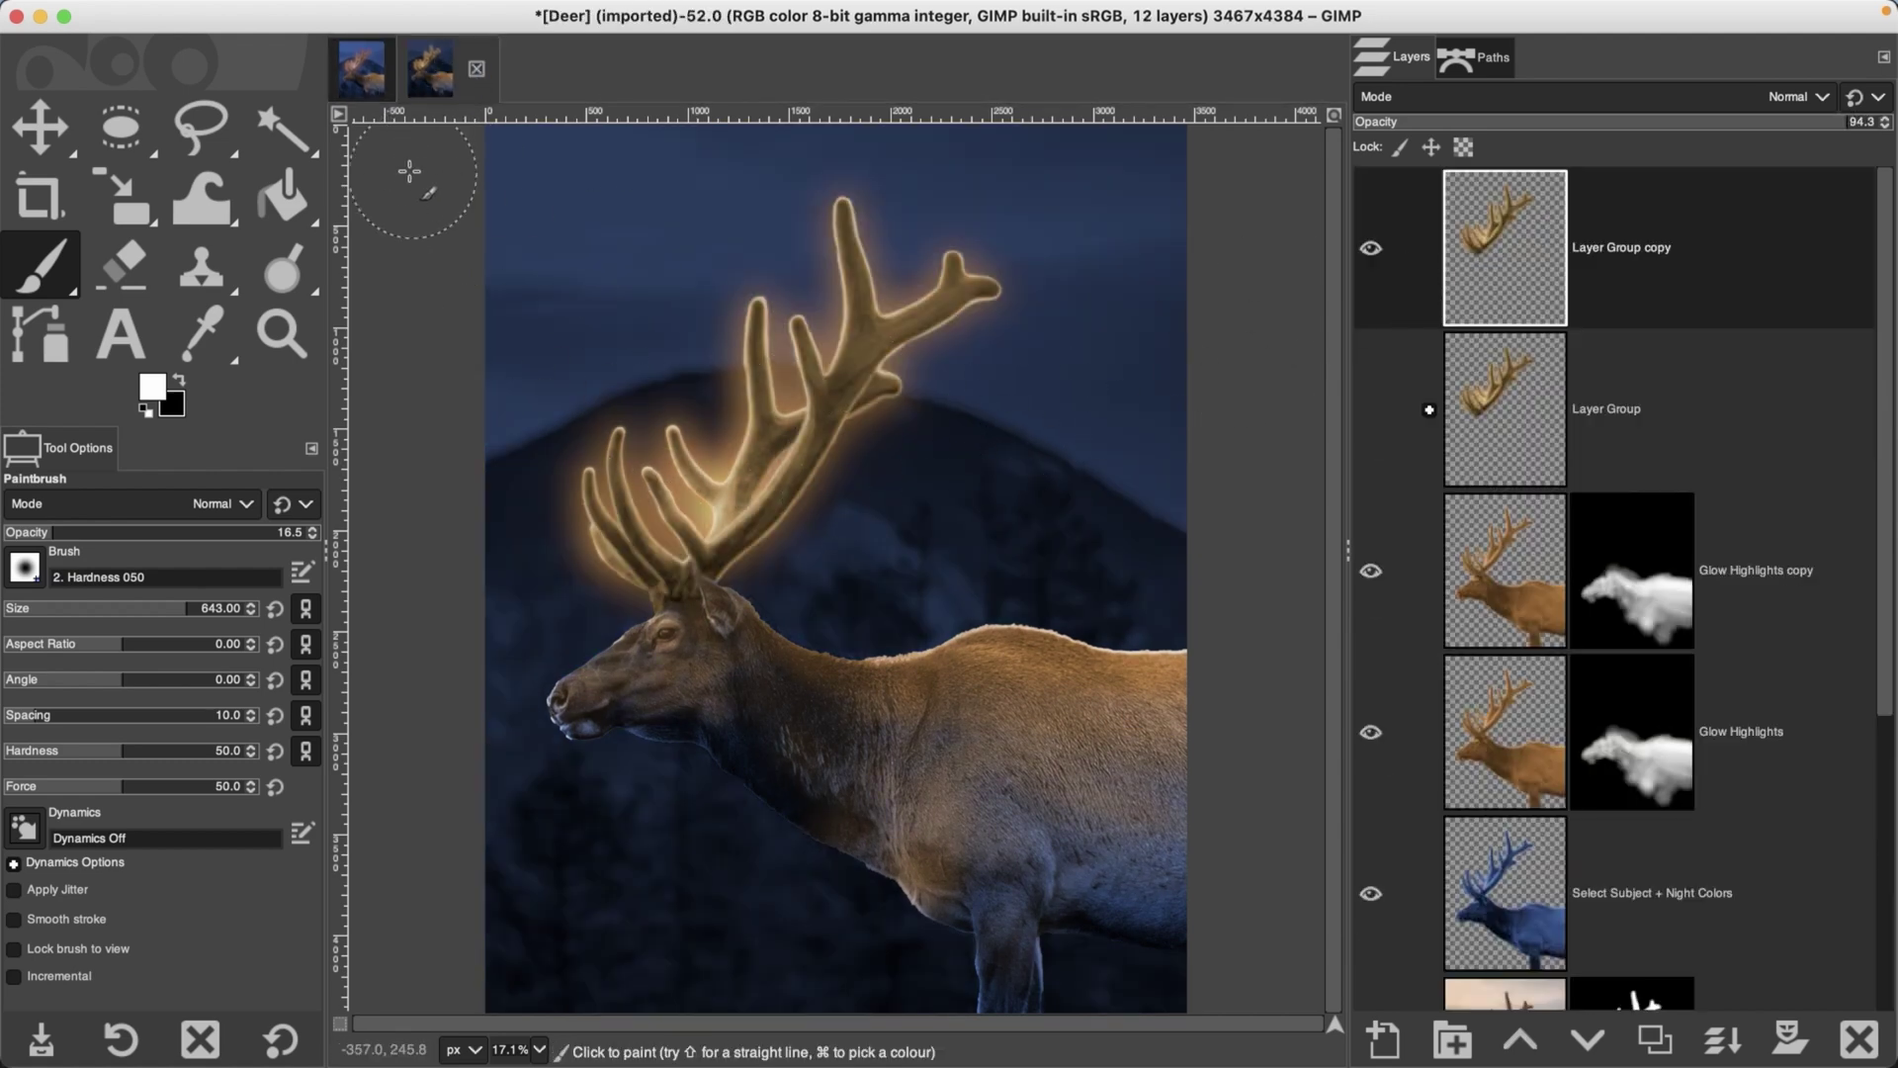
click(362, 72)
click(436, 86)
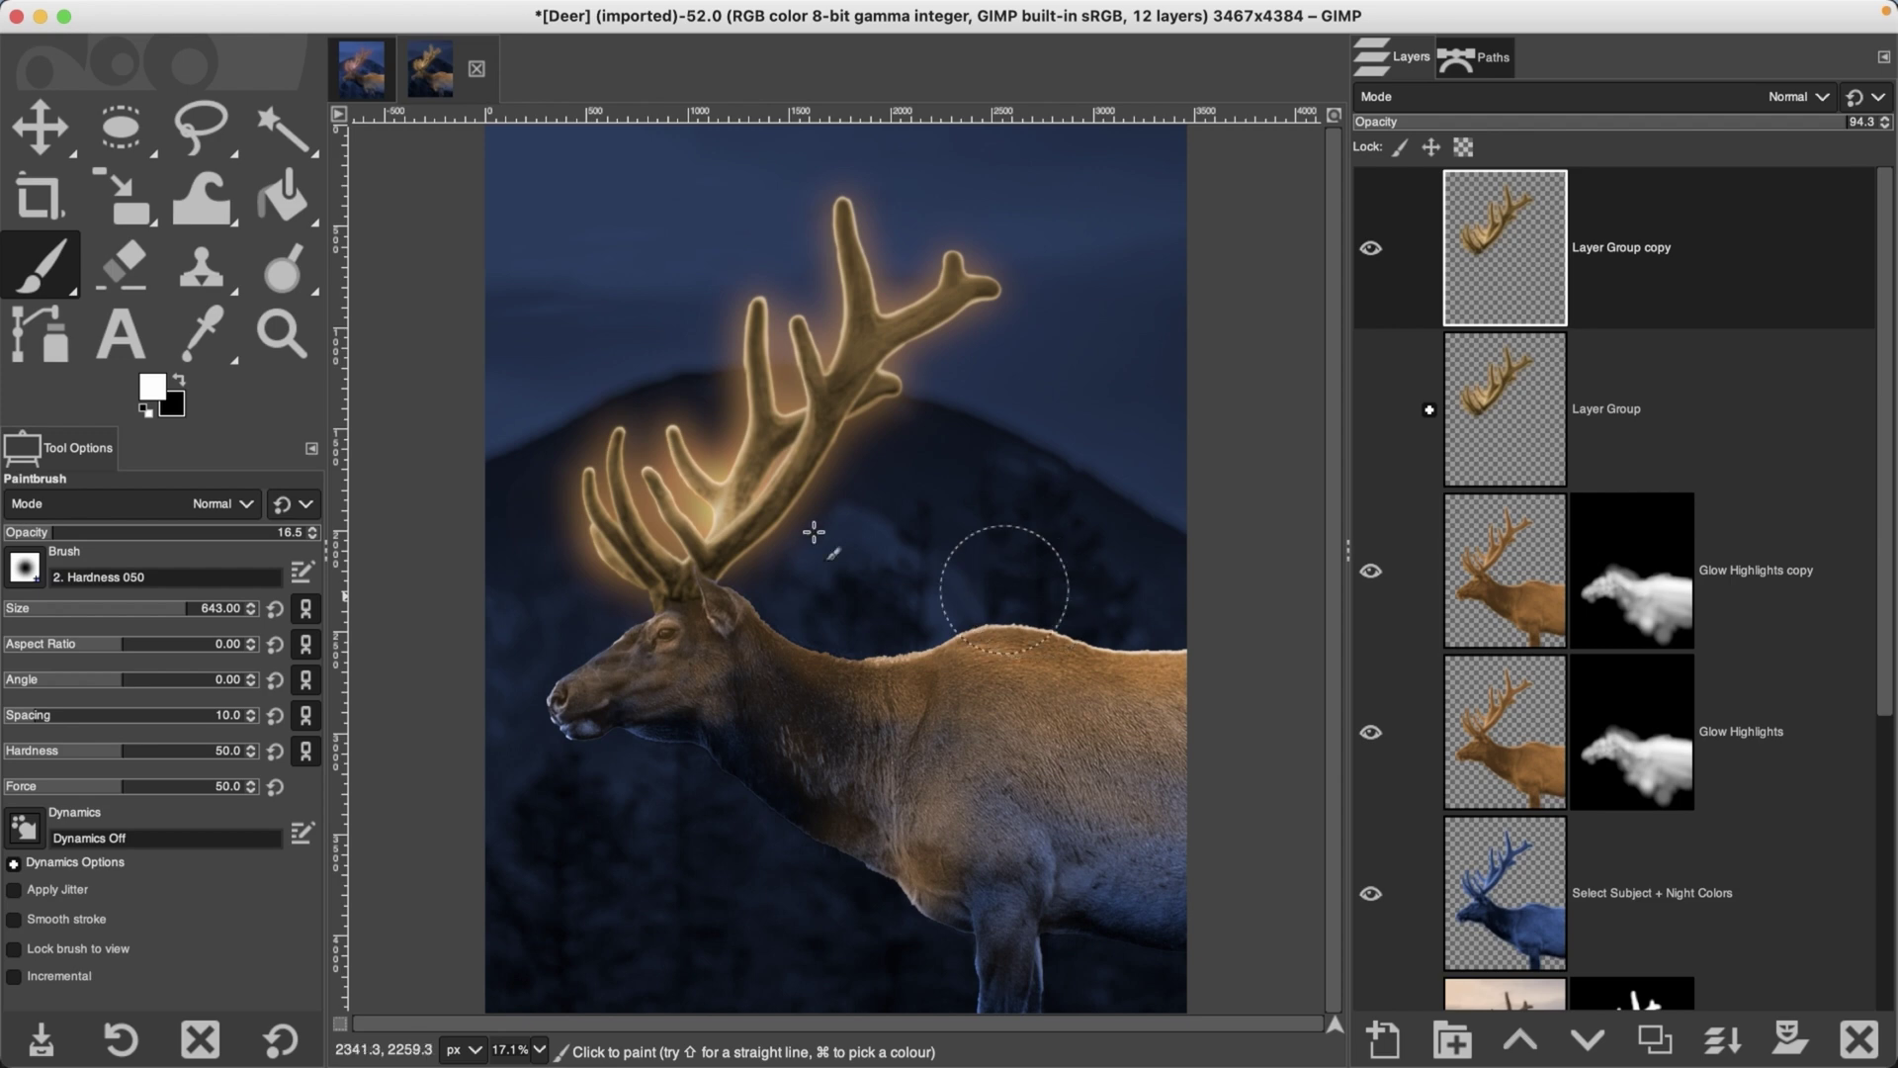
key(alt+2)
key(alt+1)
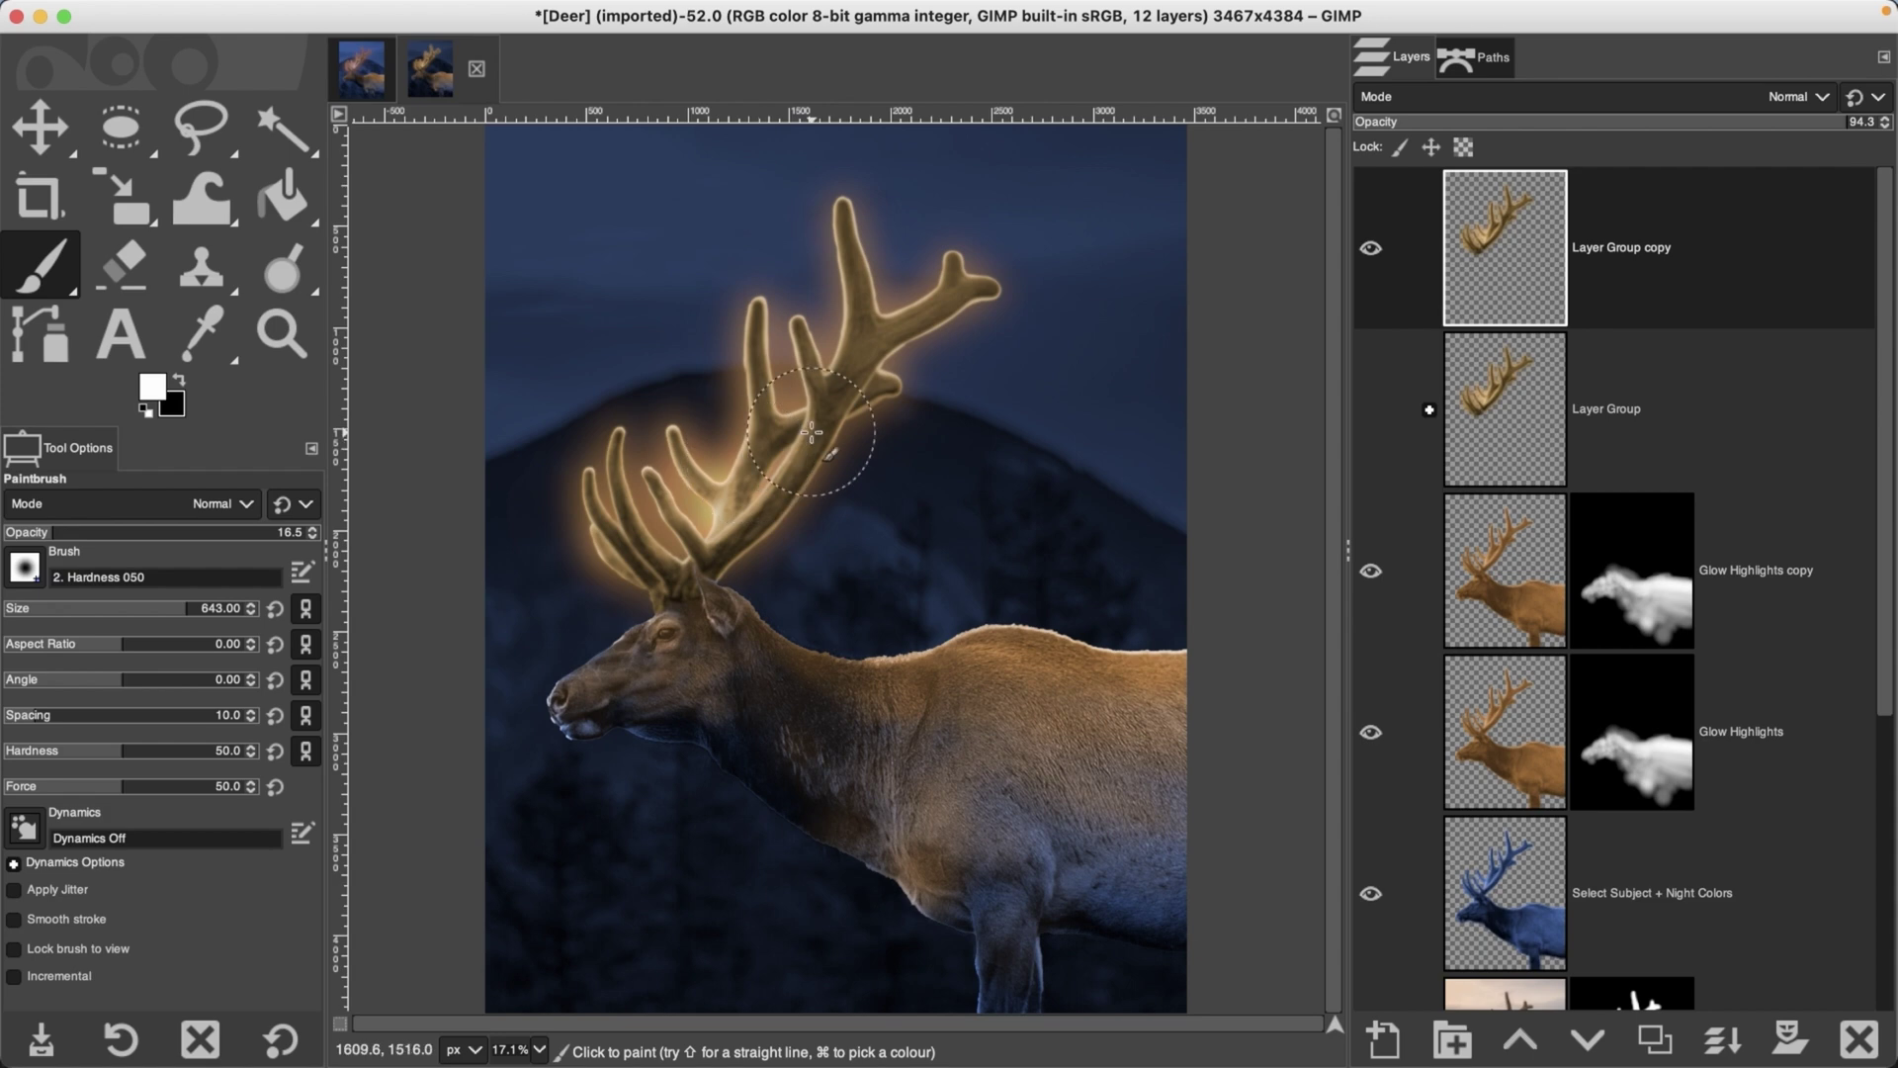
click(557, 13)
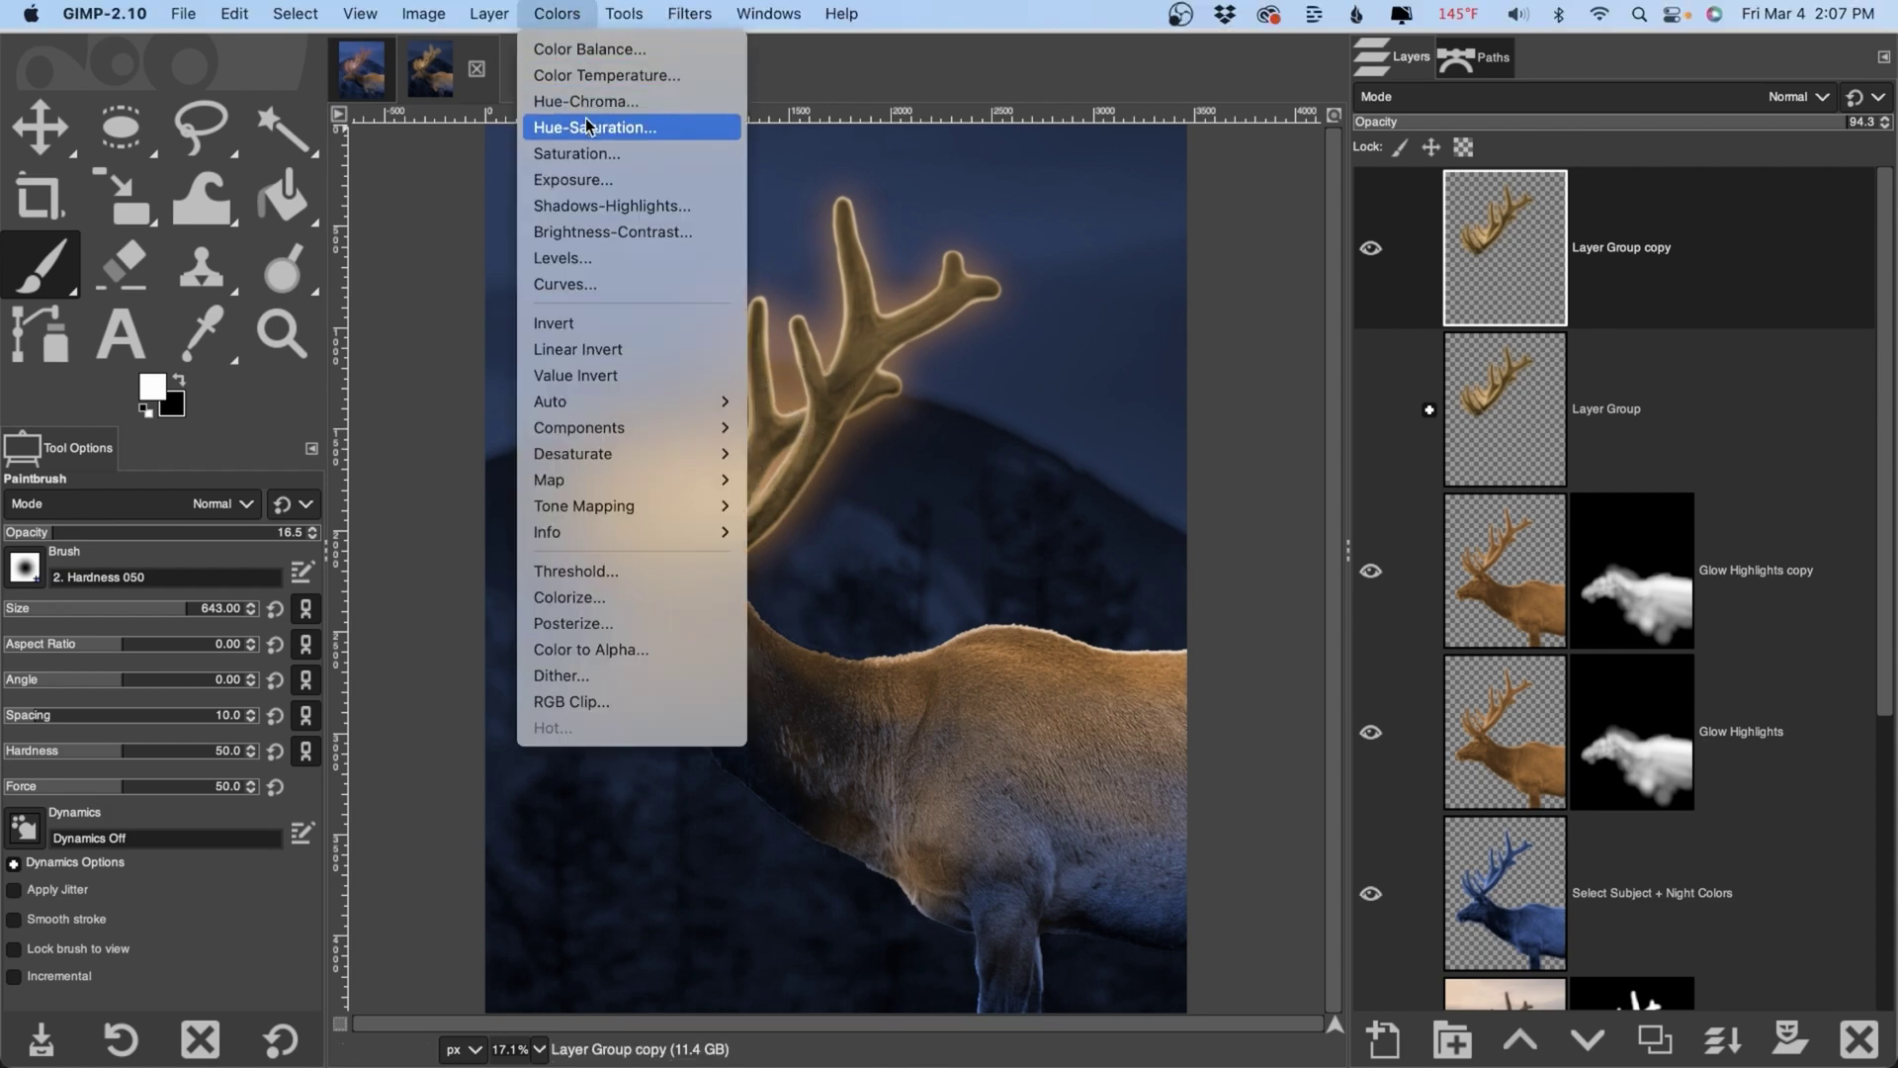
key(Return)
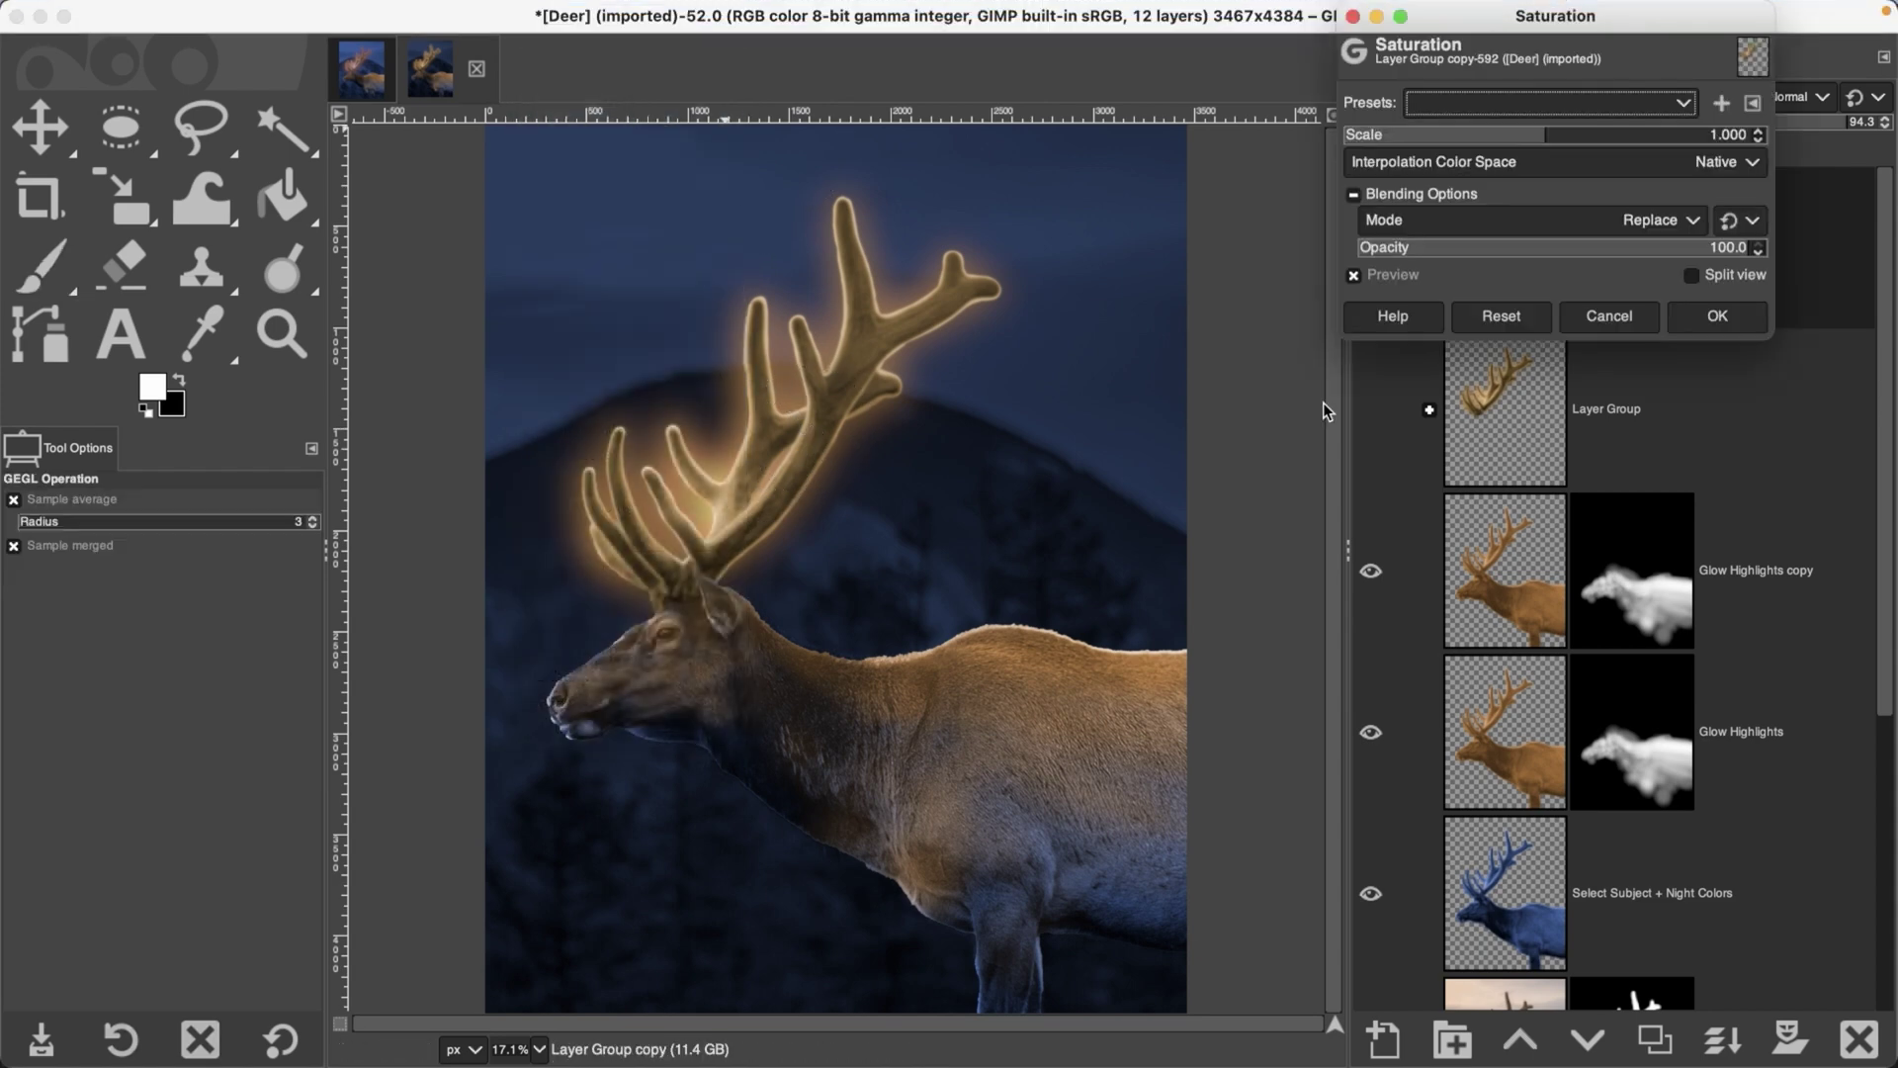
click(1608, 316)
Step: Reduce the merged antlers layer's saturation to -33.3 with Hue-Saturation and ready the Paintbrush with a black foreground
click(556, 13)
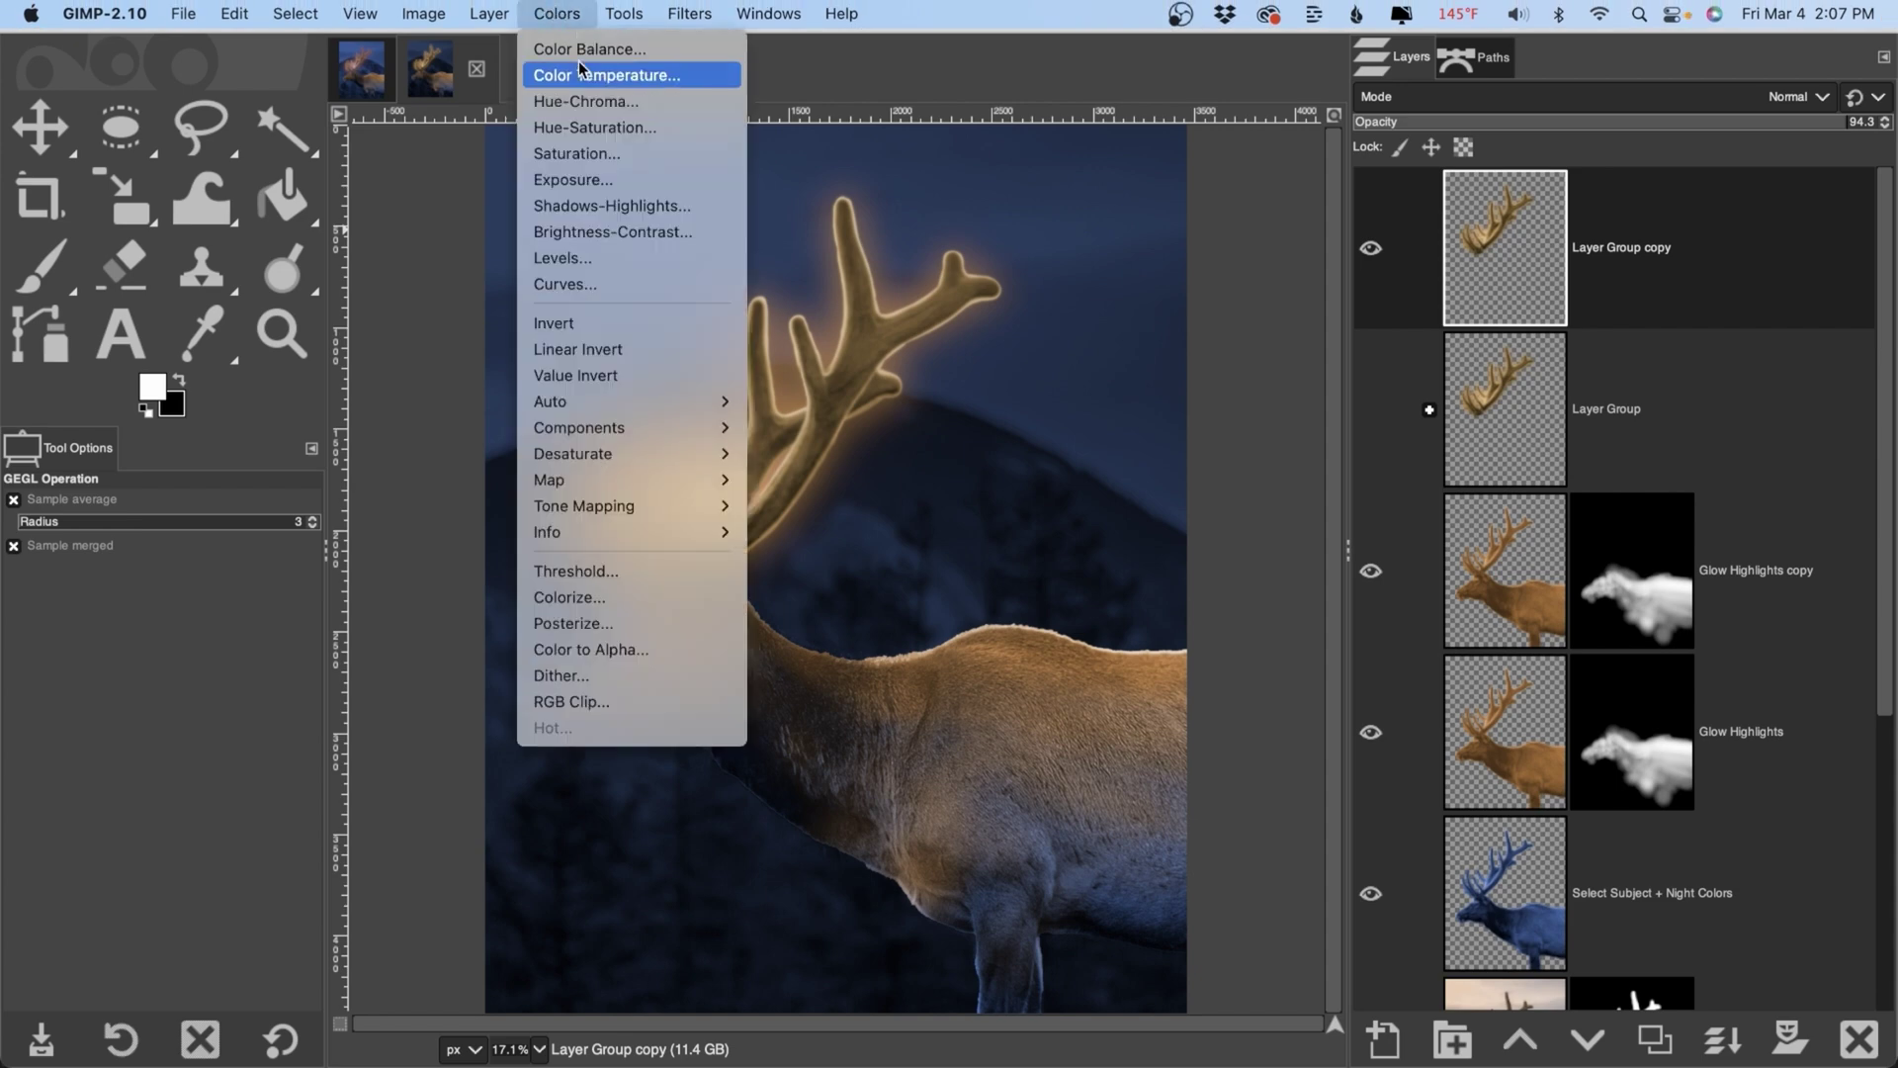
click(596, 135)
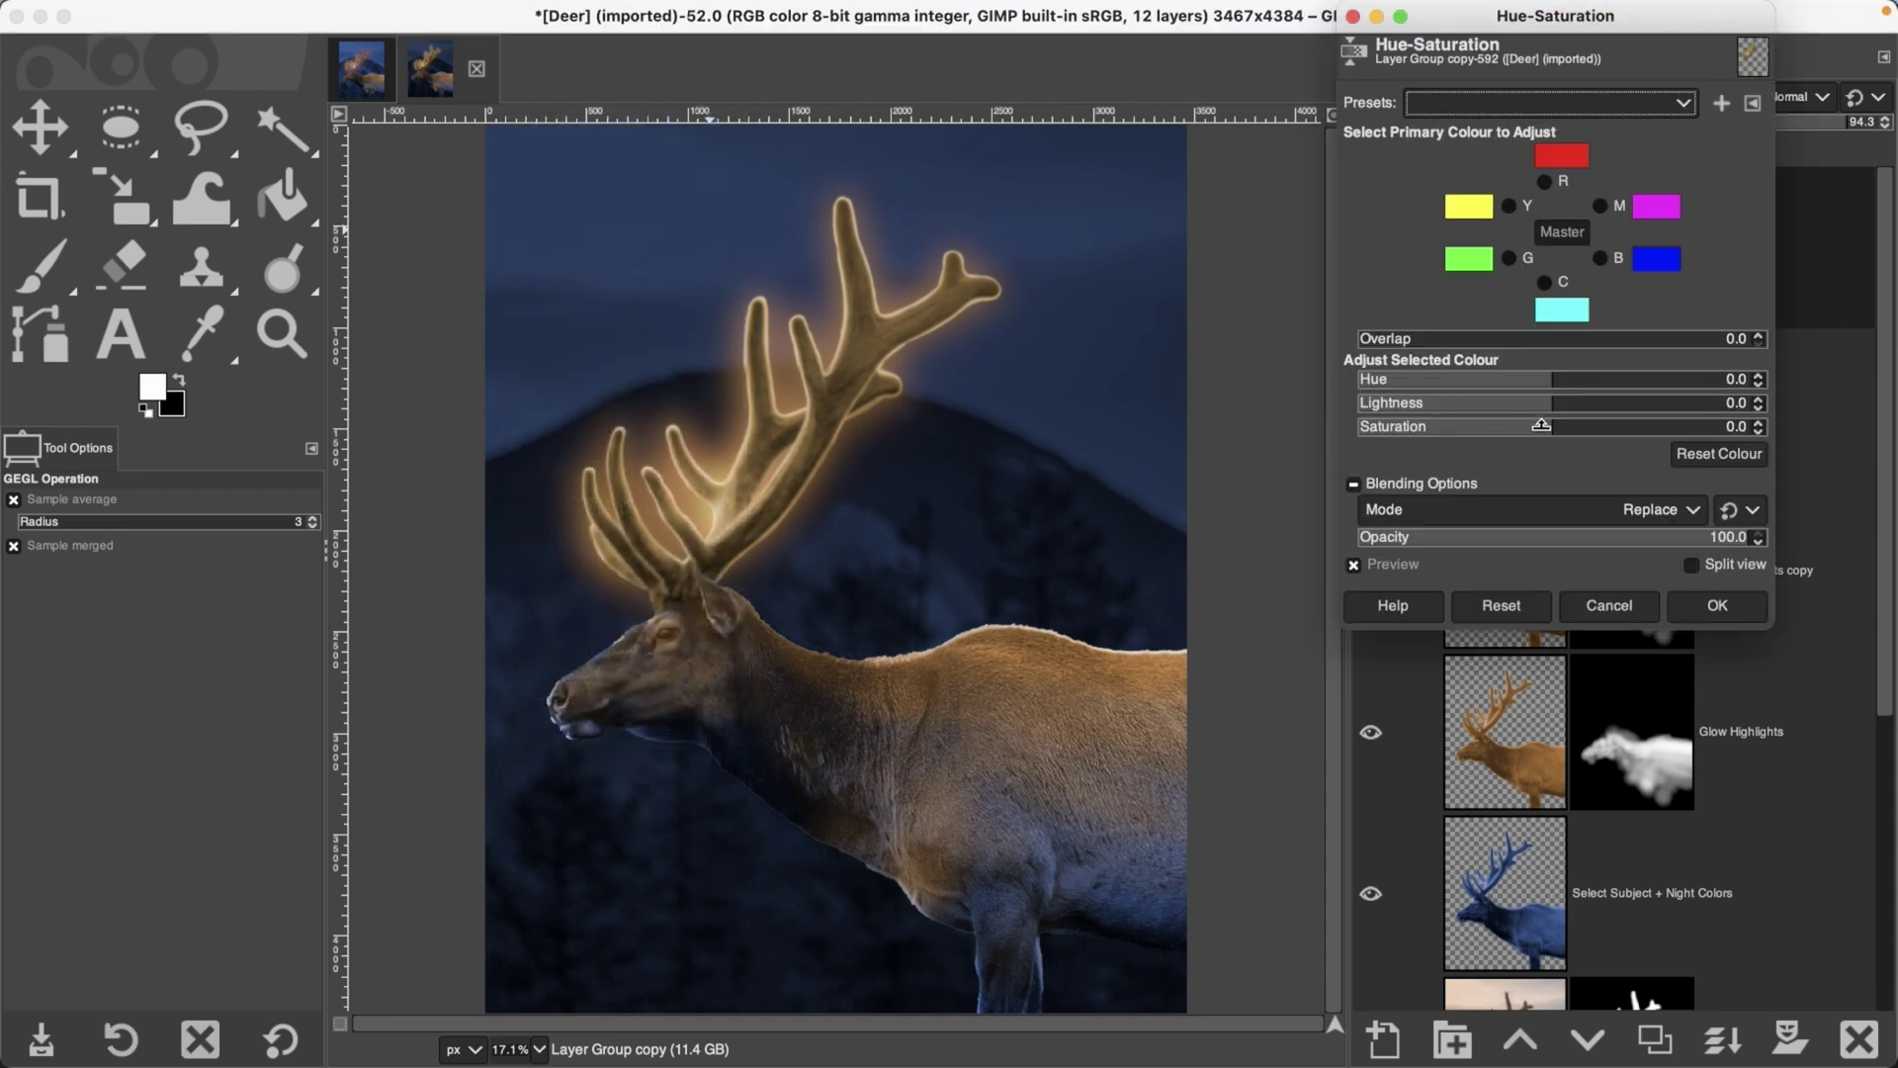
drag(1542, 425, 1490, 425)
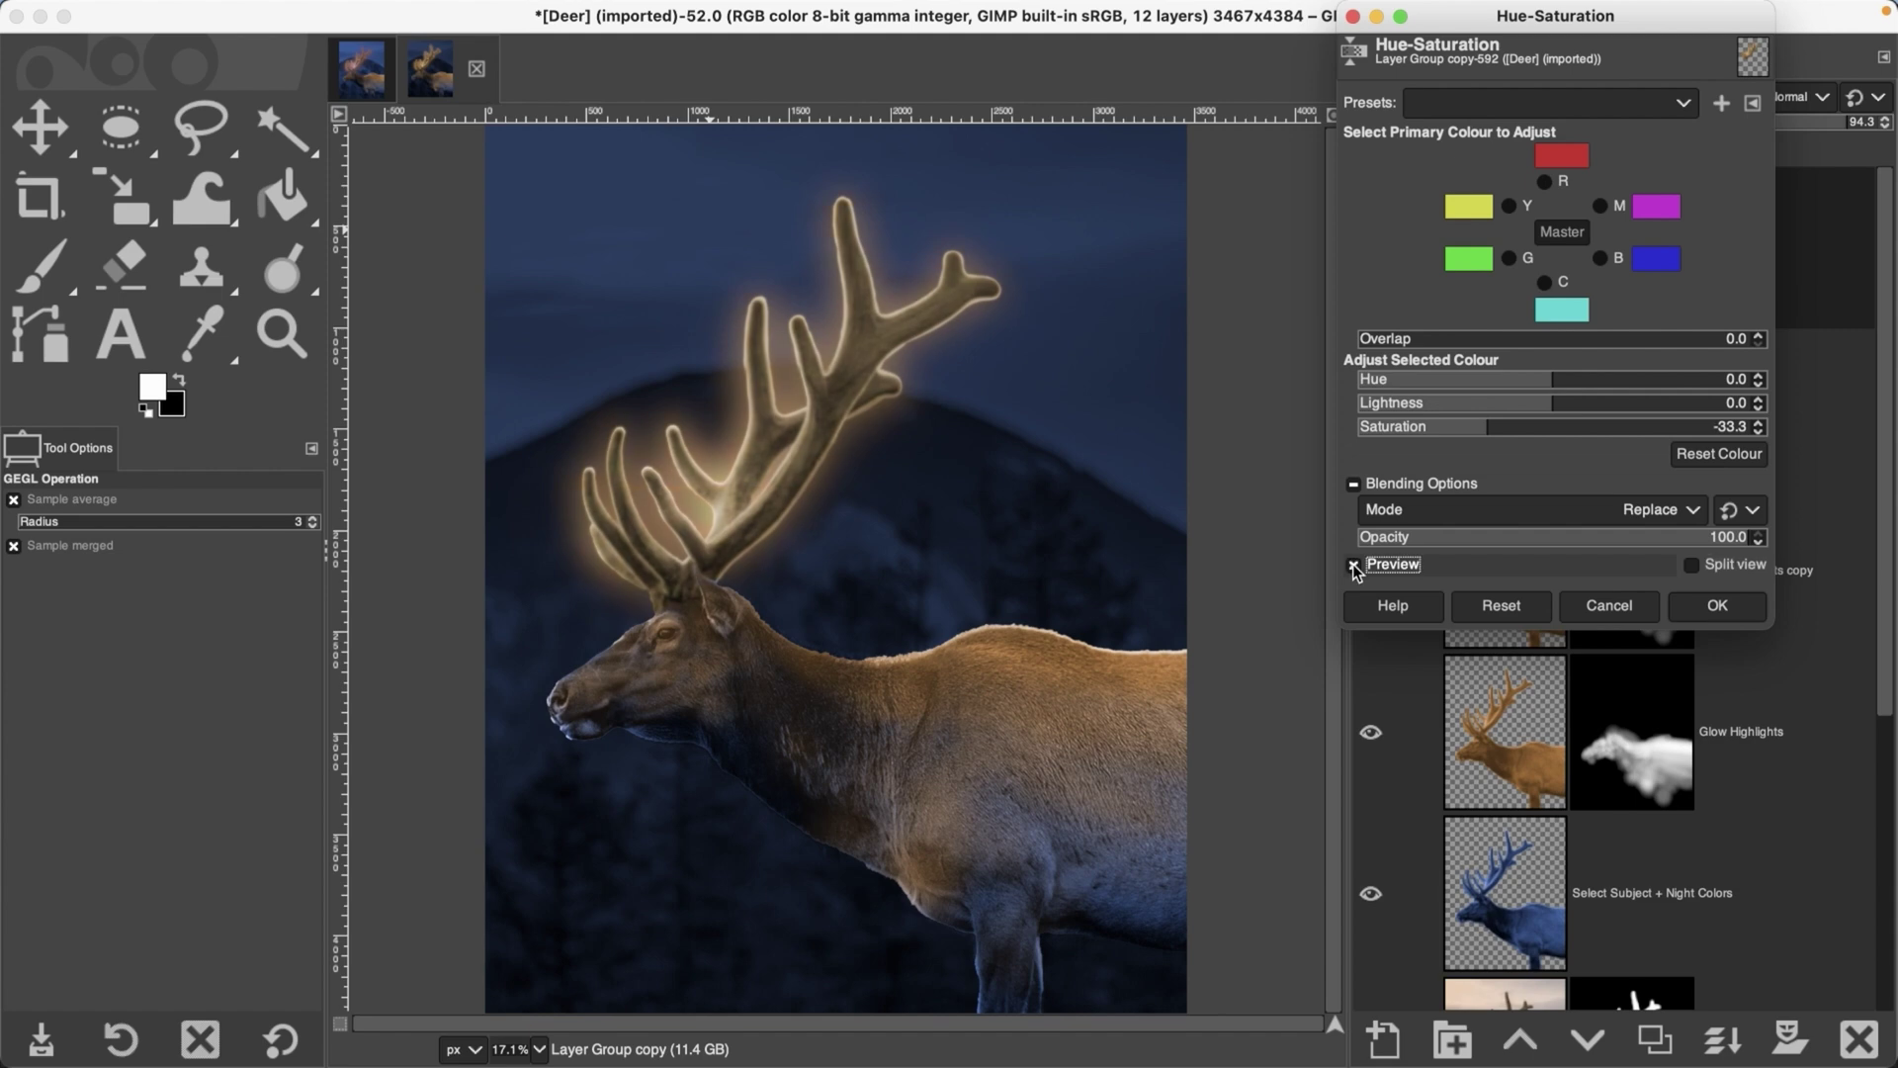
click(1715, 607)
key(p)
key(x)
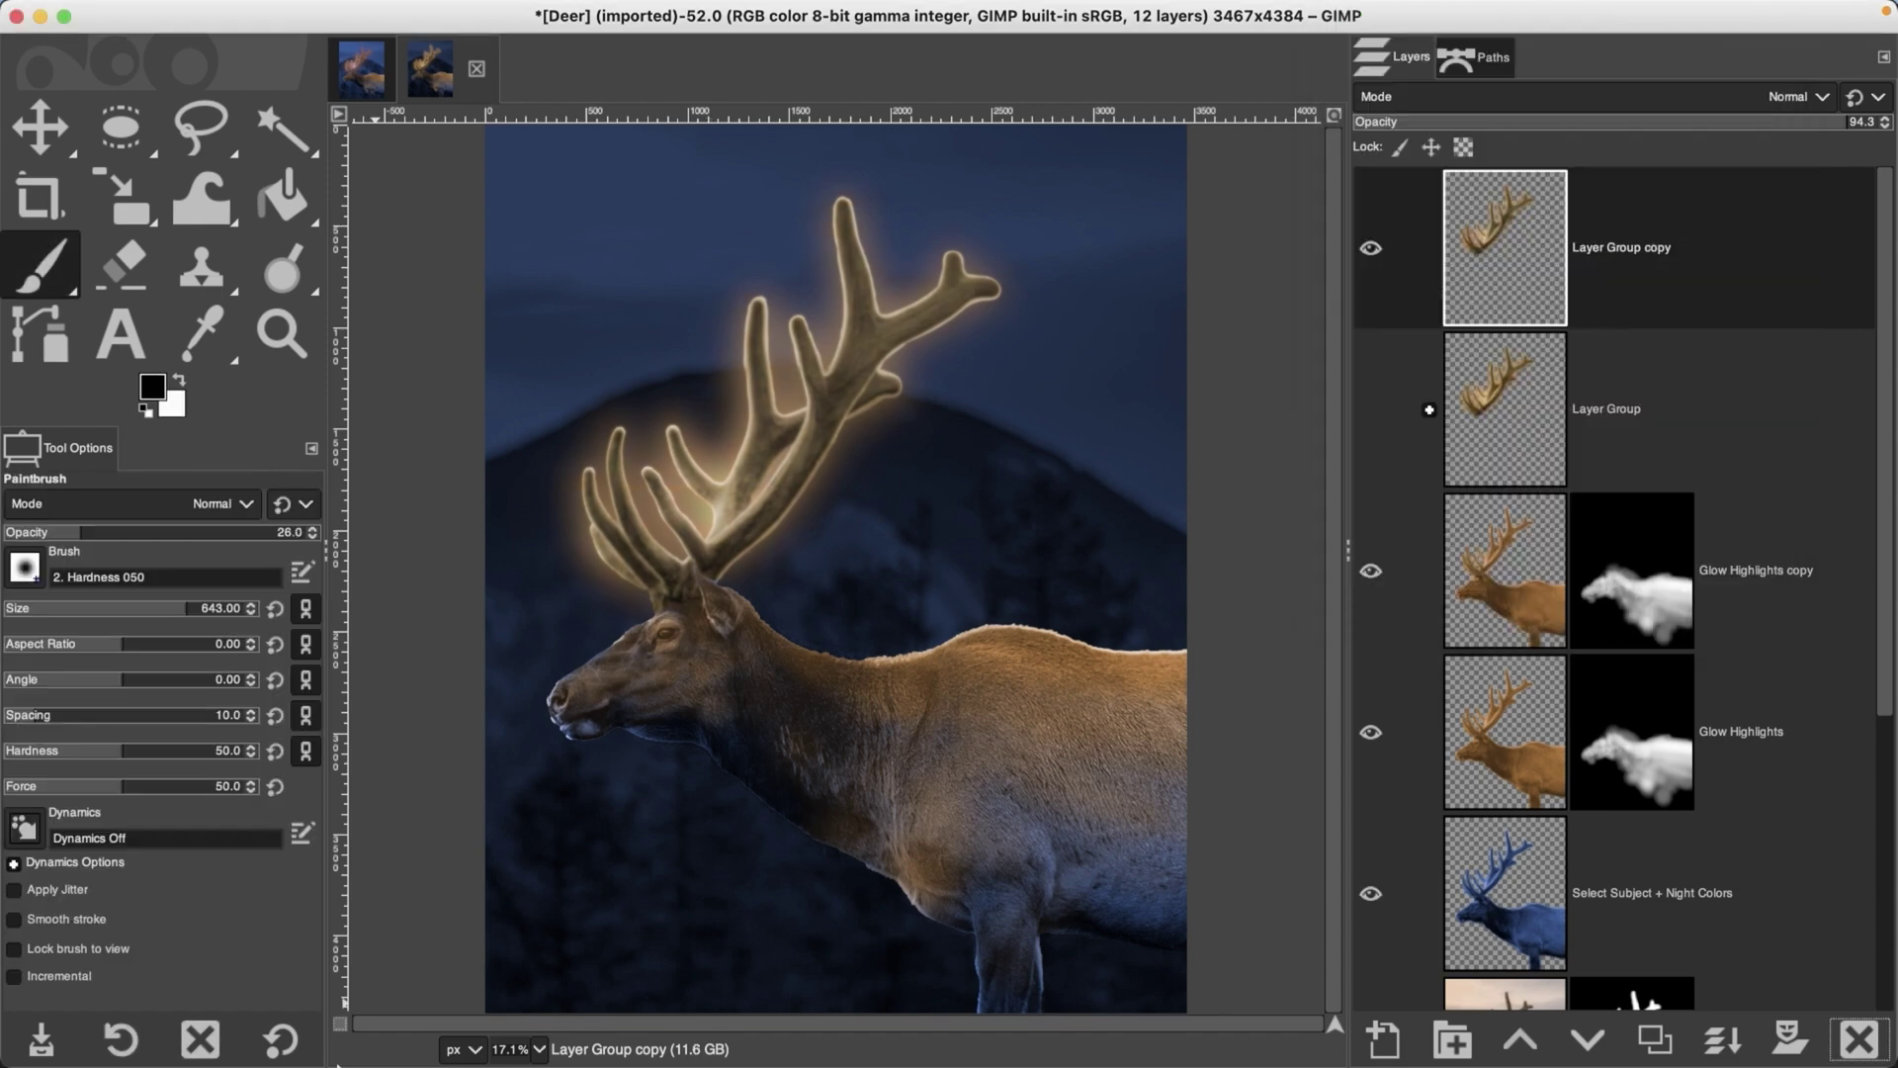
Step: Bring Stars.jpg from the Section 06 folder in as a new top layer and move it up over the antlers
mouse_move(102, 1015)
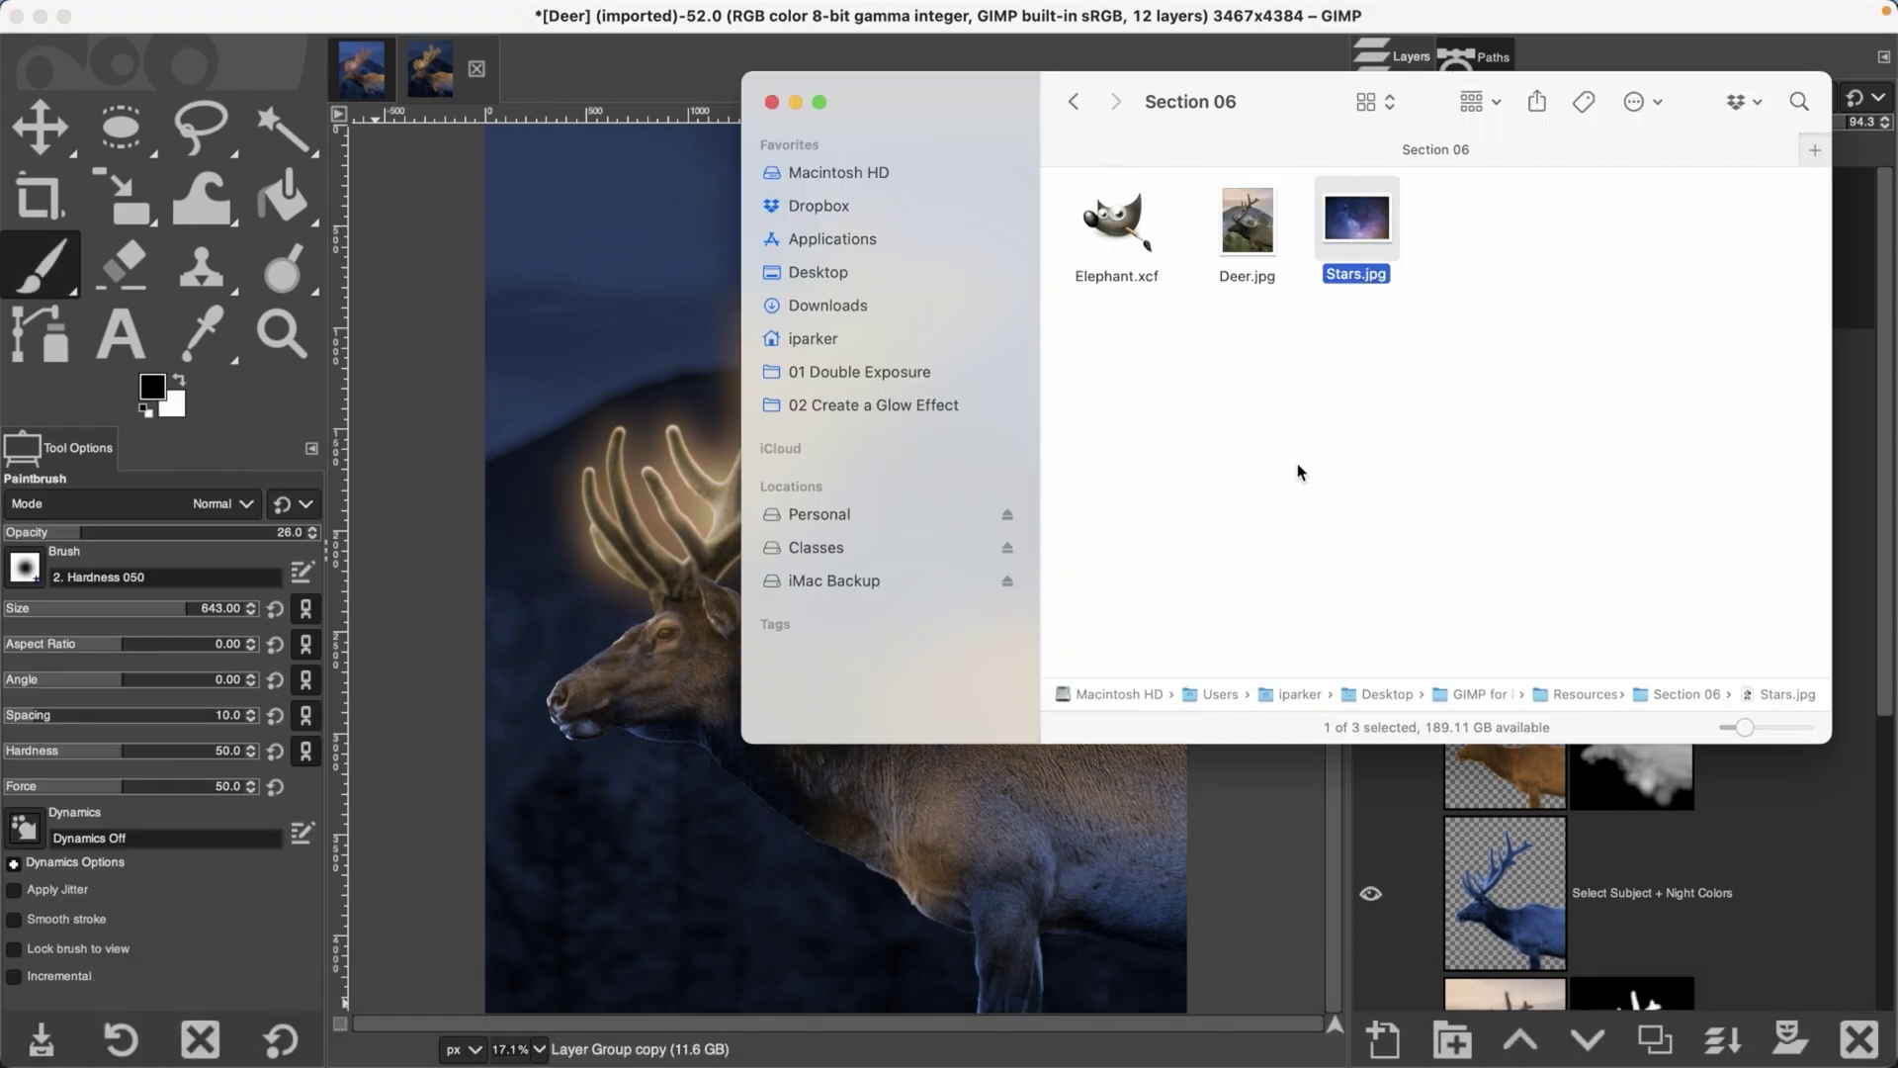
click(1301, 478)
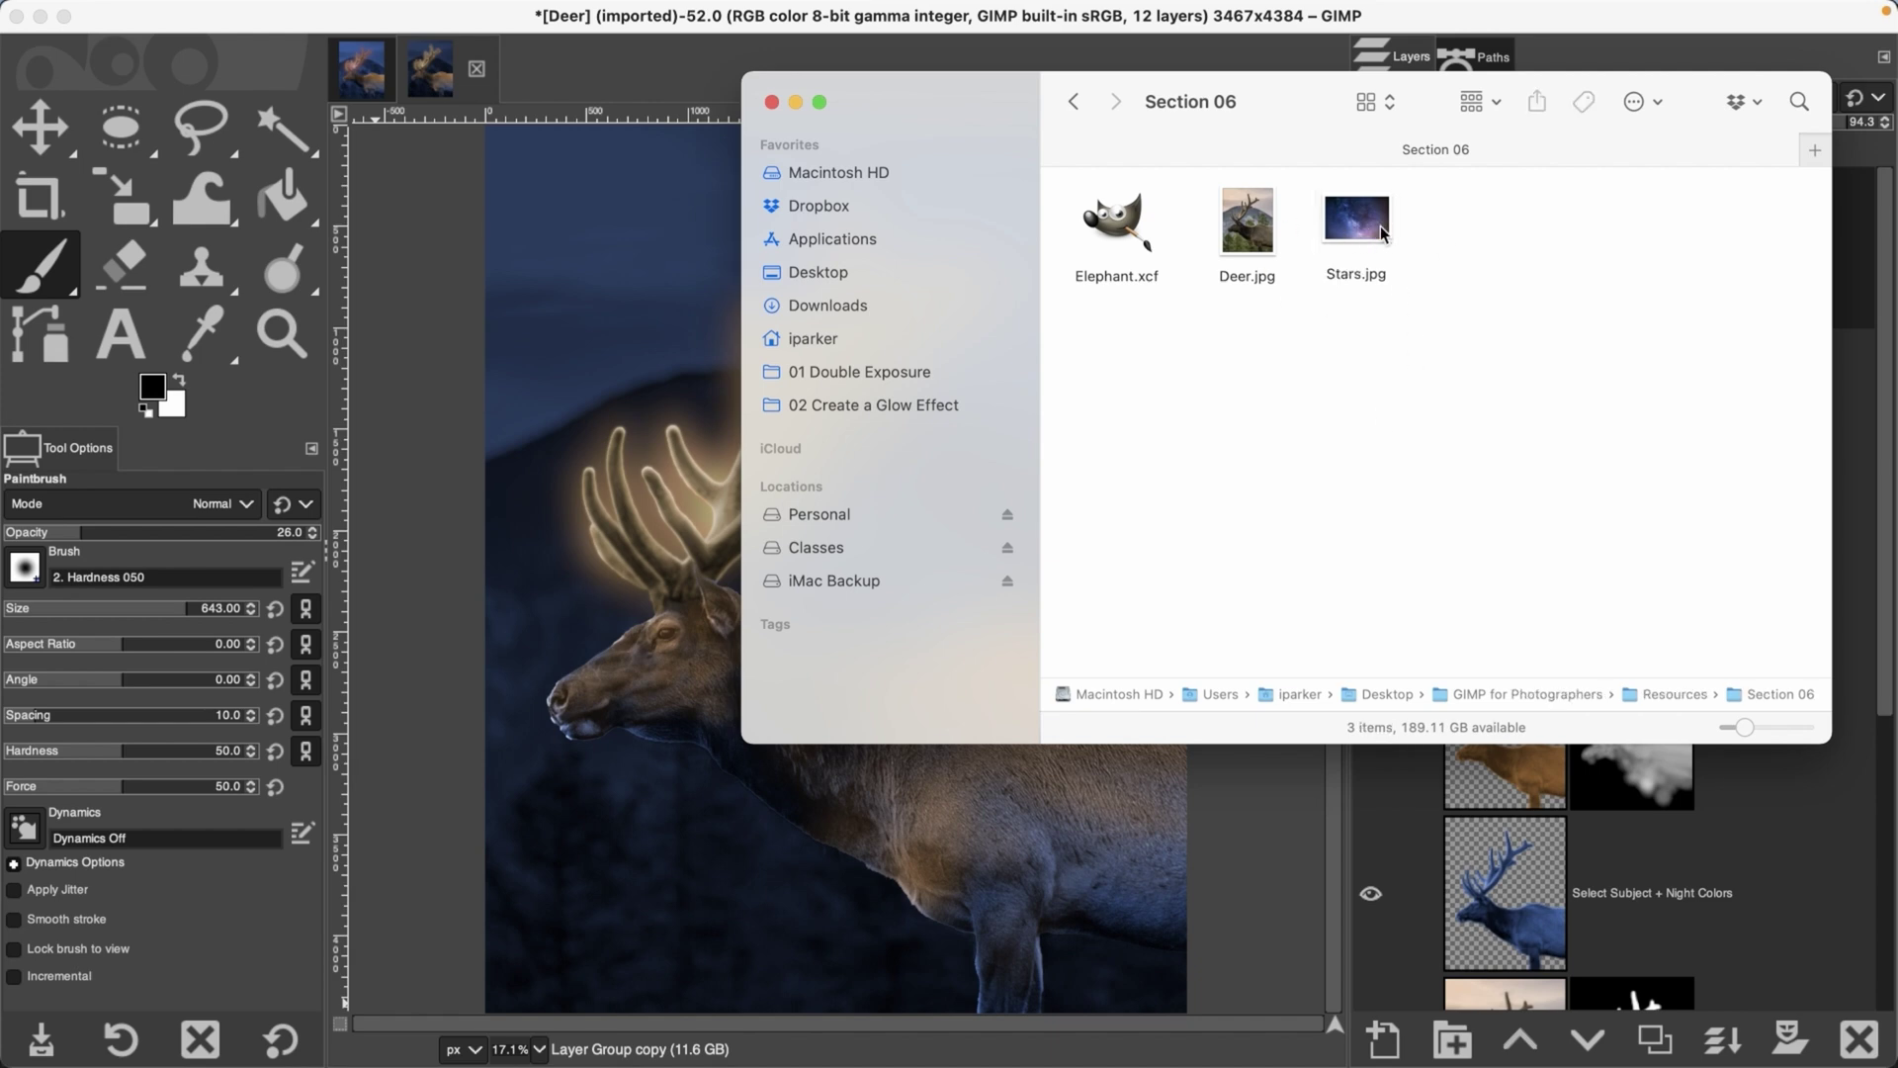
drag(1359, 227, 794, 869)
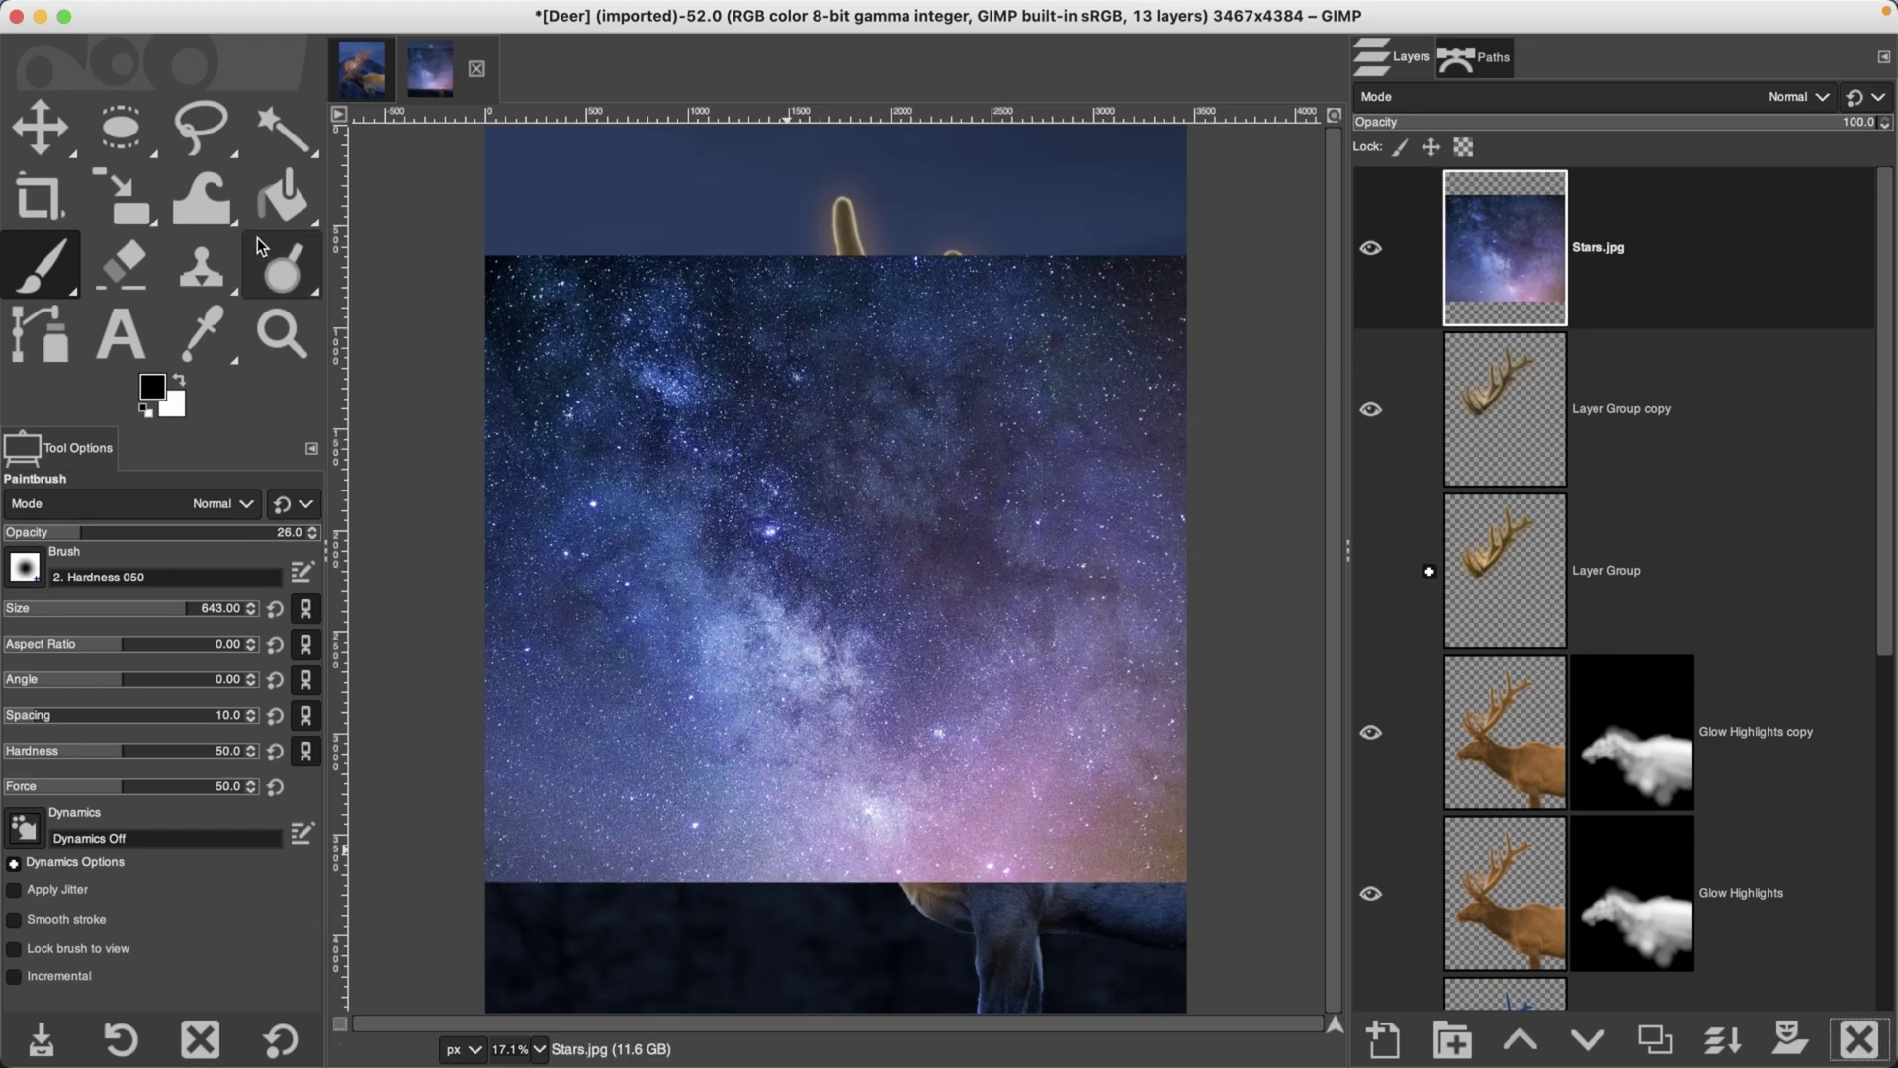
click(188, 13)
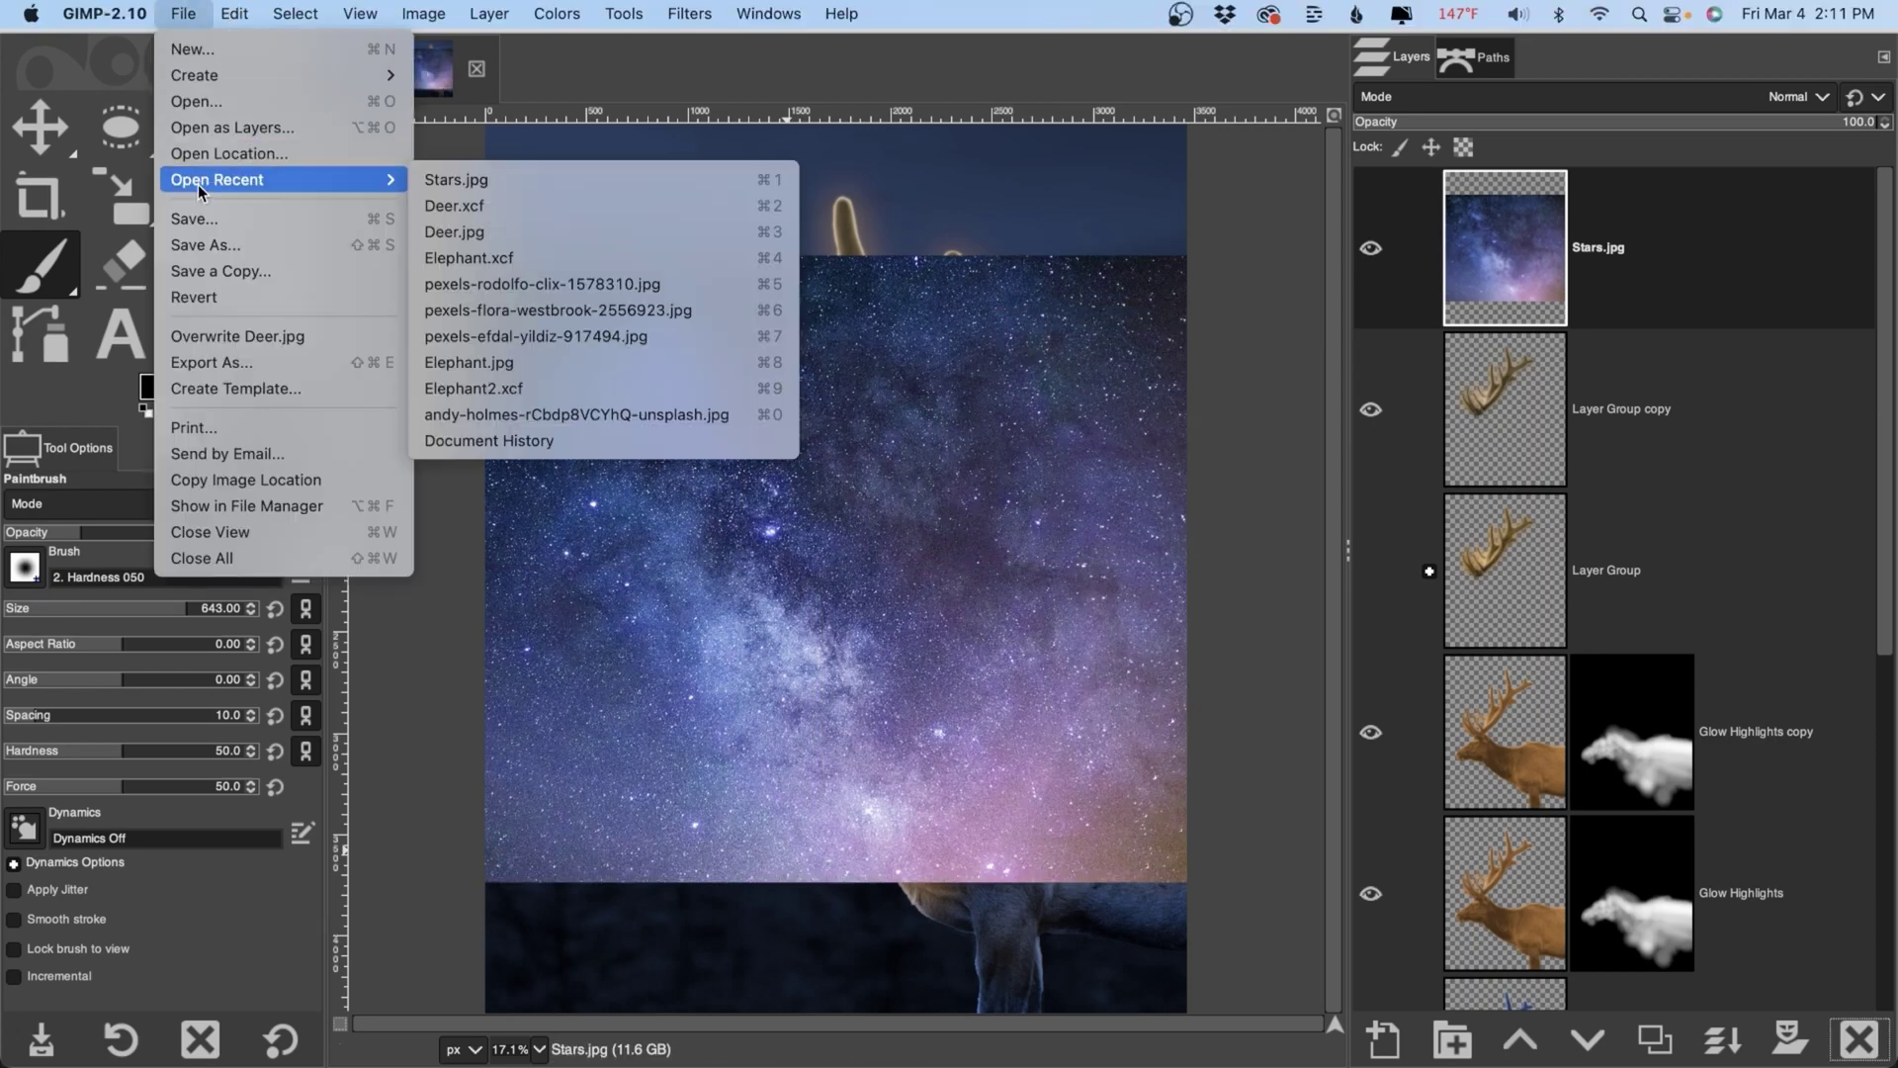
click(1060, 71)
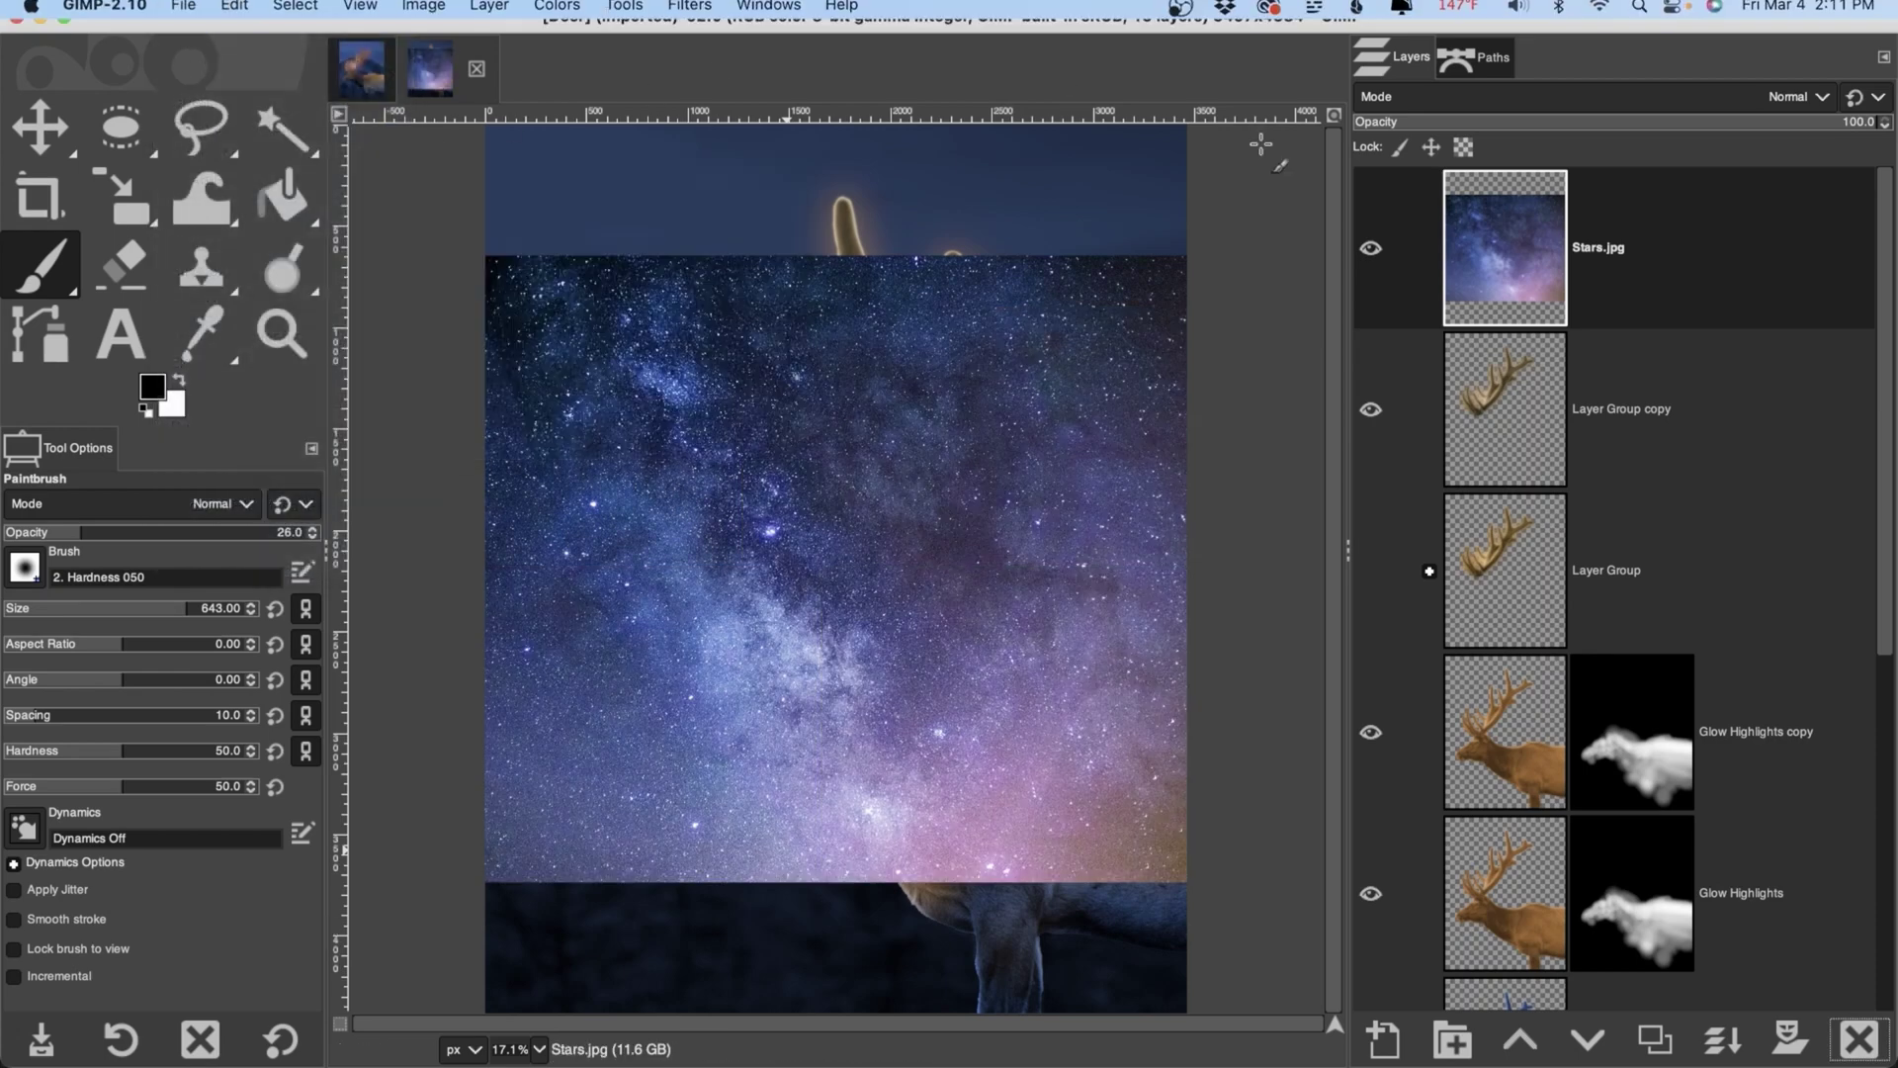
key(m)
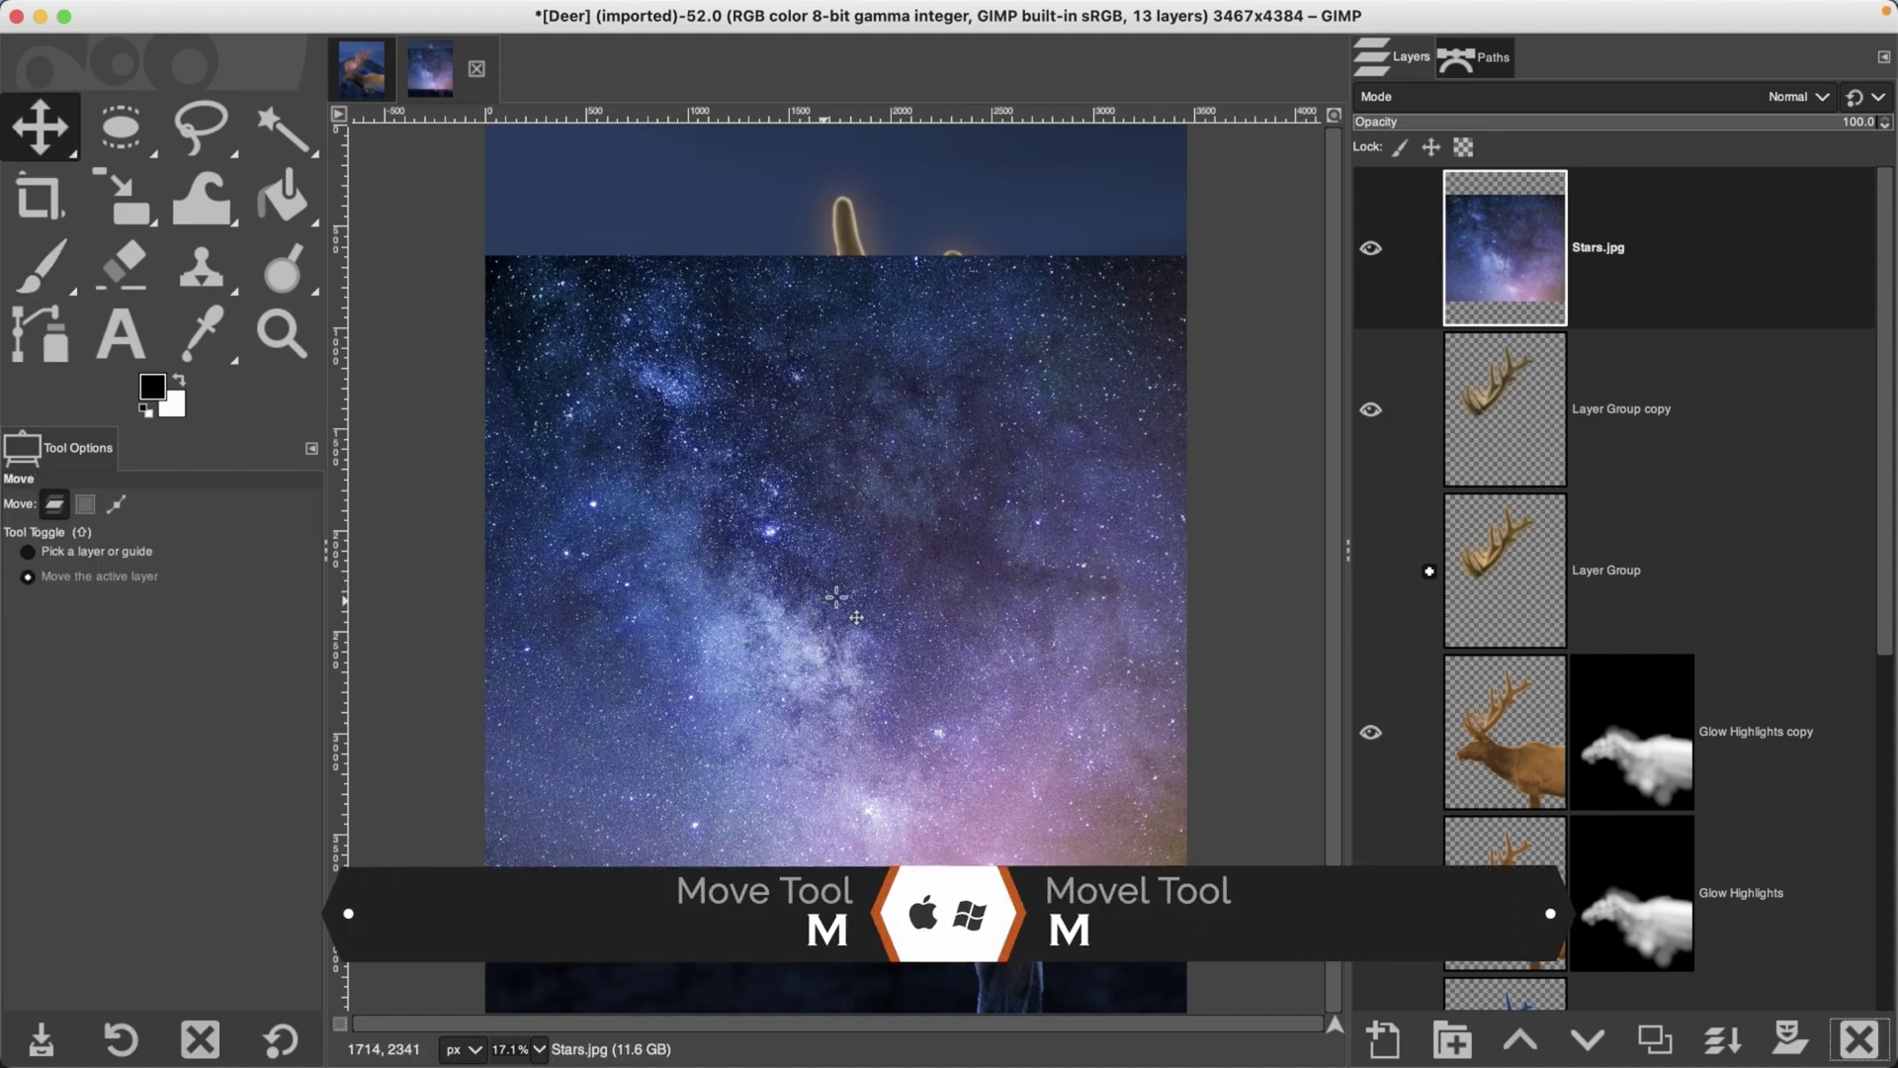
drag(873, 614, 892, 521)
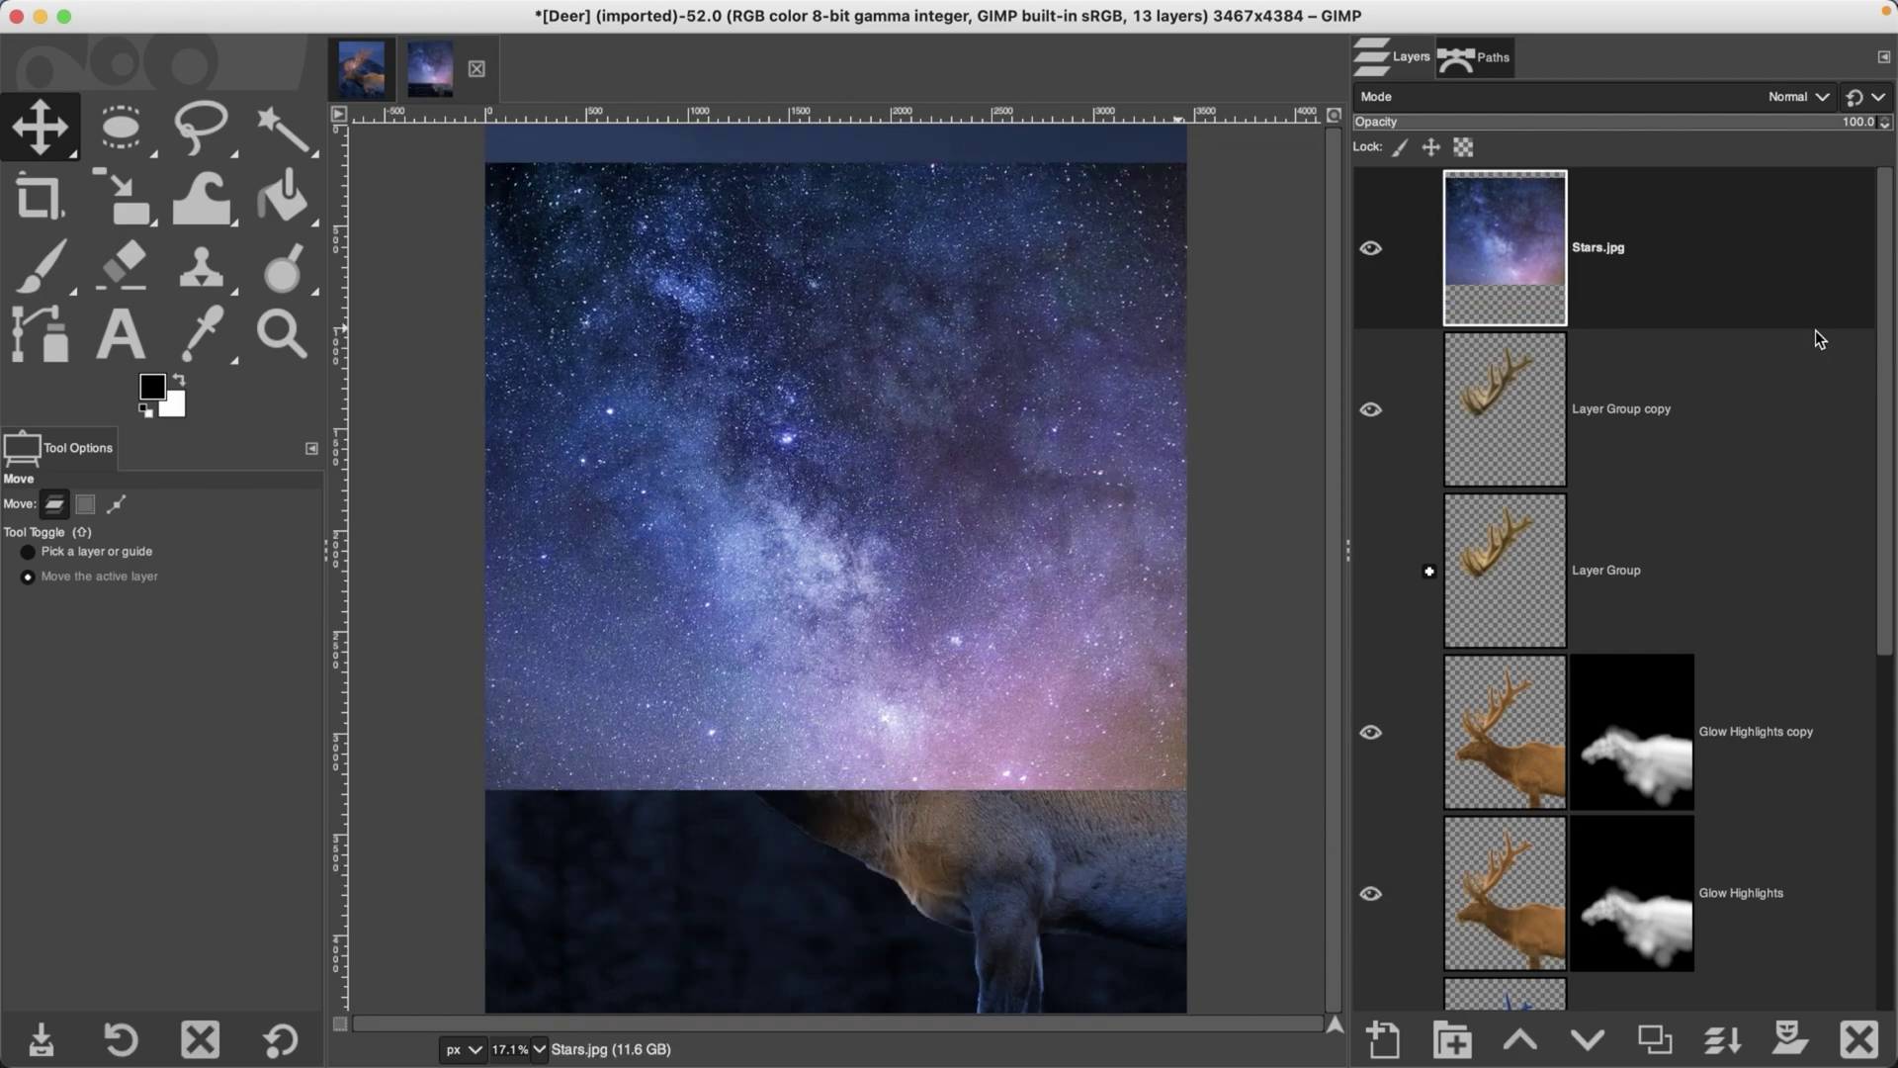
Step: Add a black layer mask to Stars.jpg and softly paint on it to blend stars around the antlers, toning them down with black
click(1803, 1041)
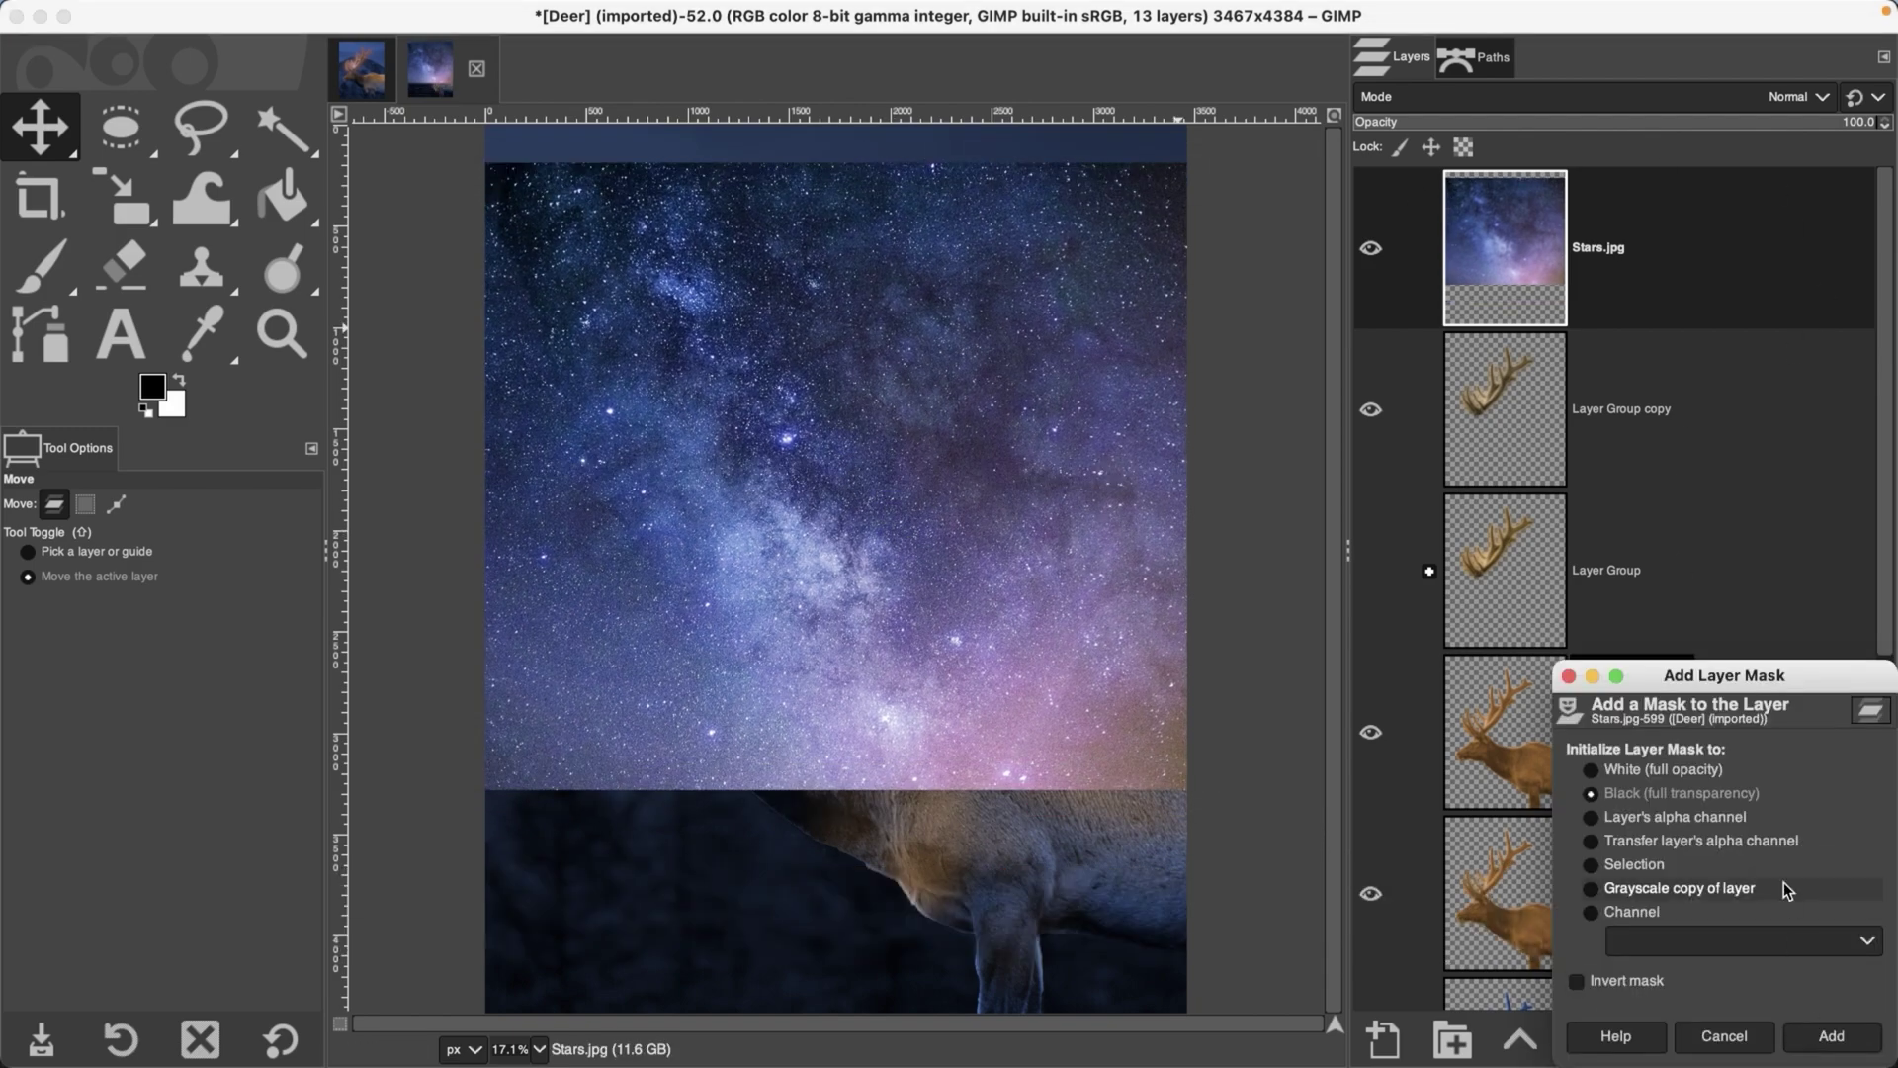
click(1831, 1036)
key(p)
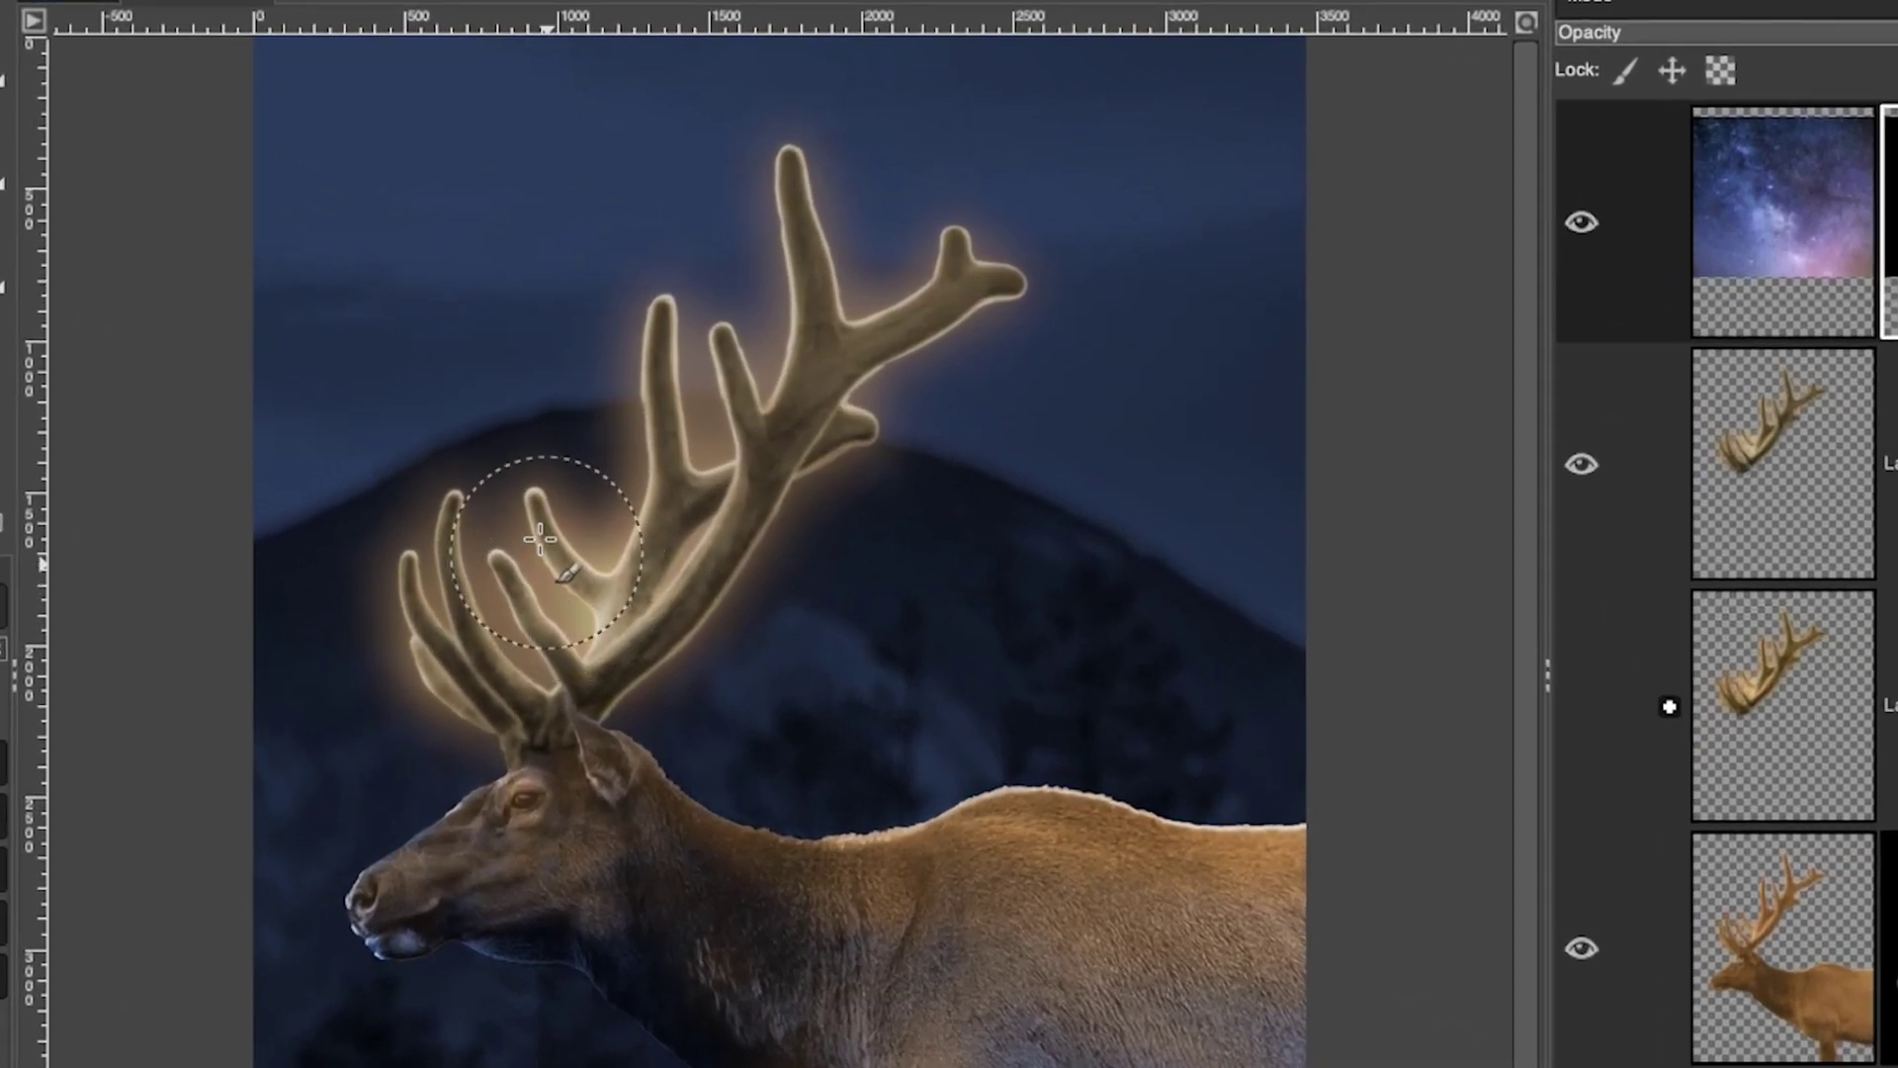
mouse_move(442, 501)
mouse_down()
mouse_move(390, 602)
mouse_move(466, 700)
mouse_move(553, 617)
mouse_move(635, 593)
mouse_move(576, 539)
mouse_move(647, 437)
mouse_move(654, 297)
mouse_move(684, 350)
mouse_move(727, 362)
mouse_move(771, 182)
mouse_move(830, 227)
mouse_move(802, 160)
mouse_move(767, 150)
mouse_move(829, 200)
mouse_move(860, 268)
mouse_move(962, 303)
mouse_move(1008, 287)
mouse_move(944, 316)
mouse_move(991, 264)
mouse_move(822, 405)
mouse_move(862, 415)
mouse_move(695, 659)
mouse_move(562, 658)
mouse_move(529, 578)
mouse_move(483, 539)
mouse_move(659, 446)
mouse_move(705, 270)
mouse_move(692, 310)
mouse_move(638, 359)
mouse_up()
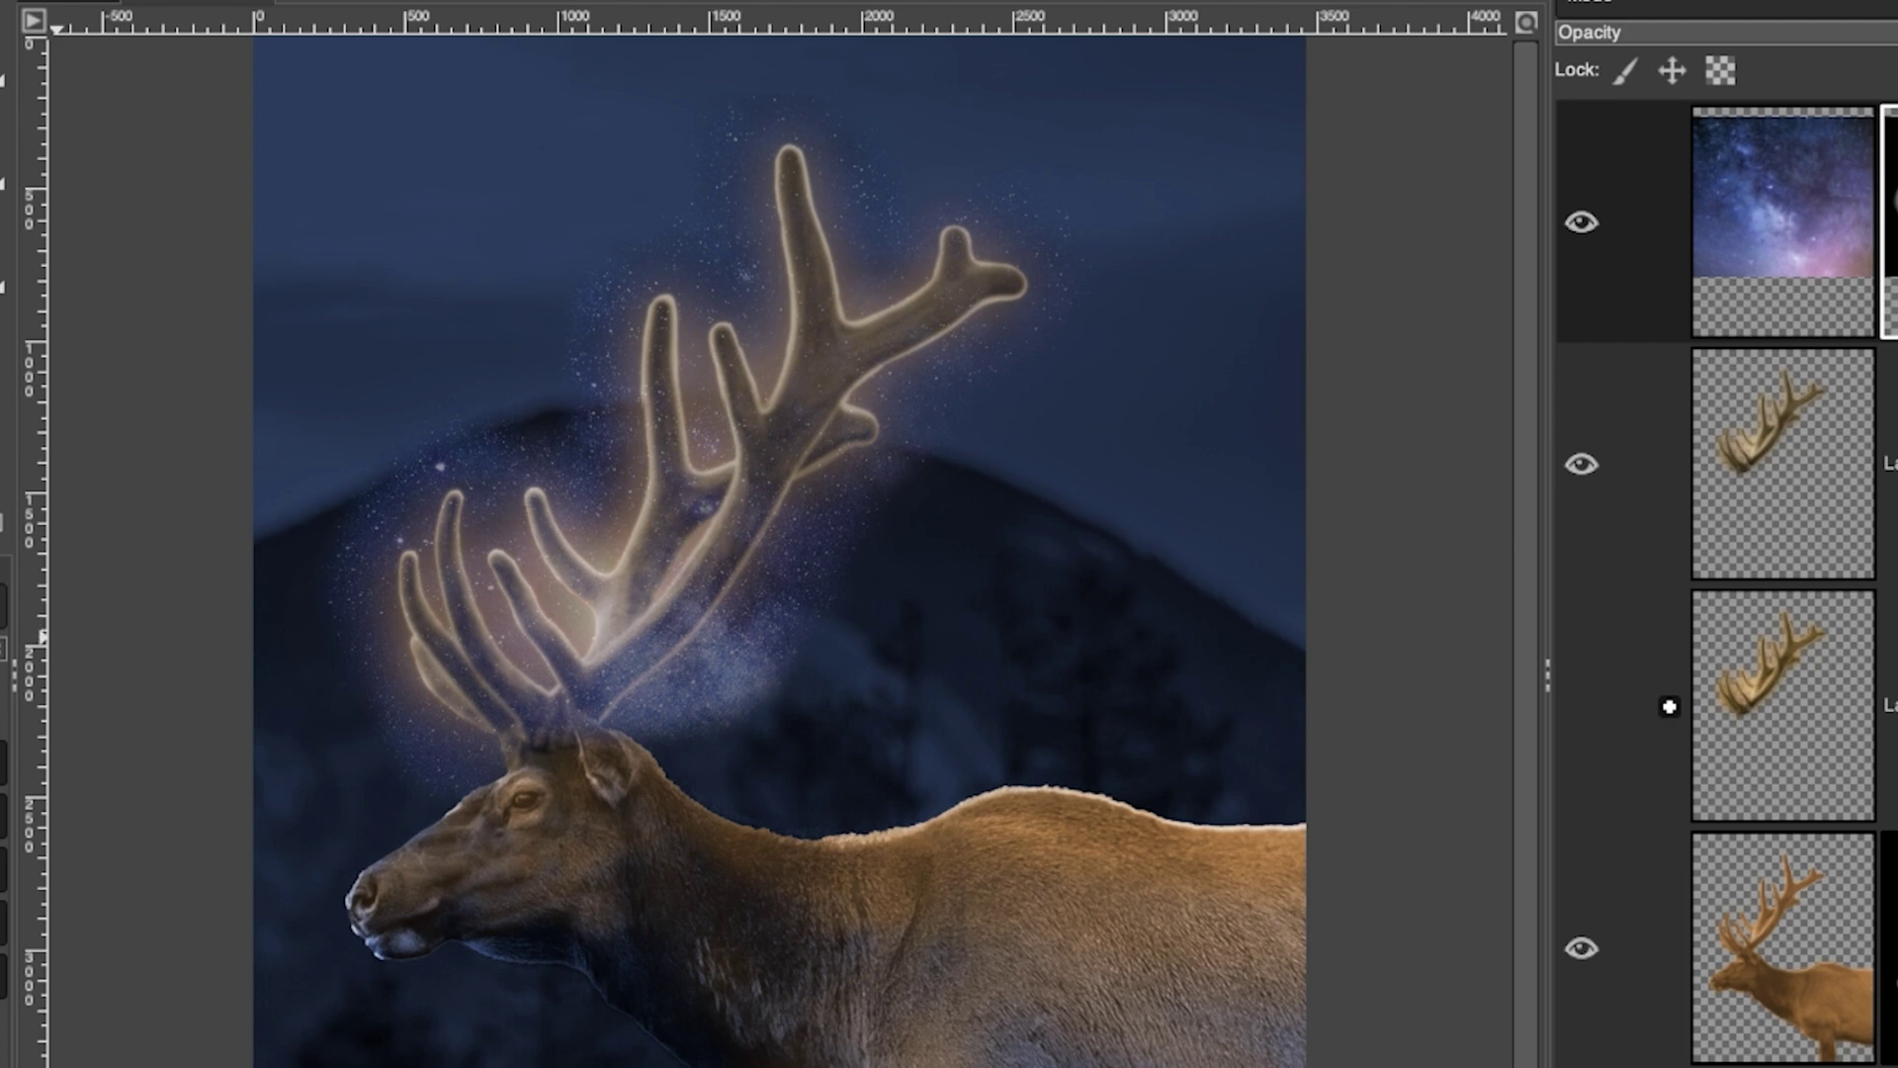
mouse_move(624, 641)
mouse_down()
mouse_move(538, 715)
mouse_move(650, 654)
mouse_move(698, 652)
mouse_move(700, 698)
mouse_move(780, 623)
mouse_move(677, 711)
mouse_move(652, 708)
mouse_move(749, 642)
mouse_move(759, 679)
mouse_move(709, 759)
mouse_move(822, 552)
mouse_move(780, 540)
mouse_move(766, 610)
mouse_move(802, 587)
mouse_move(577, 400)
mouse_move(556, 465)
mouse_move(459, 414)
mouse_move(513, 512)
mouse_move(402, 468)
mouse_move(378, 525)
mouse_move(424, 741)
mouse_move(364, 583)
mouse_move(437, 802)
mouse_move(463, 819)
mouse_move(583, 518)
mouse_move(530, 473)
mouse_move(582, 315)
mouse_move(587, 339)
mouse_move(638, 325)
mouse_up()
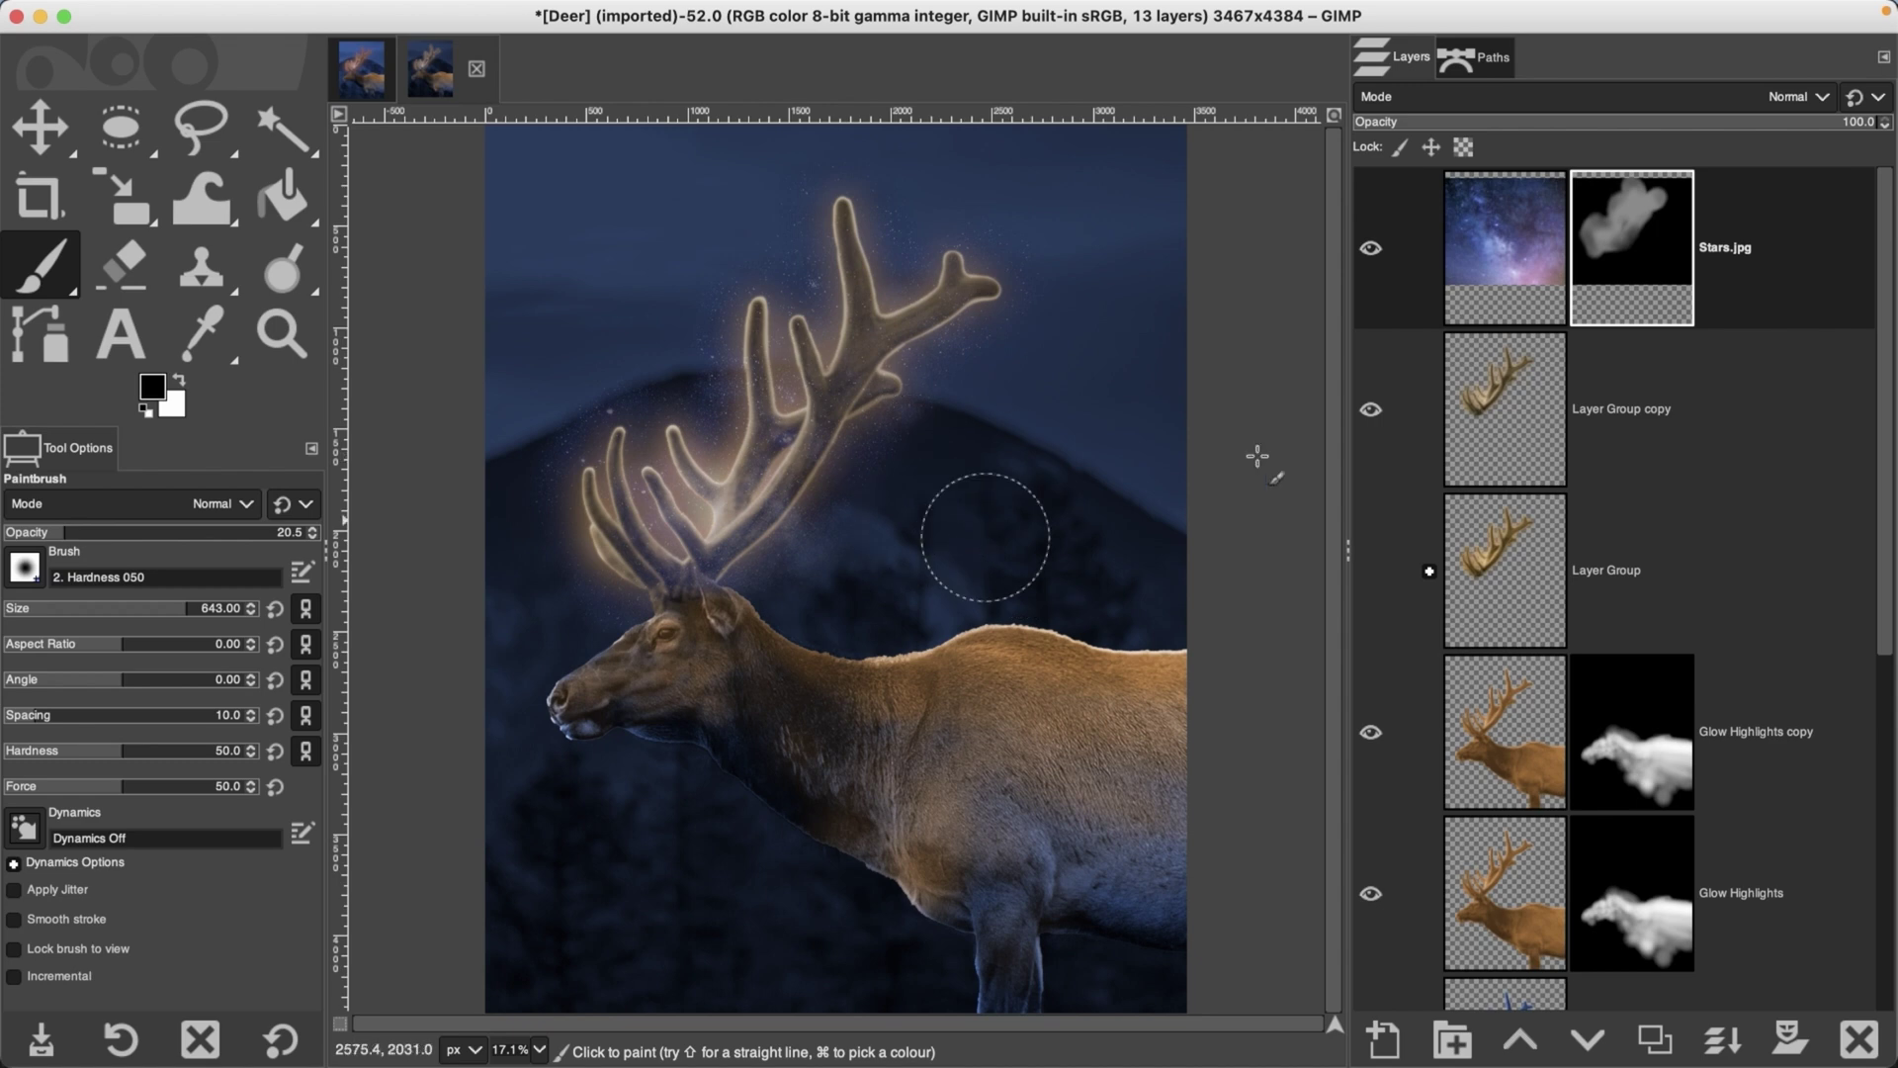
click(1819, 95)
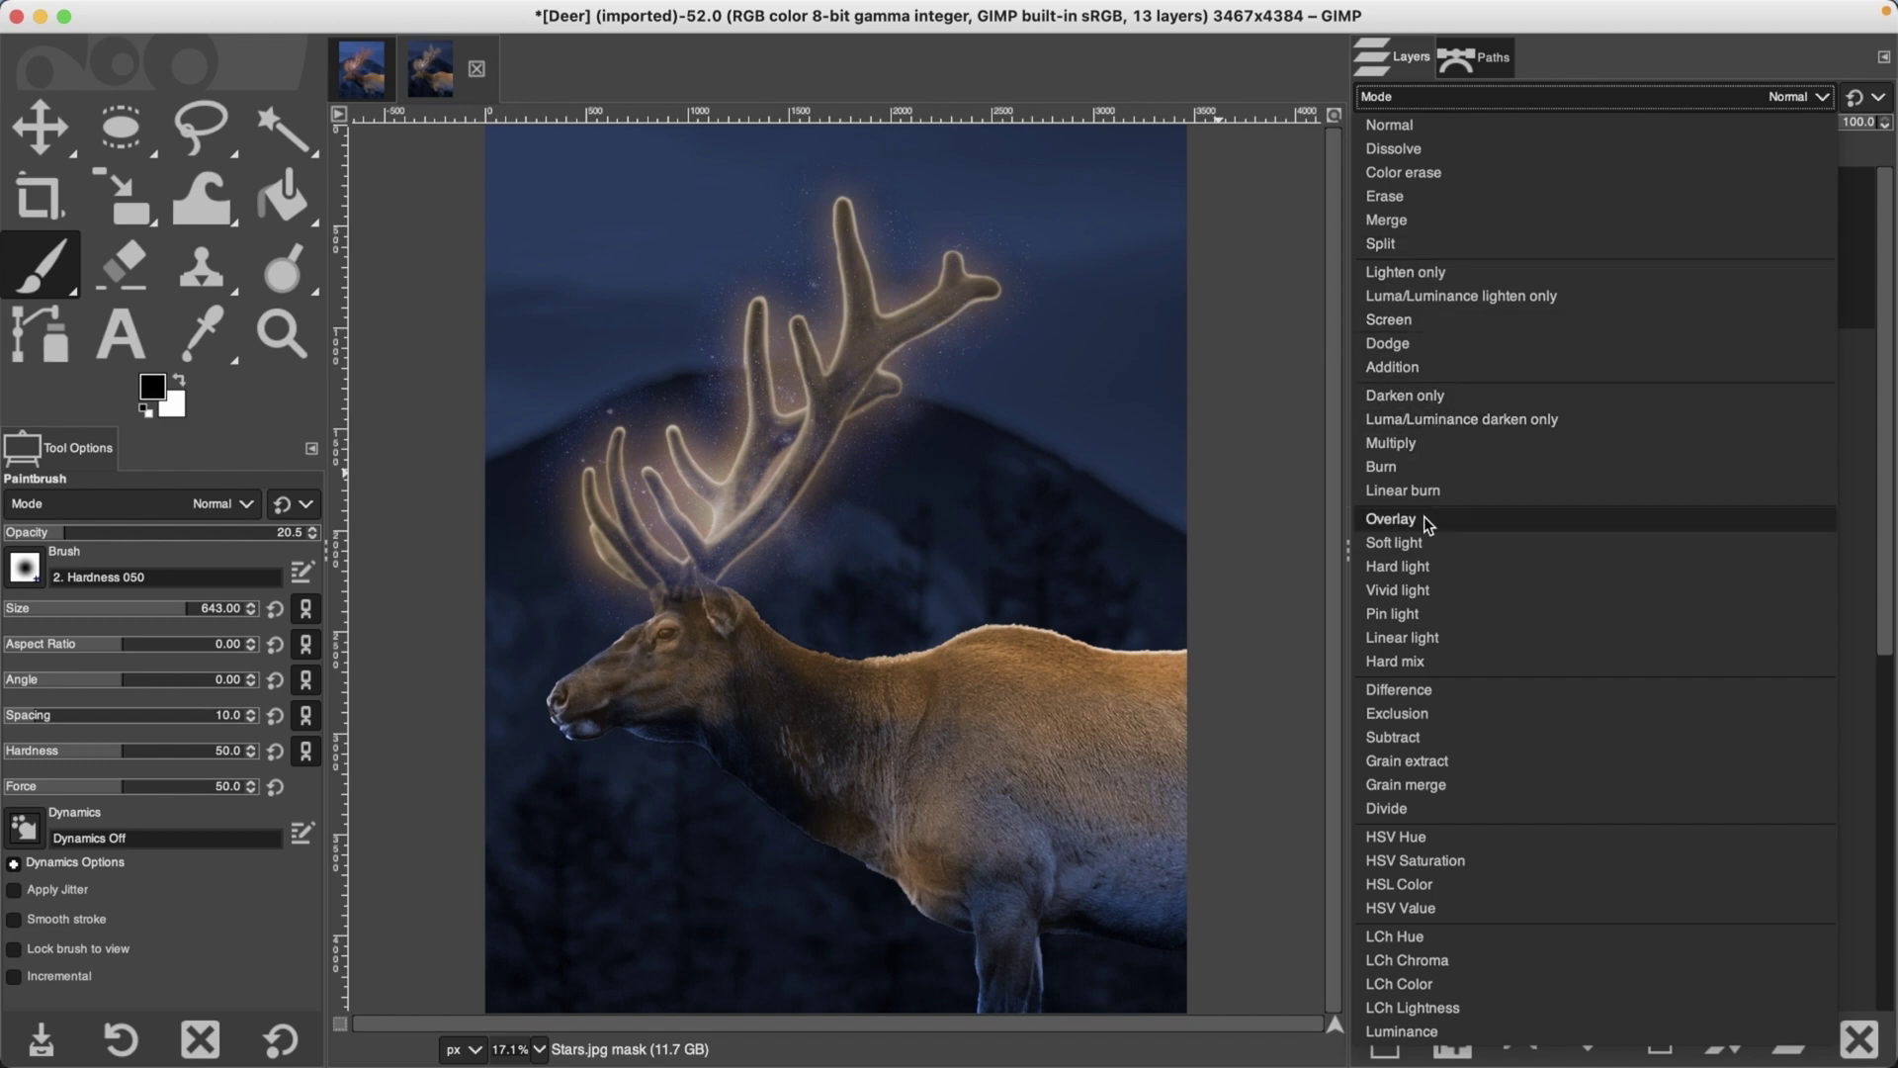
click(1111, 188)
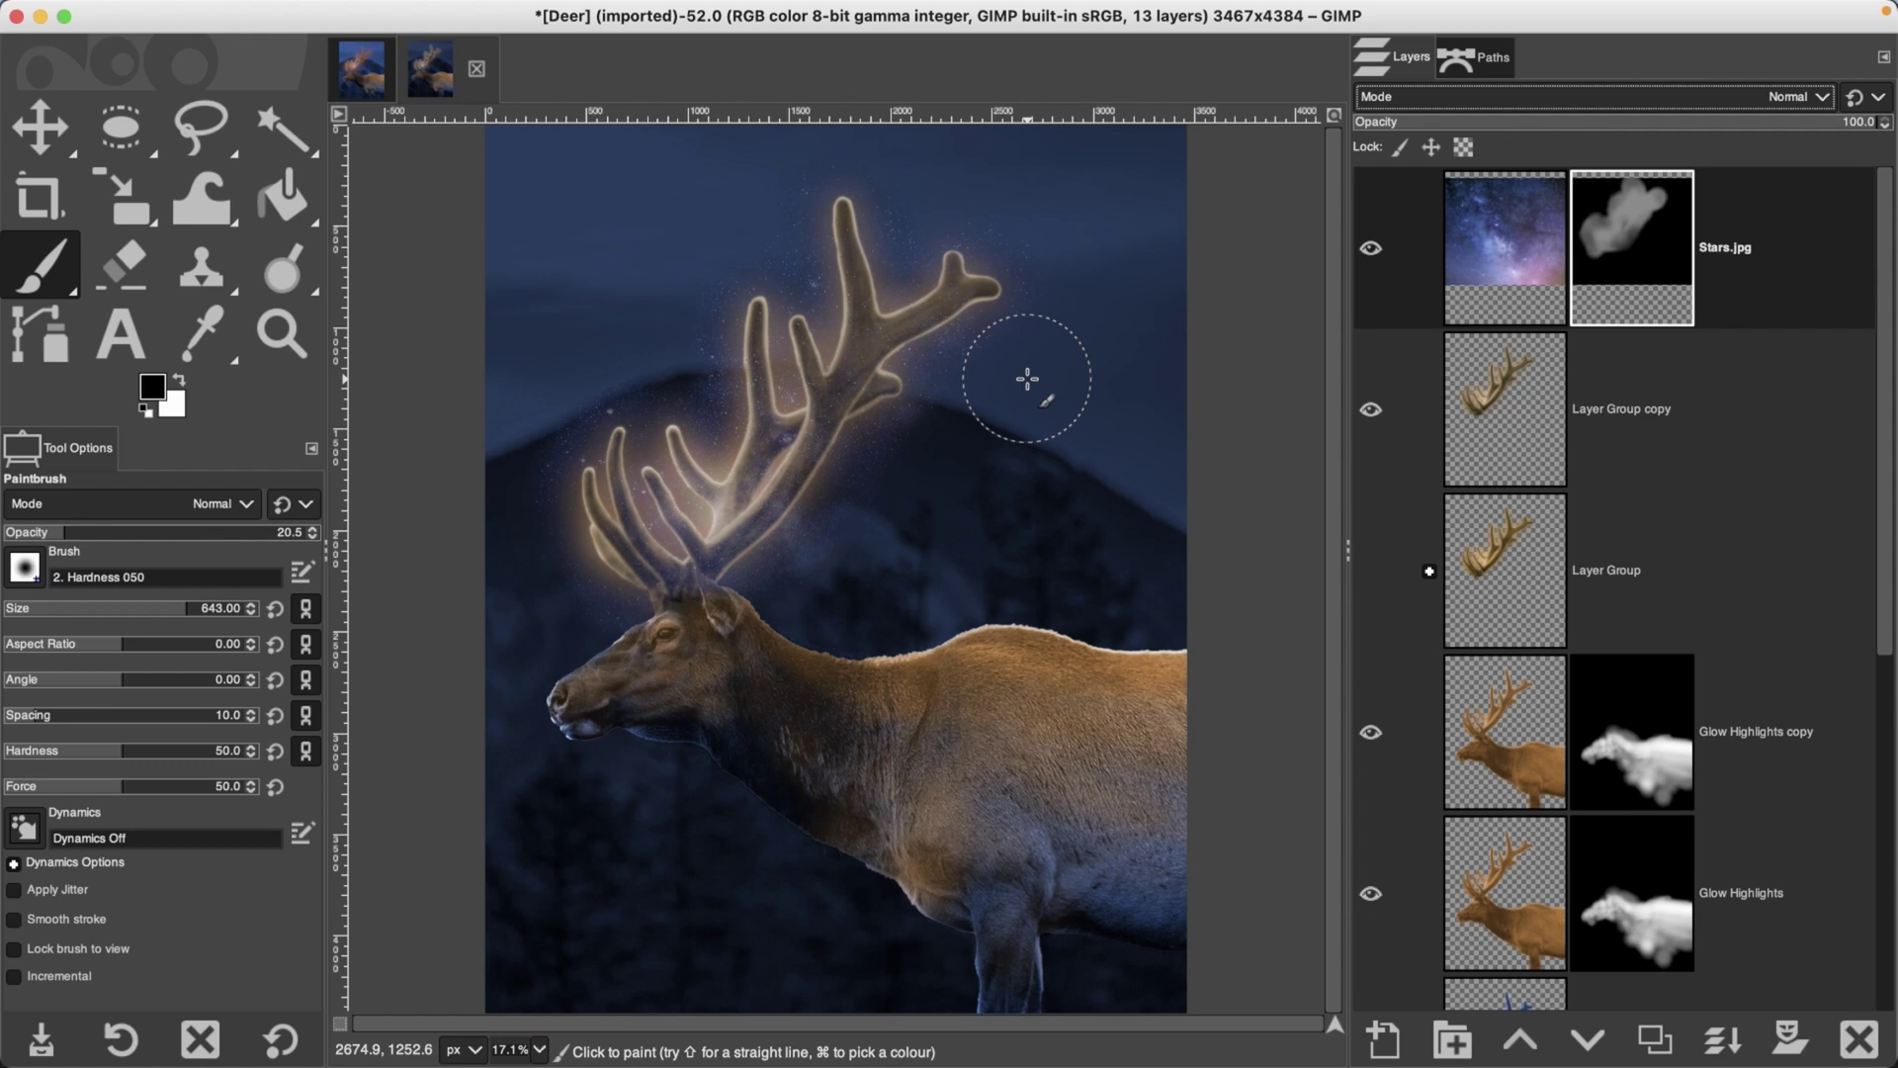
click(556, 13)
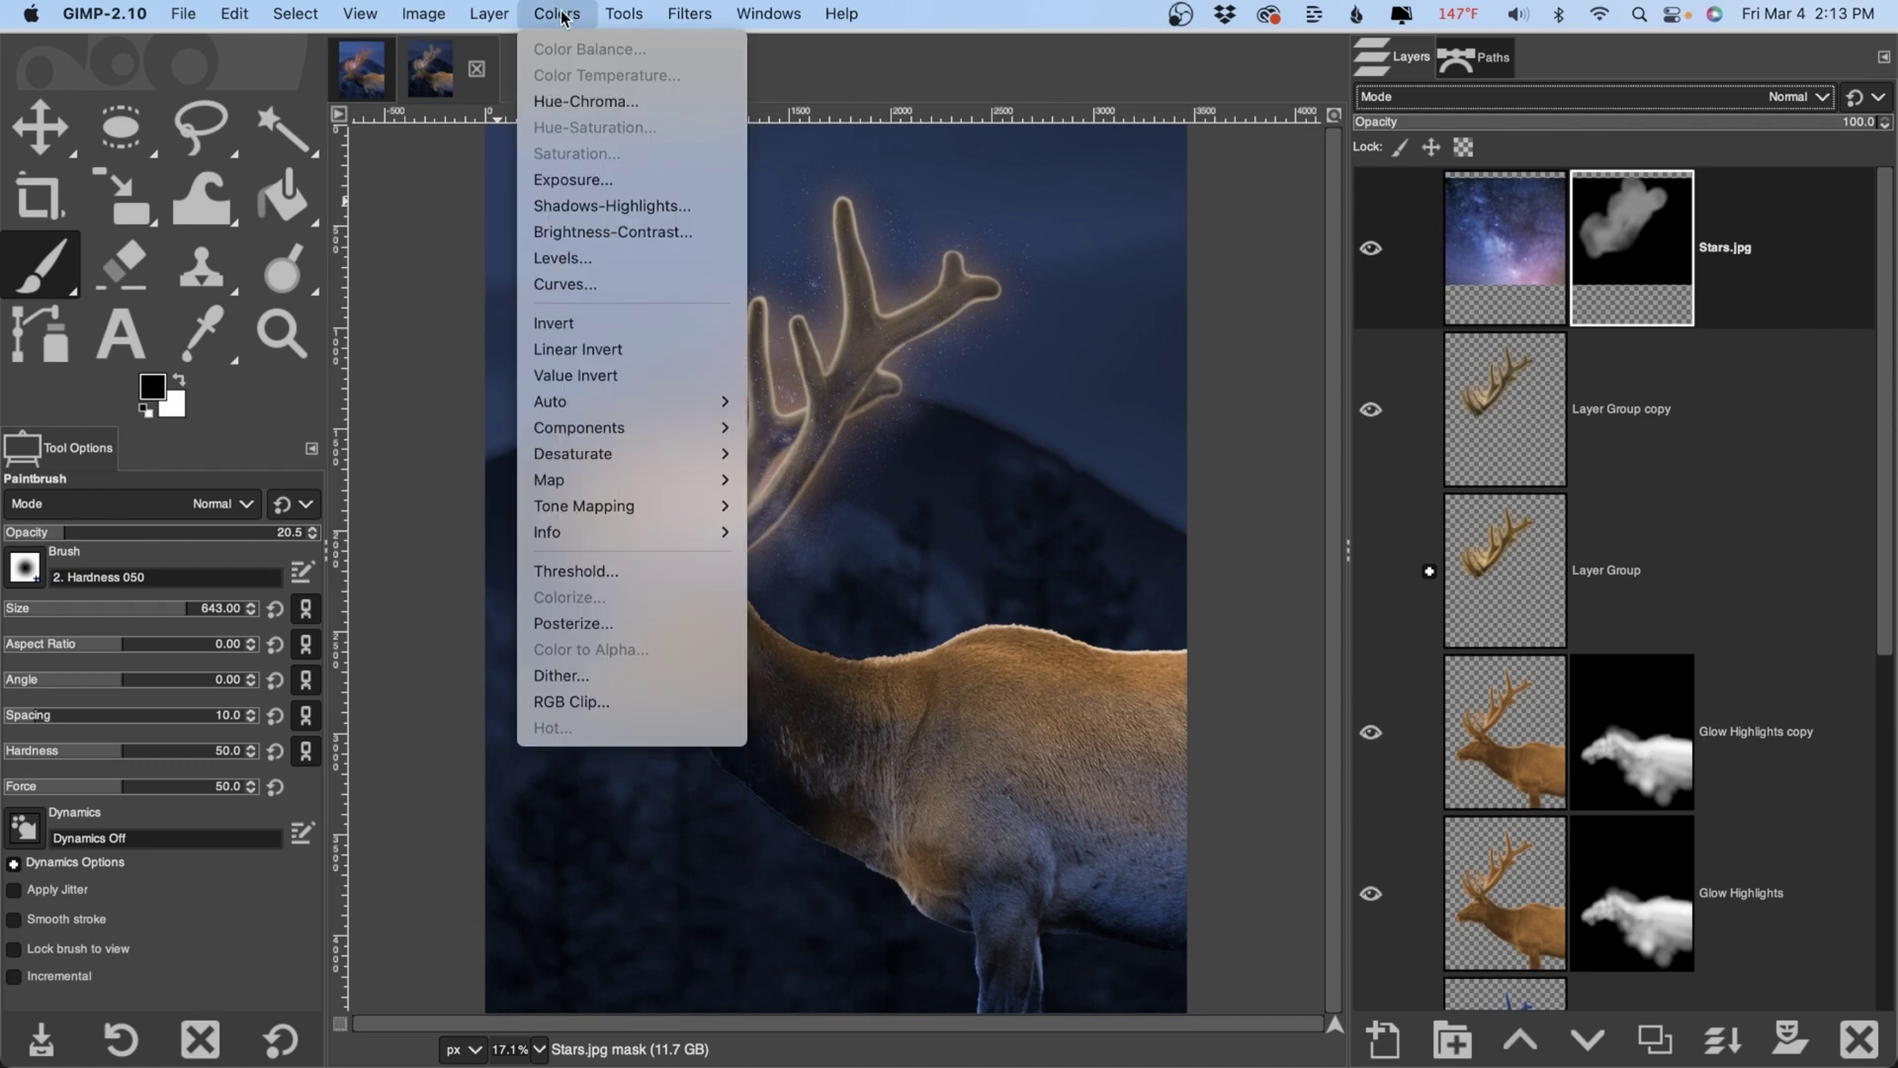
click(632, 259)
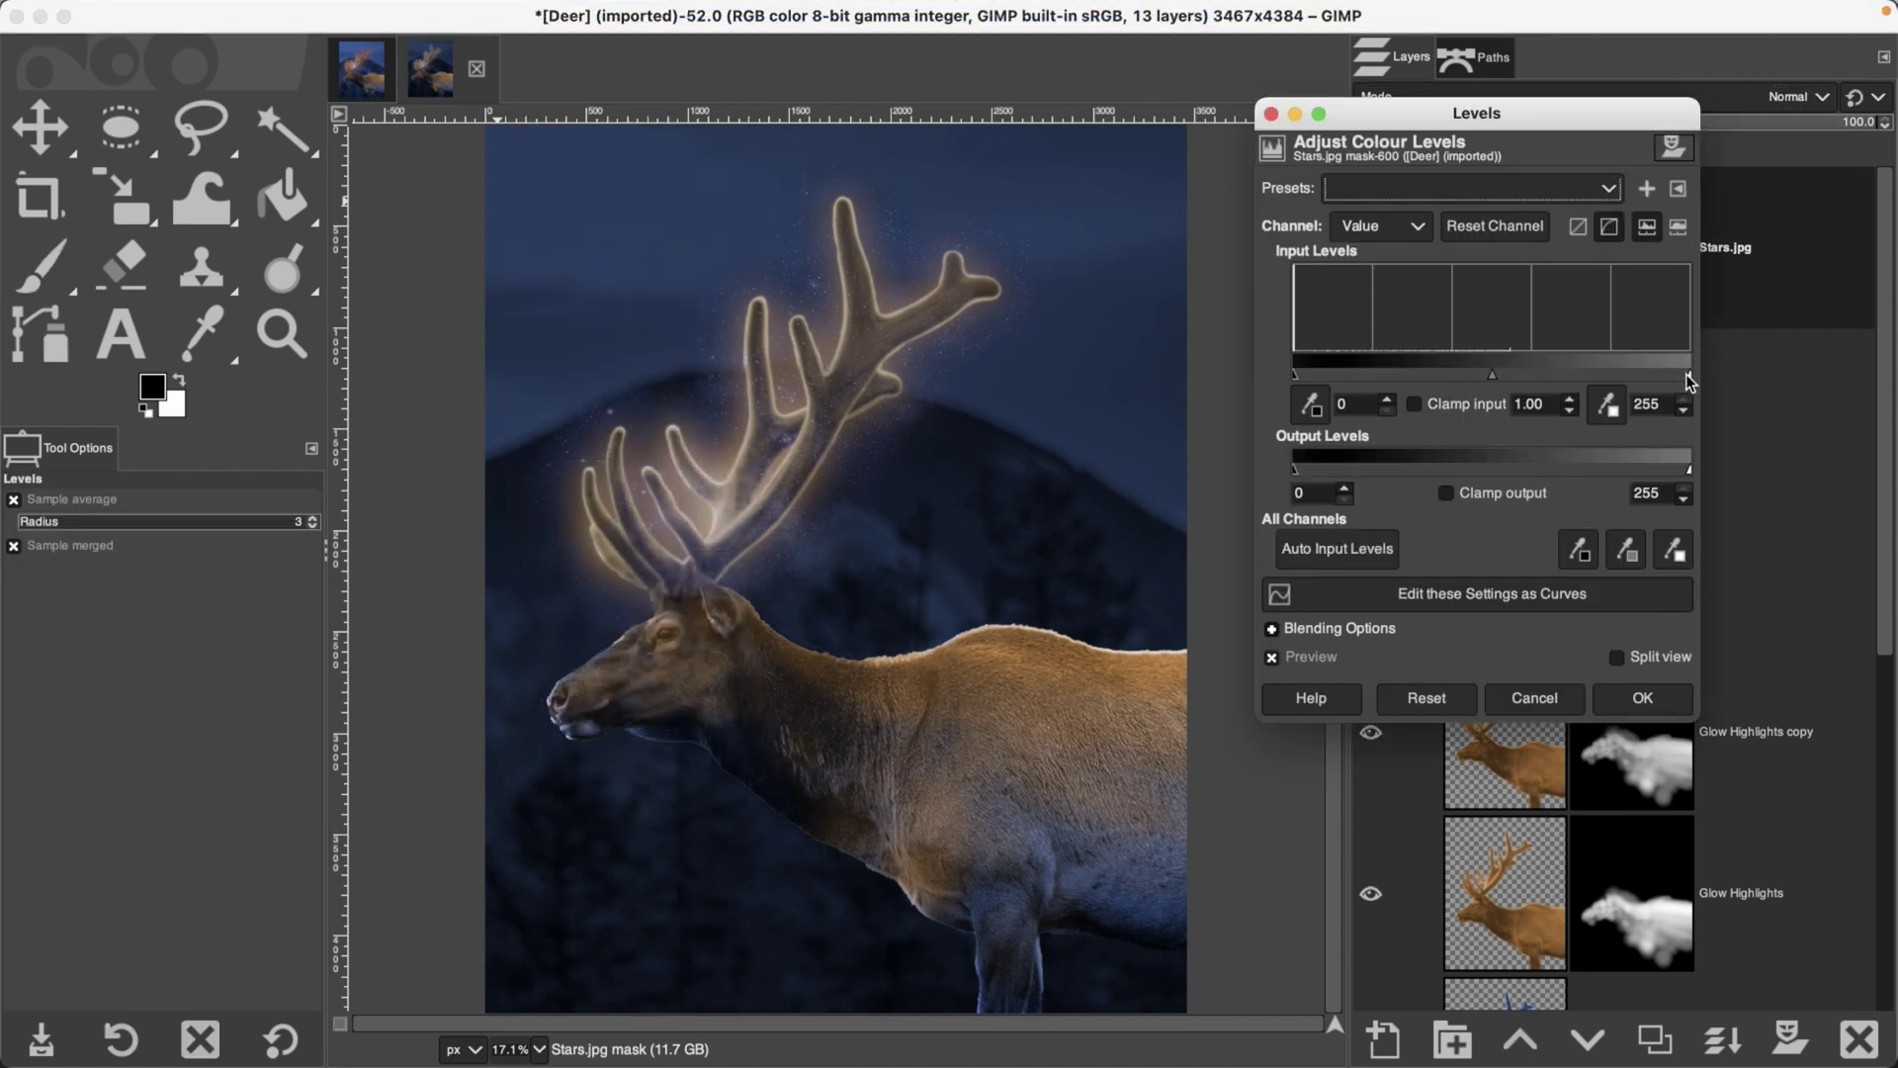
click(1535, 698)
Step: Apply Levels to the Stars.jpg image rather than its mask, with input levels of 44 for black and 241 for white
click(1497, 235)
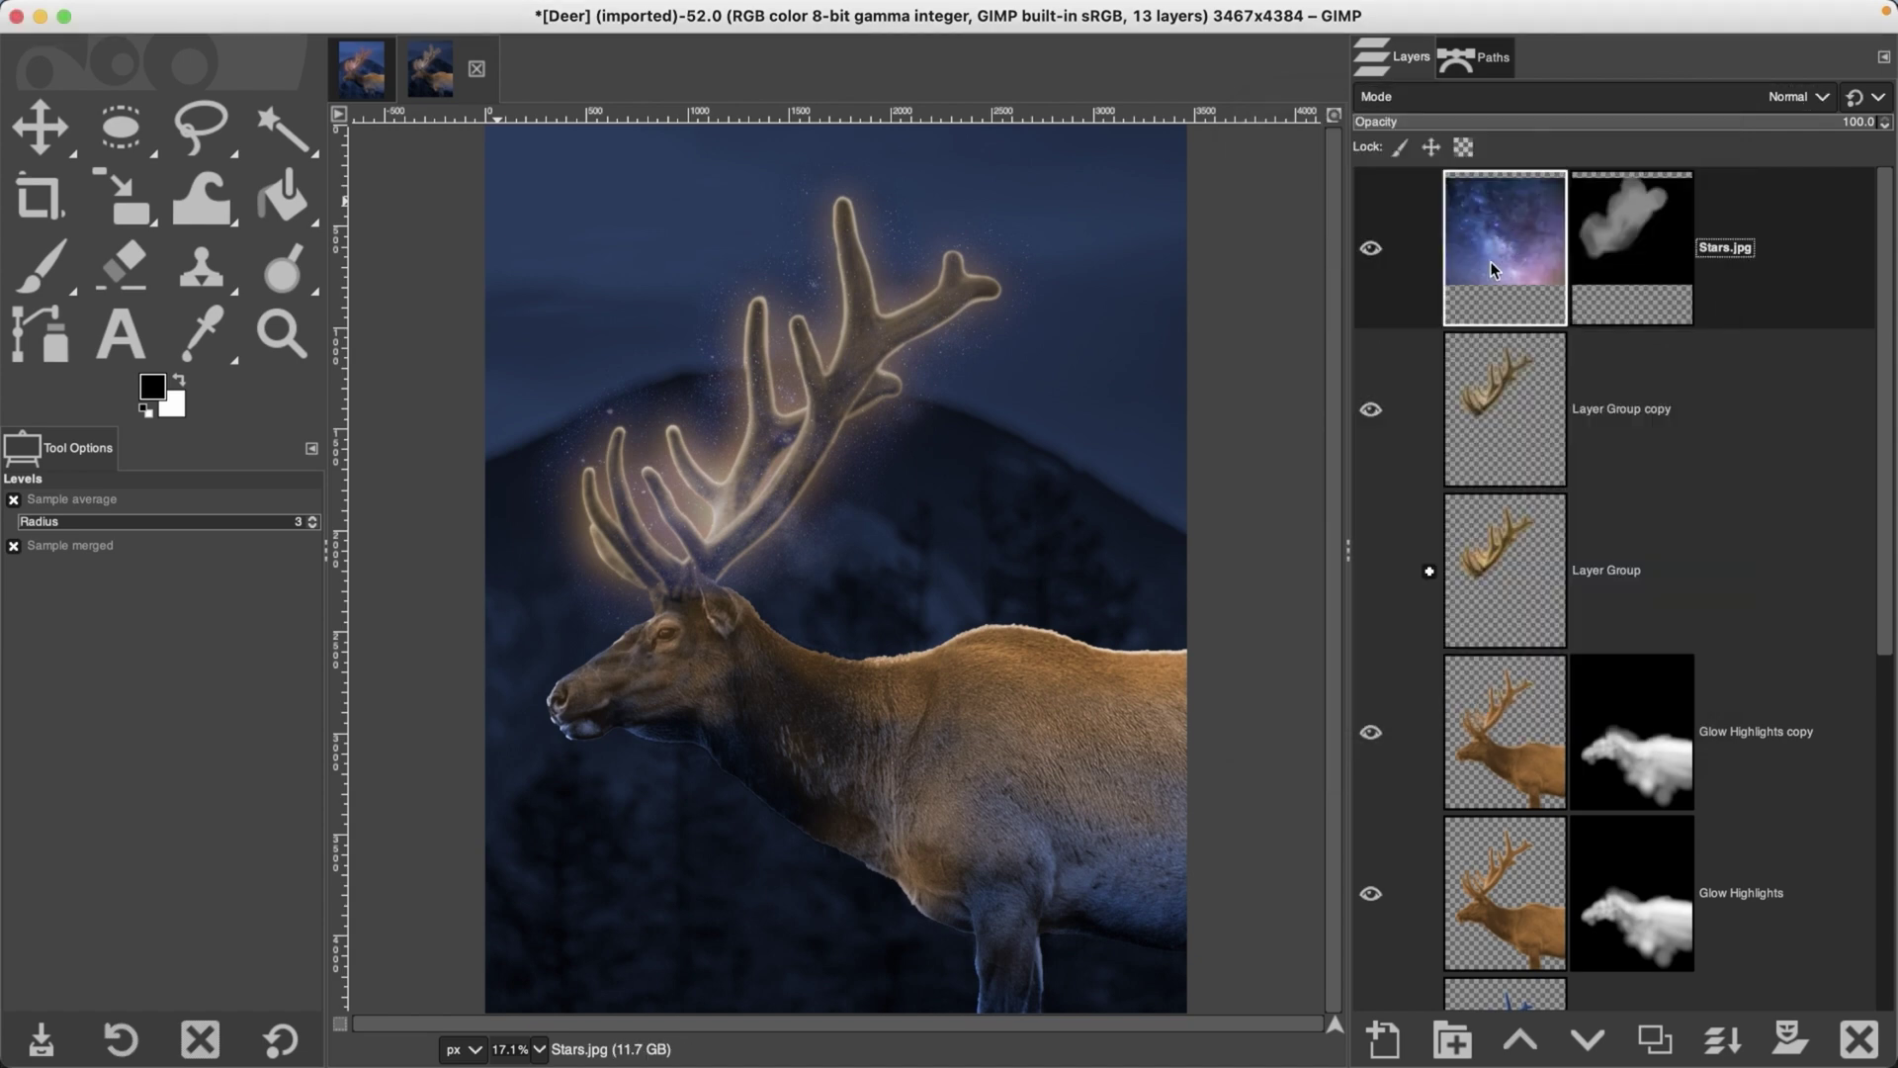
click(557, 13)
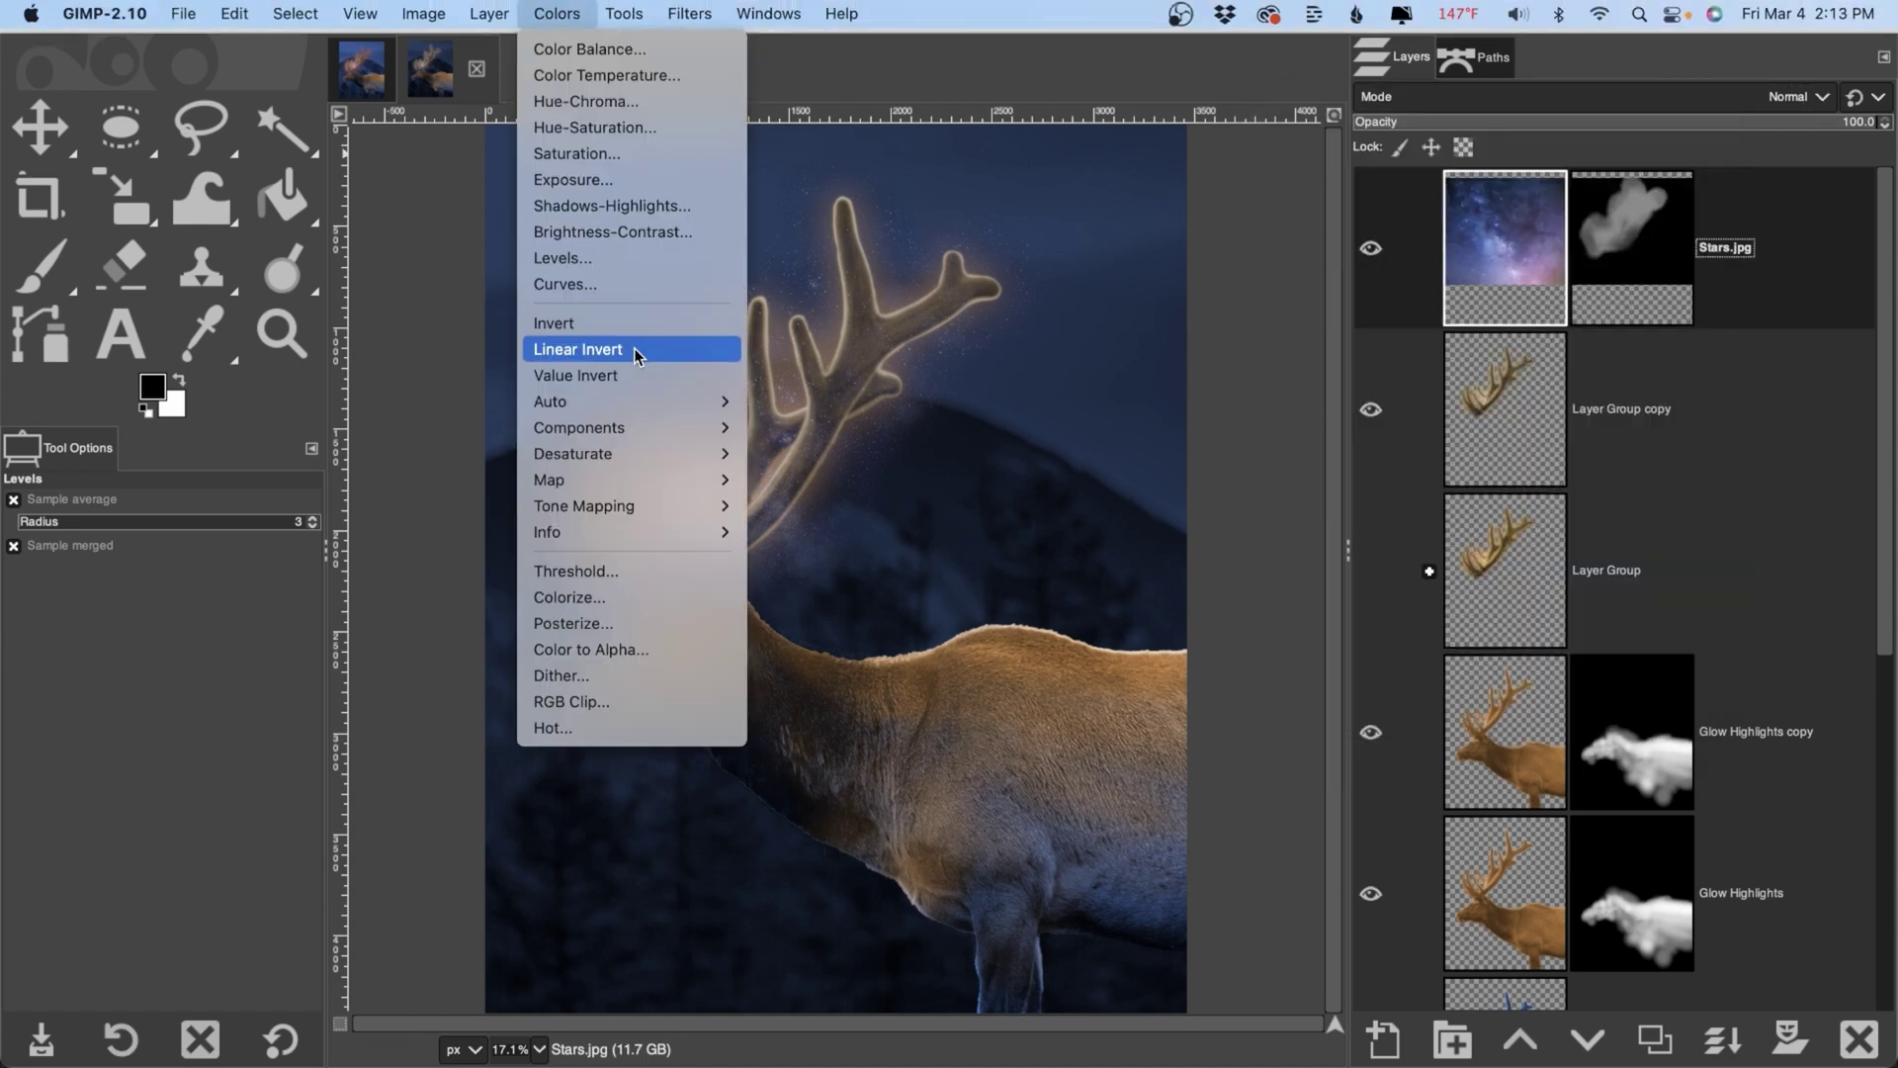
click(620, 259)
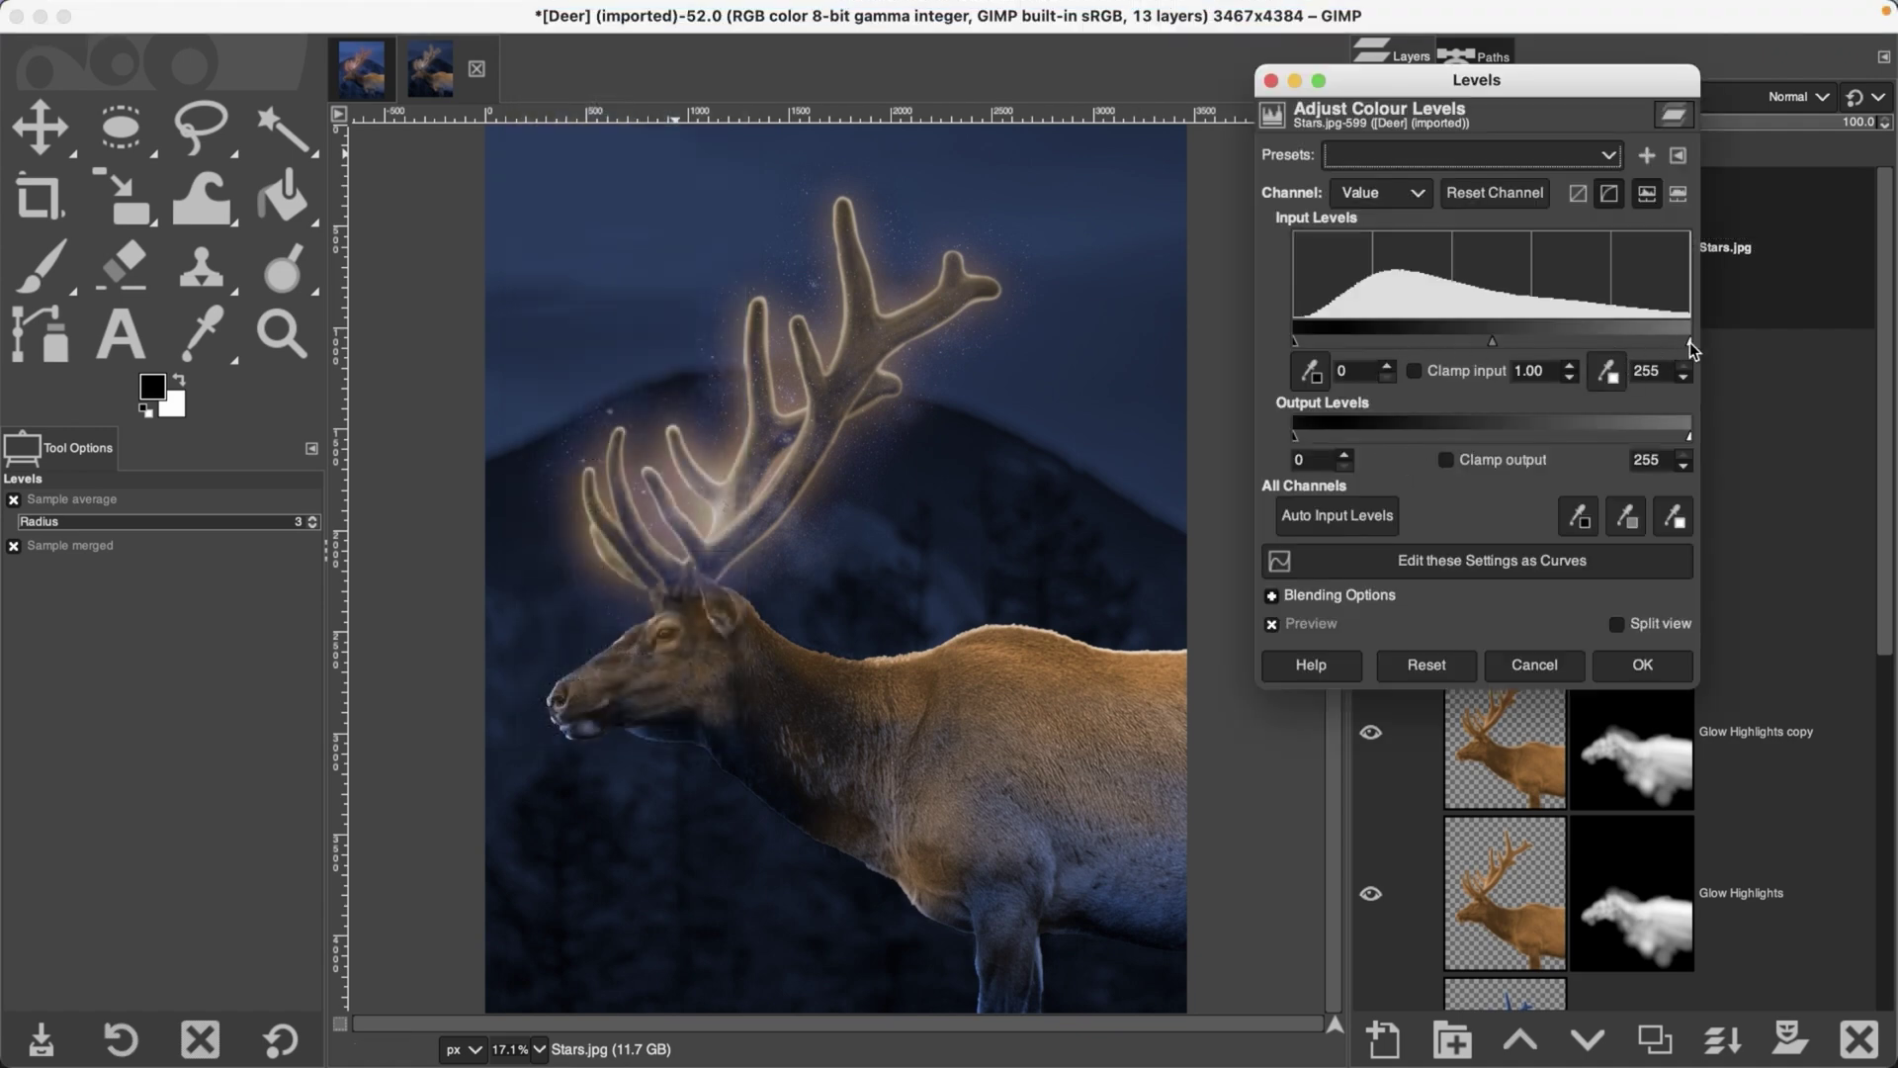
mouse_move(1689, 342)
mouse_down()
mouse_move(1618, 348)
mouse_move(1661, 348)
mouse_up()
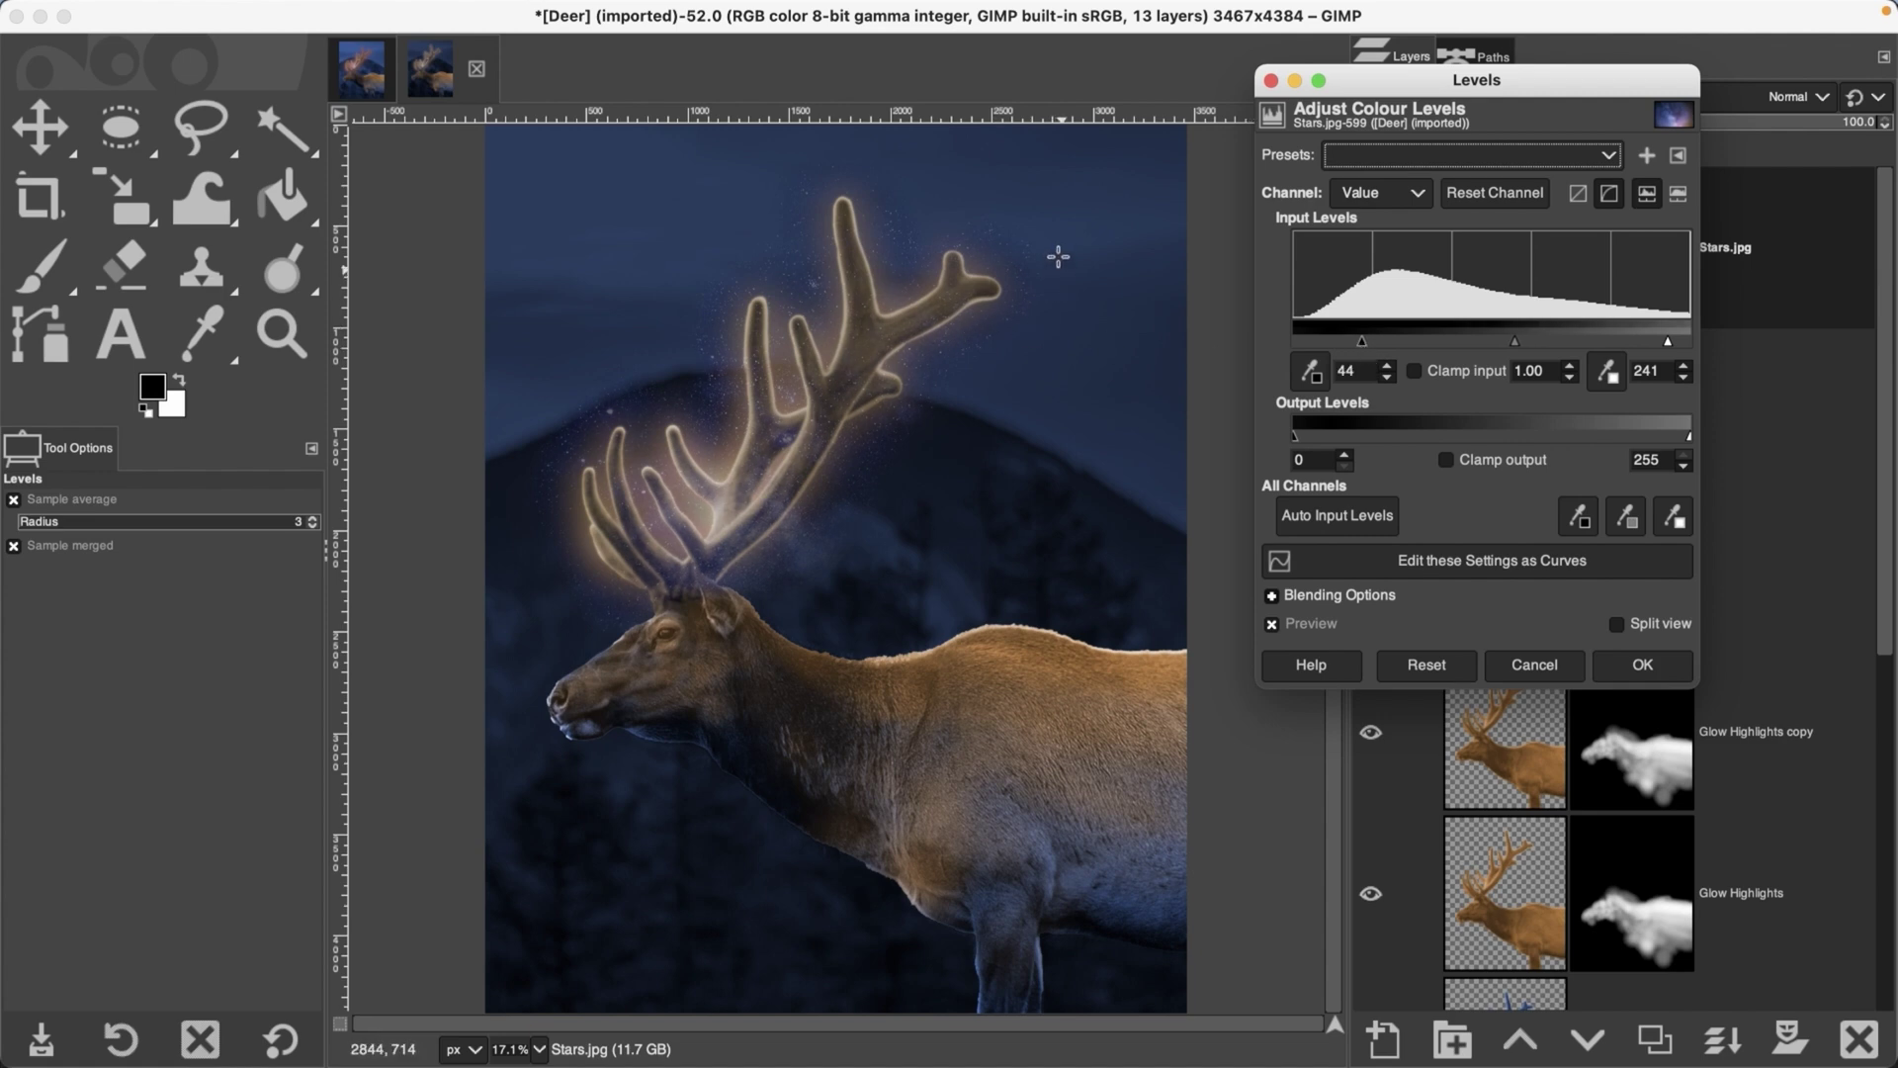
click(1518, 661)
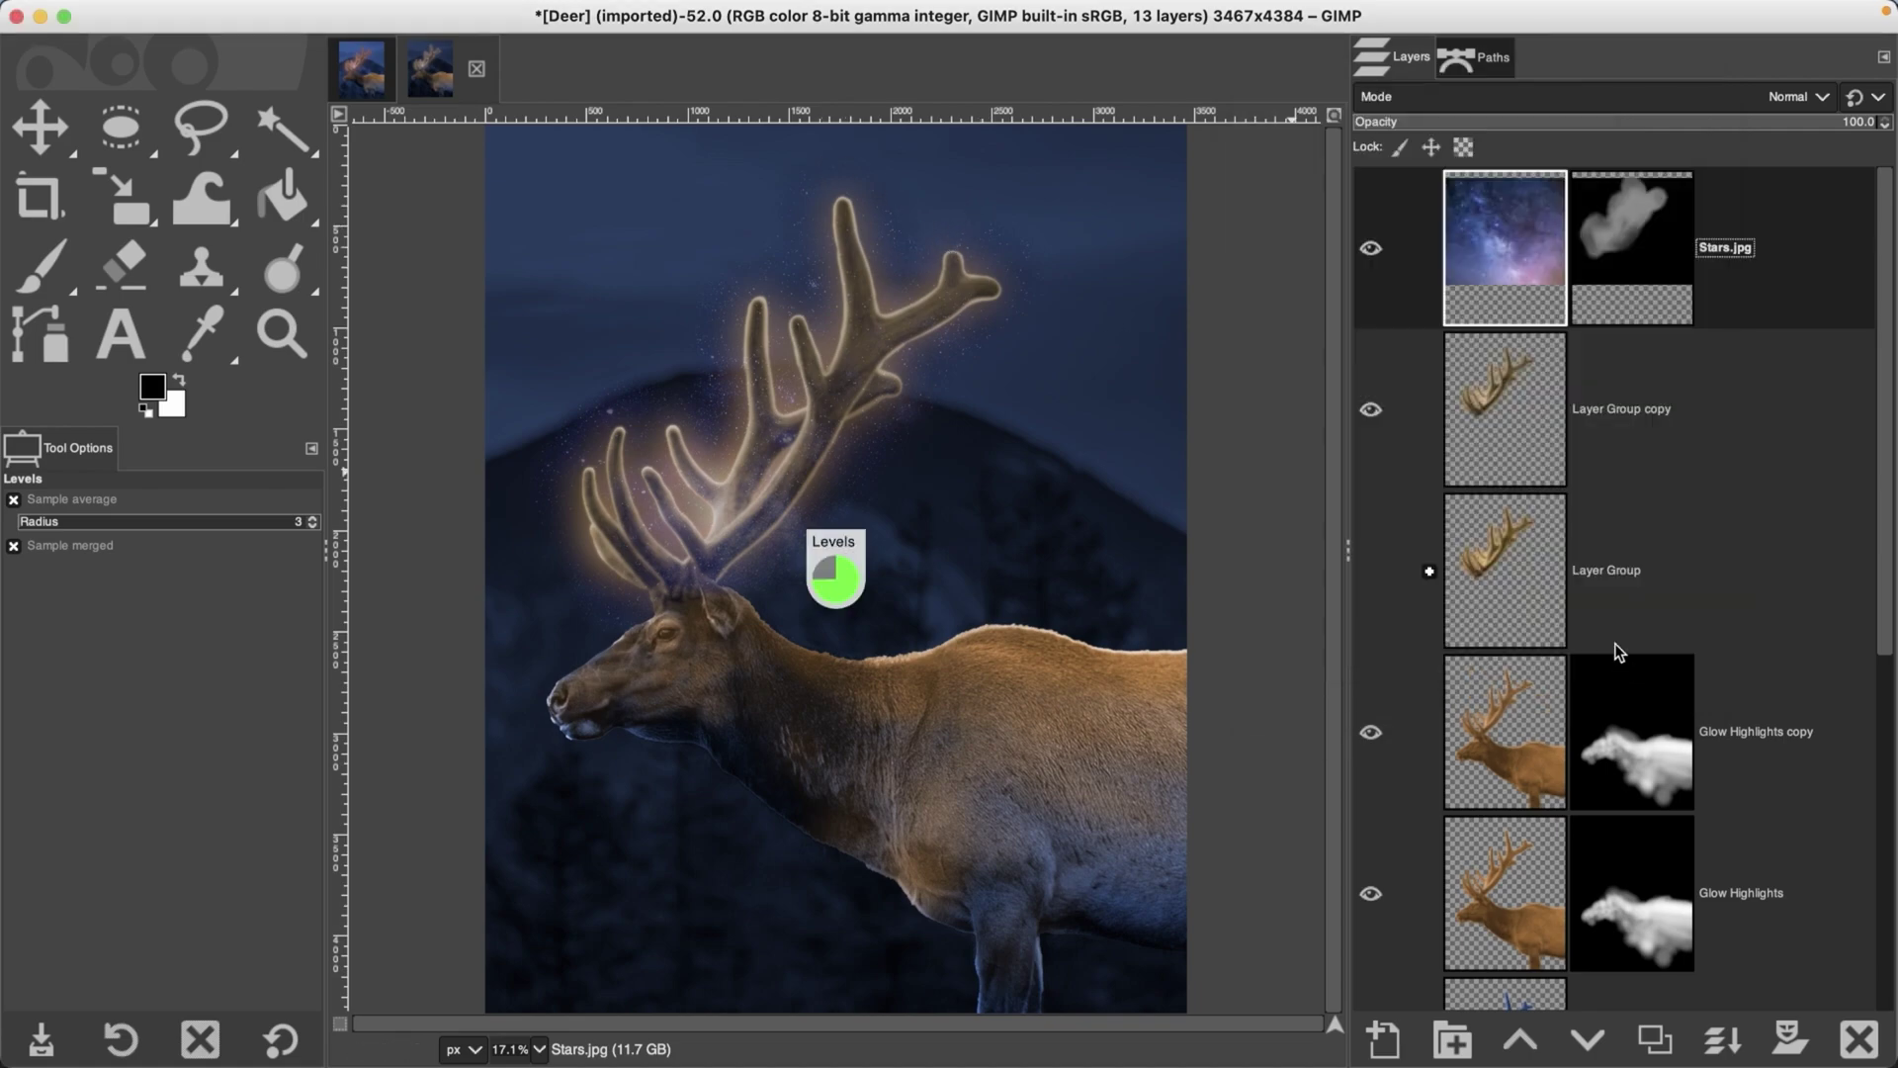
Step: Compare the composite with the original photo by isolating the Deer layer and restoring all the layers
click(1790, 96)
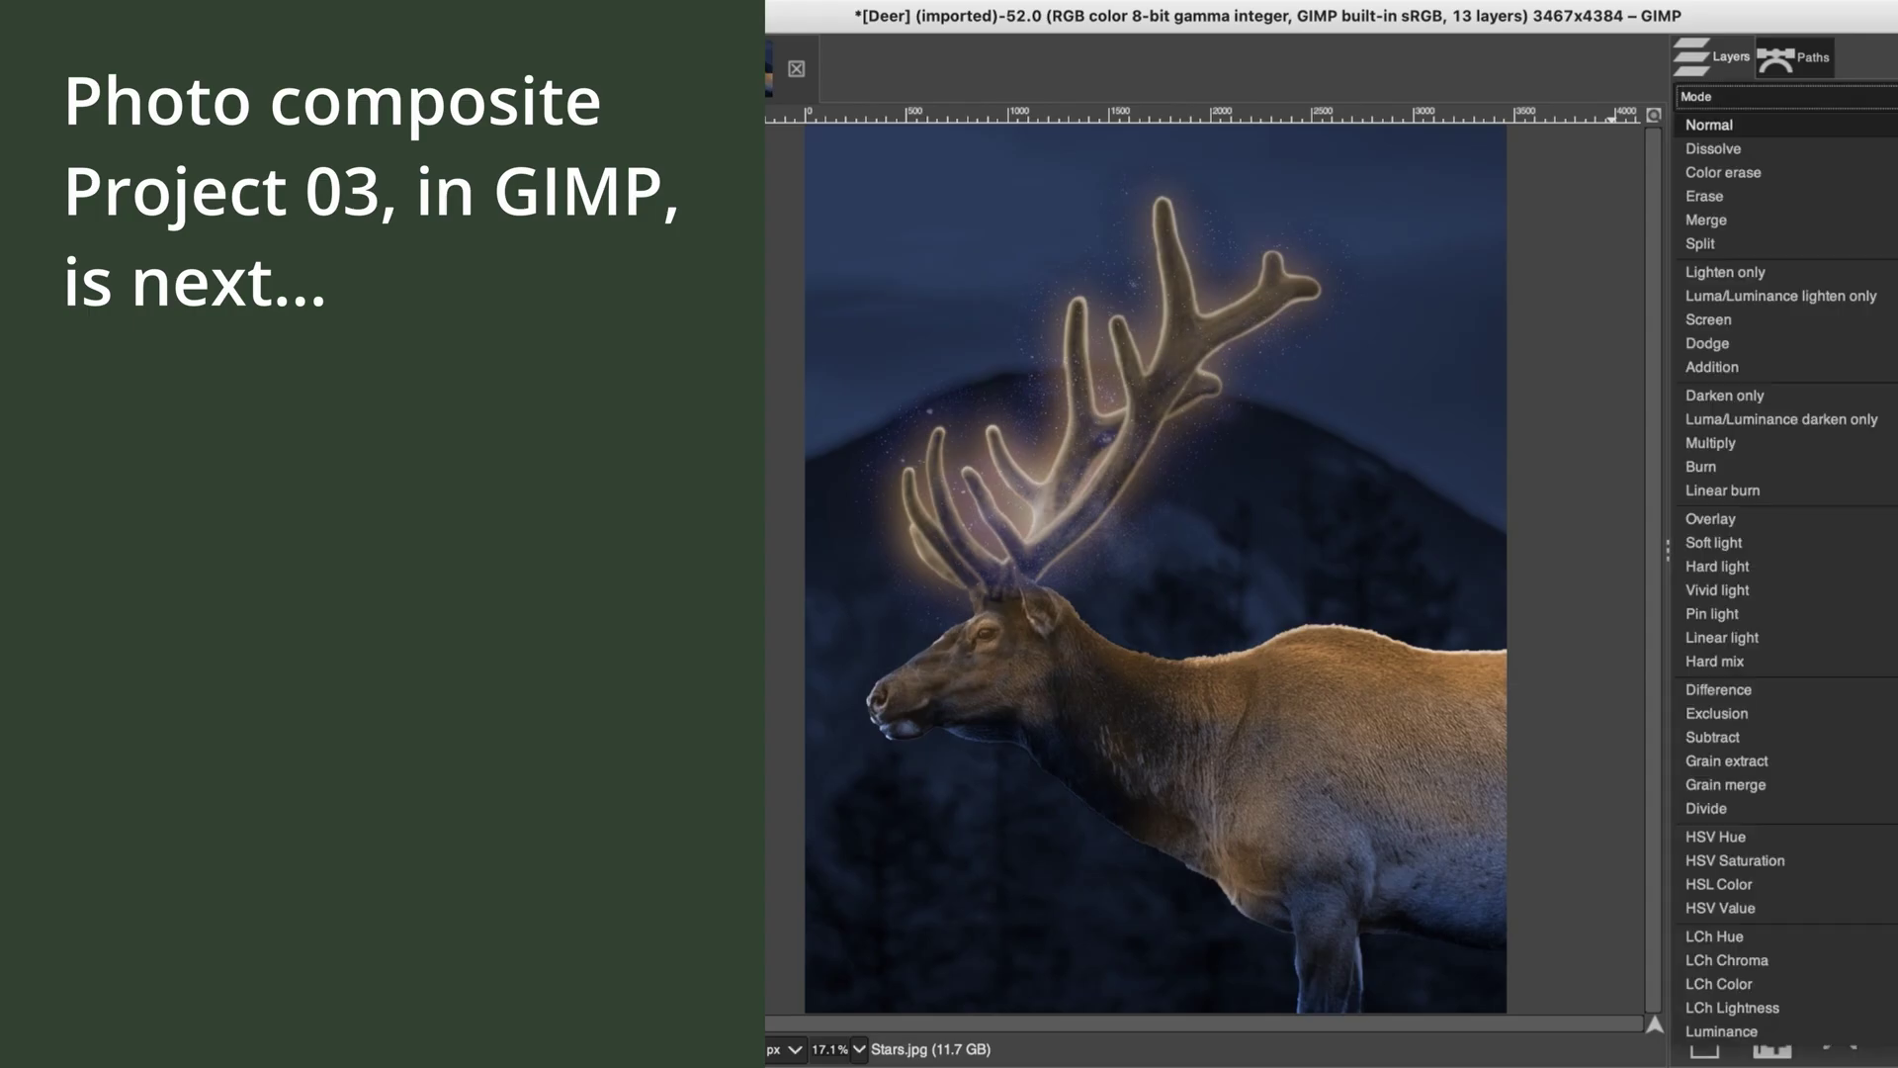
click(1829, 319)
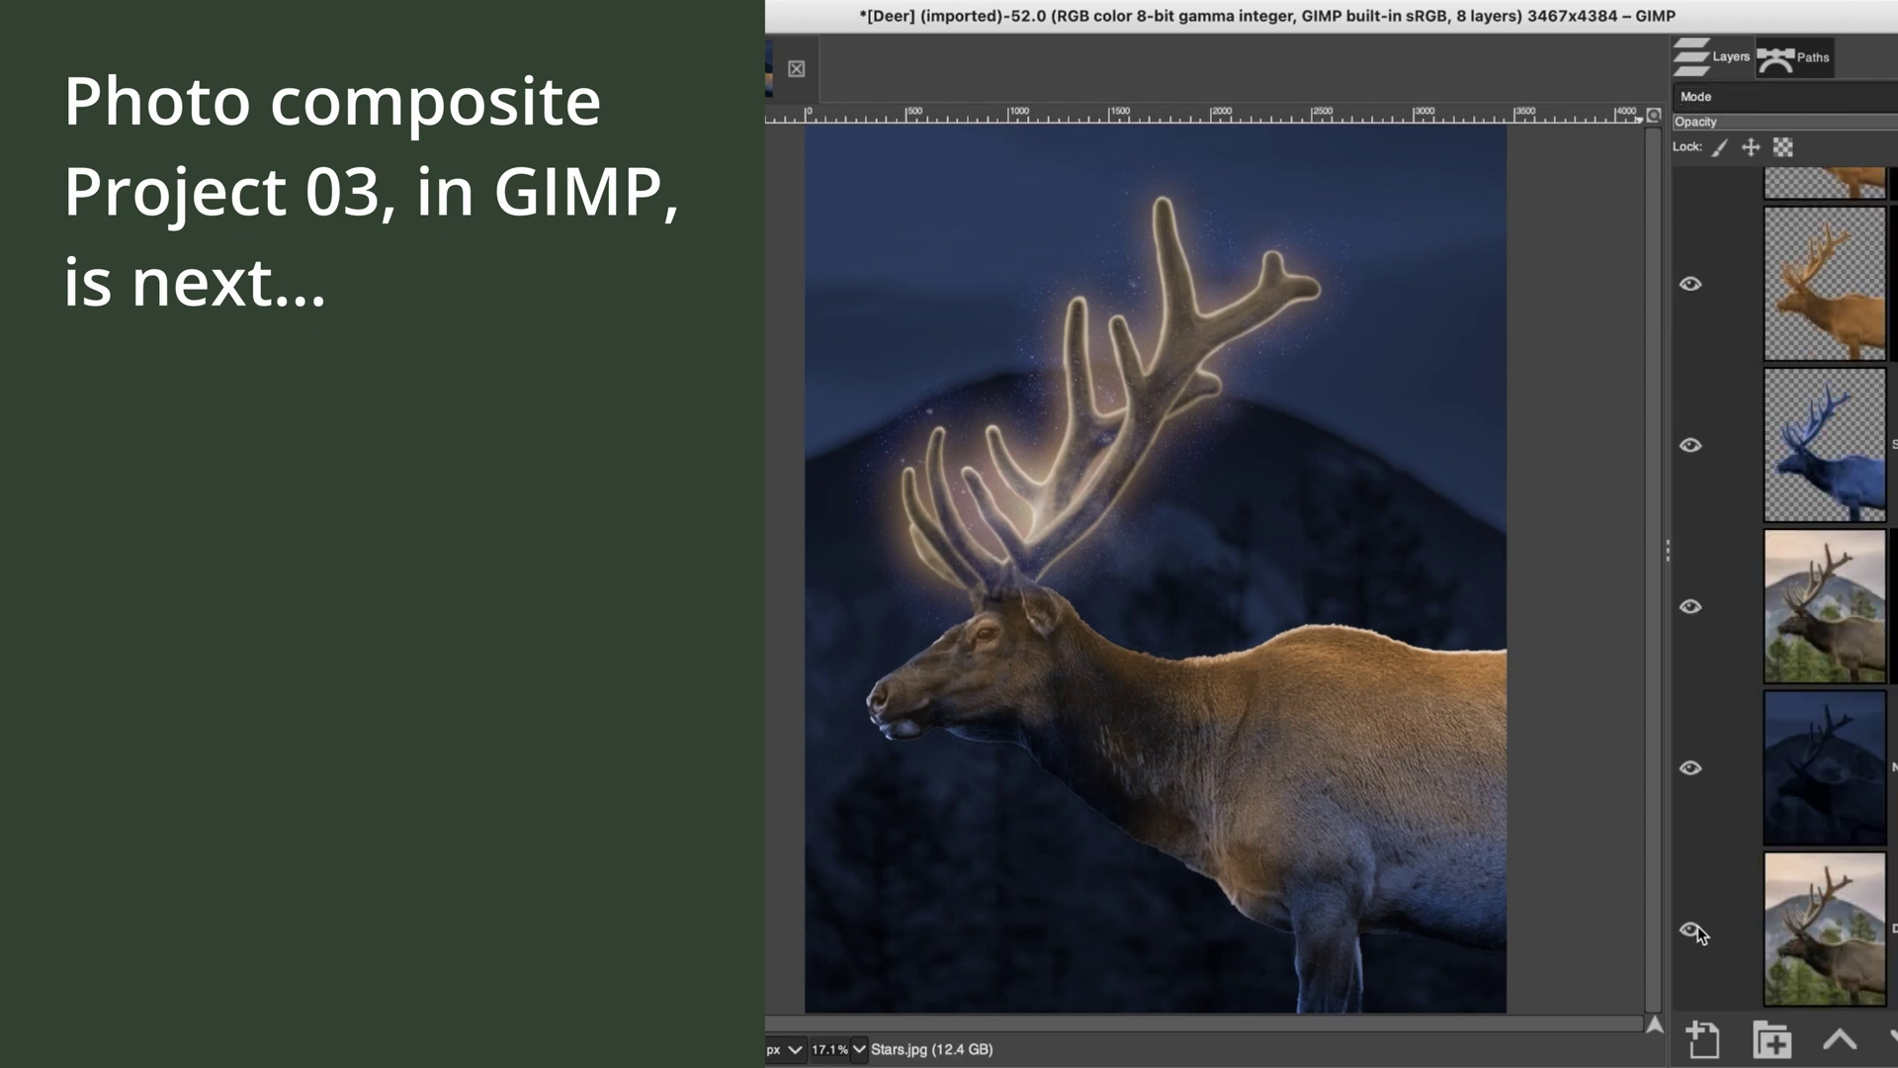
shift+click(1693, 932)
shift+click(1692, 932)
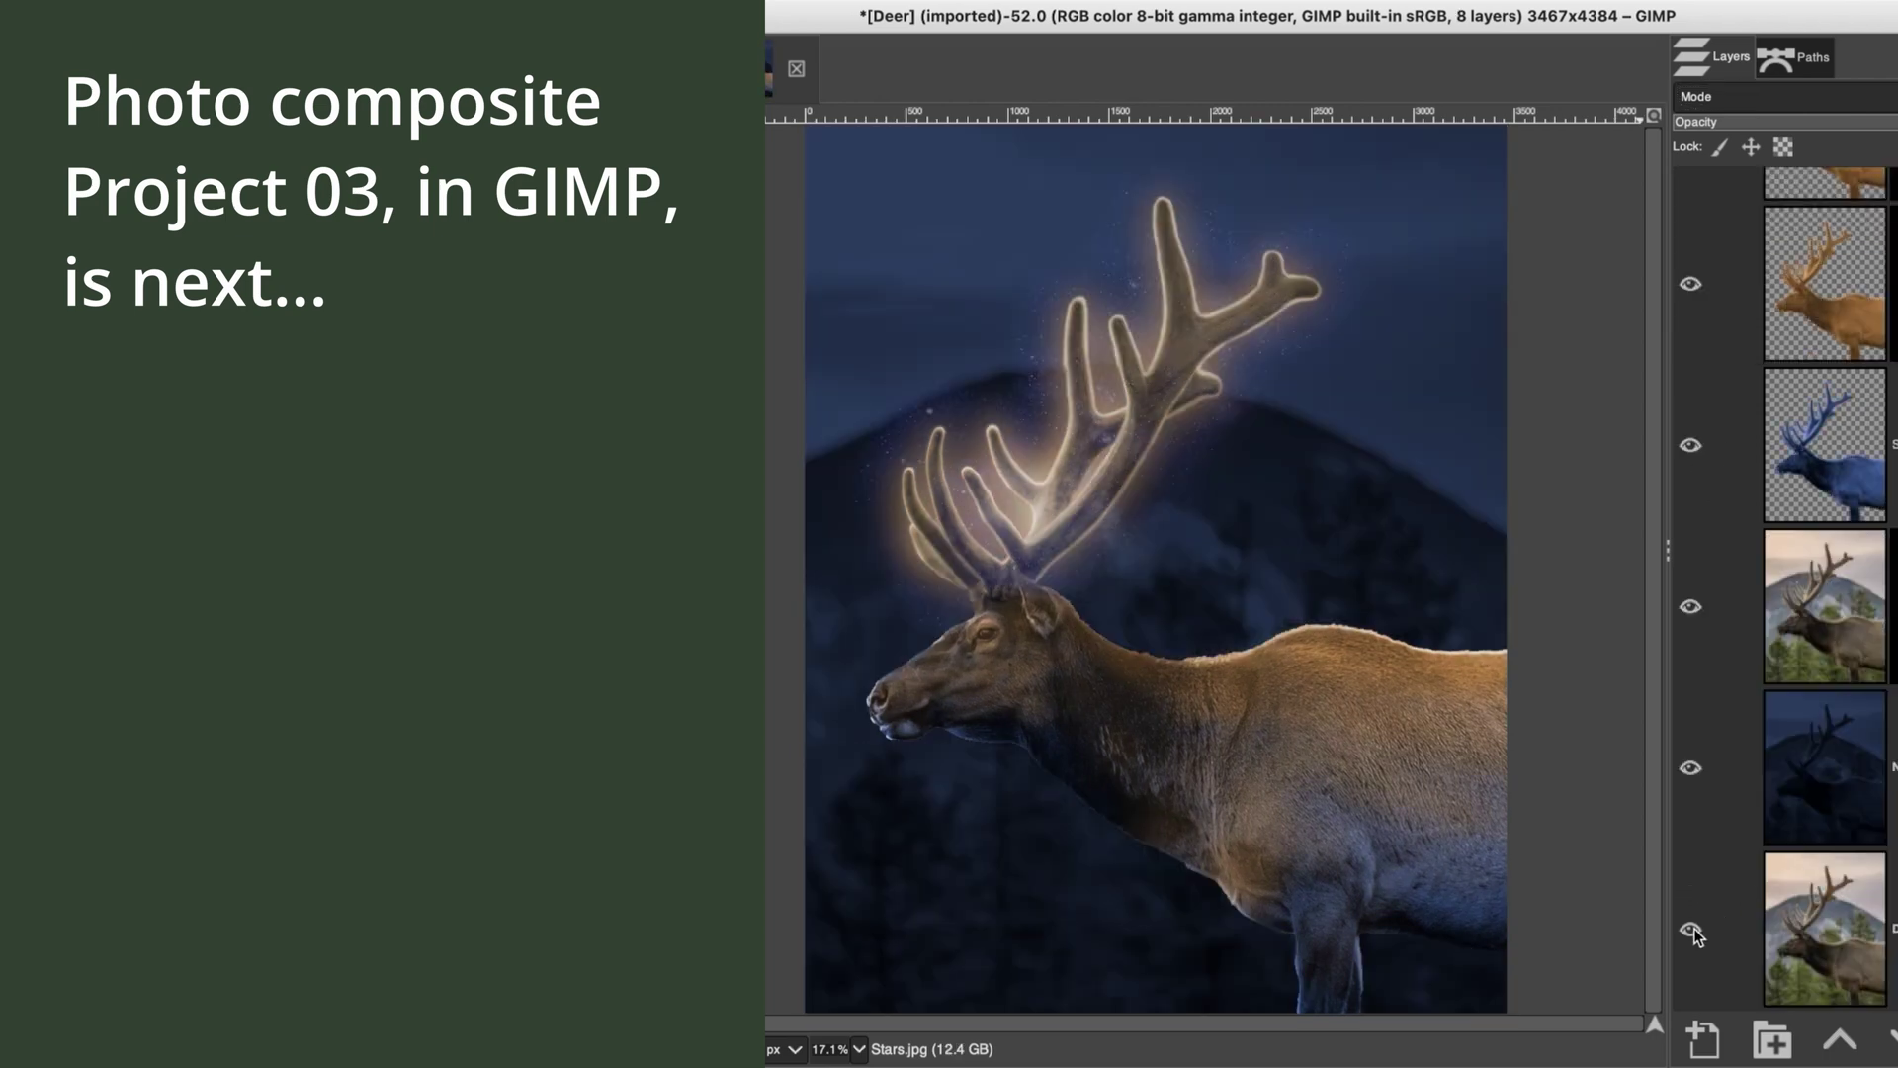